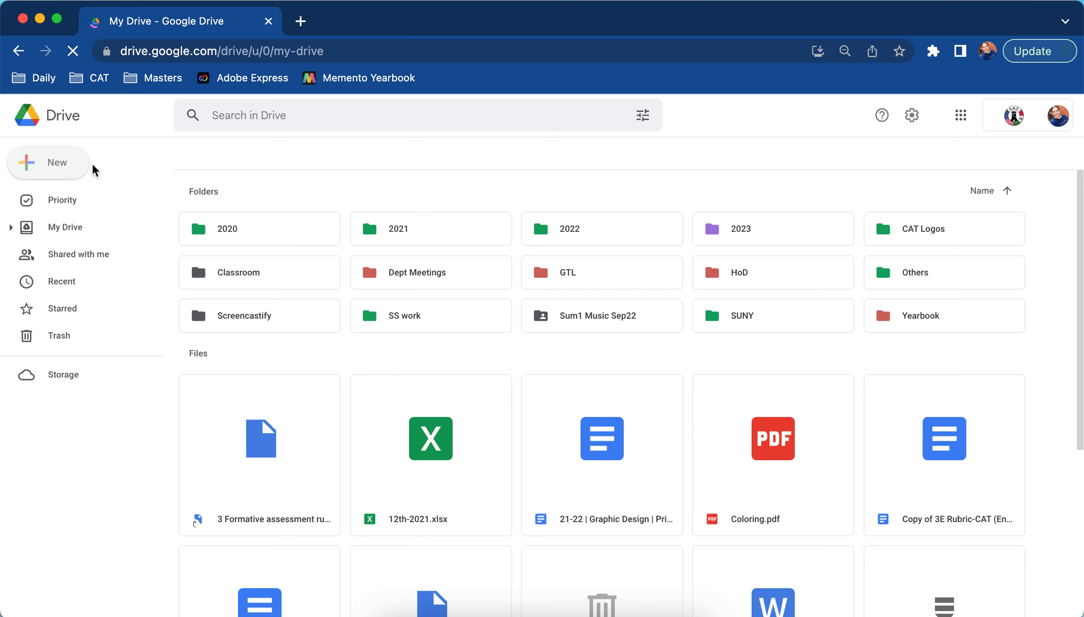
- Create a new Google Drawings file from My Drive and title it "Tree"
left_click(64, 166)
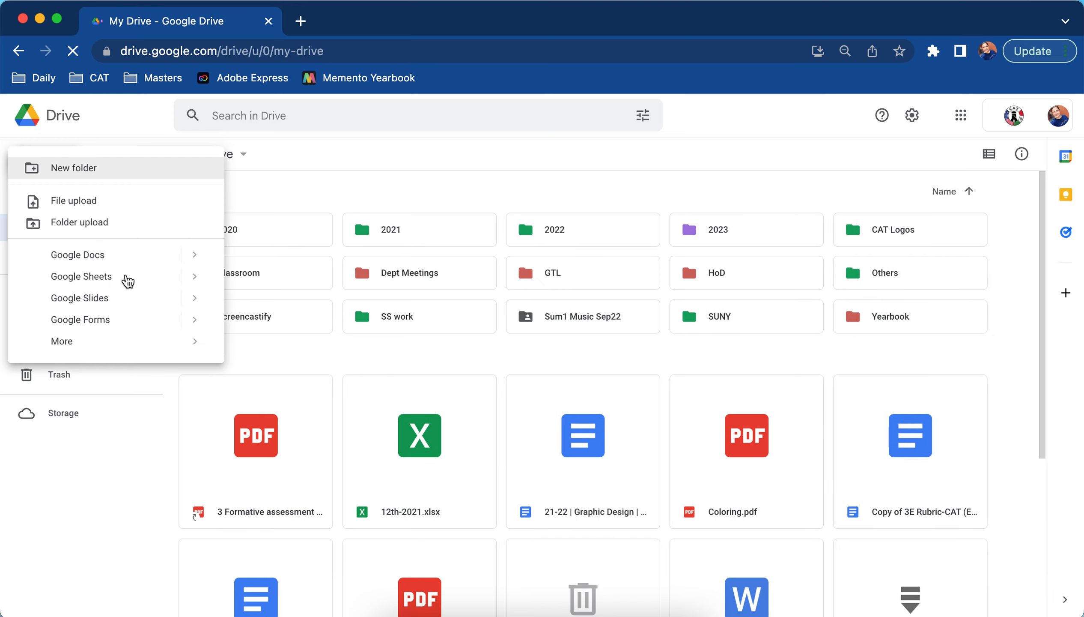
mouse_move(134, 348)
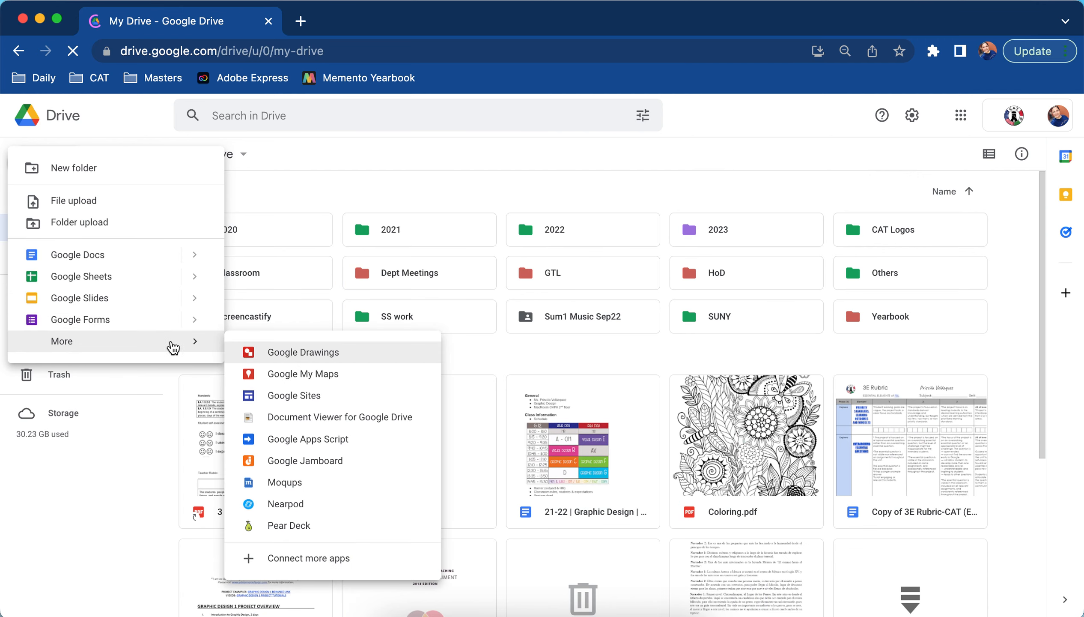
left_click(359, 355)
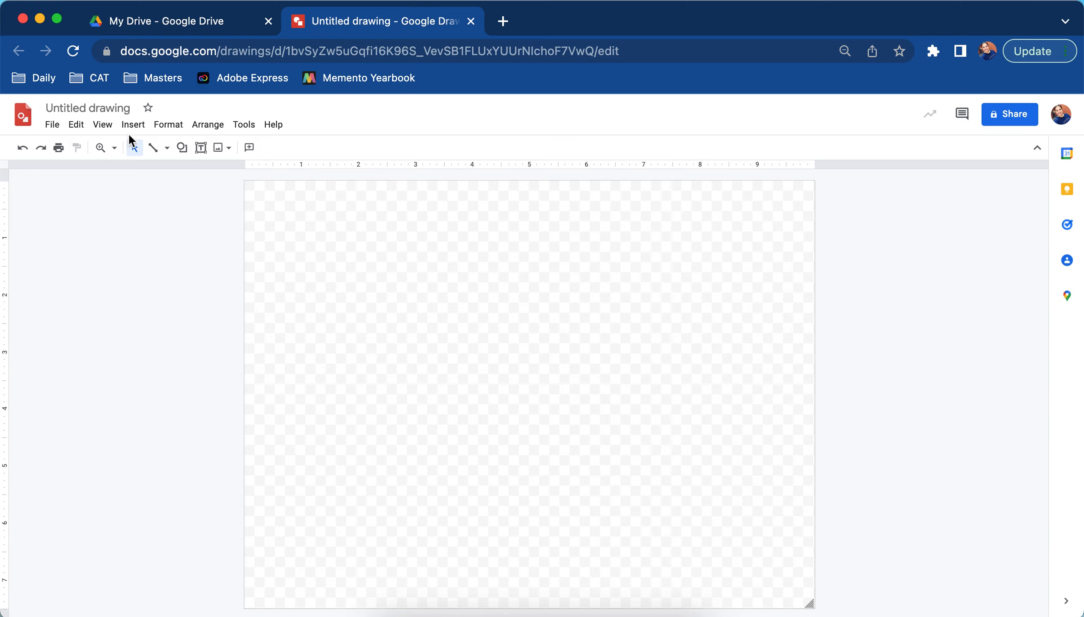
left_click(131, 107)
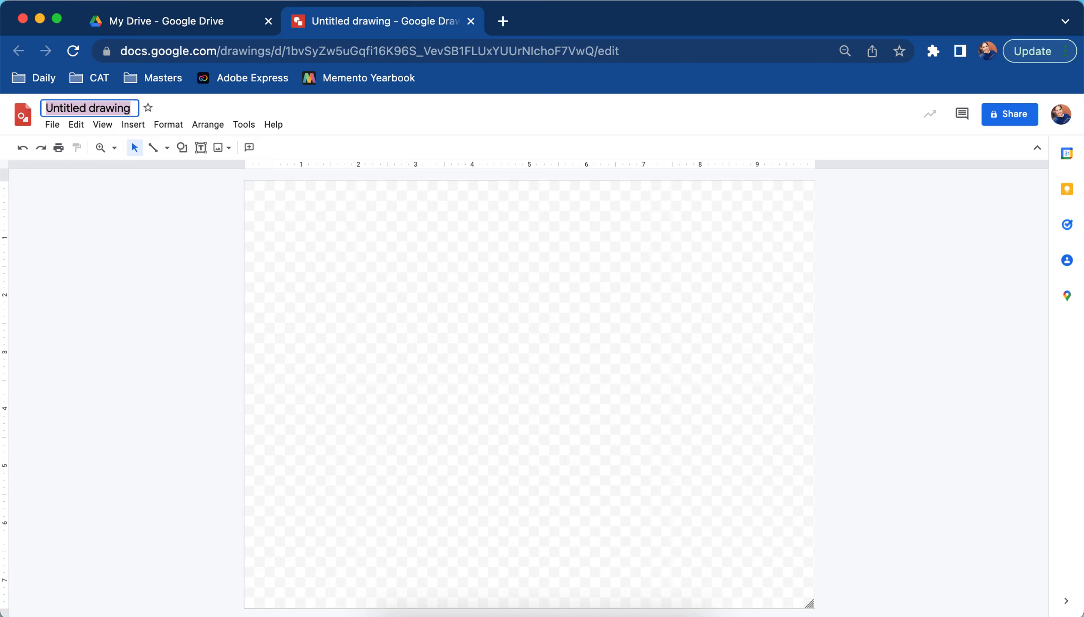
type("Tree")
key("Return")
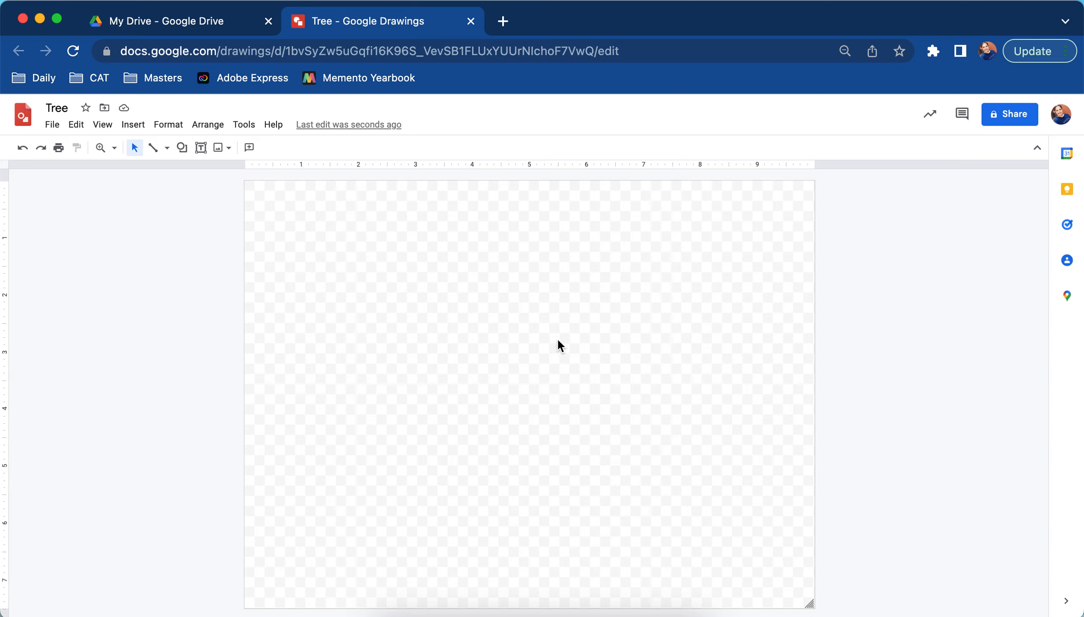
- Set the drawing's page size to a custom 10 × 10 inches
left_click(53, 125)
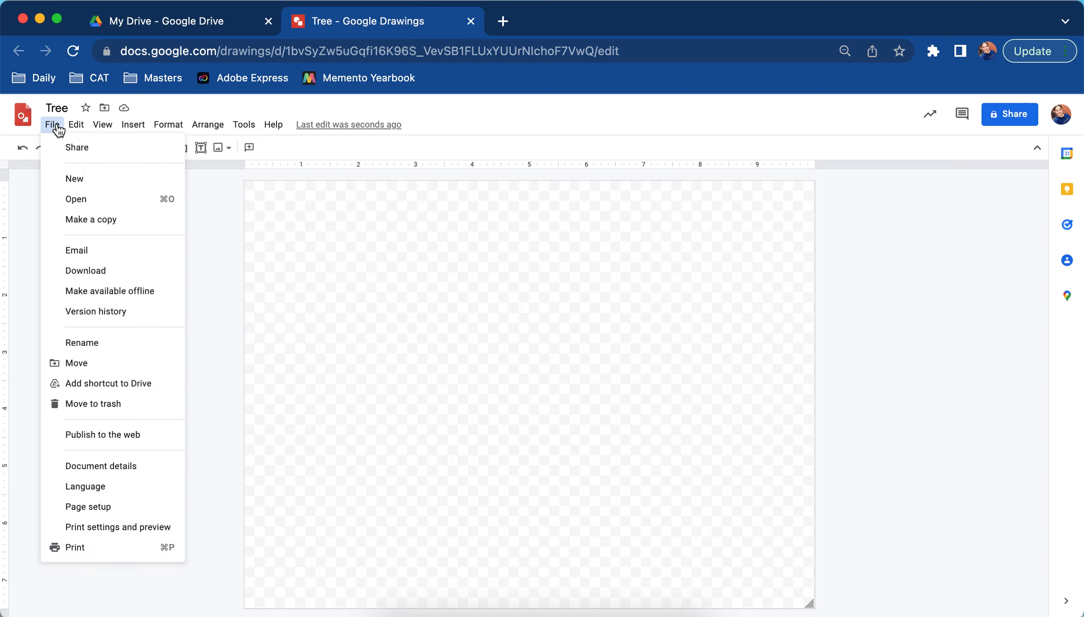
left_click(153, 508)
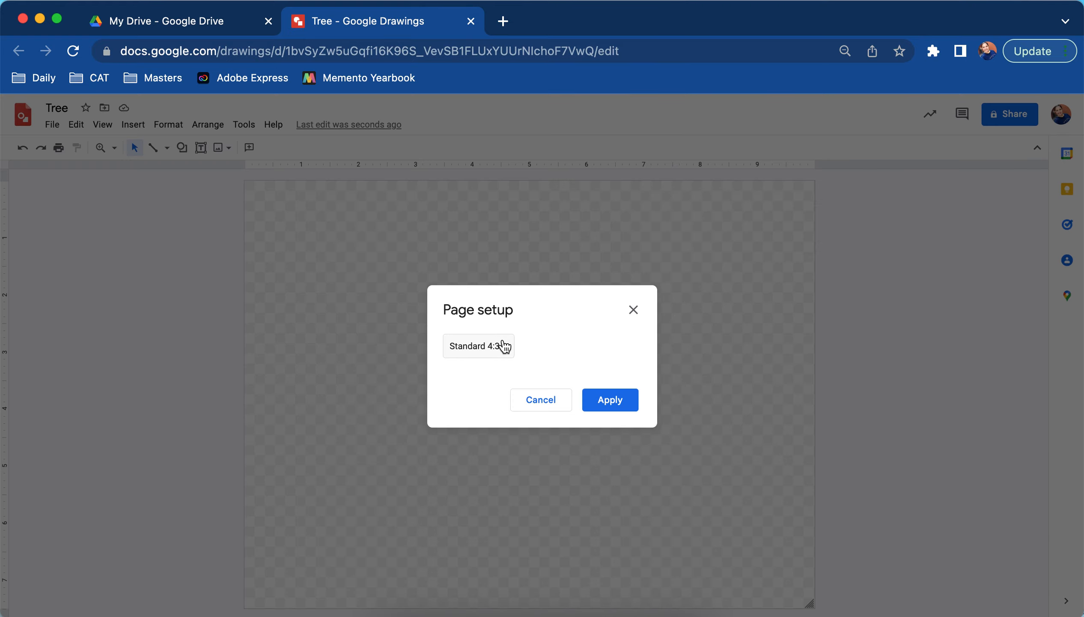
left_click(506, 349)
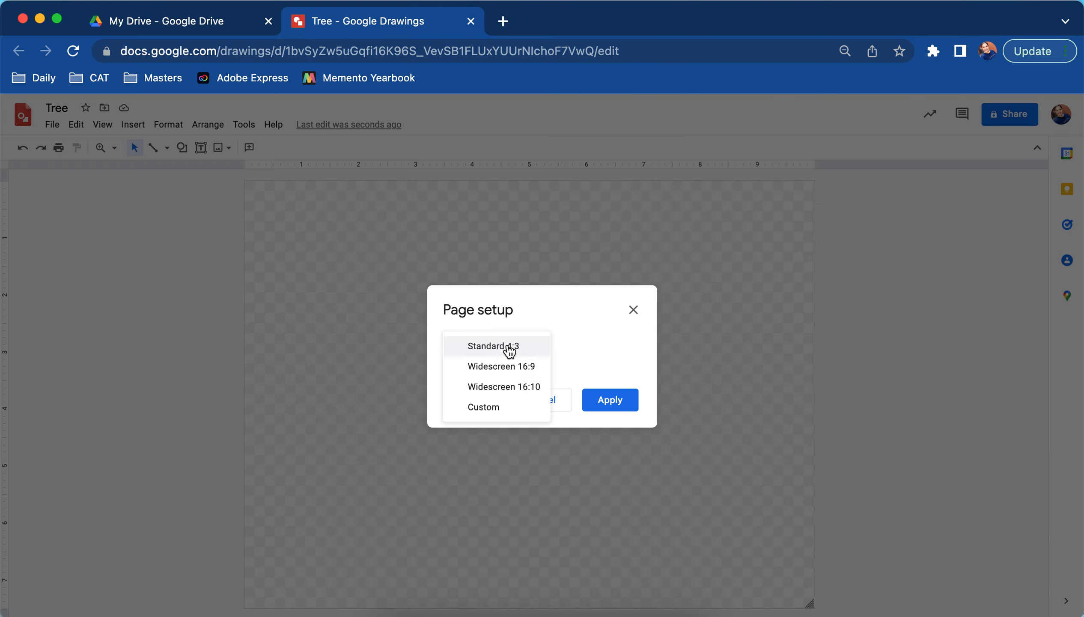
left_click(495, 411)
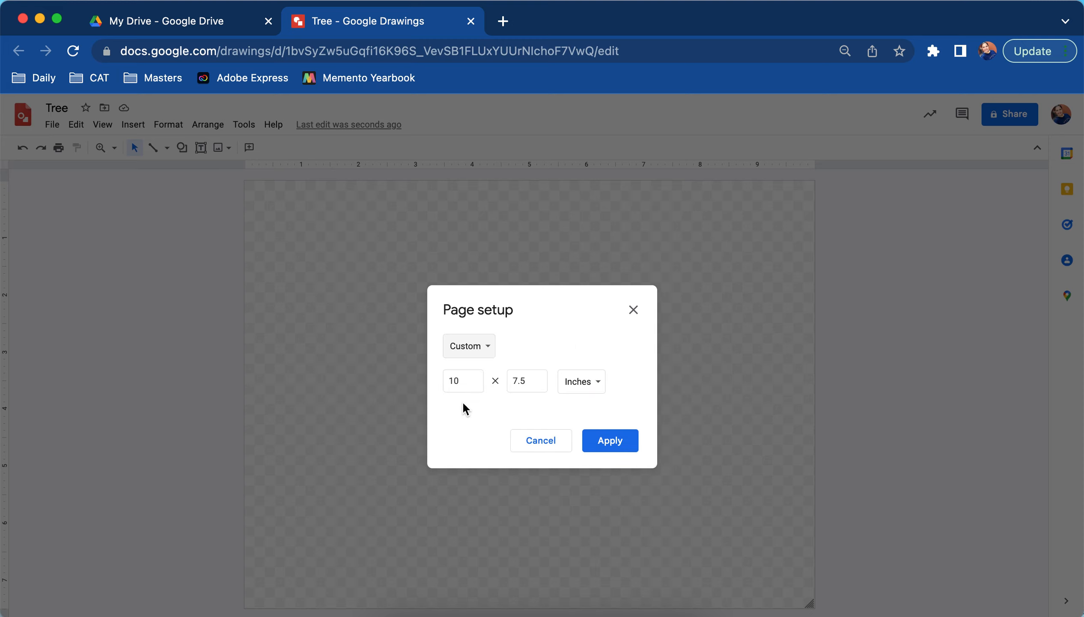
left_click(597, 382)
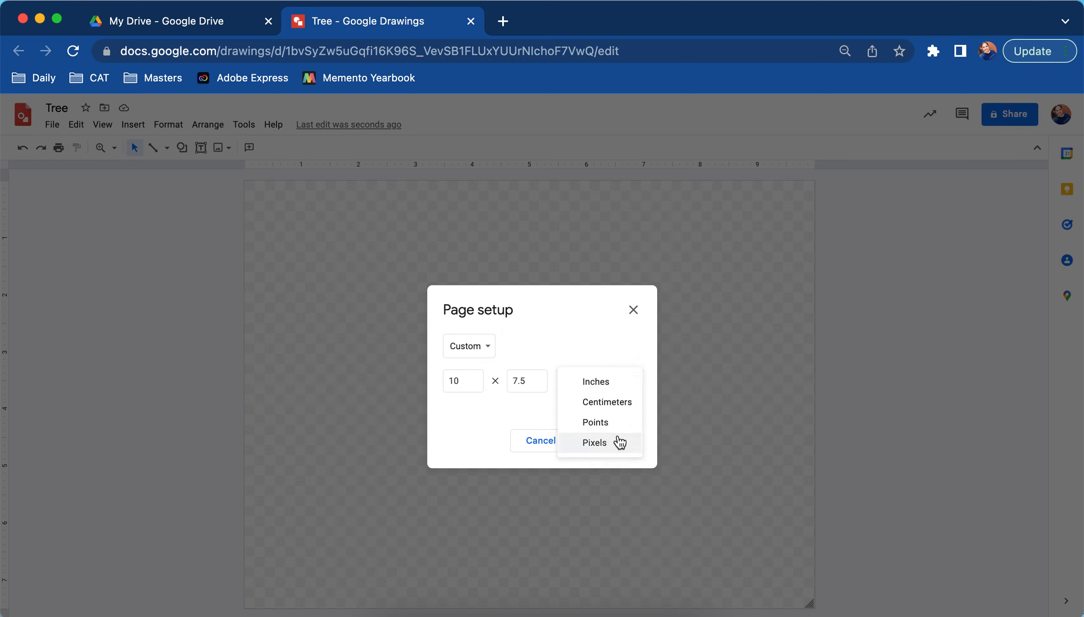
left_click(587, 348)
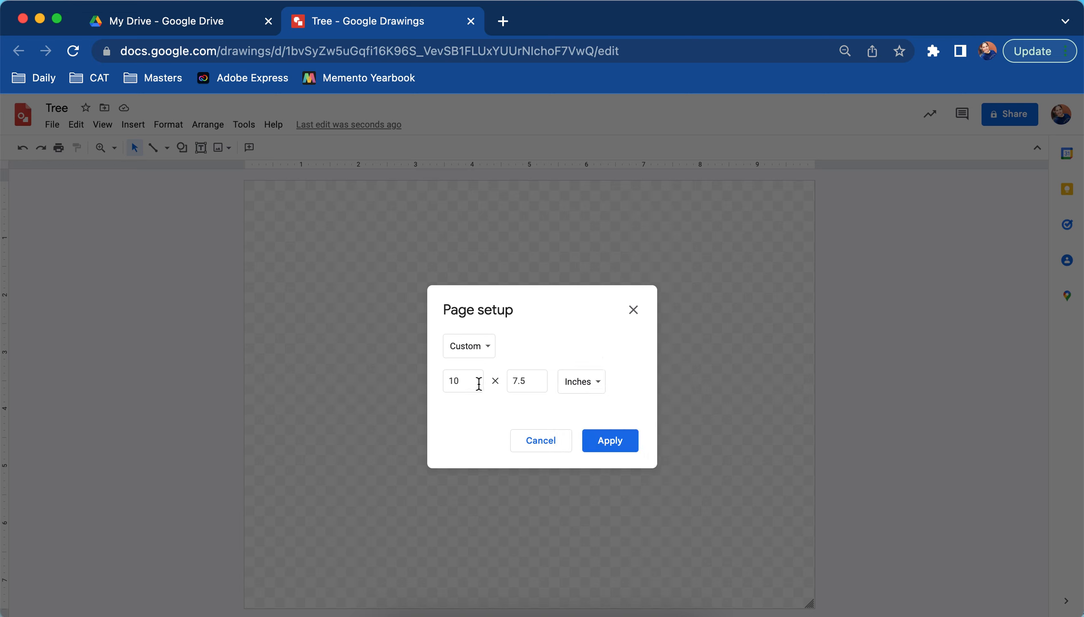
left_click(537, 378)
key("BackSpace")
key("BackSpace")
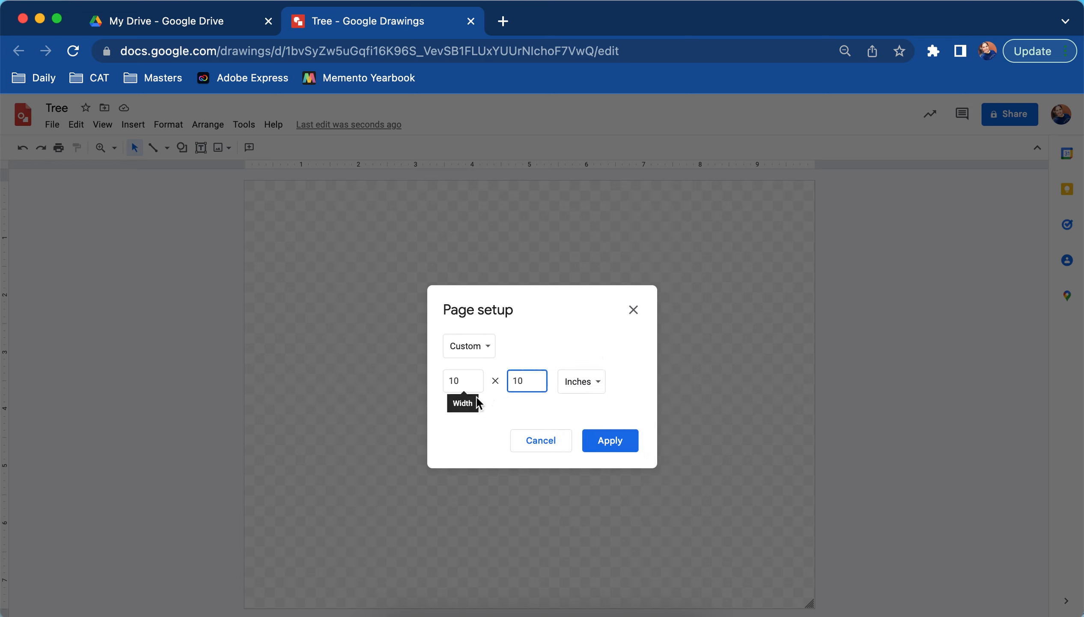
left_click(592, 442)
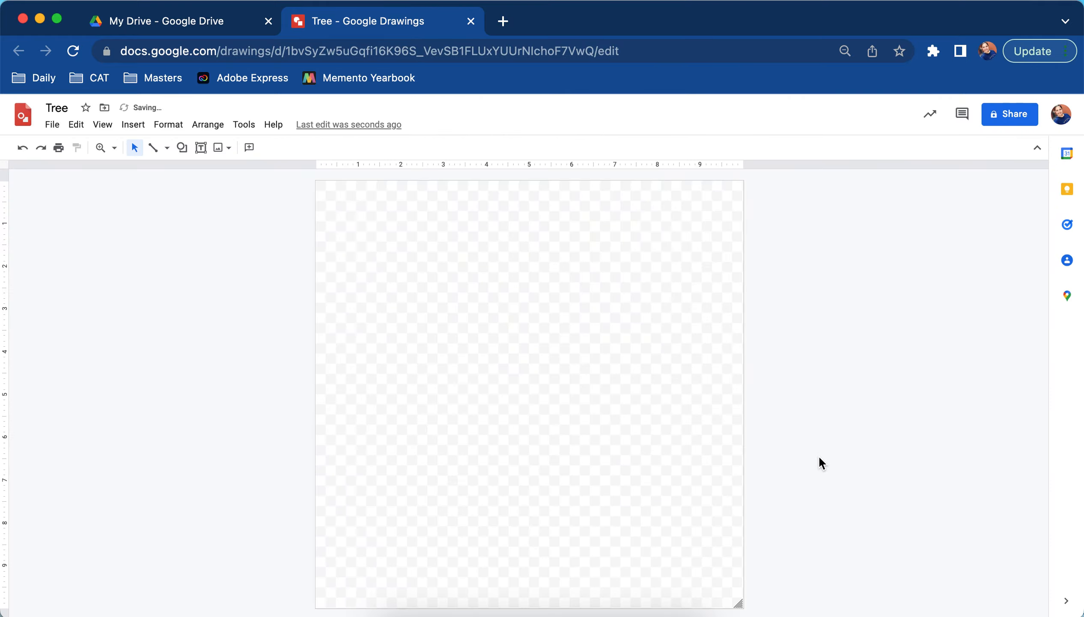
left_click_drag(740, 595, 693, 493)
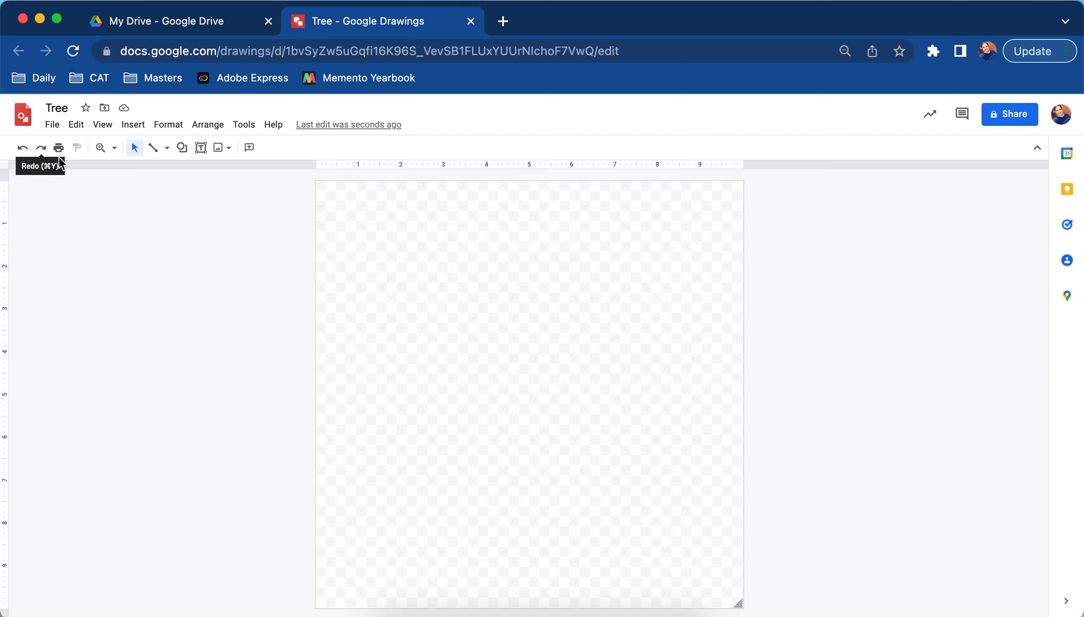
left_click(114, 148)
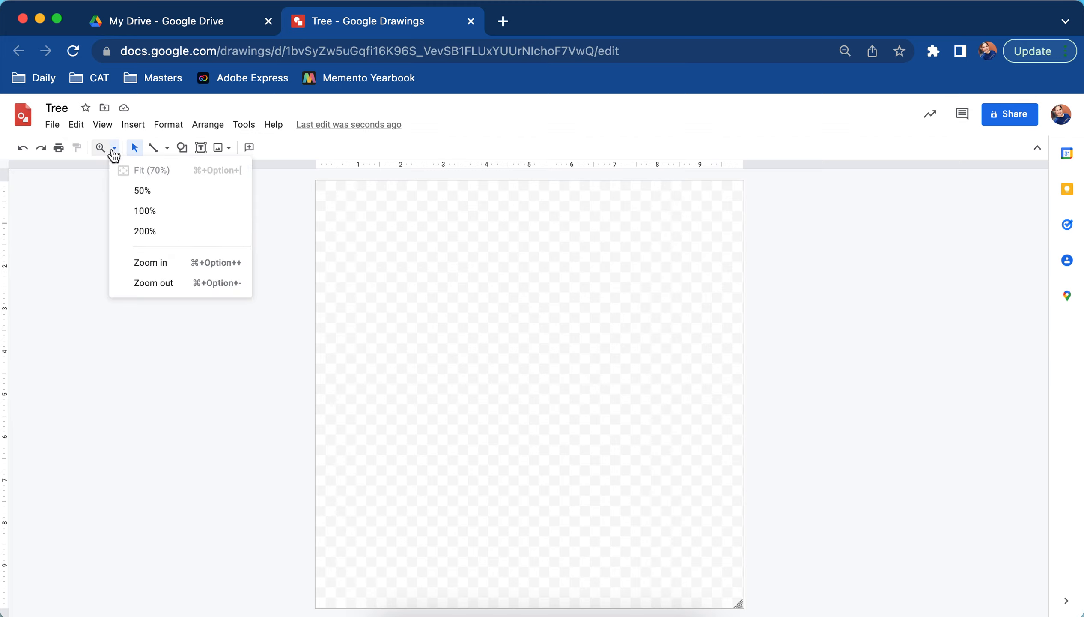
left_click(136, 149)
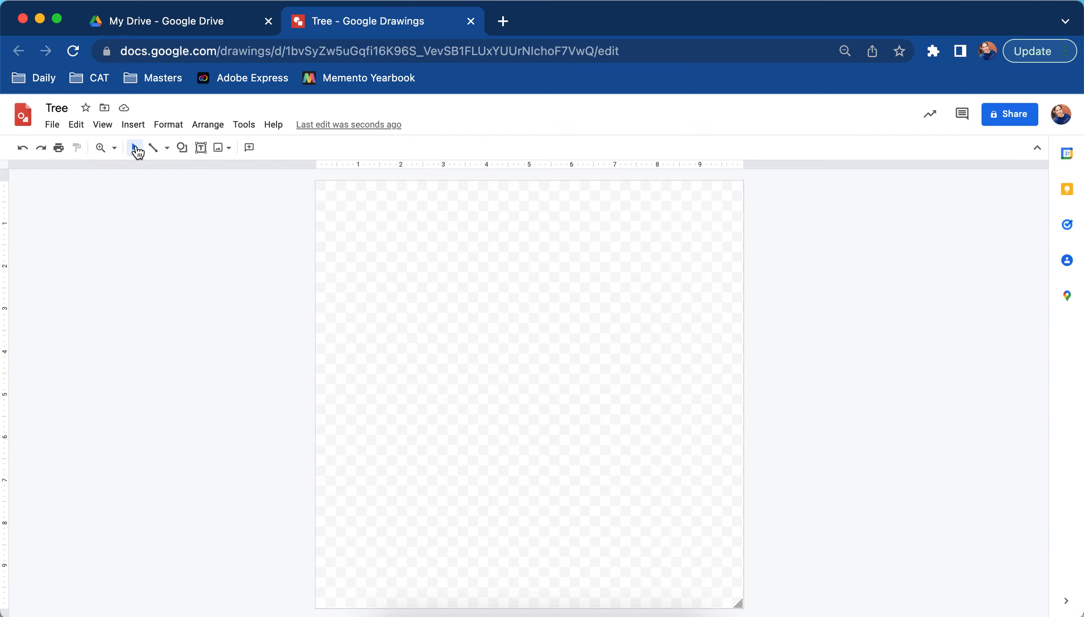
left_click(168, 149)
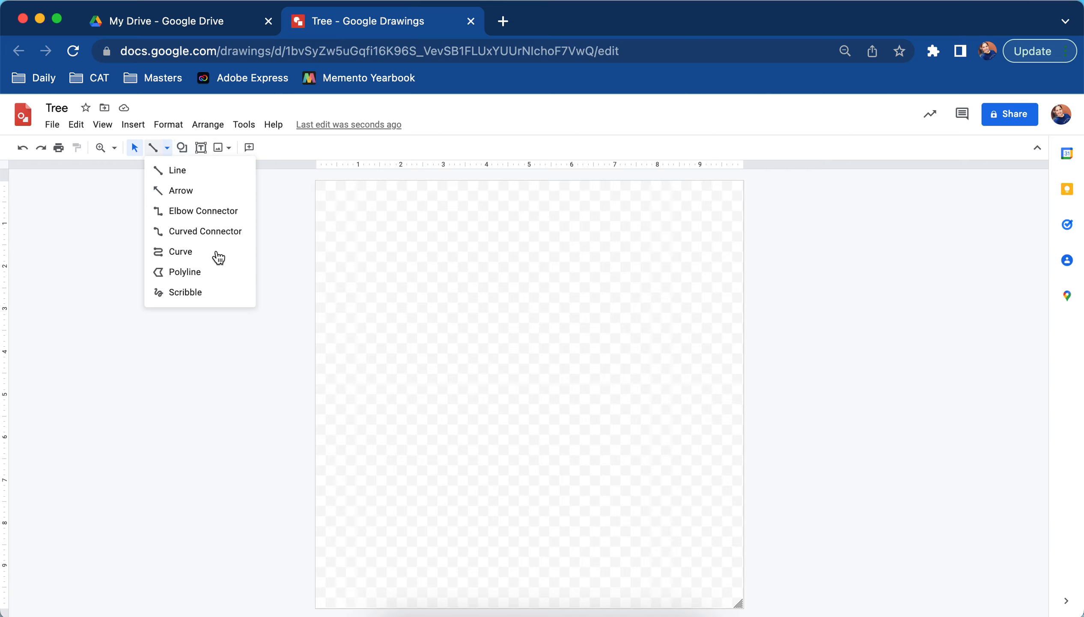
left_click(166, 156)
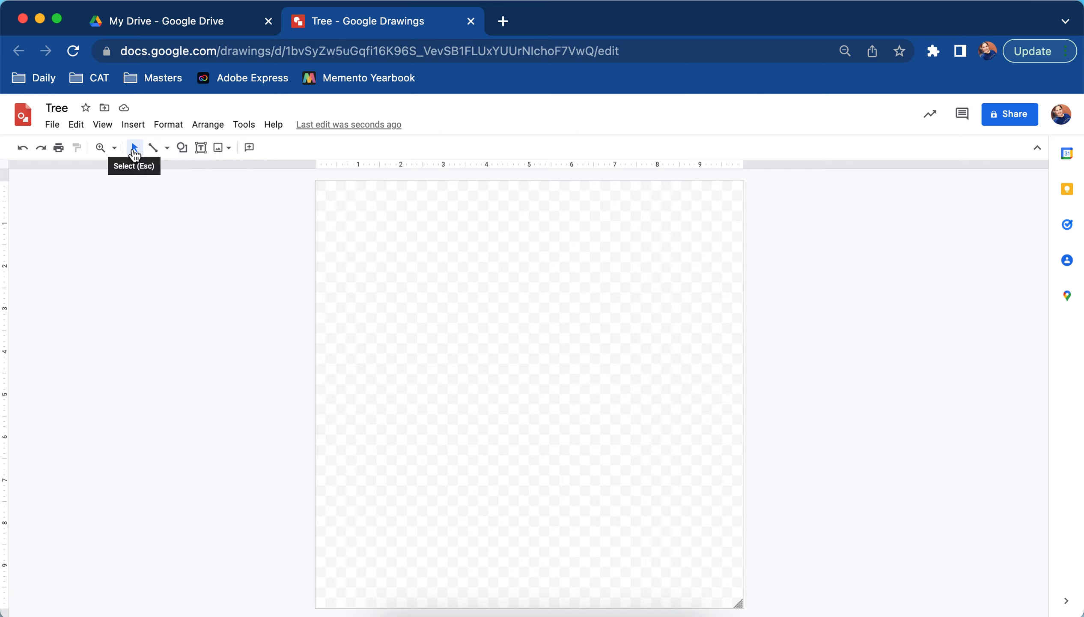
left_click(167, 148)
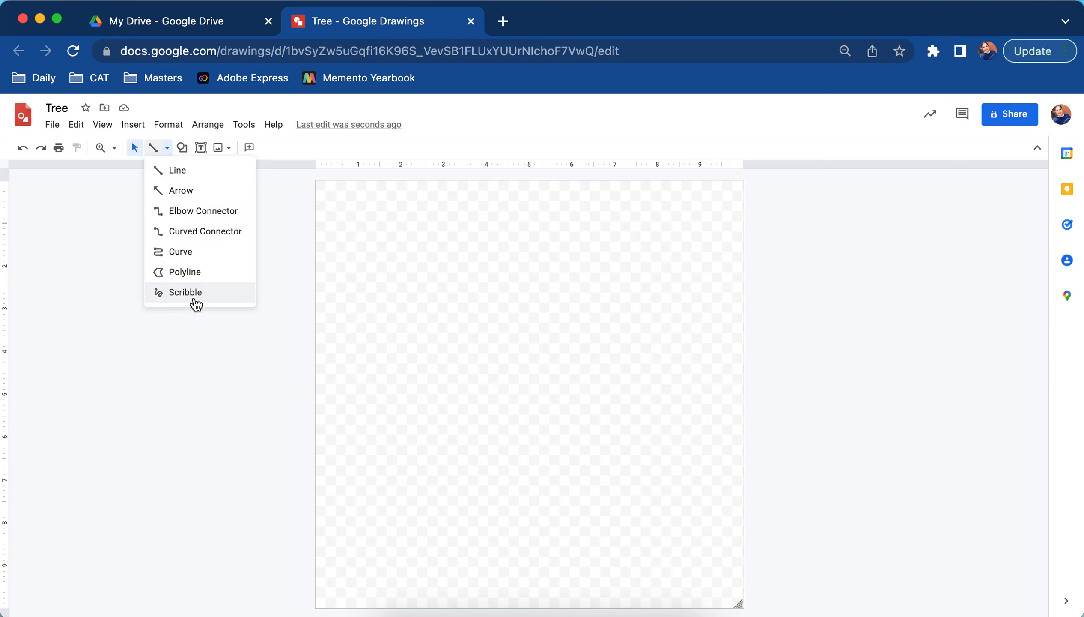
left_click(182, 148)
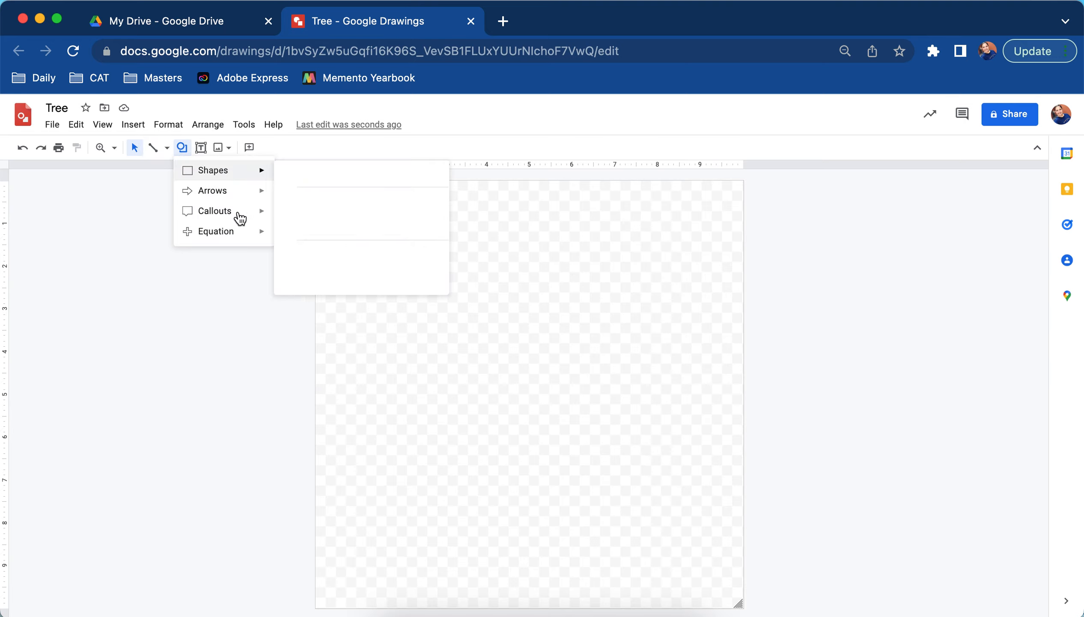
mouse_move(242, 200)
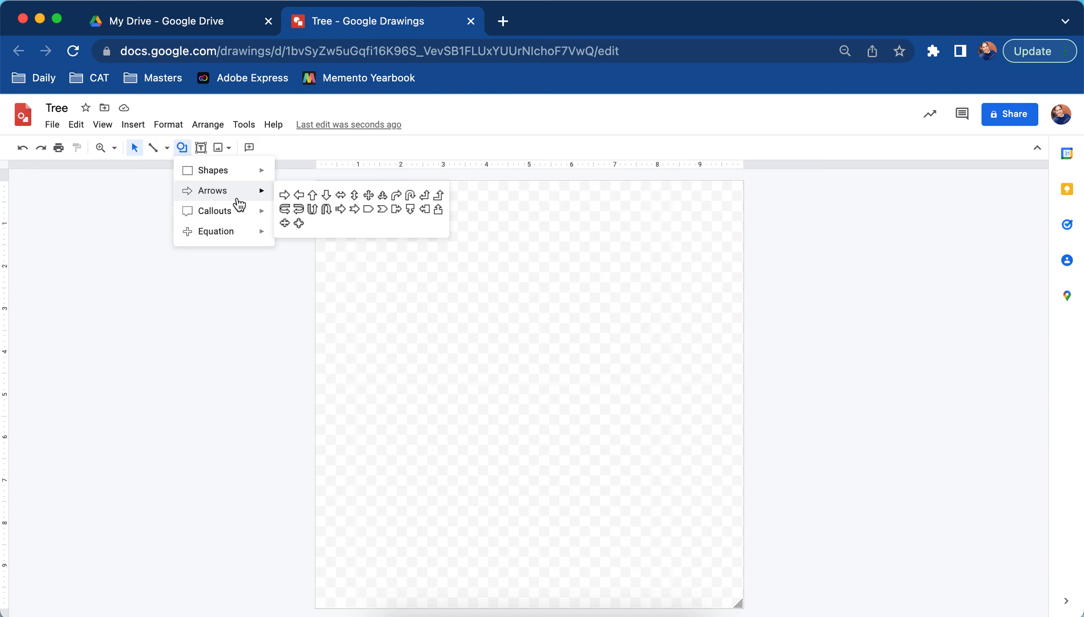
left_click(202, 150)
left_click(202, 149)
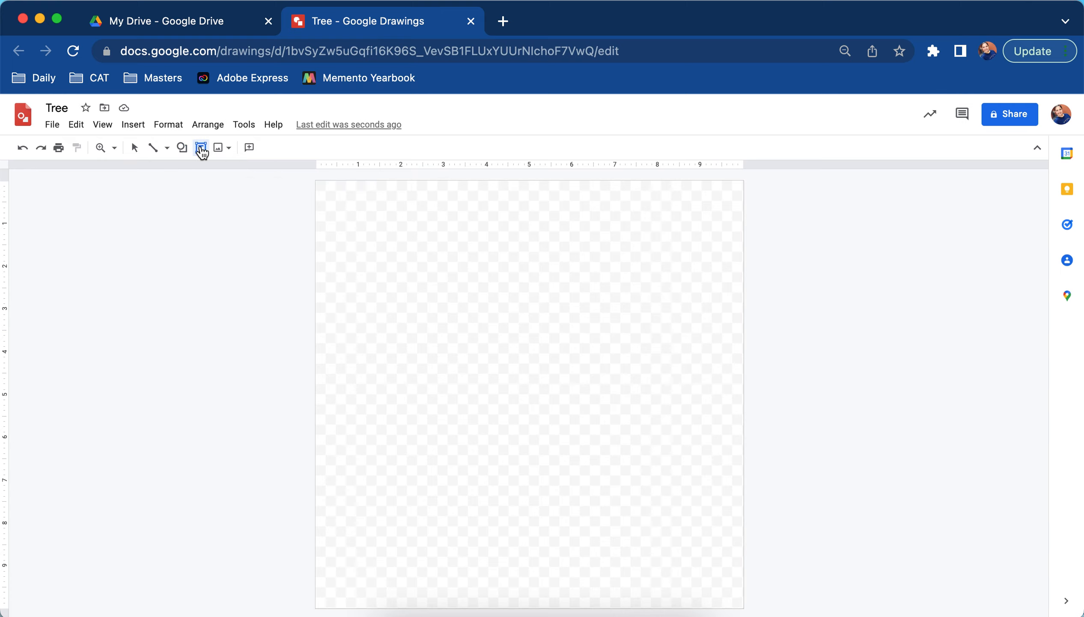
left_click(229, 149)
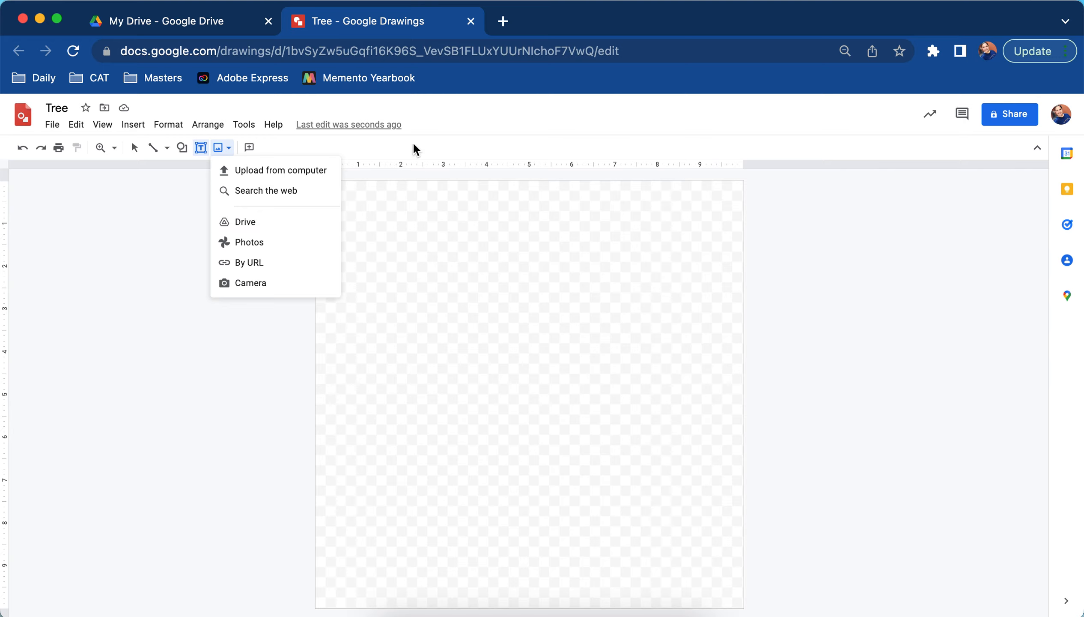
left_click(439, 134)
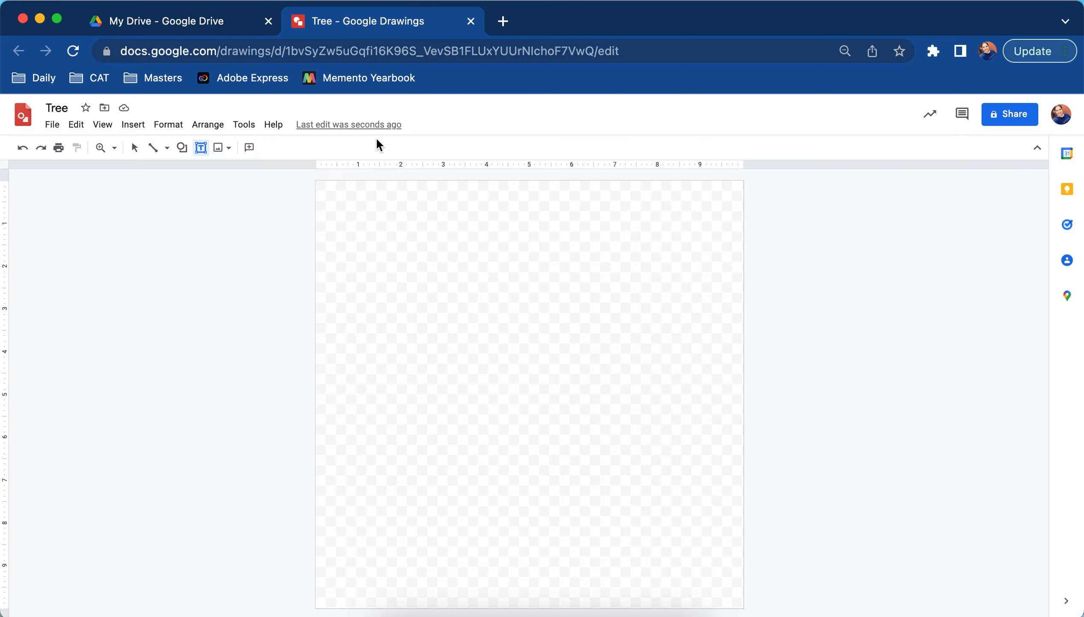
left_click(274, 242)
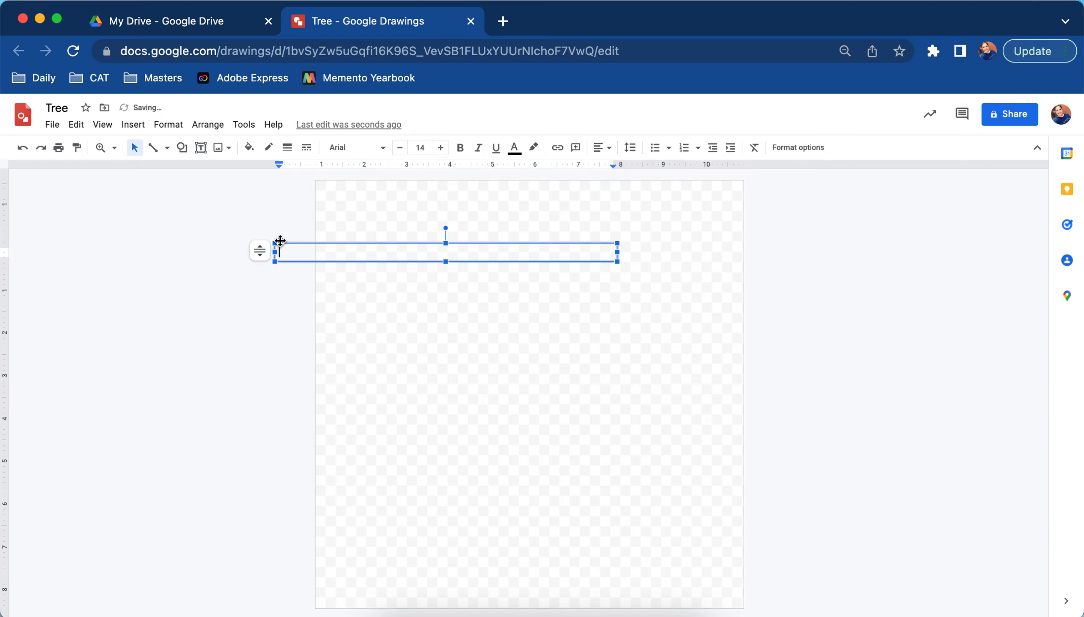
key("super+z")
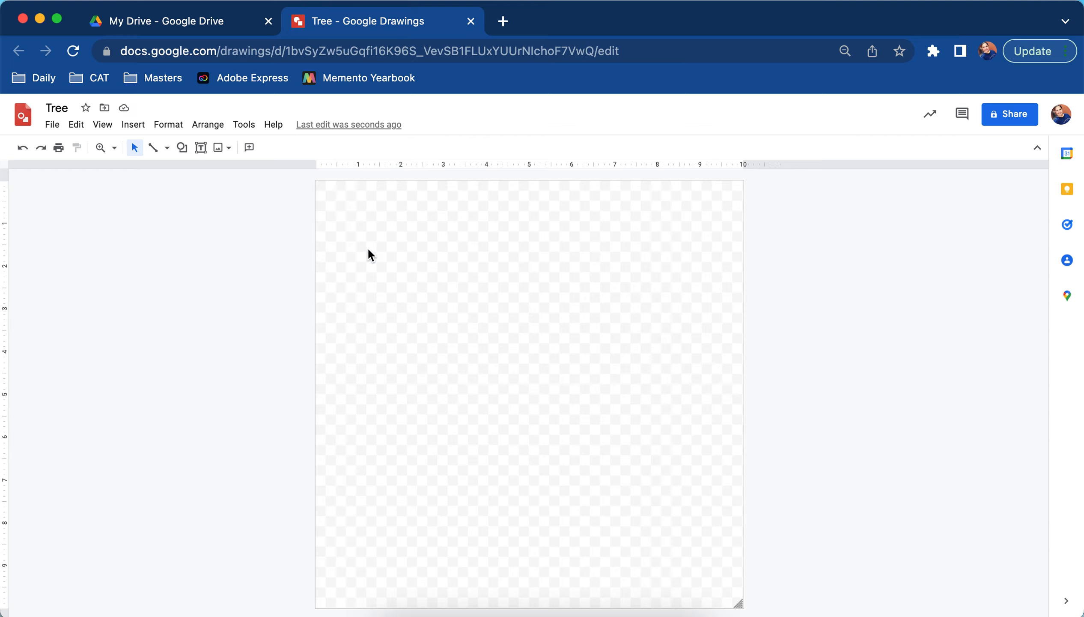
- Search Google Images for "tree" in a new browser tab
left_click(503, 21)
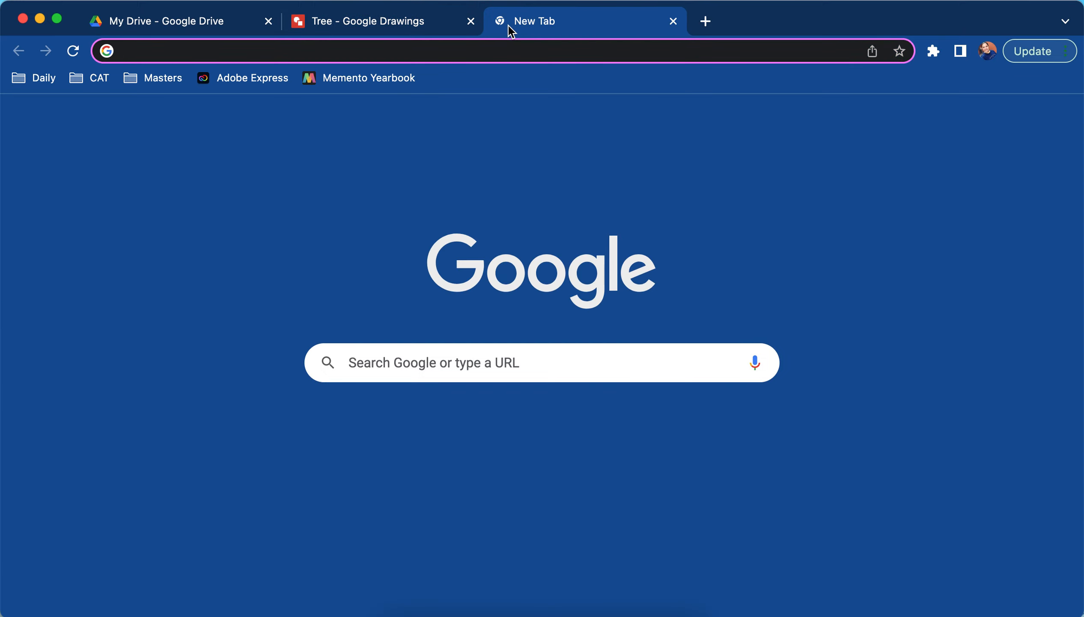
type("tree")
key("Return")
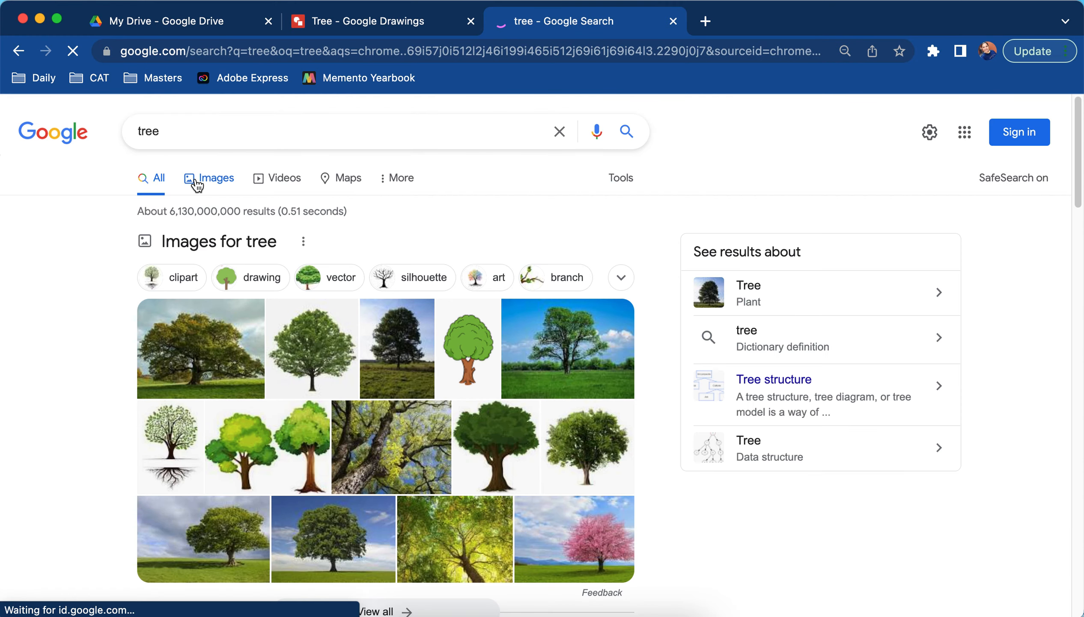
left_click(195, 179)
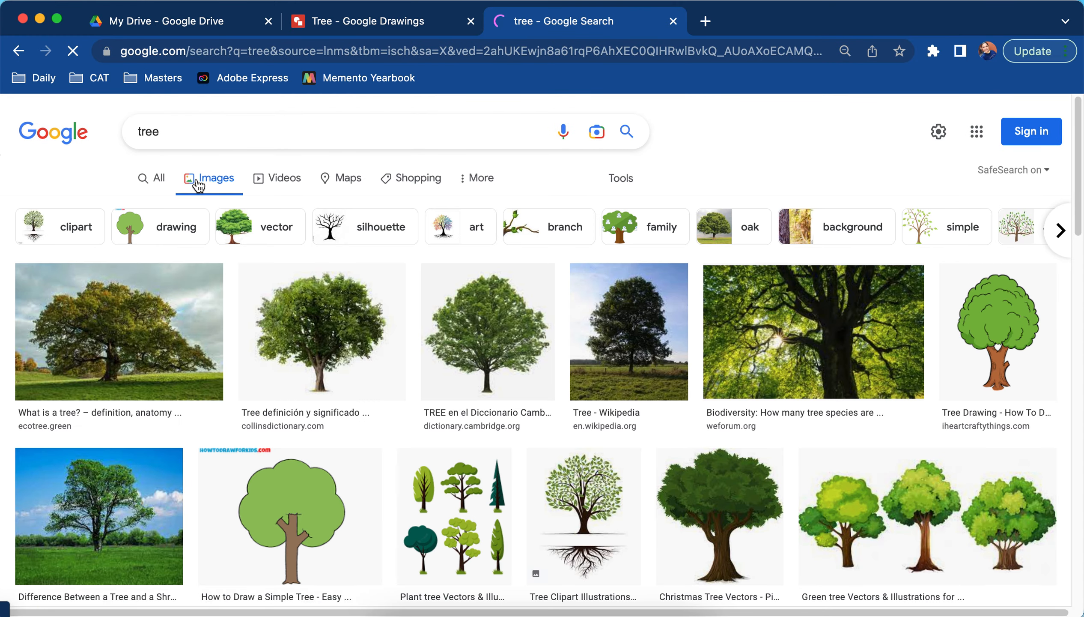
- Copy the full-size Collins Dictionary picture of a tree on white and paste it into the Tree drawing
left_click(298, 282)
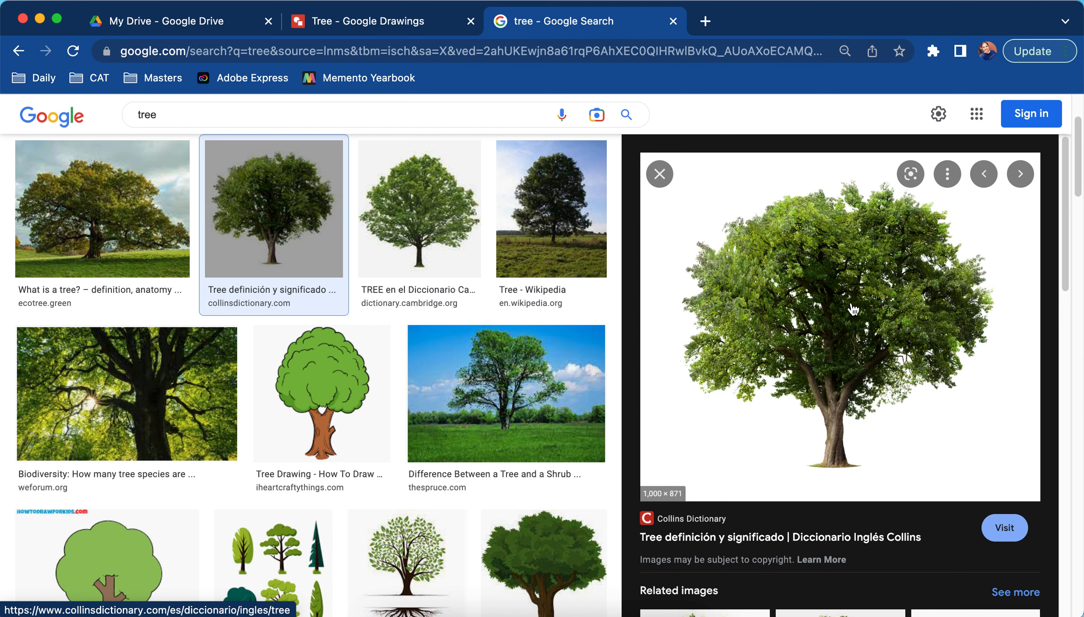
right_click(824, 280)
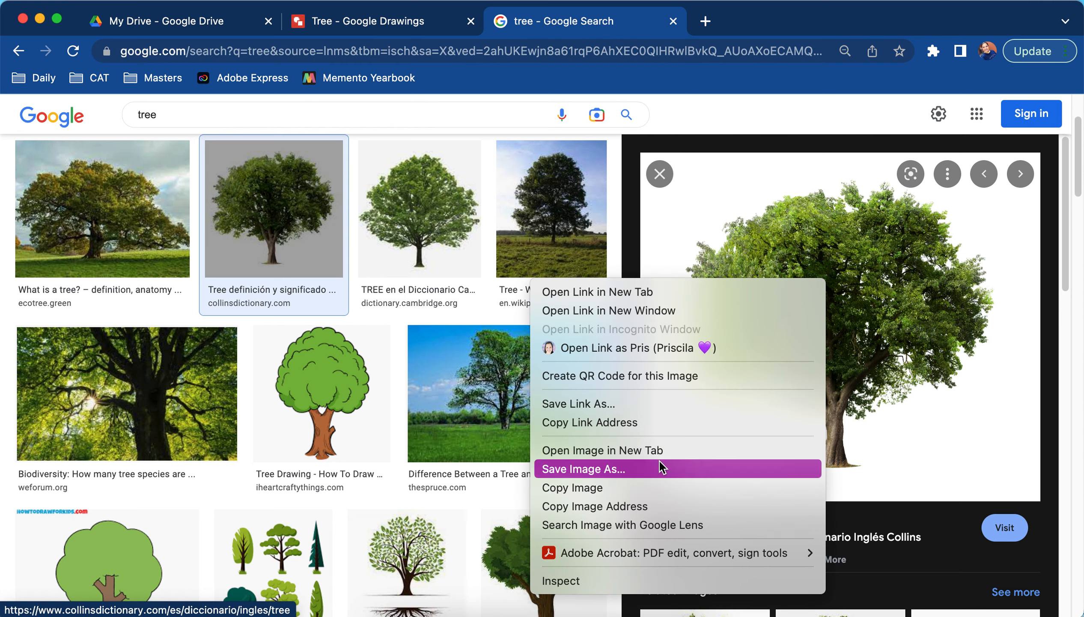
left_click(658, 487)
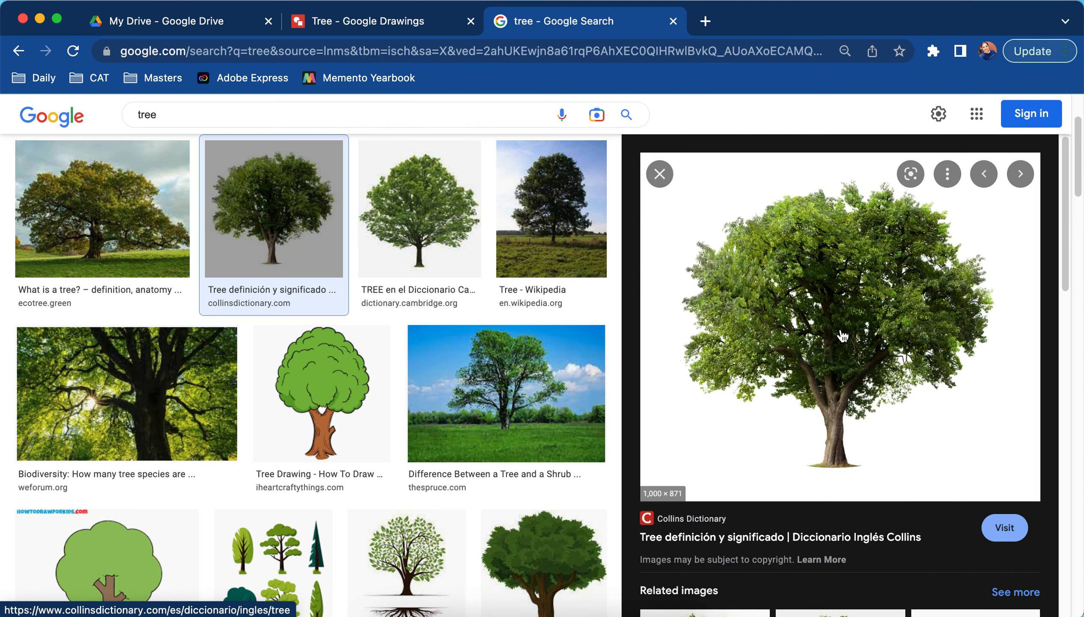
left_click(360, 34)
key("super+v")
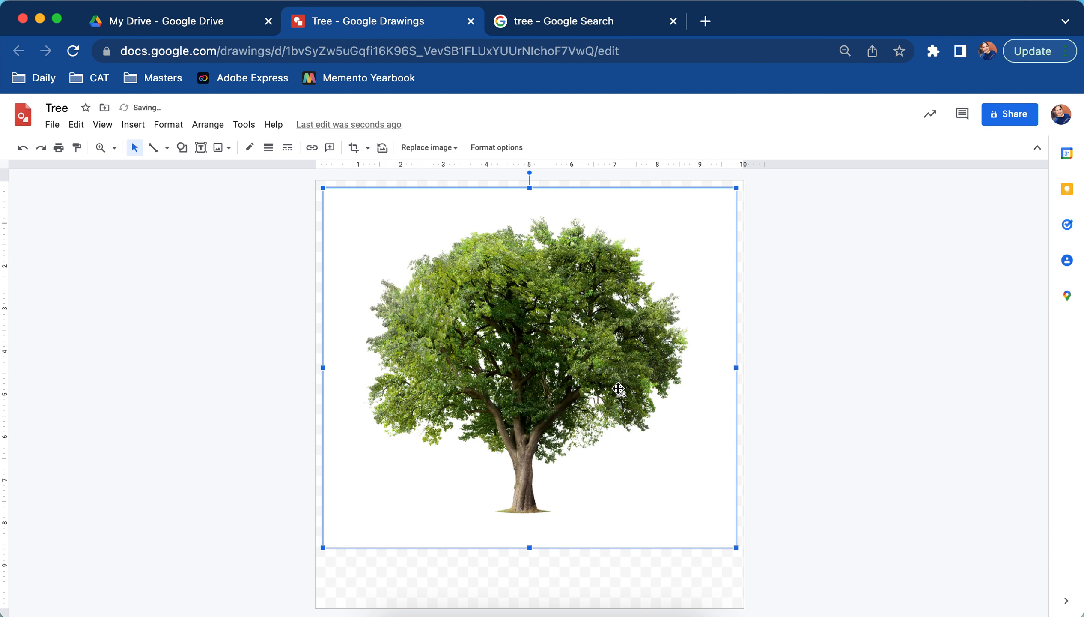
- Crop the tree picture on all four sides so its edges sit close to the leaves and trunk base
double_click(532, 306)
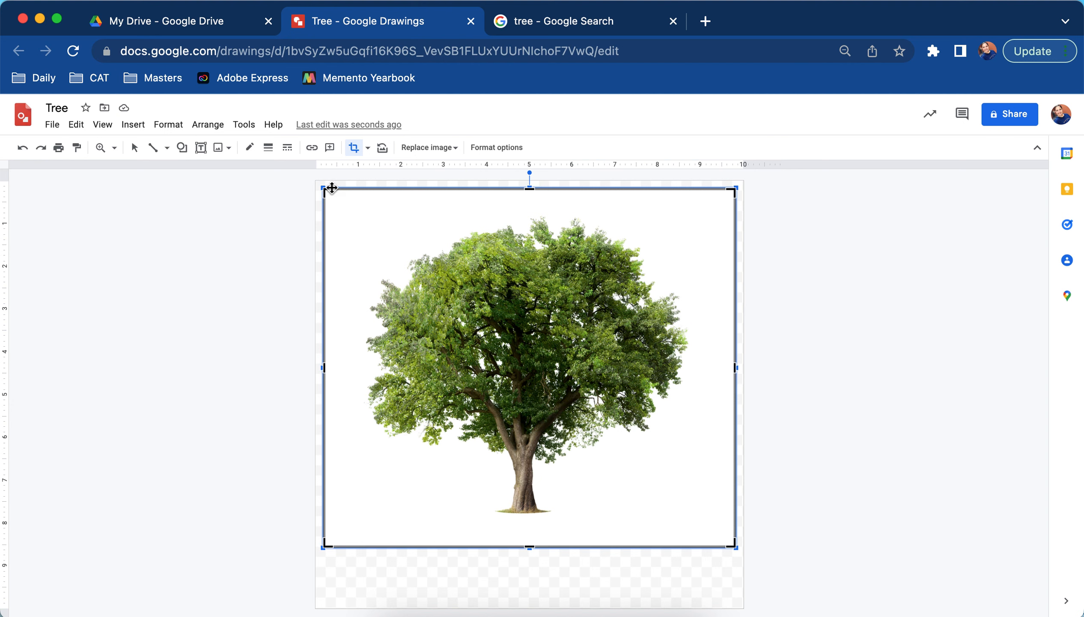
left_click_drag(324, 190, 359, 214)
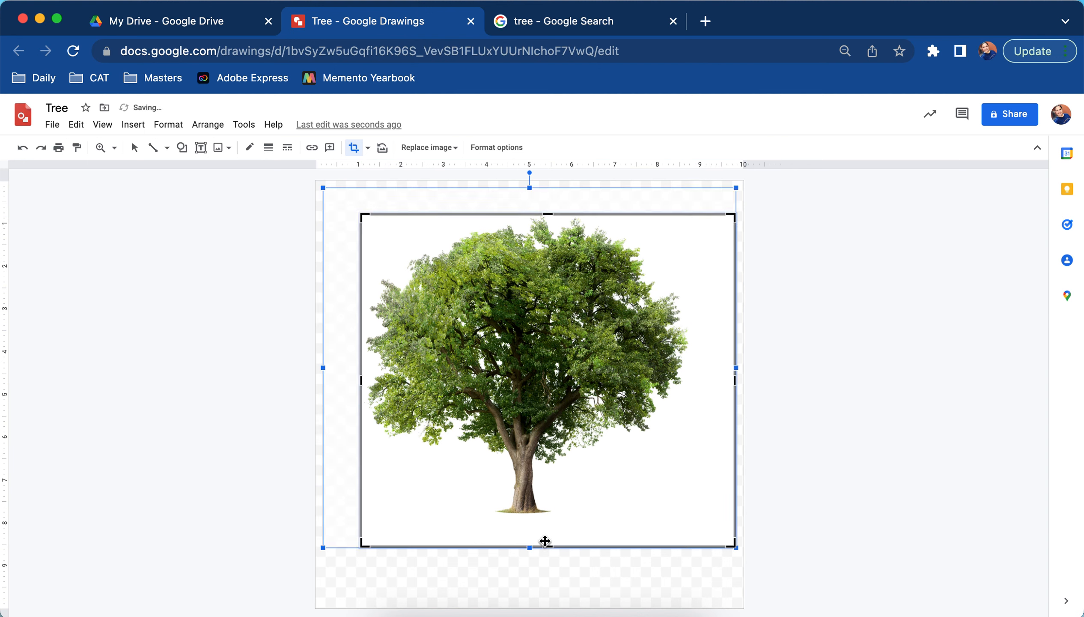
left_click_drag(550, 526, 549, 513)
left_click_drag(733, 365, 696, 347)
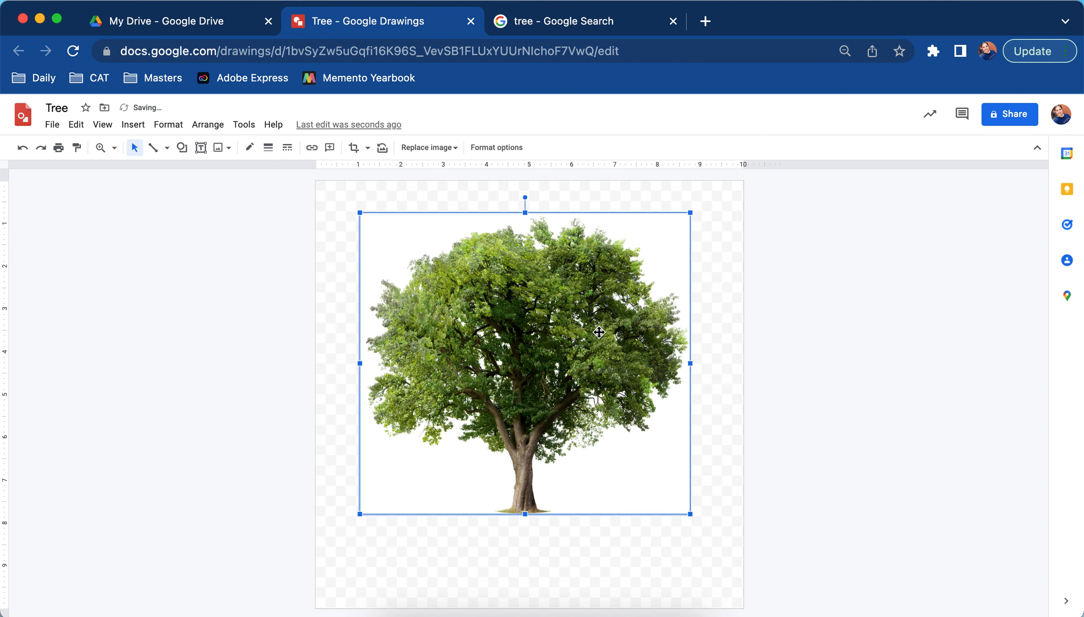
- Enlarge the cropped tree picture to nearly the full page width, centre it horizontally on the page and deselect it
left_click_drag(461, 293, 428, 273)
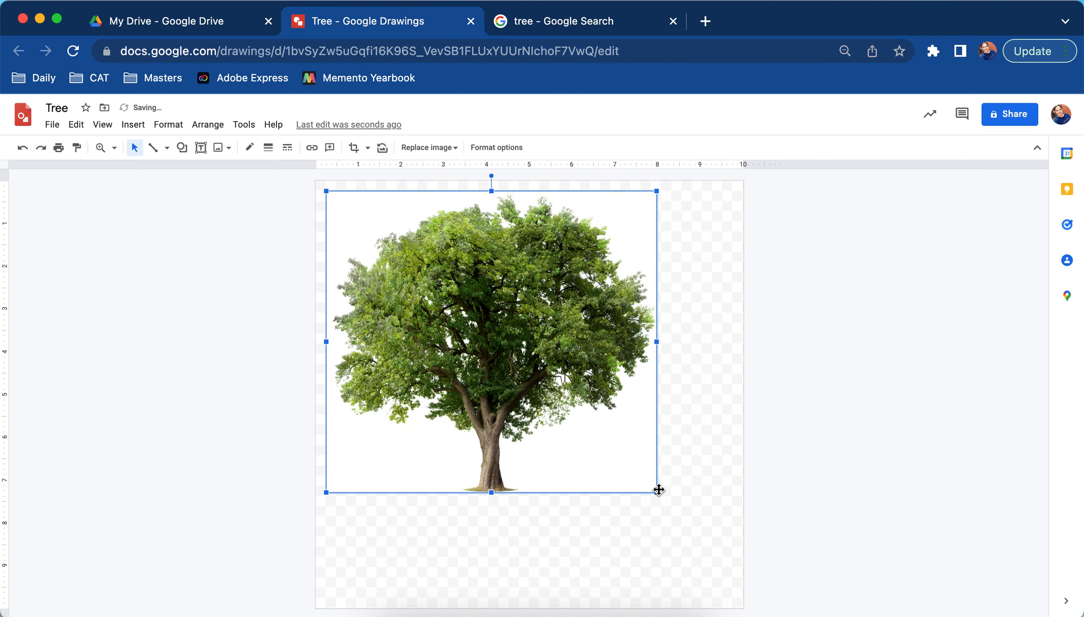
left_click_drag(657, 493, 739, 562)
mouse_move(622, 465)
left_mouse_down()
mouse_move(626, 484)
mouse_move(630, 460)
left_mouse_up()
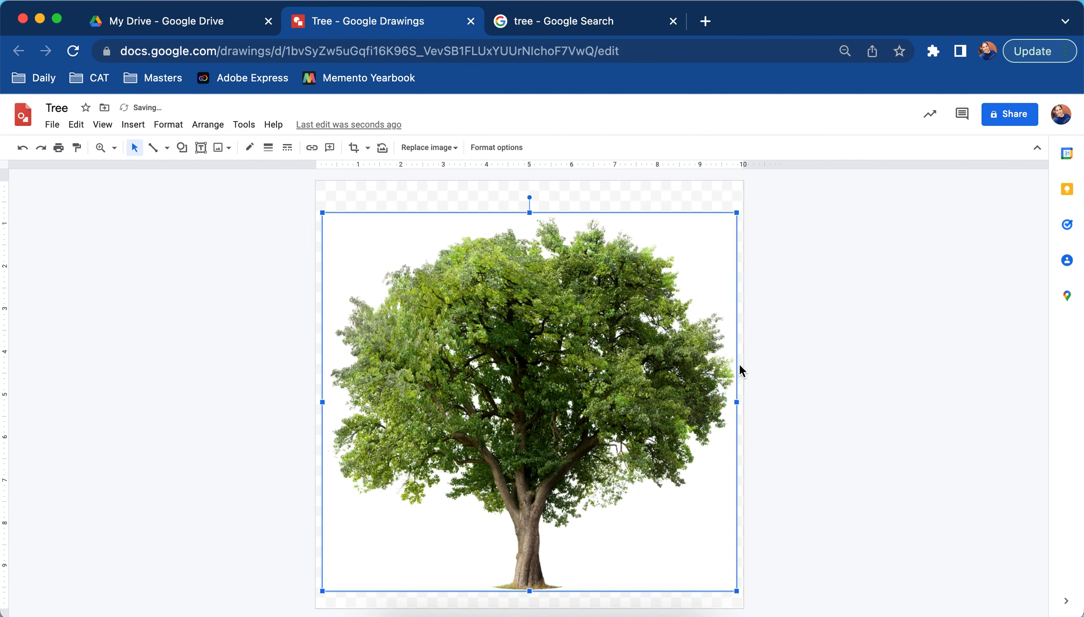
left_click(782, 316)
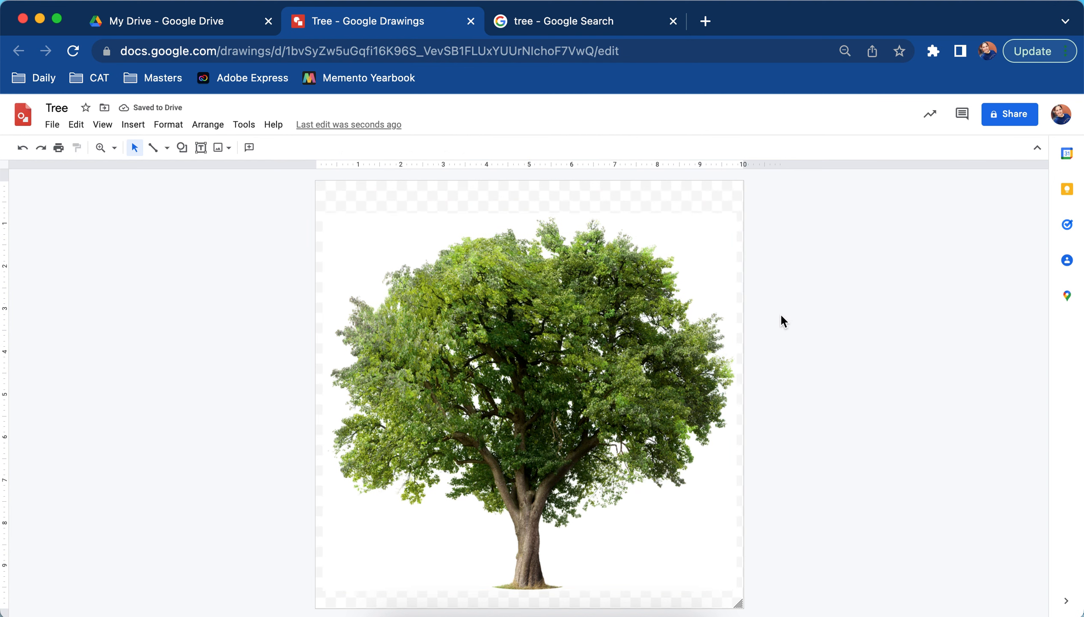
- Start a Curve outline where the canopy meets the trunk's left side and trace beneath the nearest leaf cluster
left_click(167, 147)
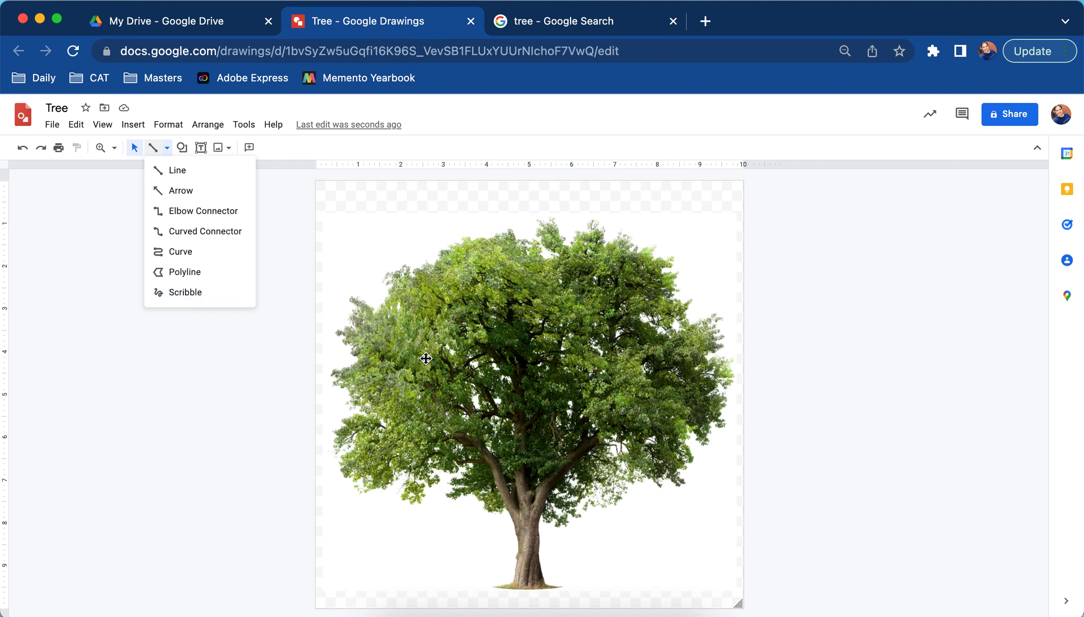
left_click(192, 254)
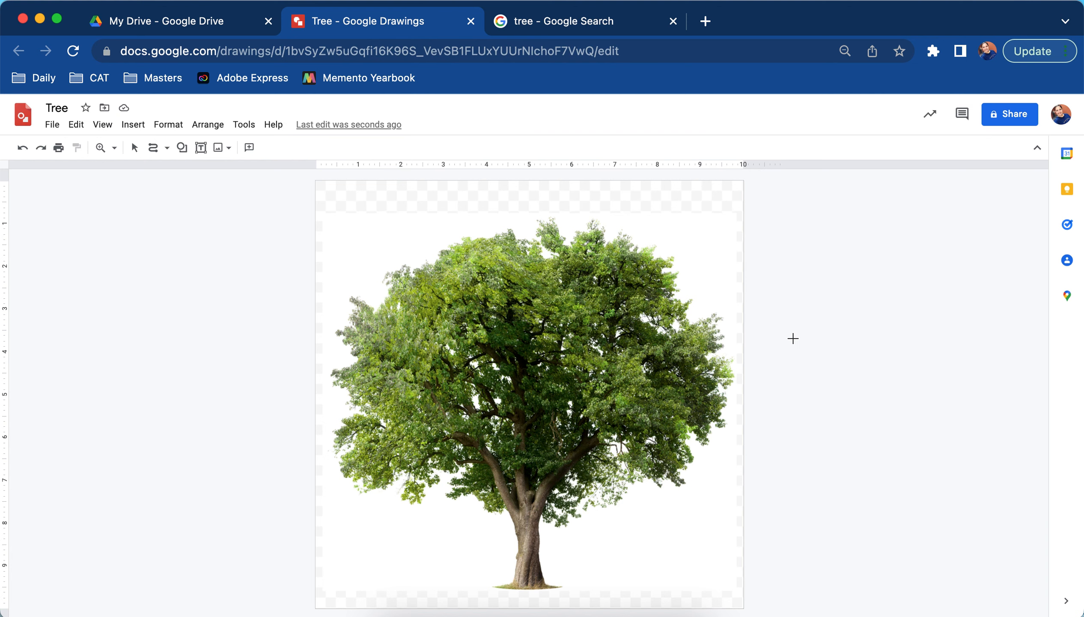
left_click(100, 147)
left_click_drag(317, 419, 546, 524)
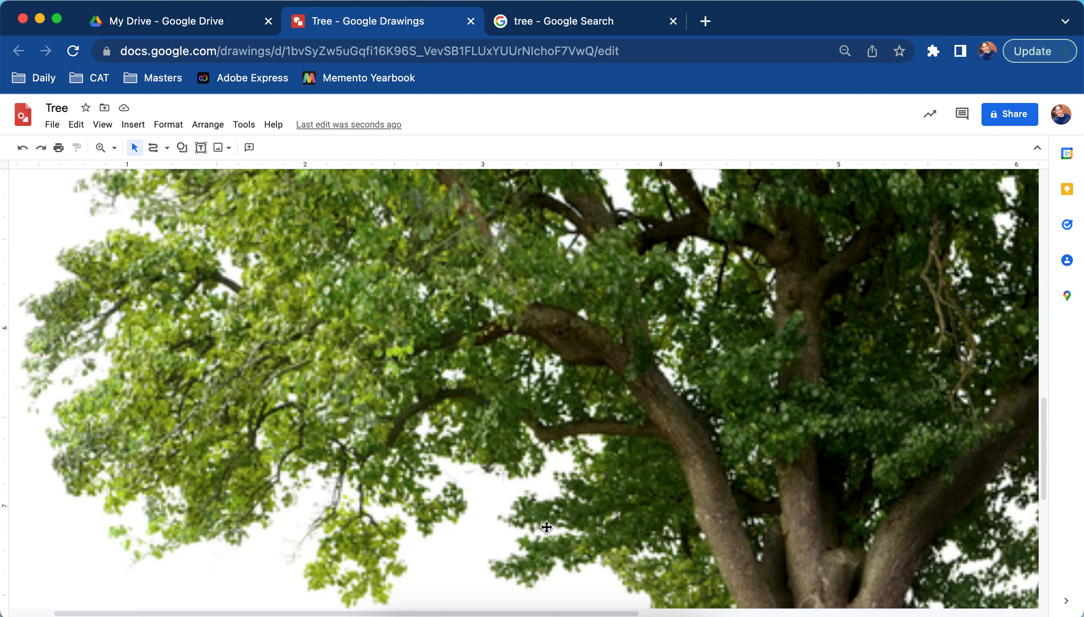
scroll(546, 523, "down", 5)
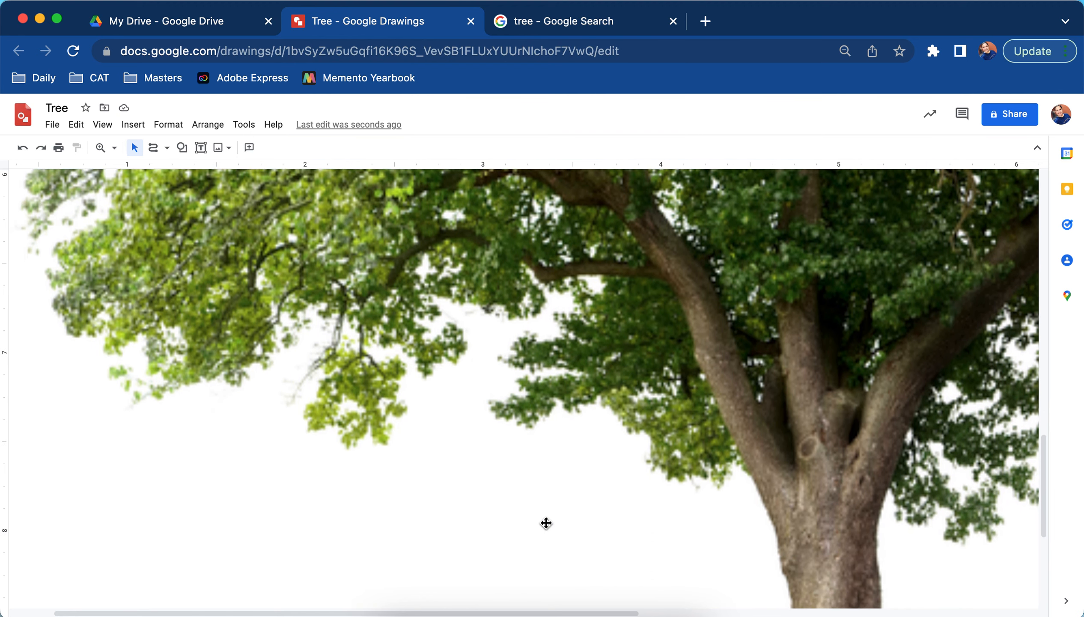
scroll(546, 522, "down", 1)
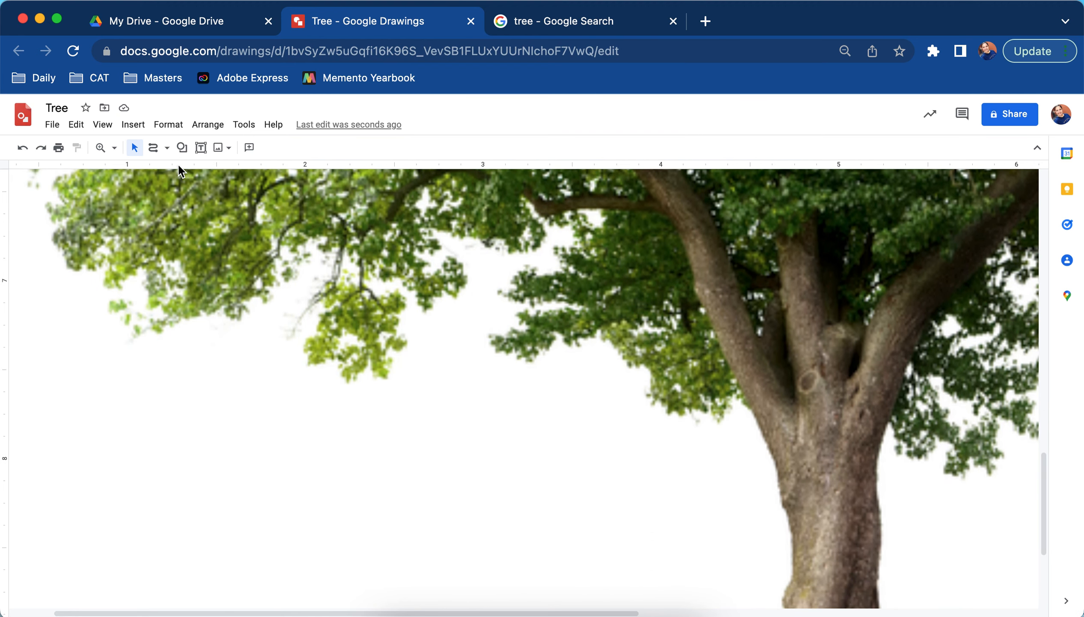
left_click(154, 150)
left_click(742, 420)
left_click_drag(733, 435, 634, 404)
left_click(634, 400)
left_click(601, 347)
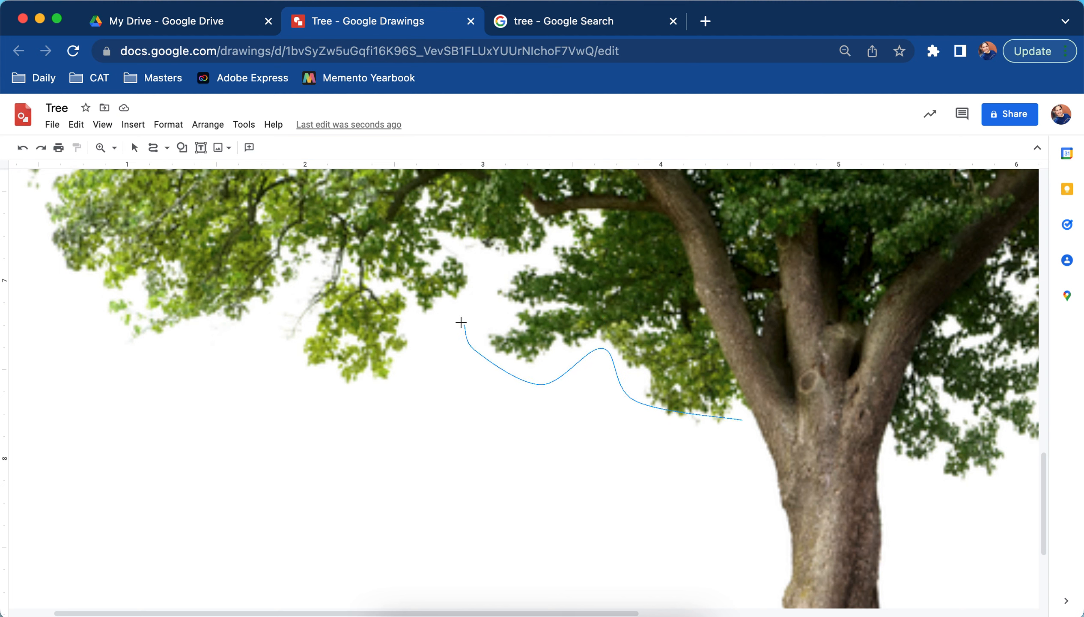
- Continue the curve beneath the hanging leaf clusters to the canopy's lower-left corner
left_click(448, 316)
left_click(336, 406)
left_click(255, 333)
left_click(166, 362)
left_click(85, 310)
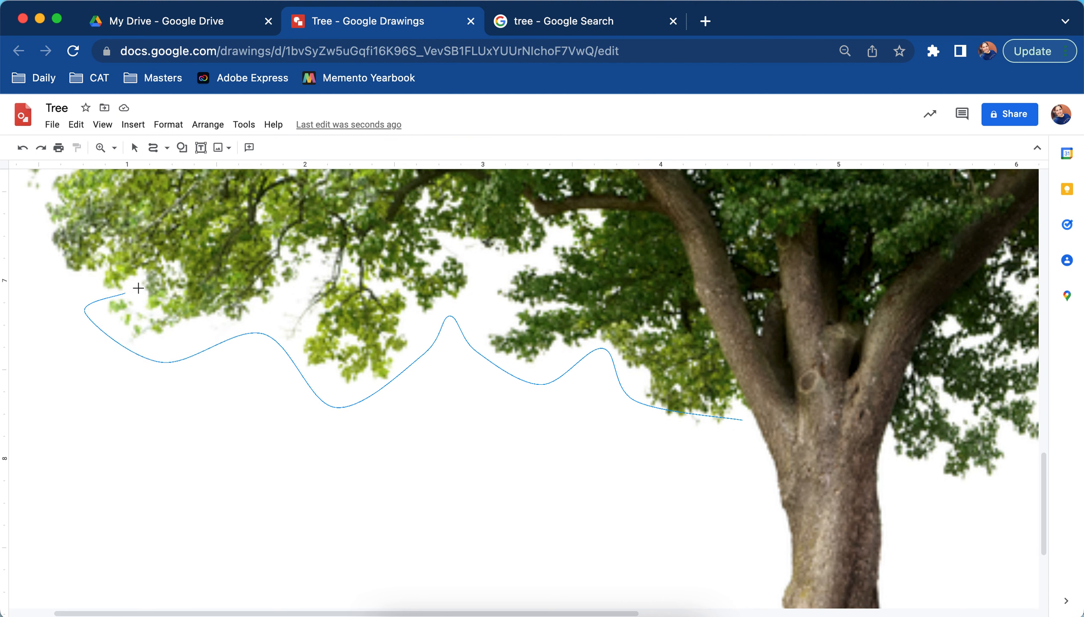
- Extend the curve up the canopy's lower-left edge, following the indentation between the leaf clusters
scroll(138, 287, "up", 2)
scroll(138, 288, "left", 2)
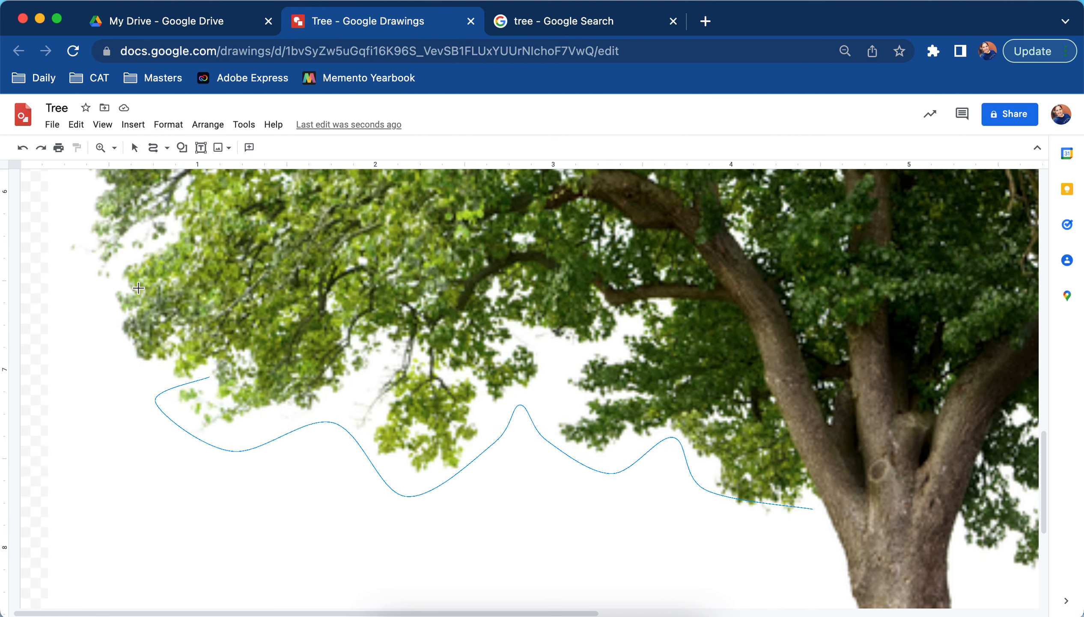
scroll(138, 287, "up", 1)
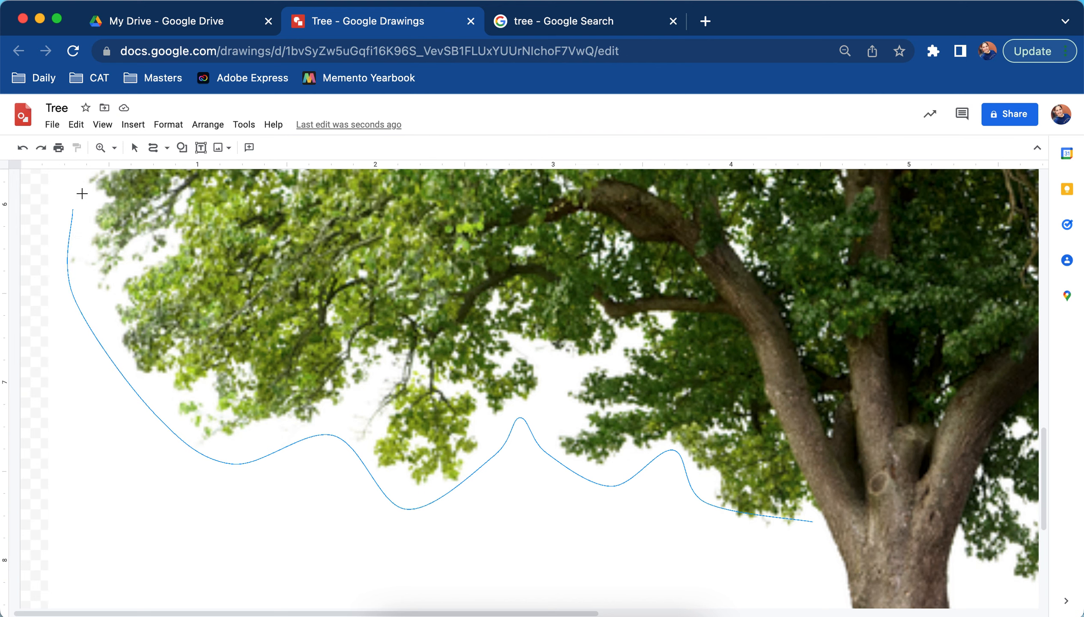
scroll(83, 193, "up", 2)
scroll(83, 193, "up", 2)
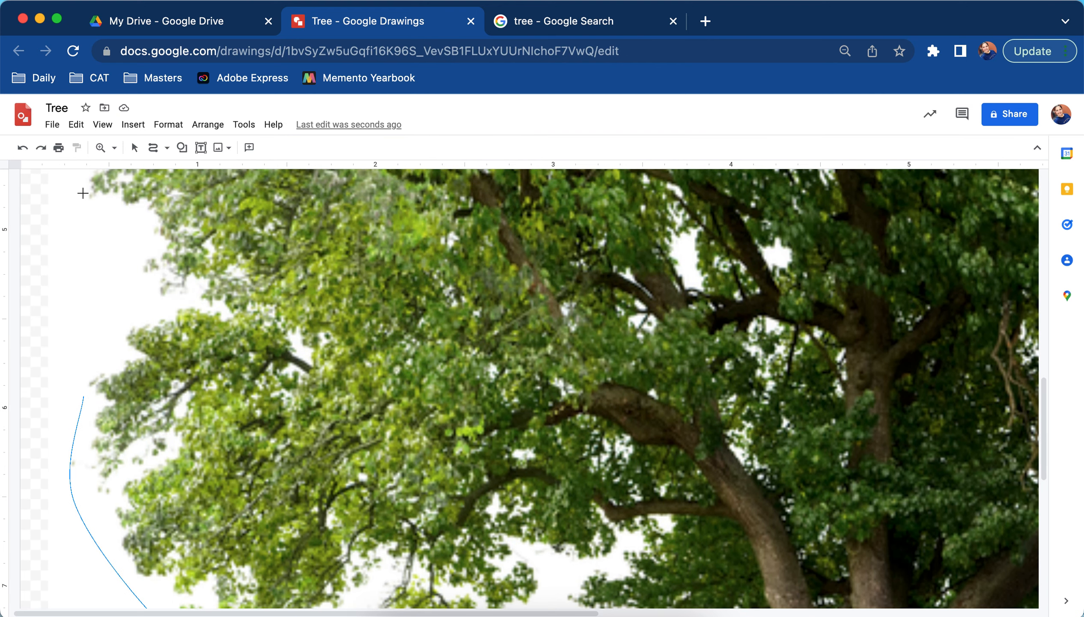
left_click(137, 295)
left_click(93, 237)
left_click(10, 192)
- Trace the curve around the protruding branches on the canopy's middle and upper left side
left_click_drag(1042, 380, 1043, 333)
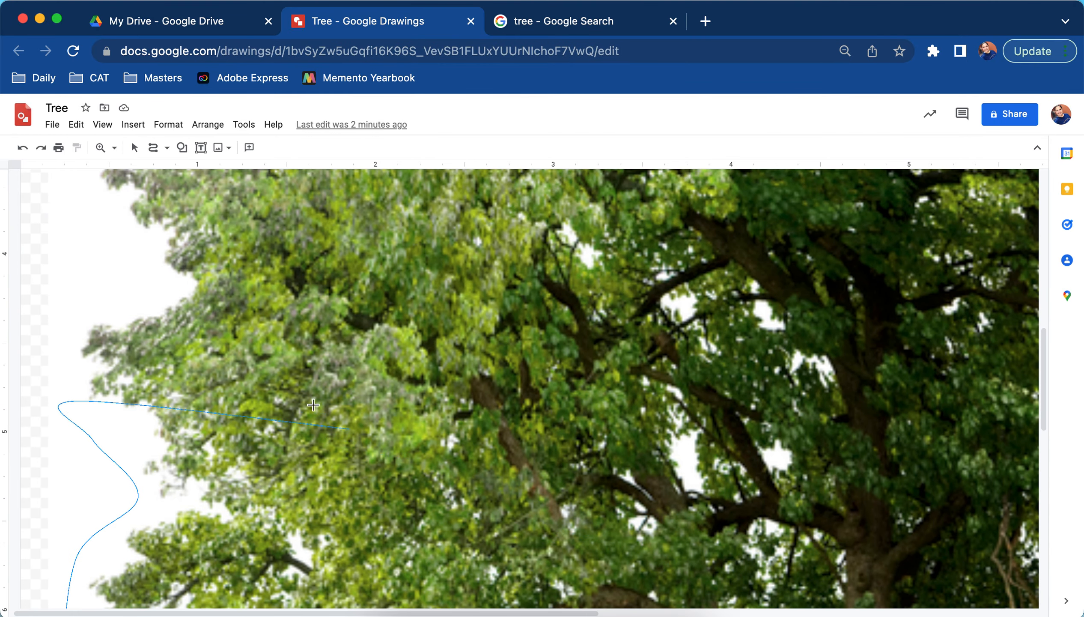
left_click(123, 283)
left_click(84, 225)
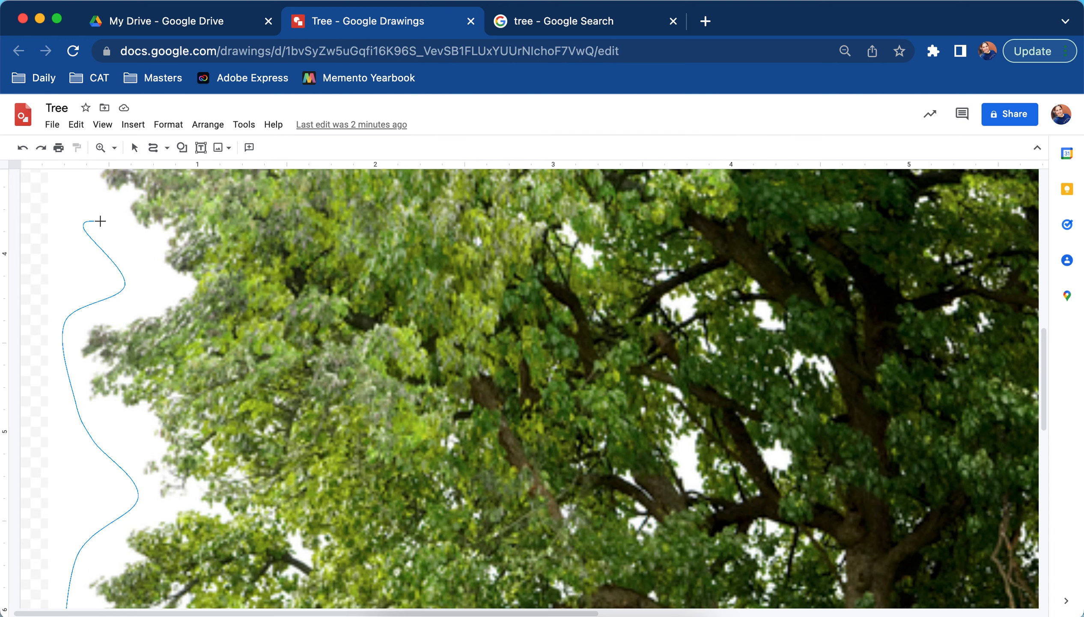
scroll(100, 221, "up", 4)
left_click(78, 289)
left_click(130, 268)
left_click(125, 184)
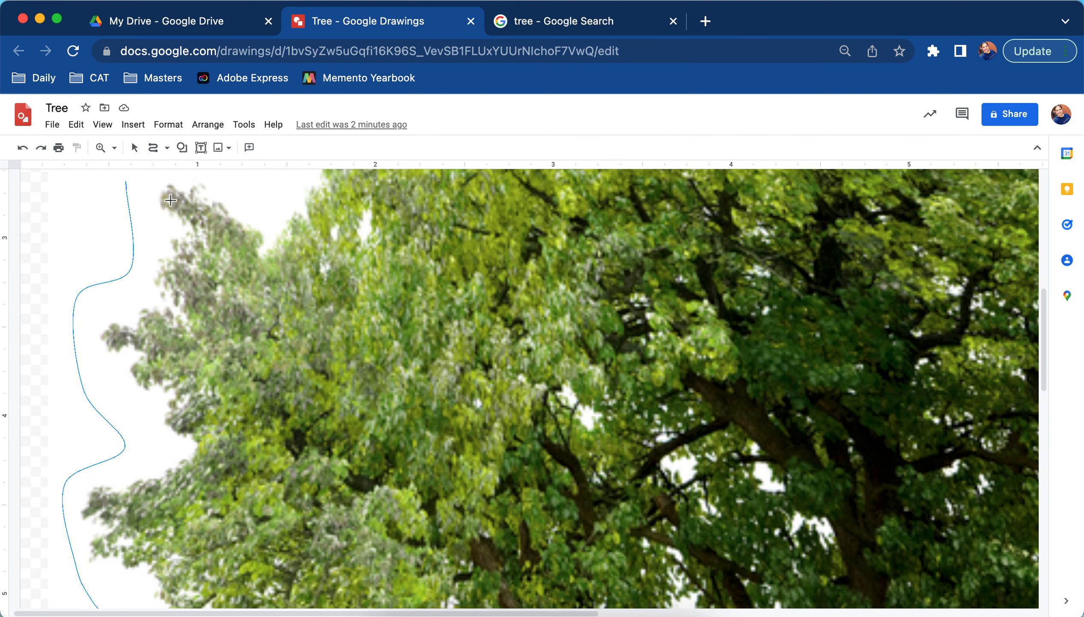
- Carry the curve over the canopy's upper-left shoulder, dipping between its leaf clusters
scroll(171, 200, "up", 5)
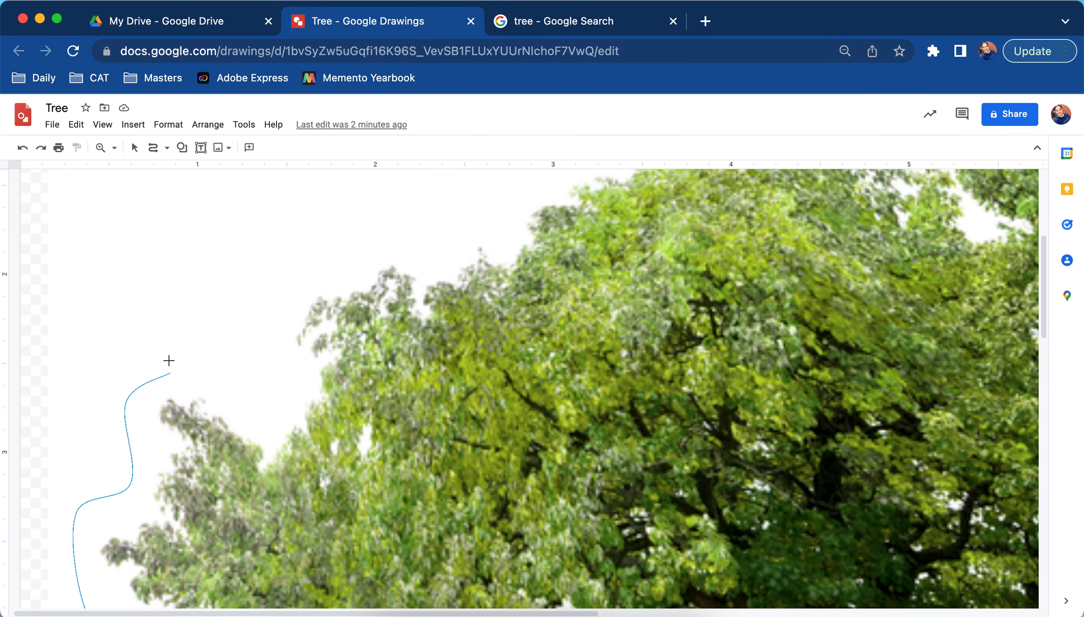
left_click(265, 395)
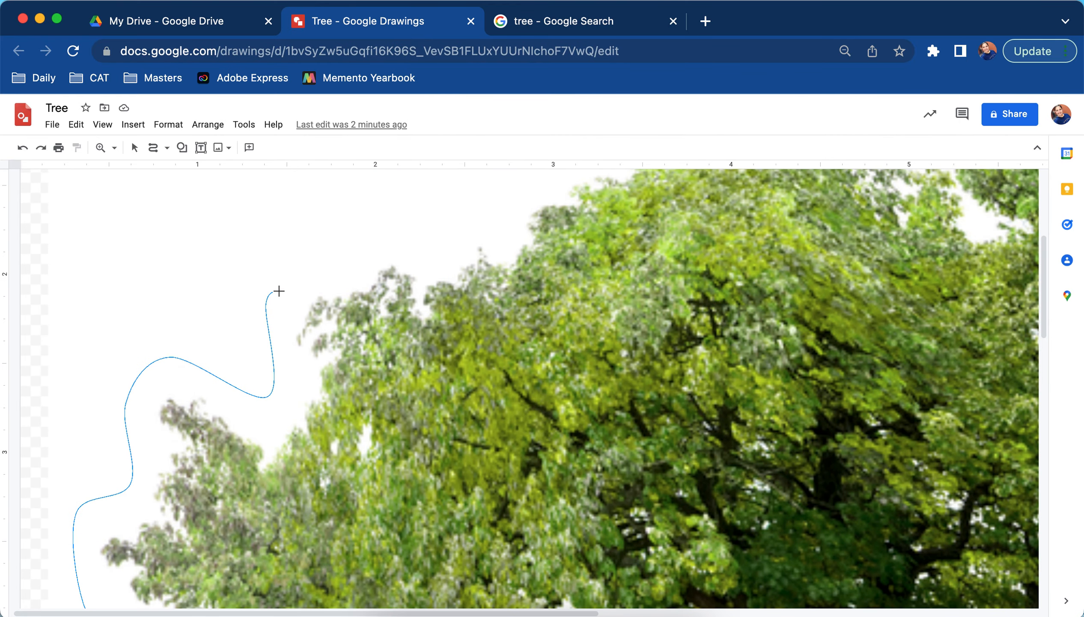
left_click(335, 252)
left_click(437, 258)
left_click(486, 196)
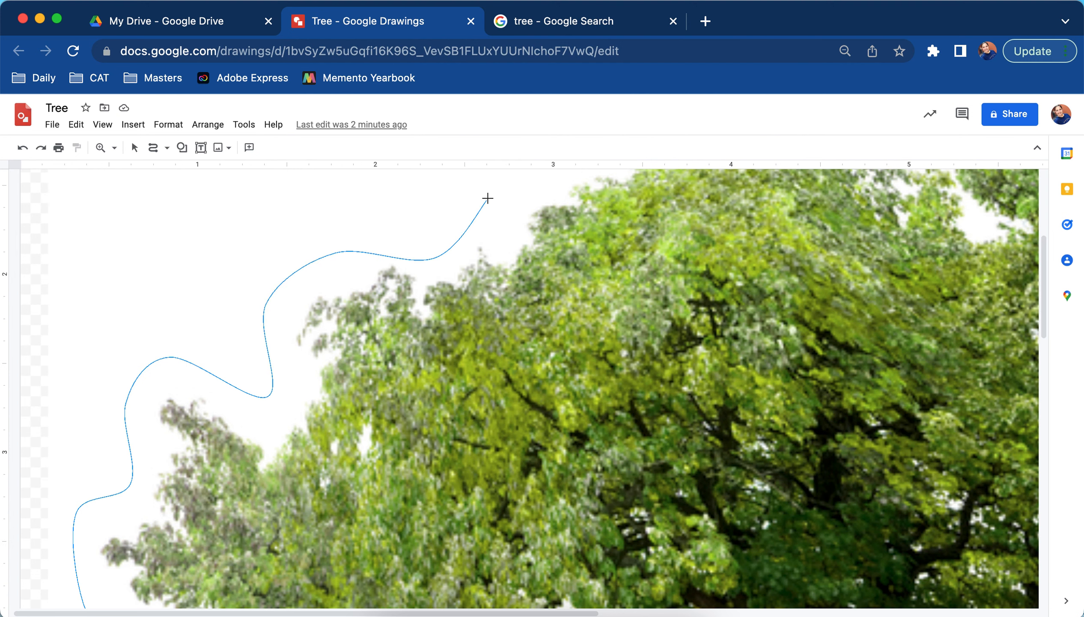
- Trace the curve across the top-left of the crown and around the first tall tuft near the middle
scroll(486, 202, "up", 3)
scroll(486, 202, "right", 3)
scroll(486, 210, "up", 1)
scroll(486, 210, "right", 1)
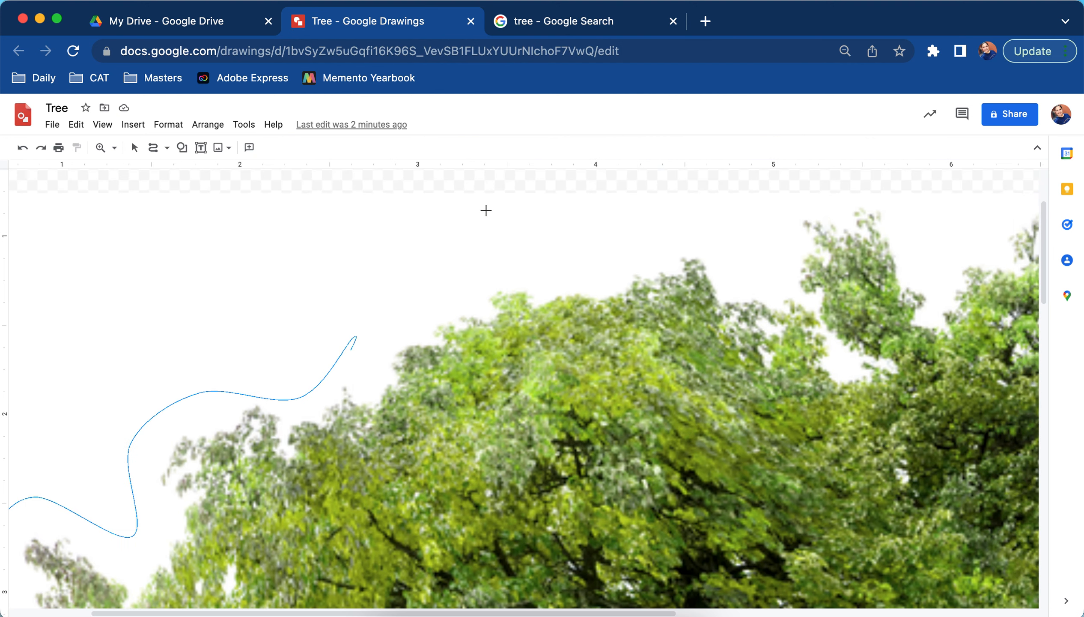
left_click(509, 262)
left_click(699, 231)
left_click(769, 276)
left_click(780, 205)
left_click(899, 198)
- Continue the curve over the remaining peaks of the crown and down its upper-right slope
scroll(922, 267, "right", 2)
scroll(916, 268, "right", 10)
scroll(916, 268, "up", 1)
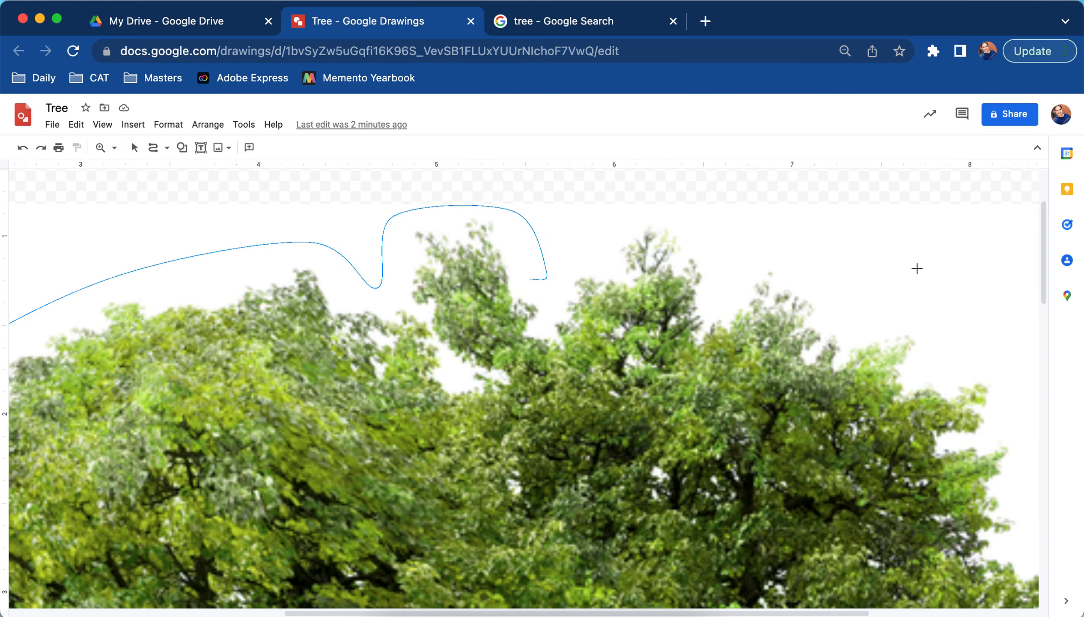
left_click(562, 245)
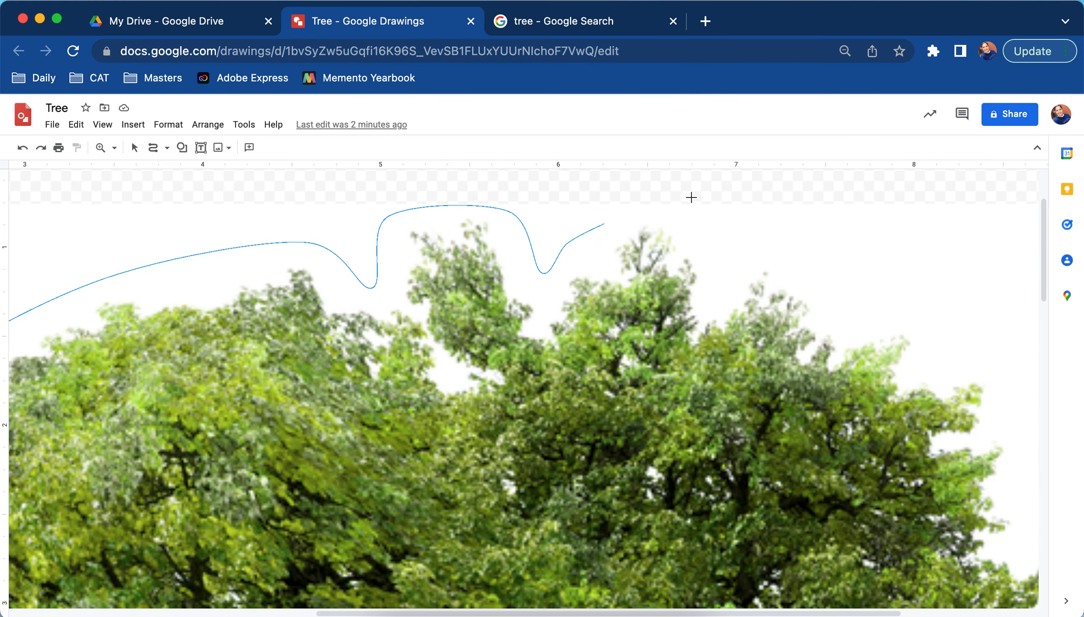
left_click(650, 207)
left_click(739, 267)
left_click(790, 255)
left_click(1011, 423)
- Follow the canopy's upper-right edge with the curve, dipping into the gap above the outer right branch
scroll(1011, 424, "right", 5)
scroll(1011, 424, "down", 3)
scroll(1010, 423, "right", 1)
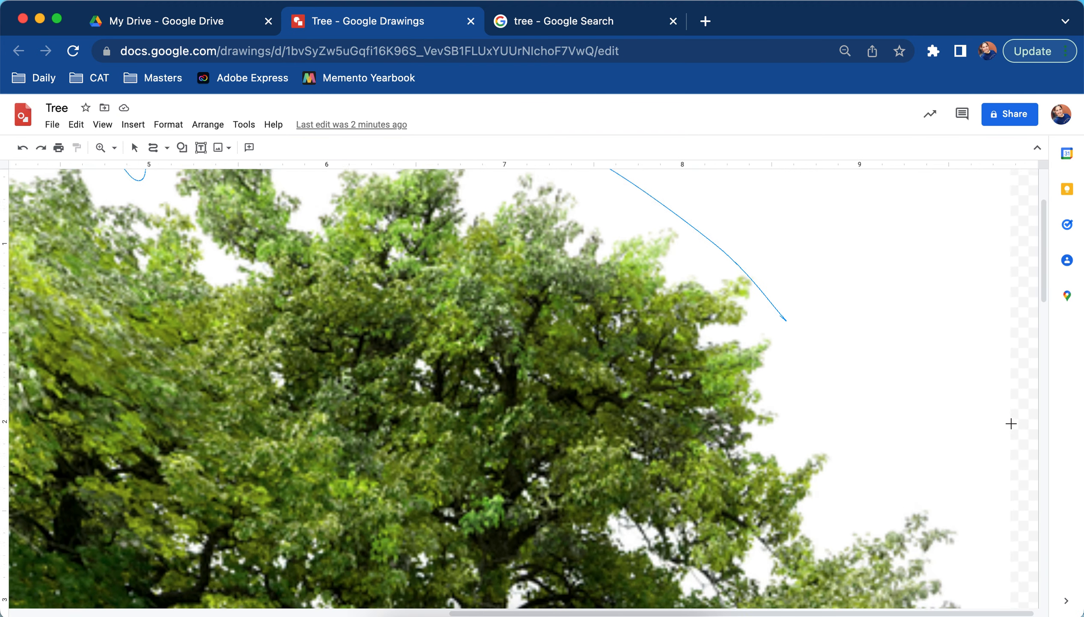
left_click(783, 430)
left_click(834, 414)
left_click(864, 471)
left_click(838, 505)
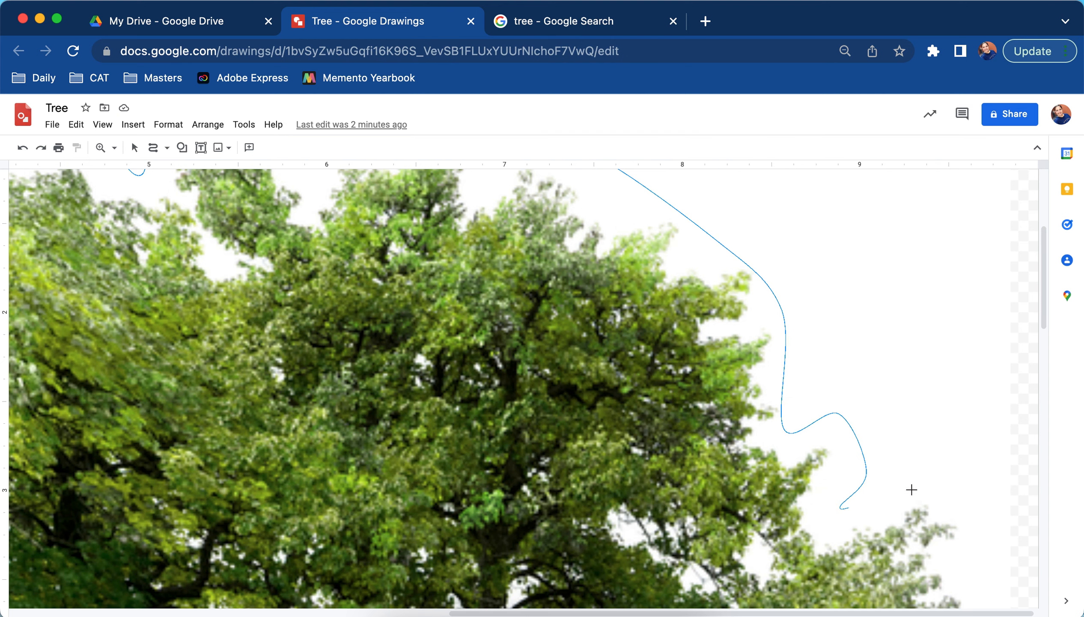
left_click(926, 471)
- Trace the curve down the canopy's outermost right side, around its two protruding leaf clusters
scroll(926, 471, "down", 7)
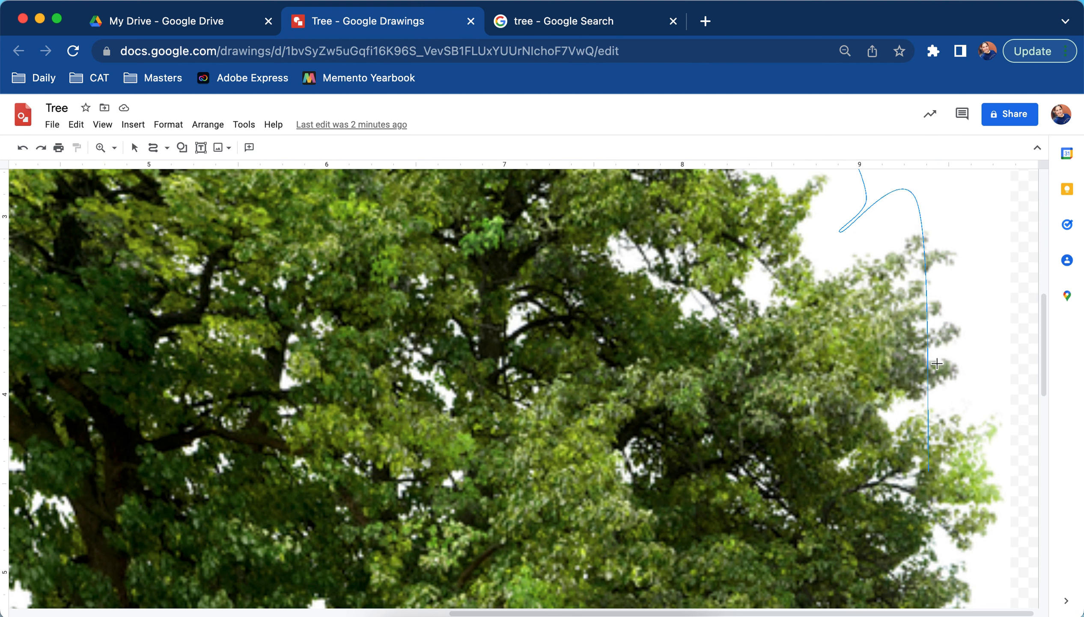
left_click(982, 261)
left_click(965, 389)
left_click(1022, 429)
left_click(1000, 550)
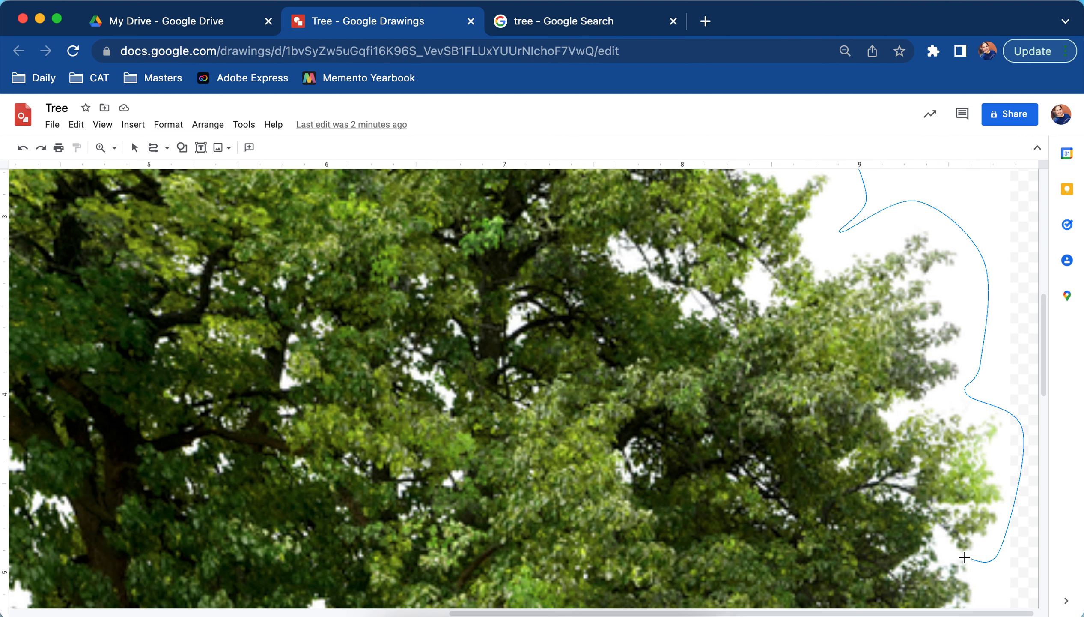
- Continue the curve down the canopy's lower-right edge, stepping inward around the hanging leaf clusters
scroll(964, 557, "down", 10)
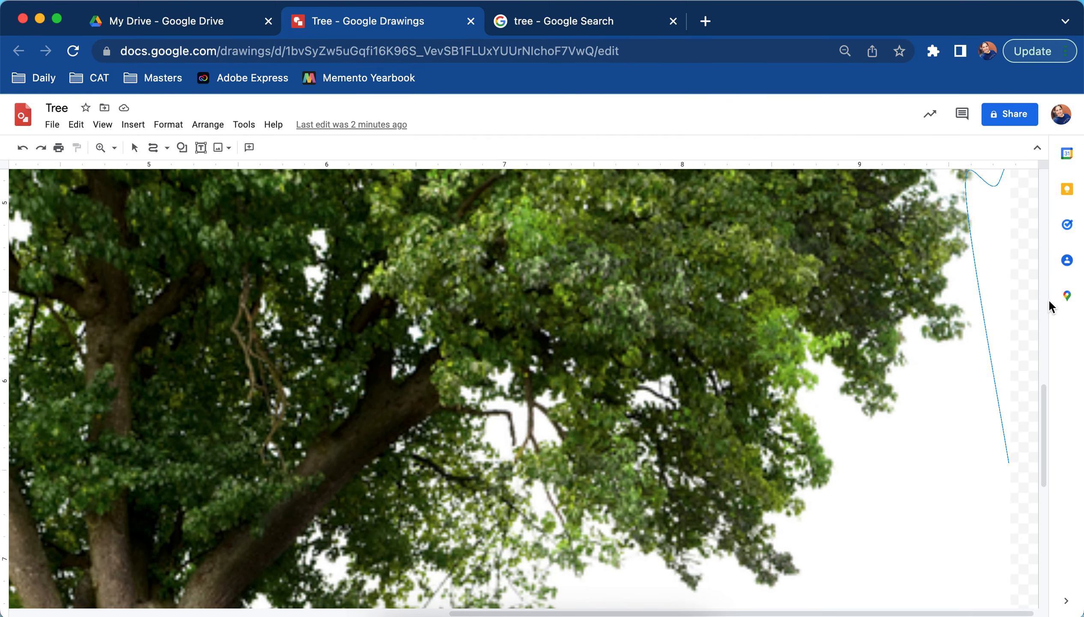
left_click(993, 257)
left_click(964, 373)
left_click(926, 357)
left_click(897, 438)
left_click(863, 425)
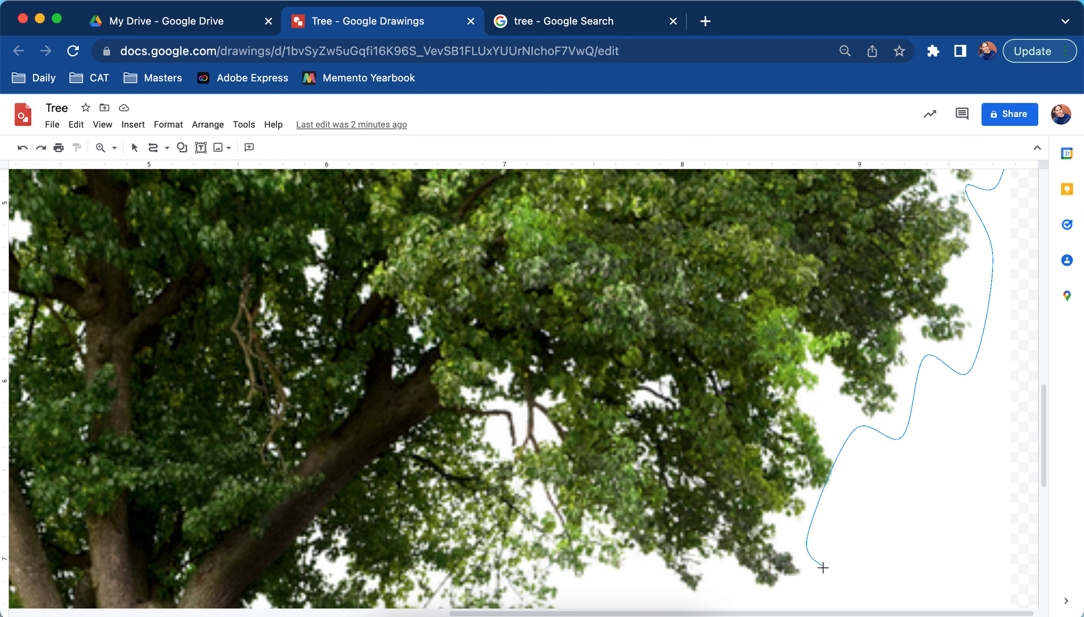
- Trace the curve around the lowest right leaf cluster and along the canopy's right underside towards the trunk
scroll(821, 563, "down", 5)
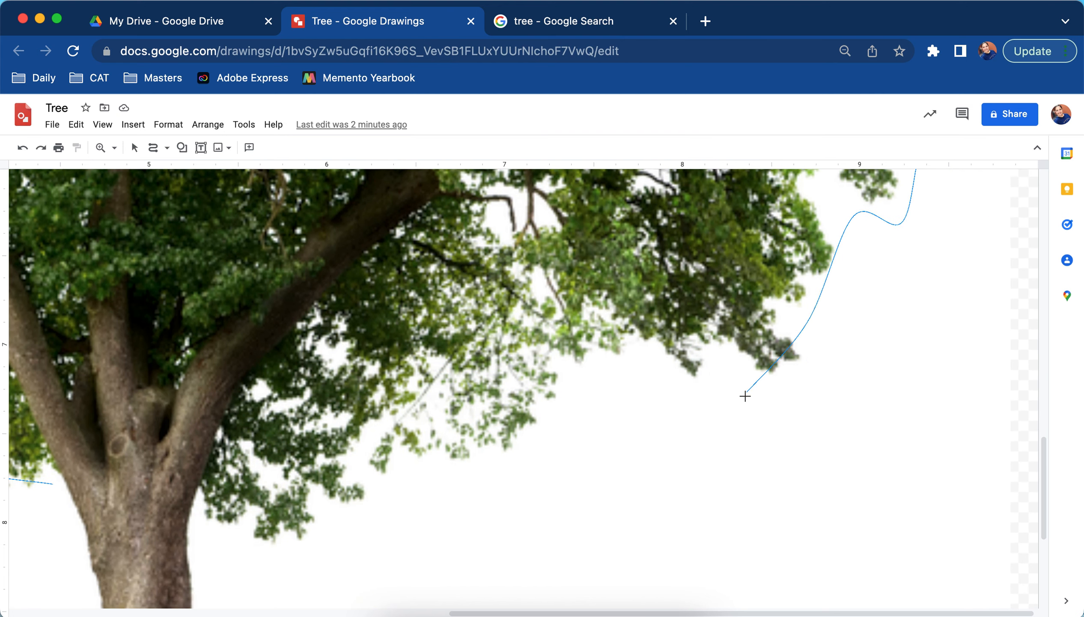
left_click(828, 365)
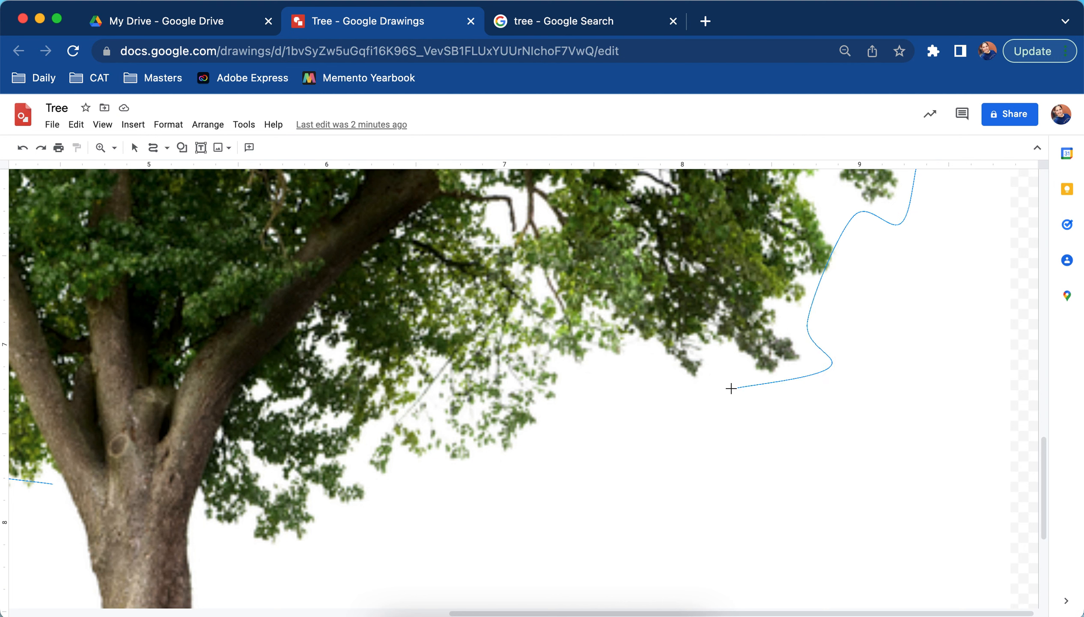
left_click(653, 371)
left_click(564, 440)
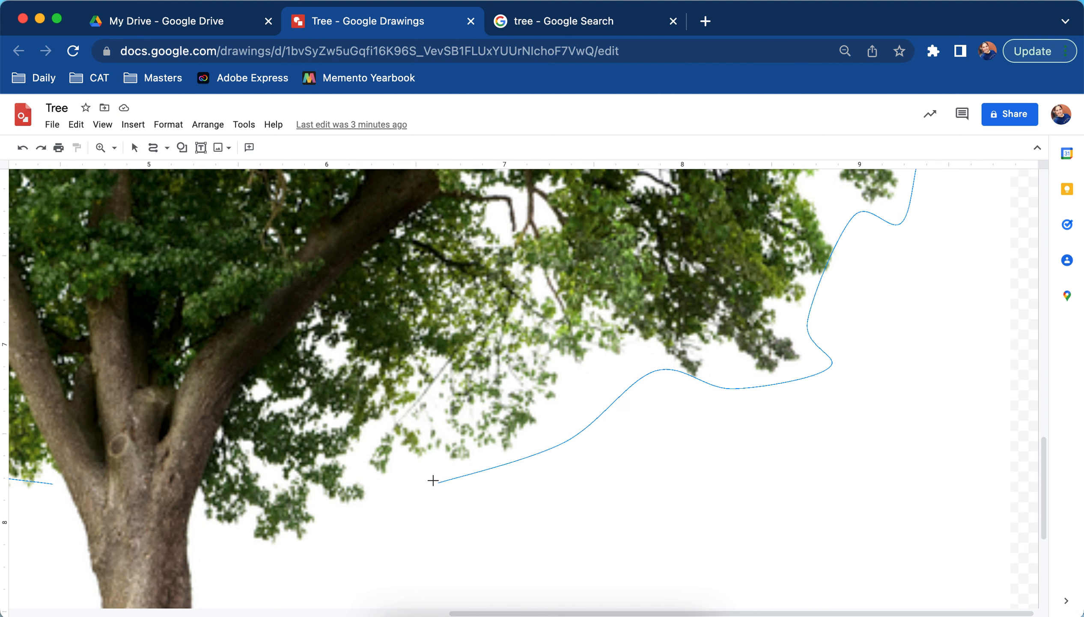
left_click(364, 525)
left_click(247, 551)
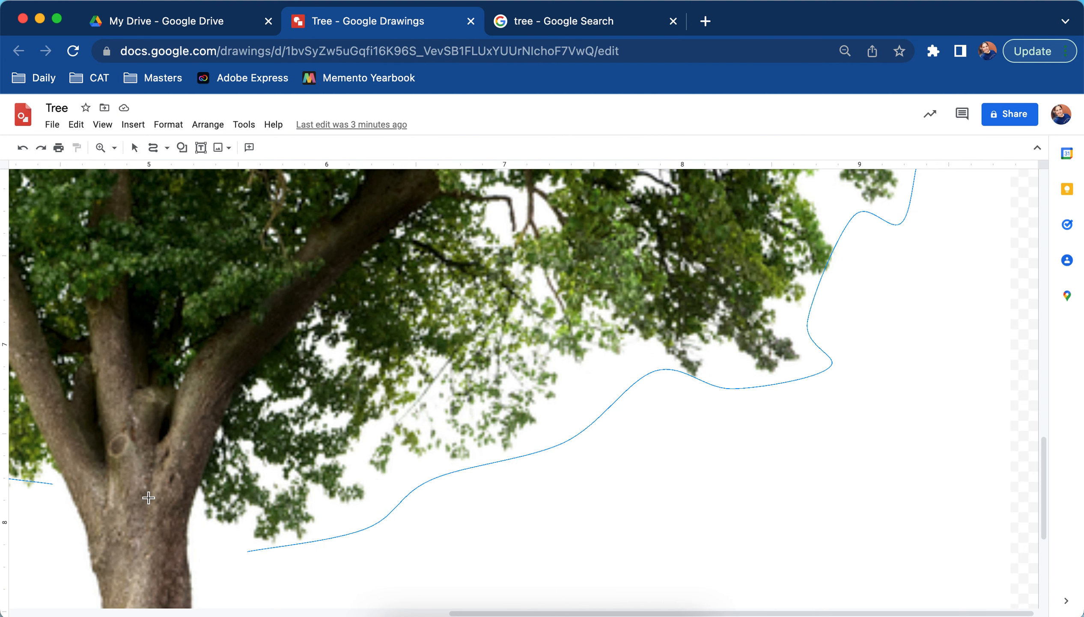
- Close the canopy curve across the top of the trunk at its starting point
scroll(203, 473, "left", 4)
scroll(203, 472, "left", 5)
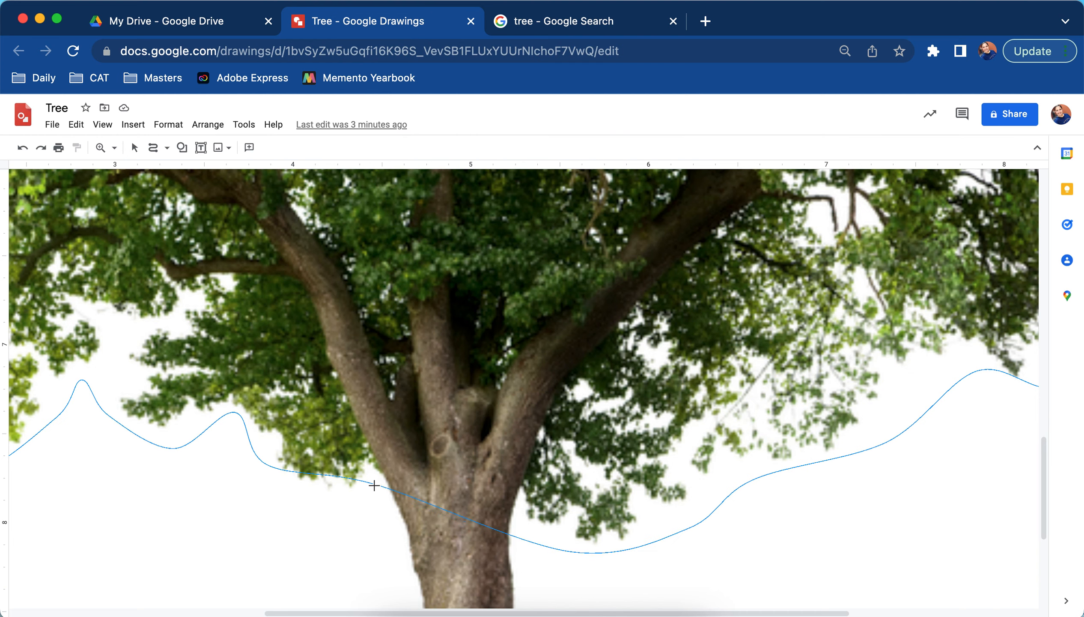
left_click(373, 484)
- Draw a curve in the empty area left of the trunk and end it without joining its starting point
scroll(407, 493, "down", 5)
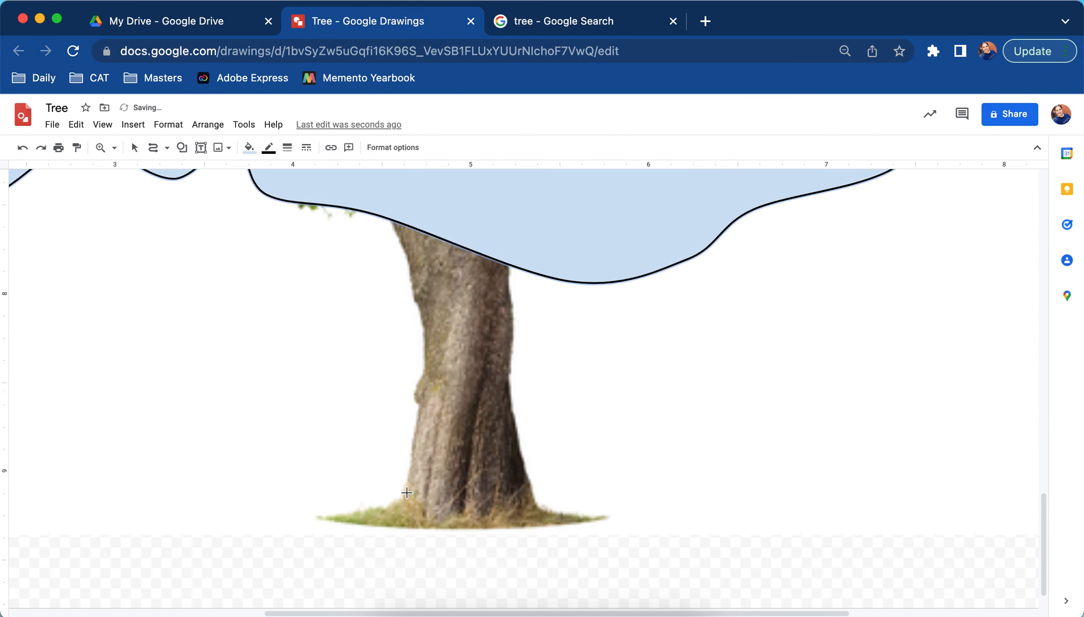
left_click(136, 303)
left_click(240, 267)
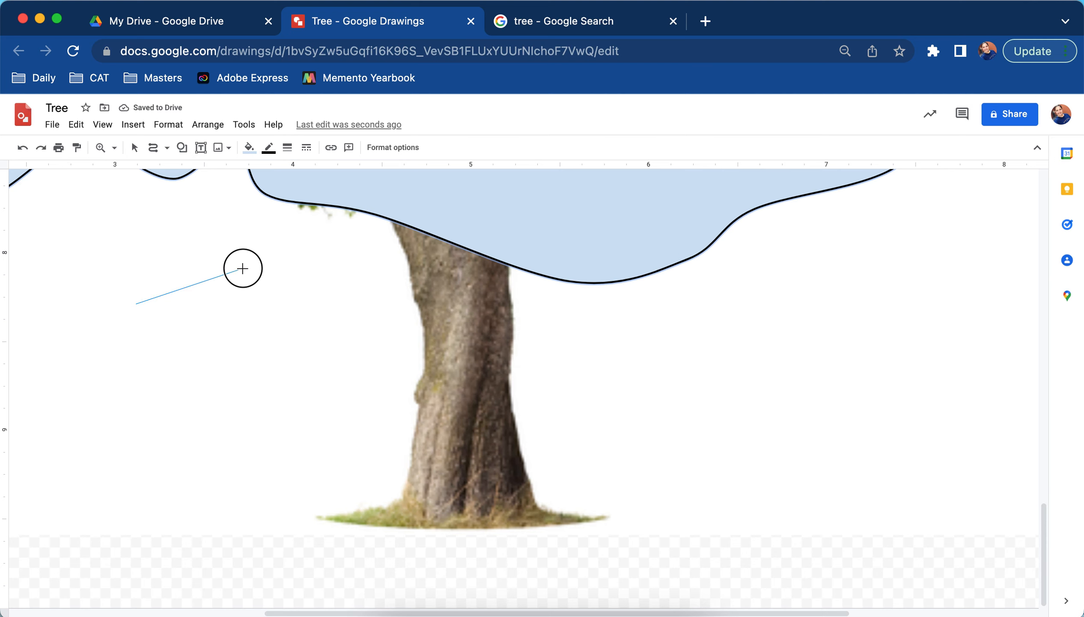
left_click(356, 449)
left_click(261, 493)
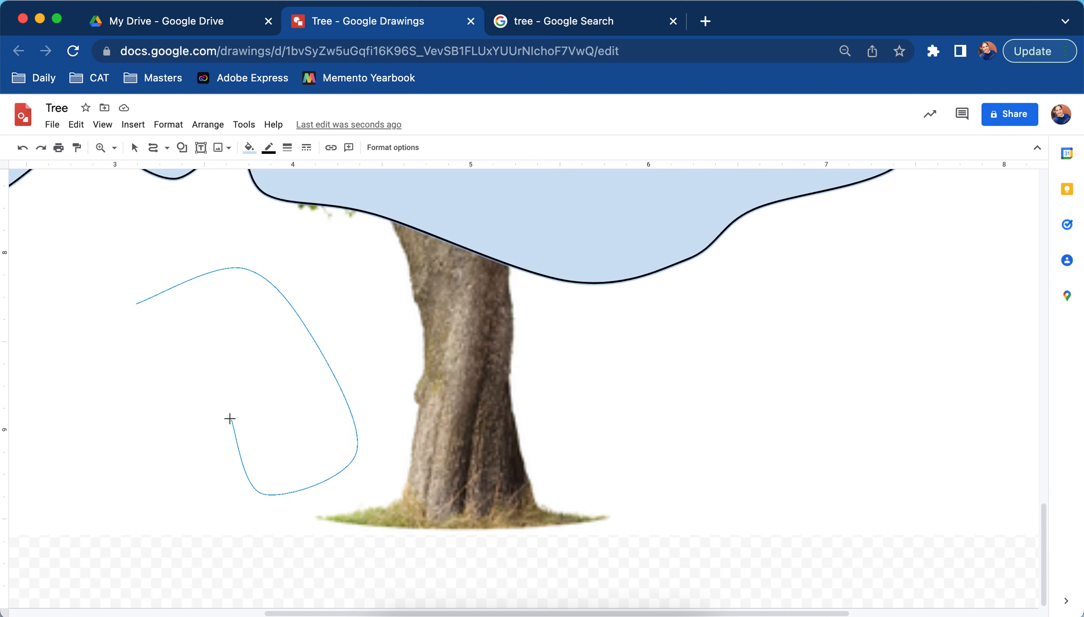
double_click(230, 418)
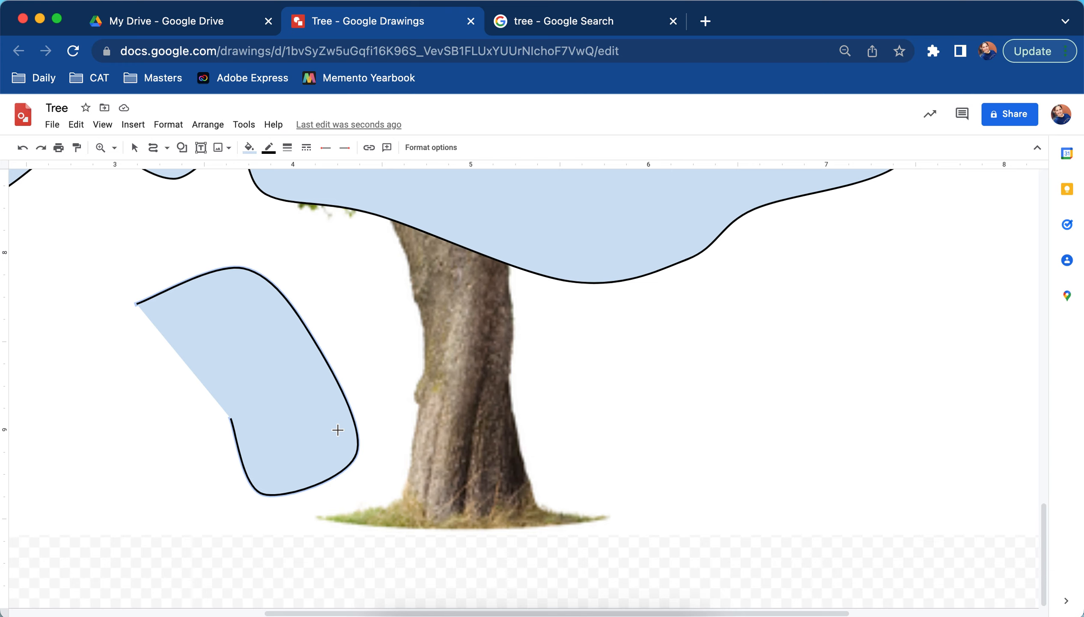
left_click(585, 402)
left_click(632, 328)
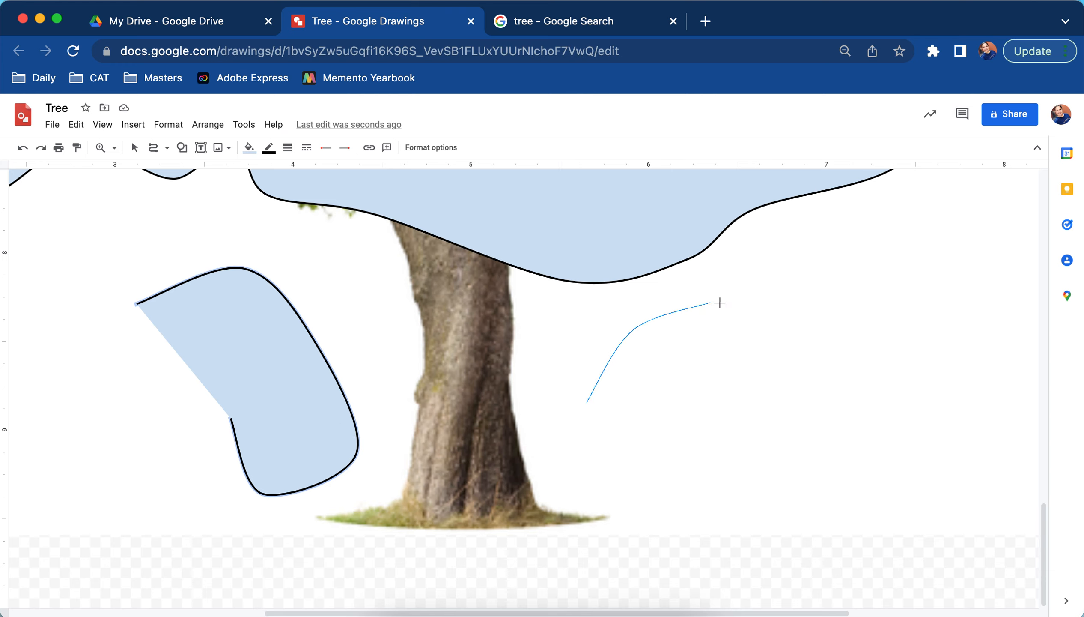
left_click(758, 308)
left_click(852, 378)
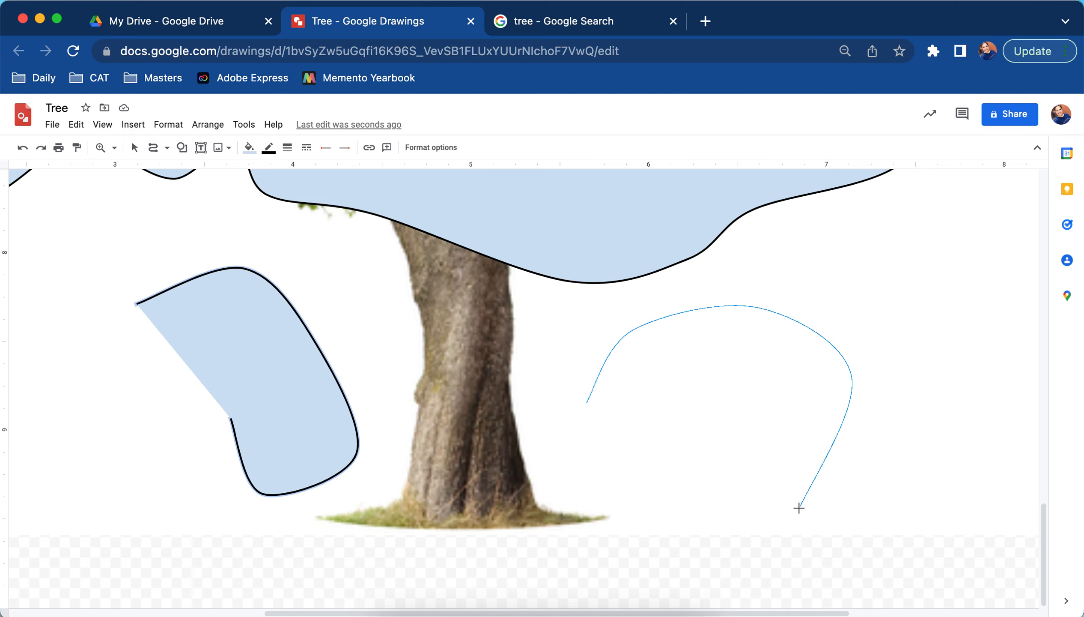
key("Escape")
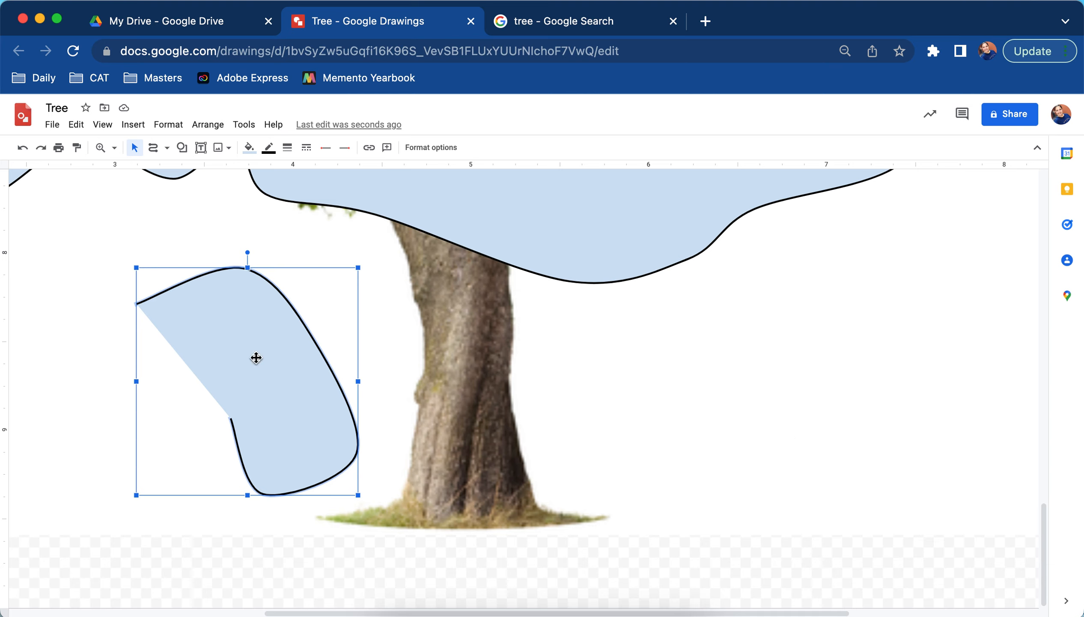
- Try to bridge the gap of the open curve left of the trunk with a second curve, and delete the open shape
left_click(152, 148)
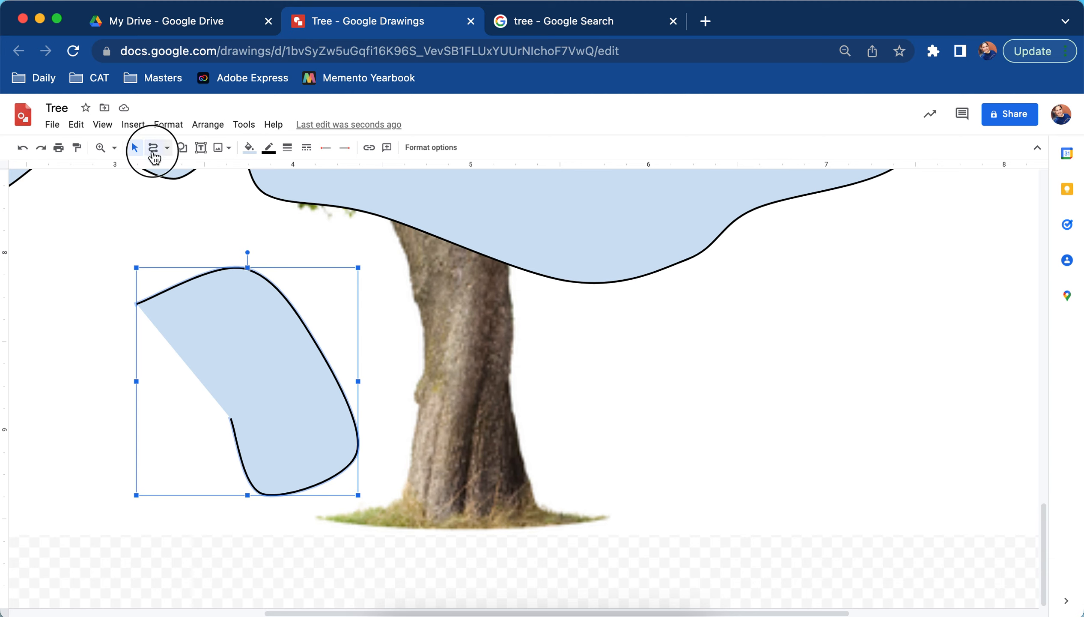
left_click_drag(137, 304, 232, 418)
left_click(232, 418)
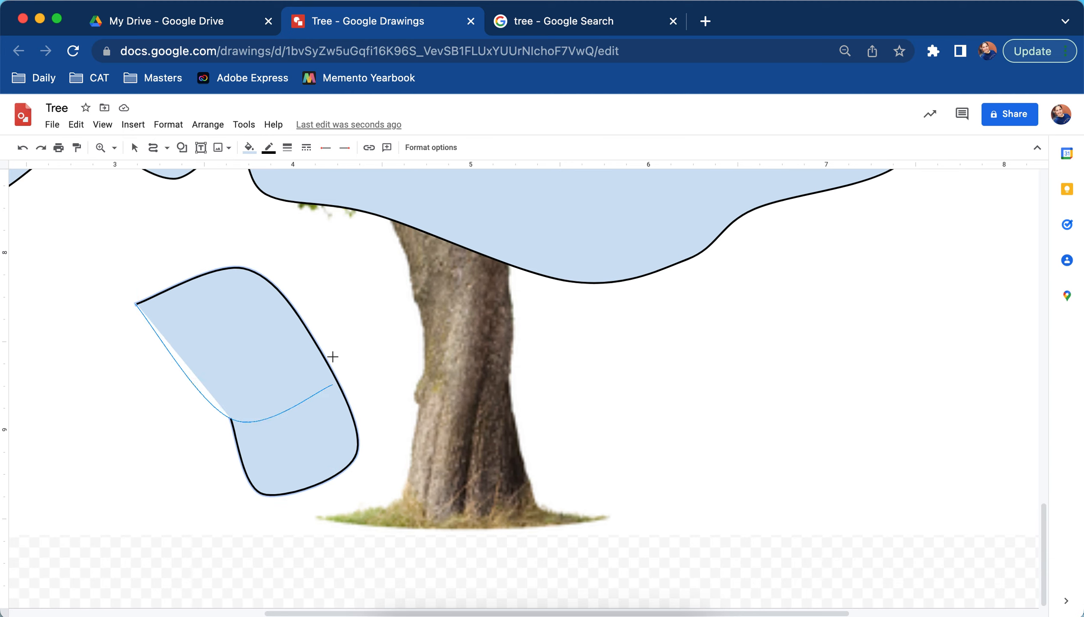
key("Escape")
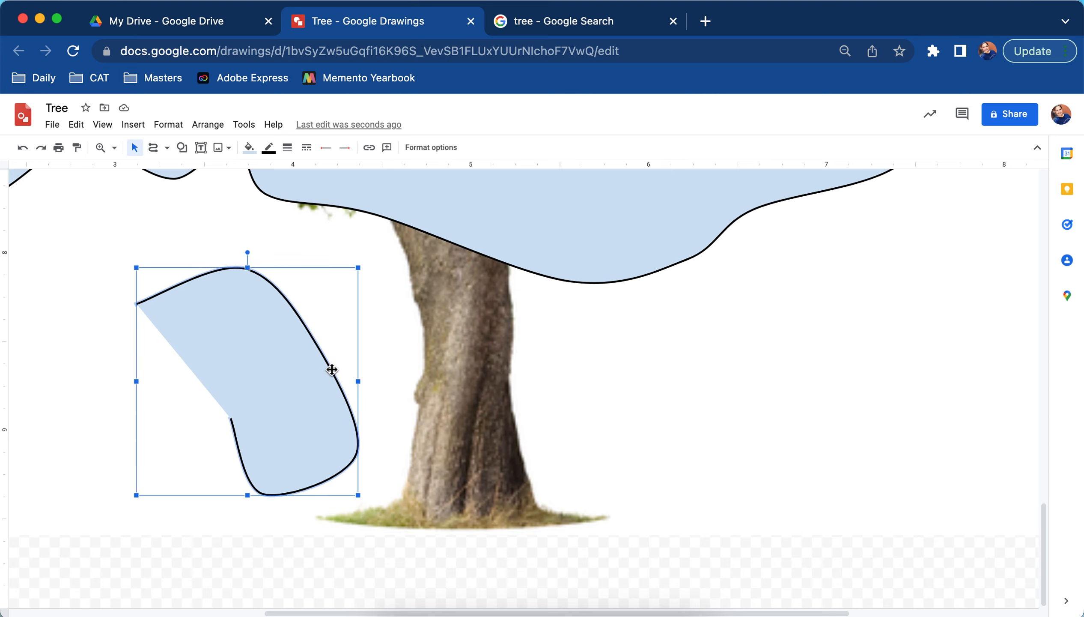
key("Delete")
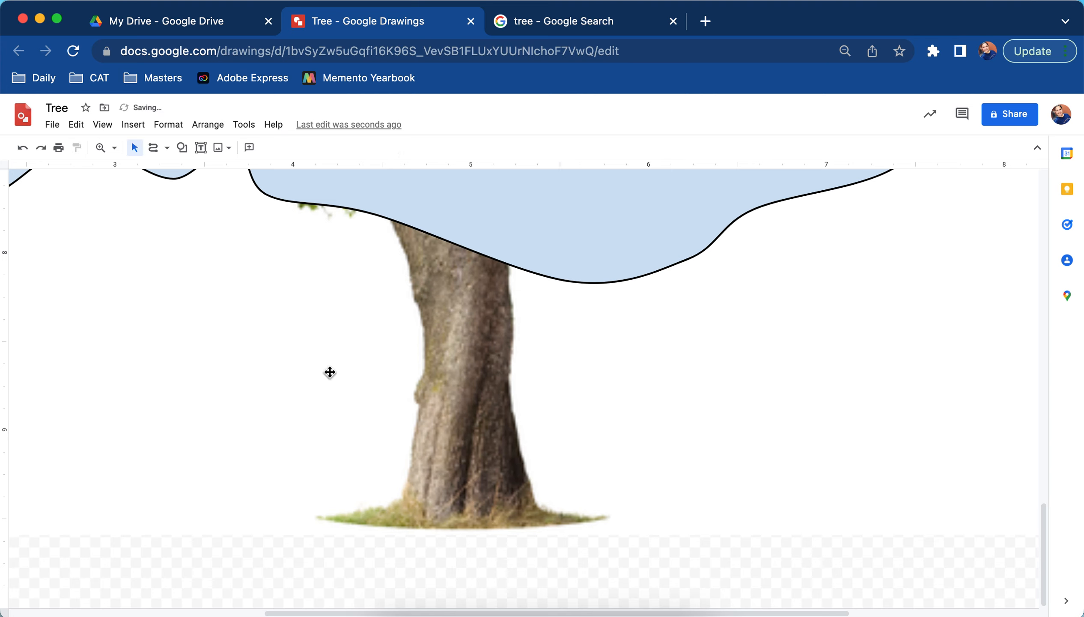
- Edit the points of the canopy shape and reshape the bumps along its lower-right edge
left_click(115, 148)
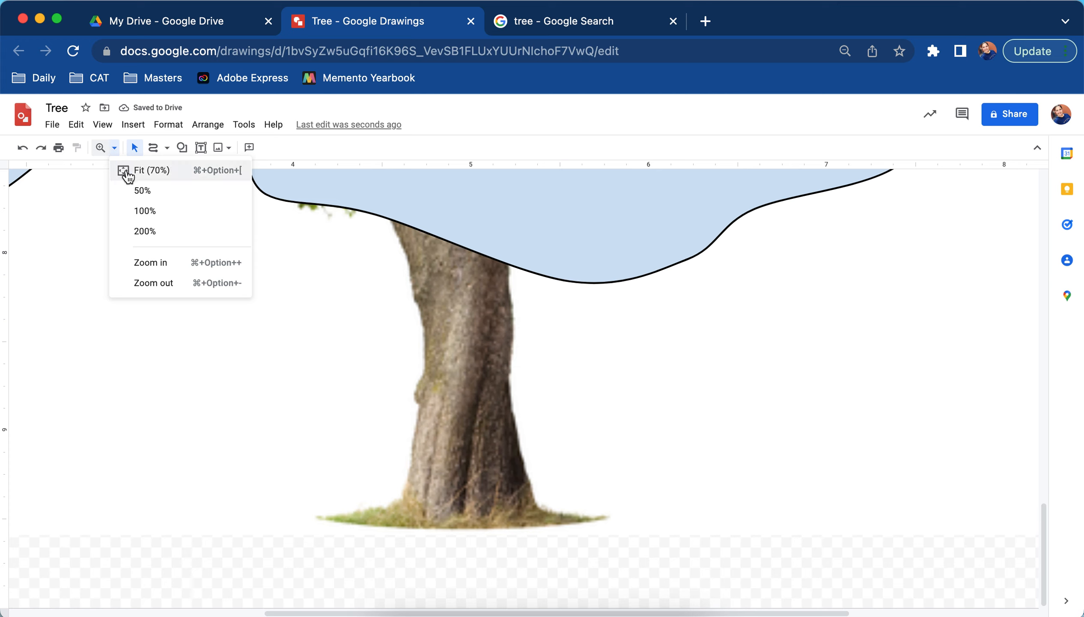
left_click(125, 172)
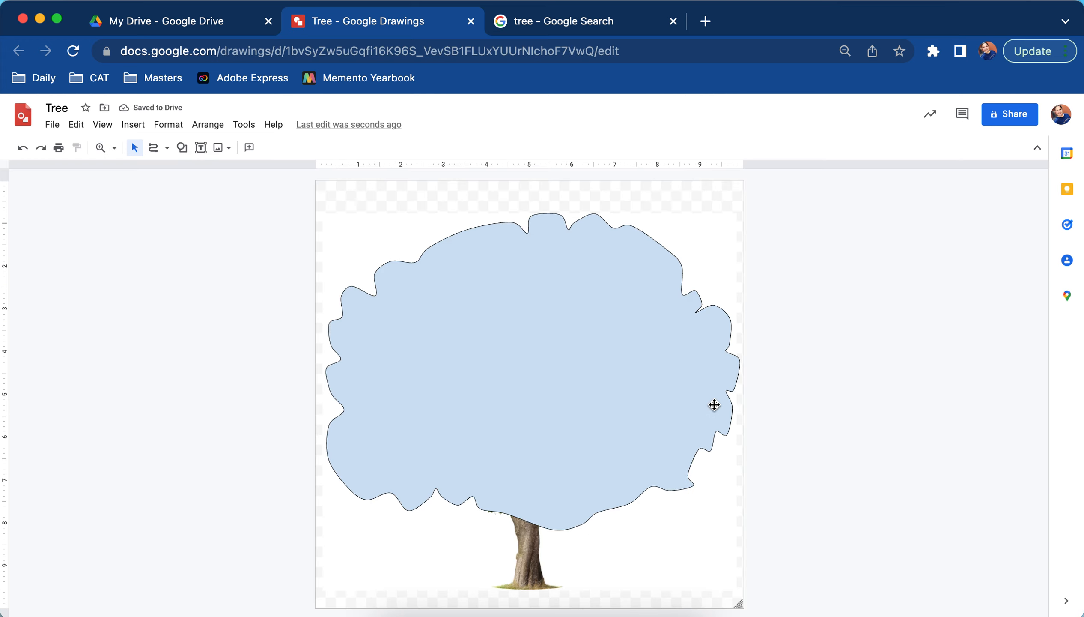
left_click(602, 359)
left_click(476, 322)
double_click(475, 321)
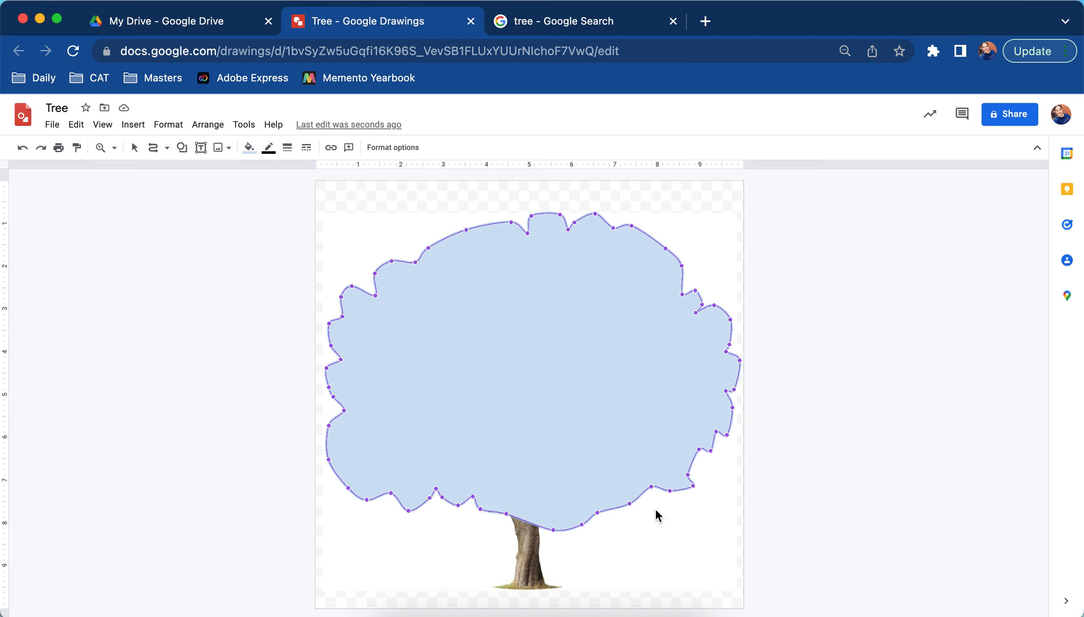
left_click_drag(670, 490, 690, 487)
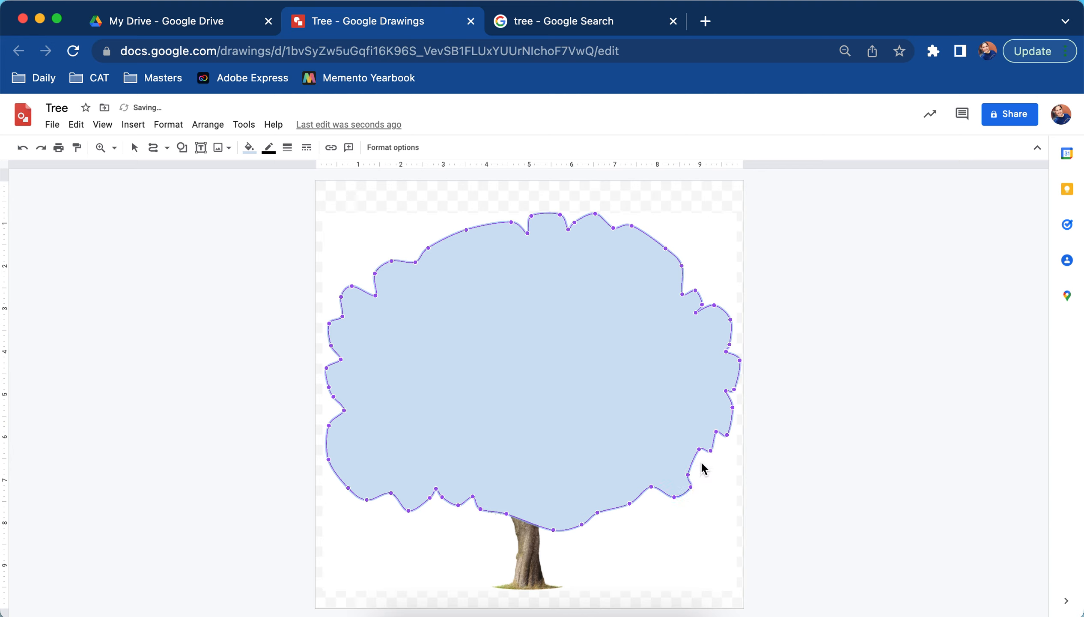
left_click_drag(699, 450, 734, 413)
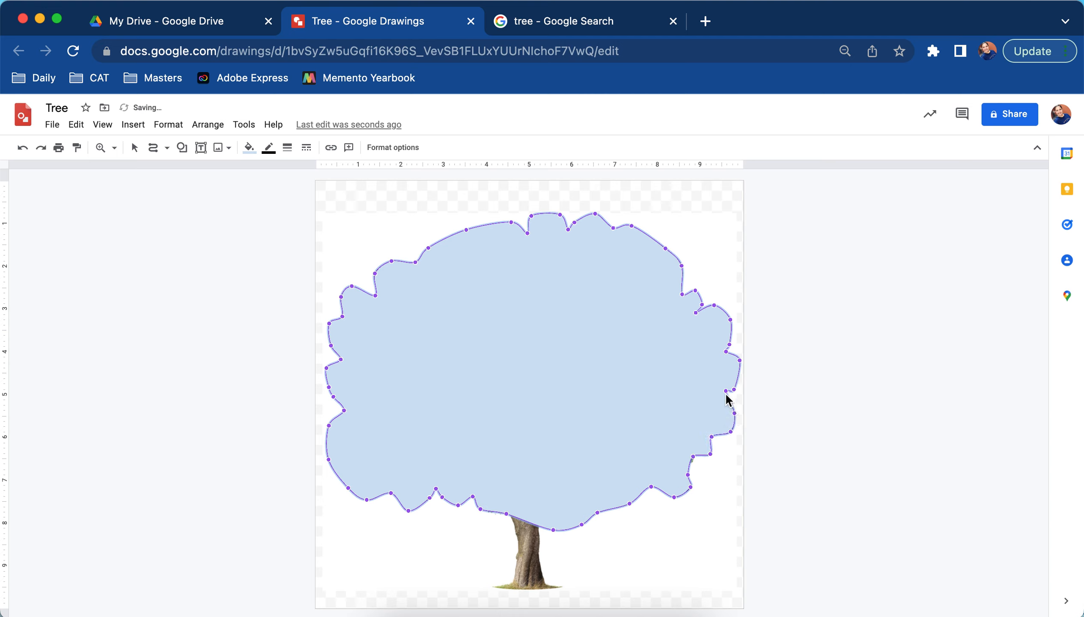
left_click_drag(735, 389, 727, 398)
- Adjust the points of the canopy's top bumps and the one on its upper-right slope
left_click_drag(530, 216, 533, 216)
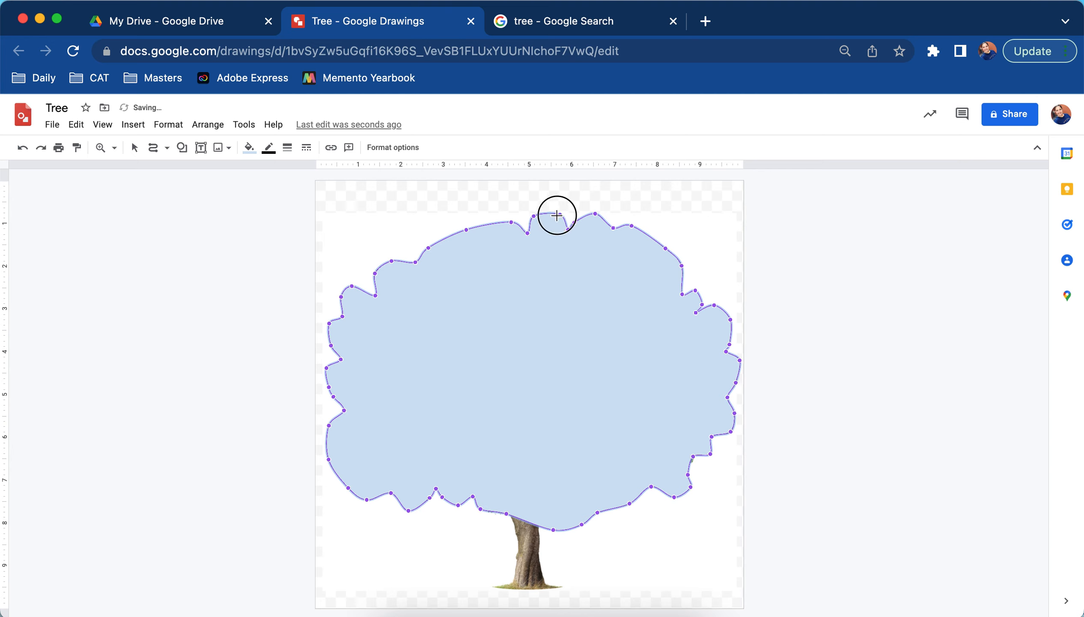
left_click_drag(573, 220, 579, 217)
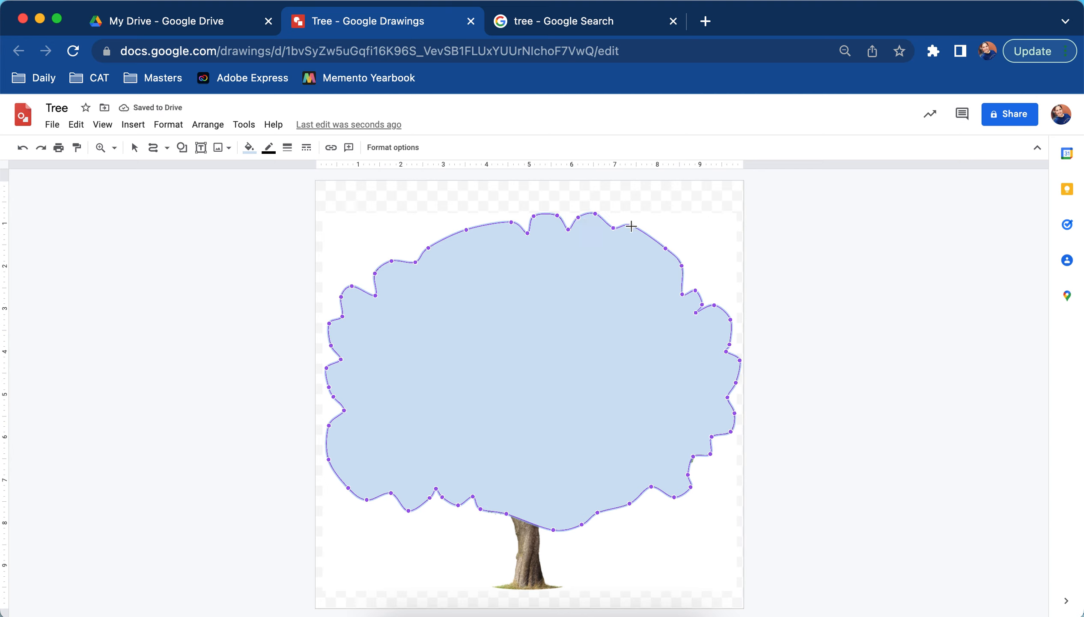
left_click_drag(632, 226, 641, 229)
key("Escape")
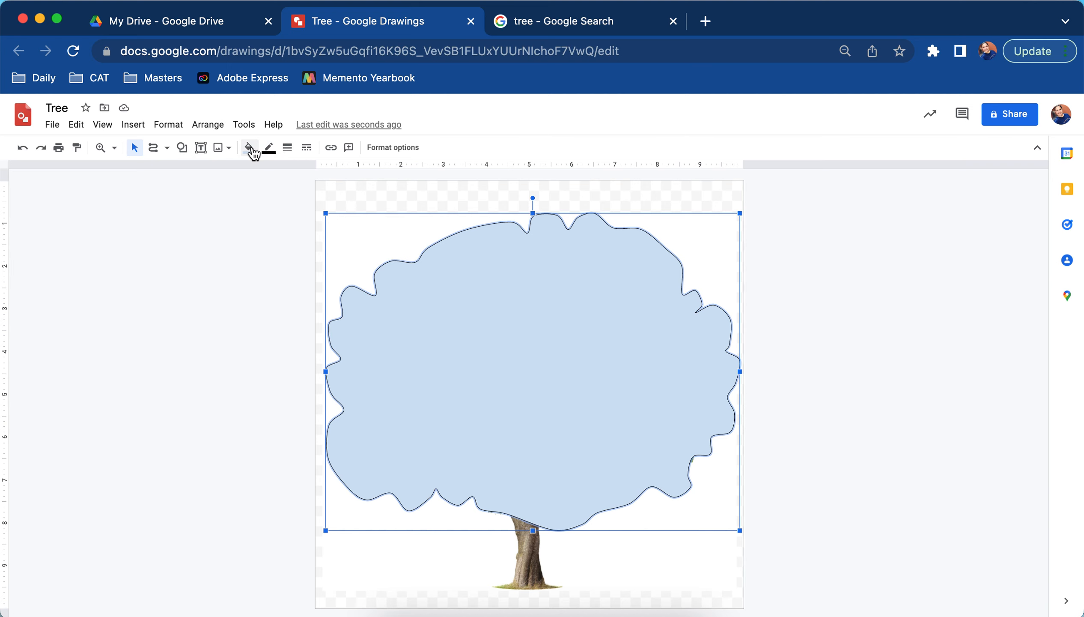
- Set the canopy shape's fill to transparent
left_click(250, 147)
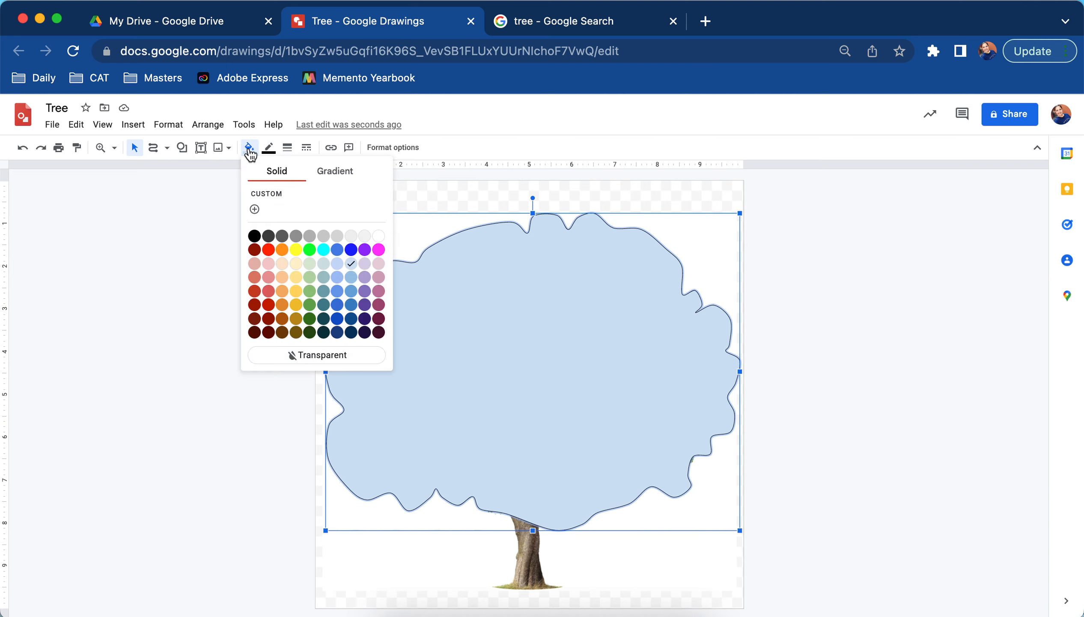
left_click(349, 360)
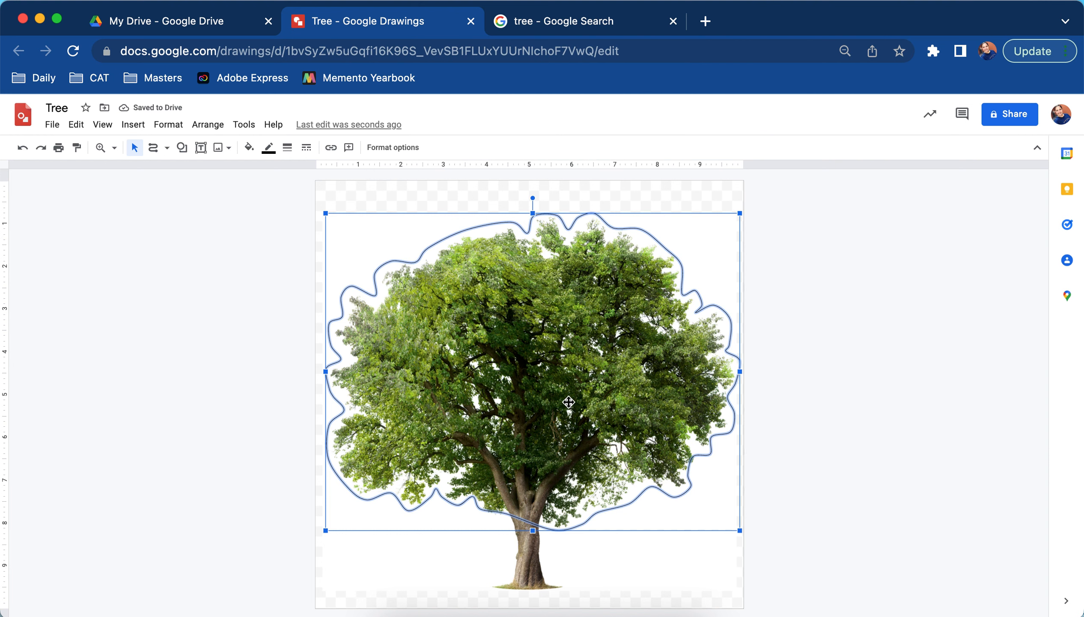
left_click(365, 254)
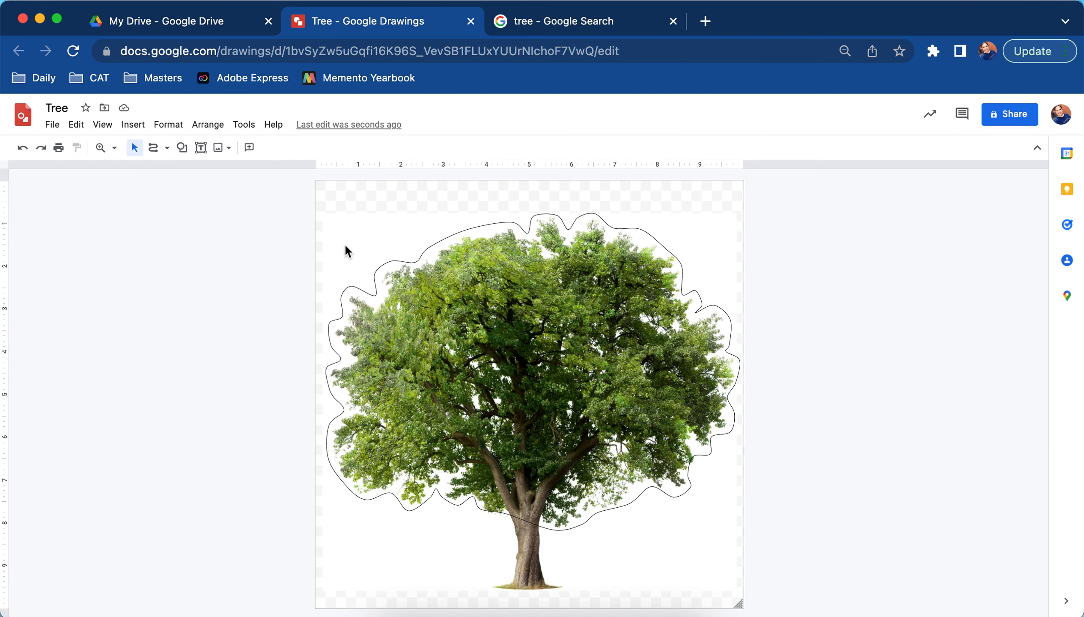
- Trace the trunk and its four main branches as one closed curve, and narrow the tallest branch's tip by moving its point
left_click(153, 148)
mouse_move(512, 581)
left_mouse_down()
mouse_move(494, 583)
mouse_move(571, 585)
mouse_move(543, 581)
mouse_move(540, 525)
mouse_move(555, 477)
mouse_move(641, 409)
mouse_move(579, 439)
mouse_move(535, 477)
mouse_move(551, 396)
mouse_move(584, 355)
mouse_move(561, 360)
mouse_move(528, 416)
mouse_move(536, 316)
mouse_move(512, 409)
mouse_move(515, 504)
mouse_move(519, 486)
mouse_move(482, 435)
mouse_move(442, 427)
mouse_move(483, 464)
mouse_move(513, 519)
mouse_move(512, 581)
left_mouse_up()
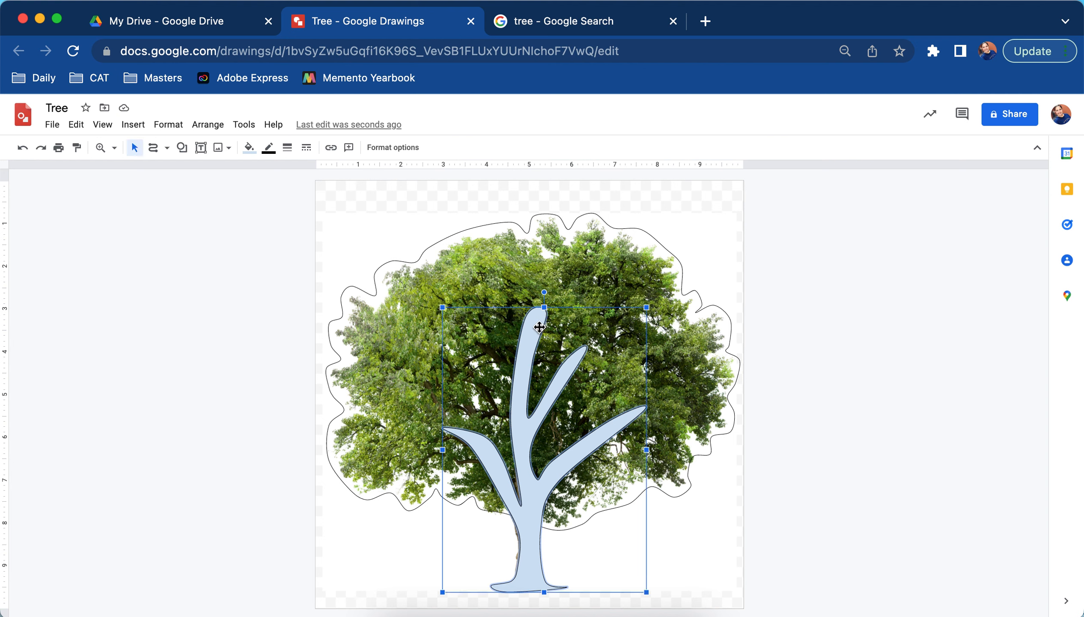
double_click(544, 335)
mouse_move(525, 320)
left_mouse_down()
mouse_move(517, 306)
mouse_move(532, 323)
left_mouse_up()
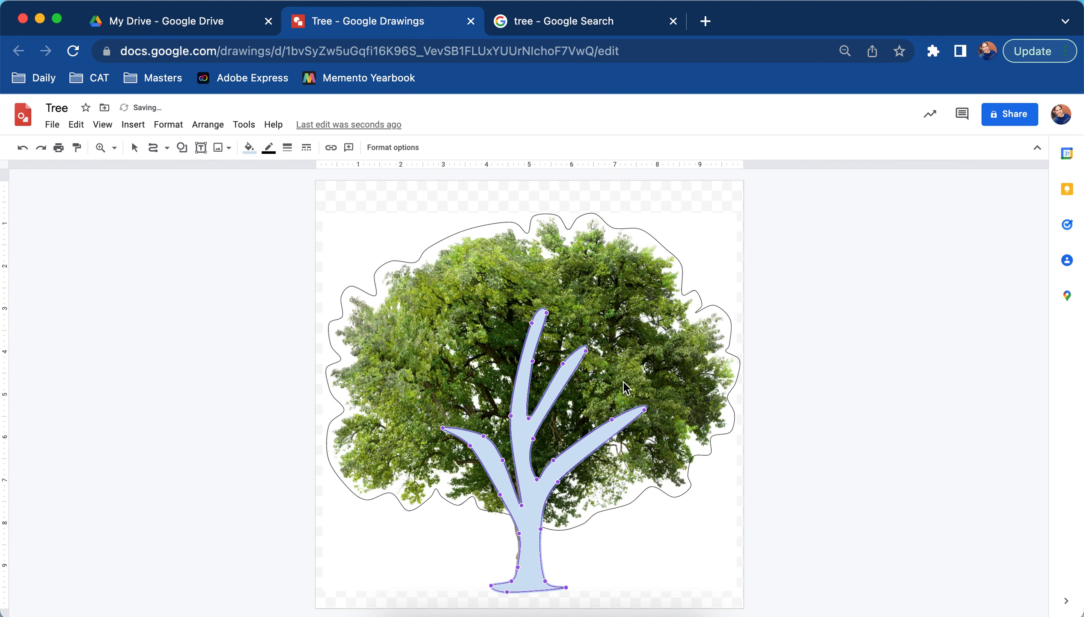
key("Escape")
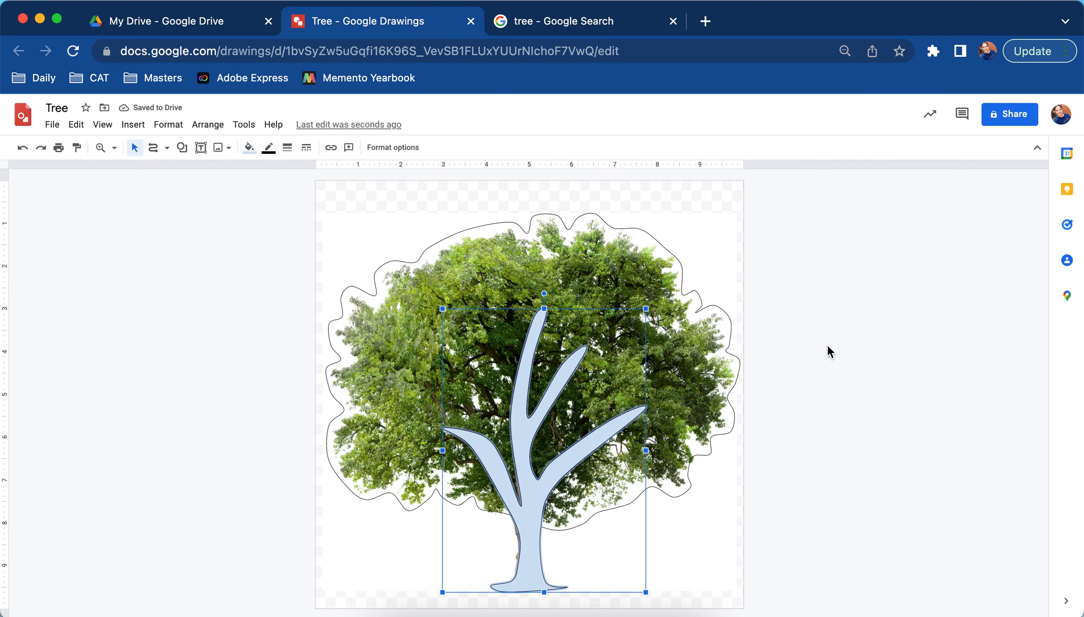
left_click(831, 346)
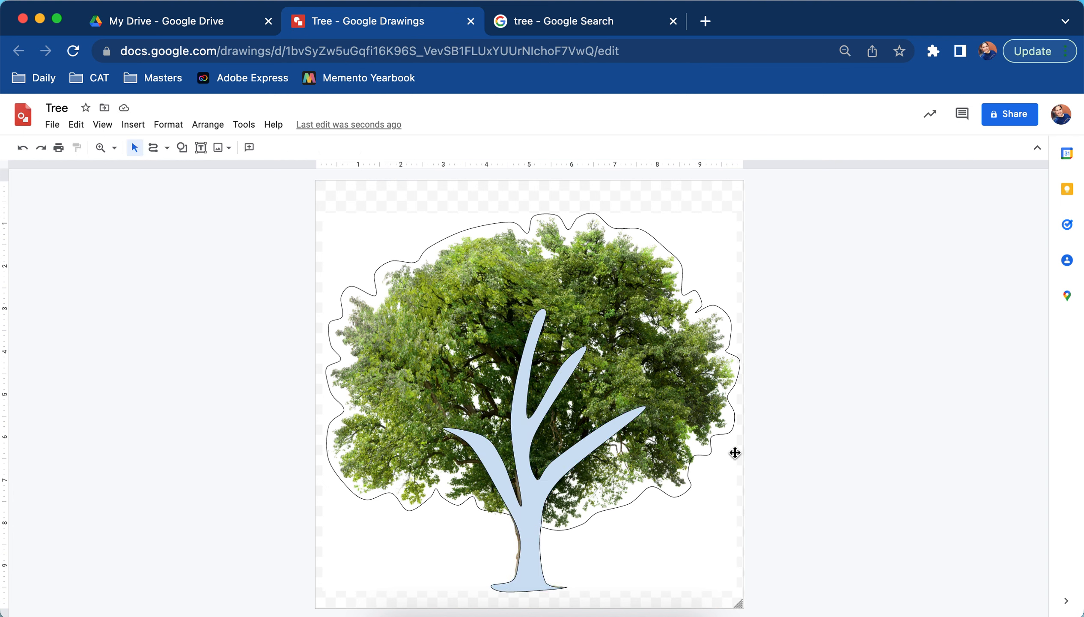
- Move the tree picture out from behind the outlines and delete it
left_click(695, 563)
left_click_drag(750, 546, 937, 533)
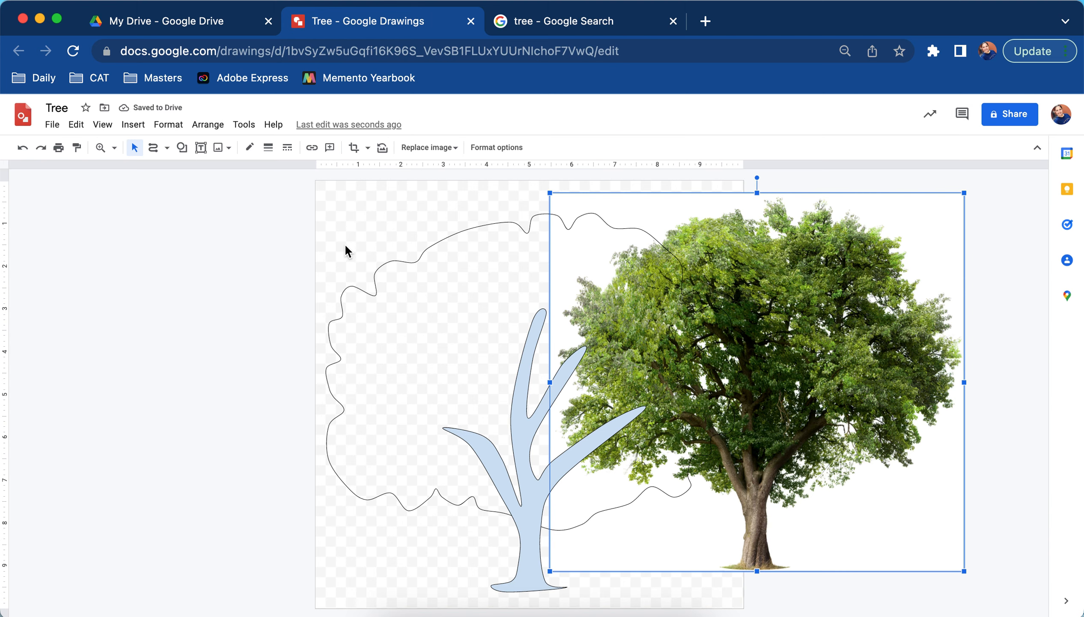
key("Delete")
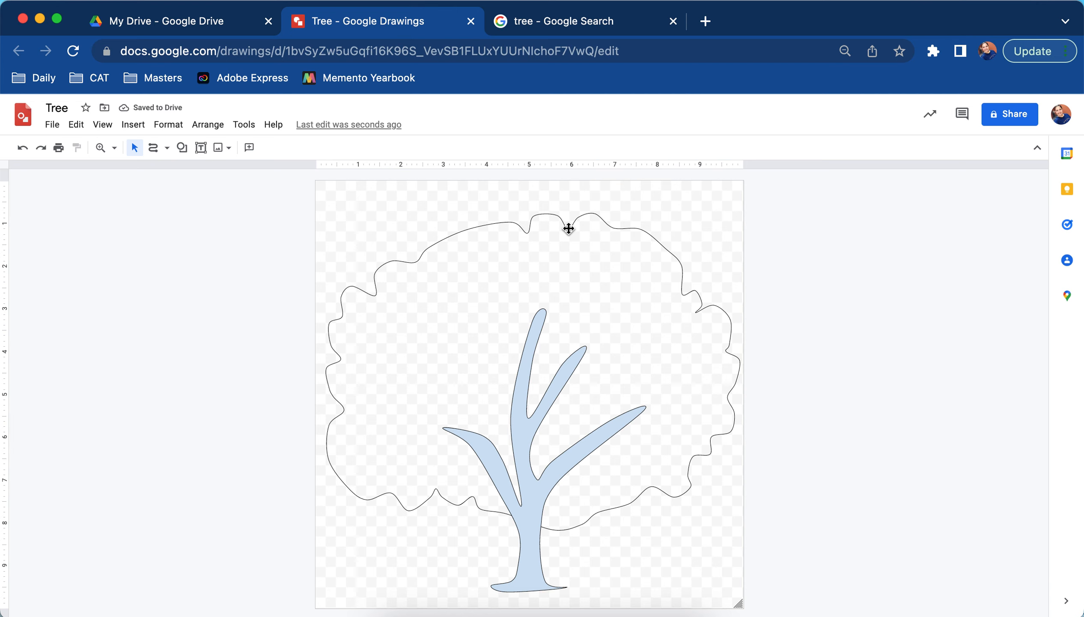
- Fill the canopy shape with a custom solid green, #75be35, at full opacity
left_click(569, 228)
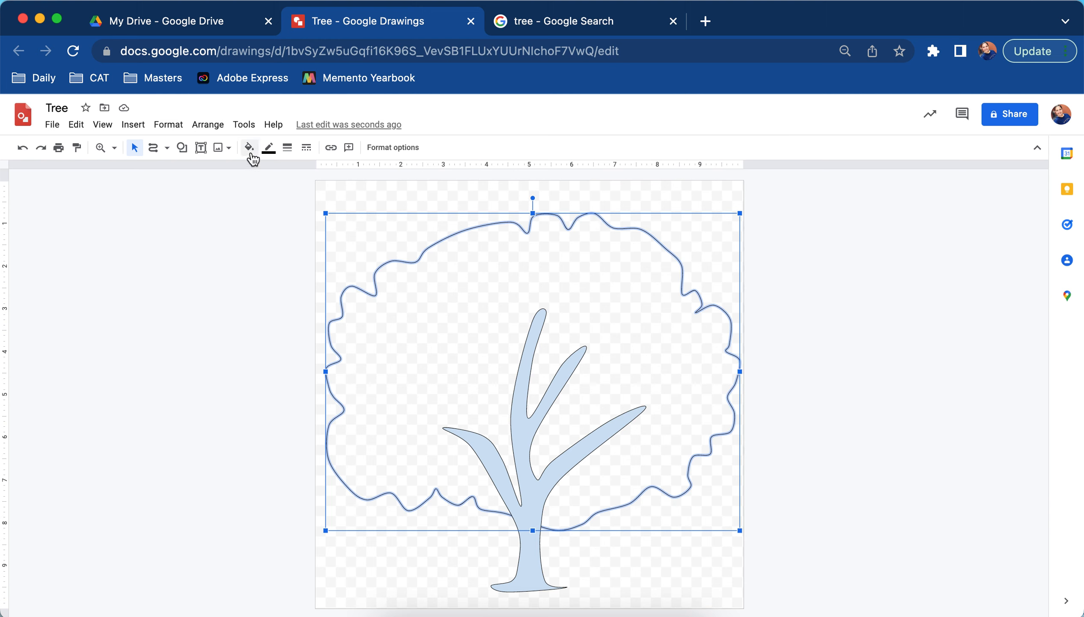
left_click(249, 148)
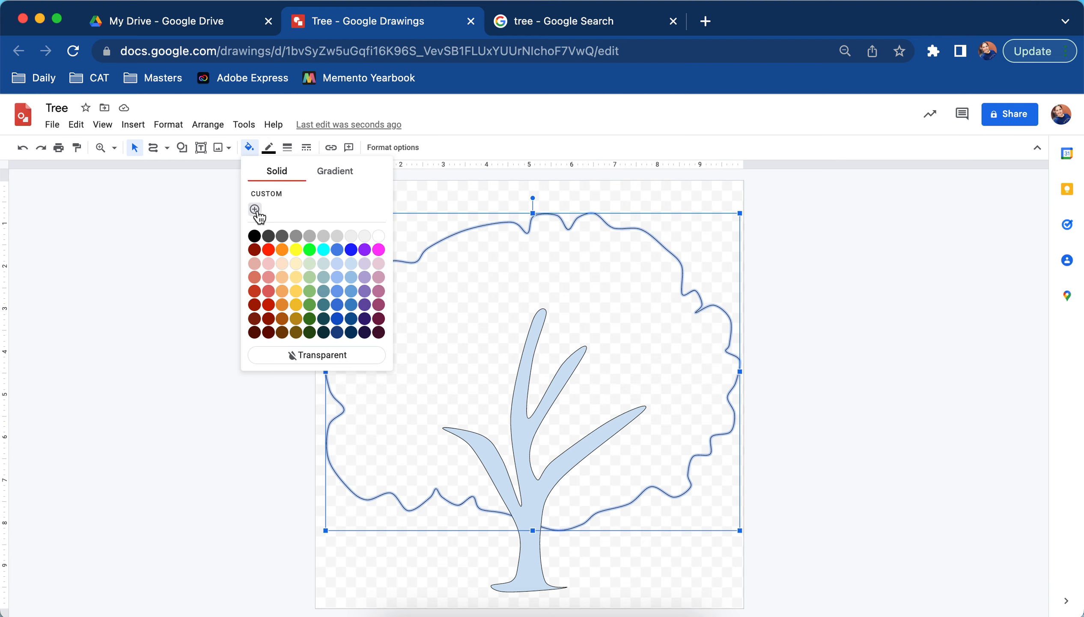
left_click(254, 210)
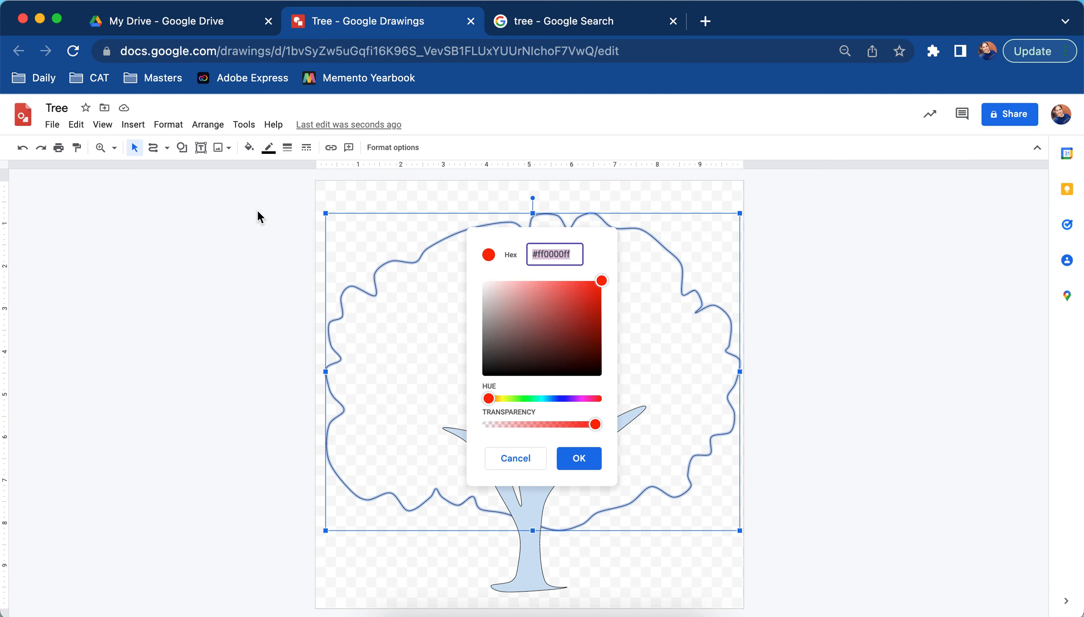
left_click_drag(489, 399, 516, 399)
left_click_drag(603, 287, 569, 305)
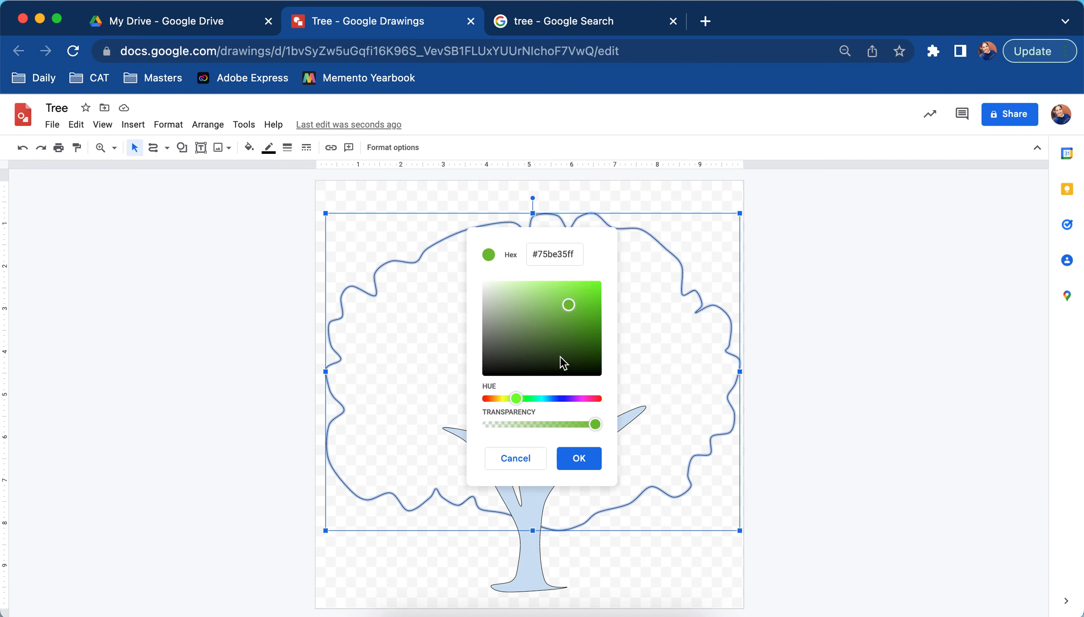
left_click(577, 460)
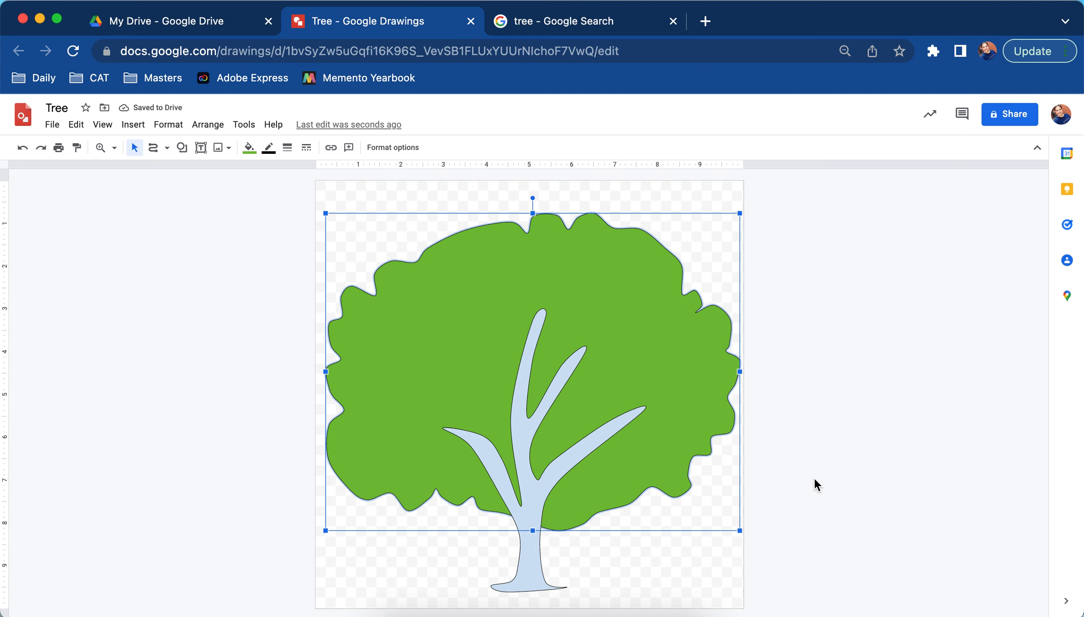
- Fill the trunk-and-branches shape with a custom solid medium brown
left_click(537, 495)
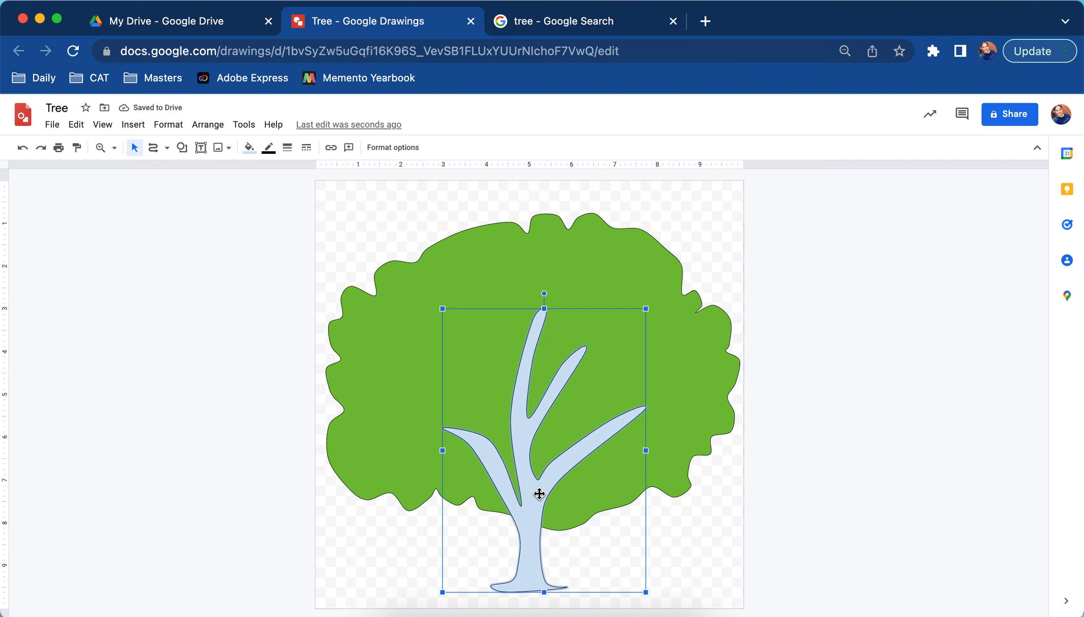
left_click(249, 148)
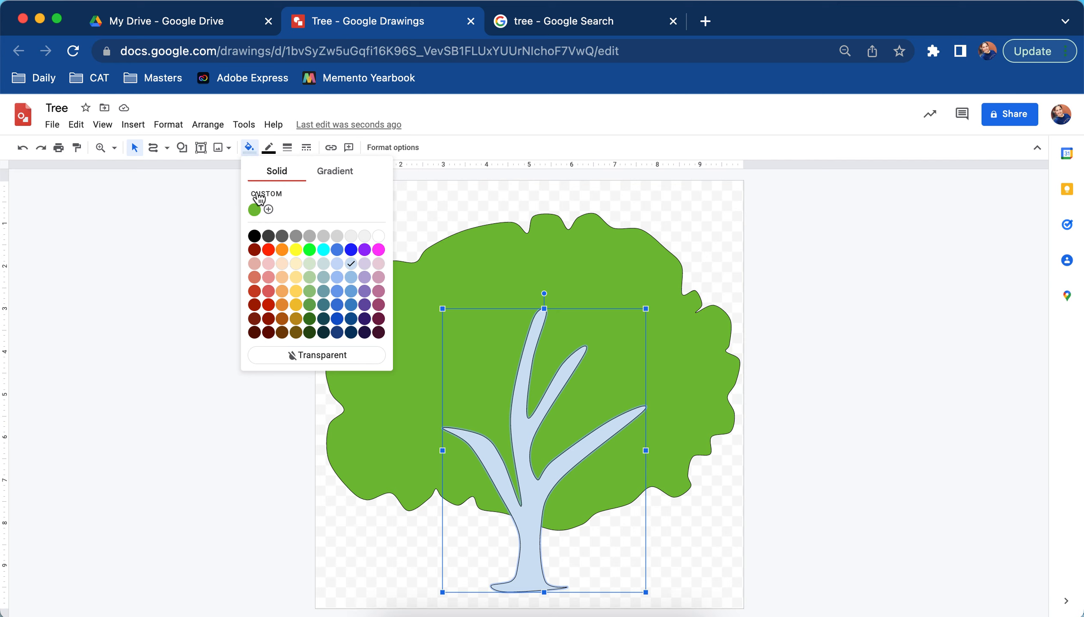
left_click(269, 209)
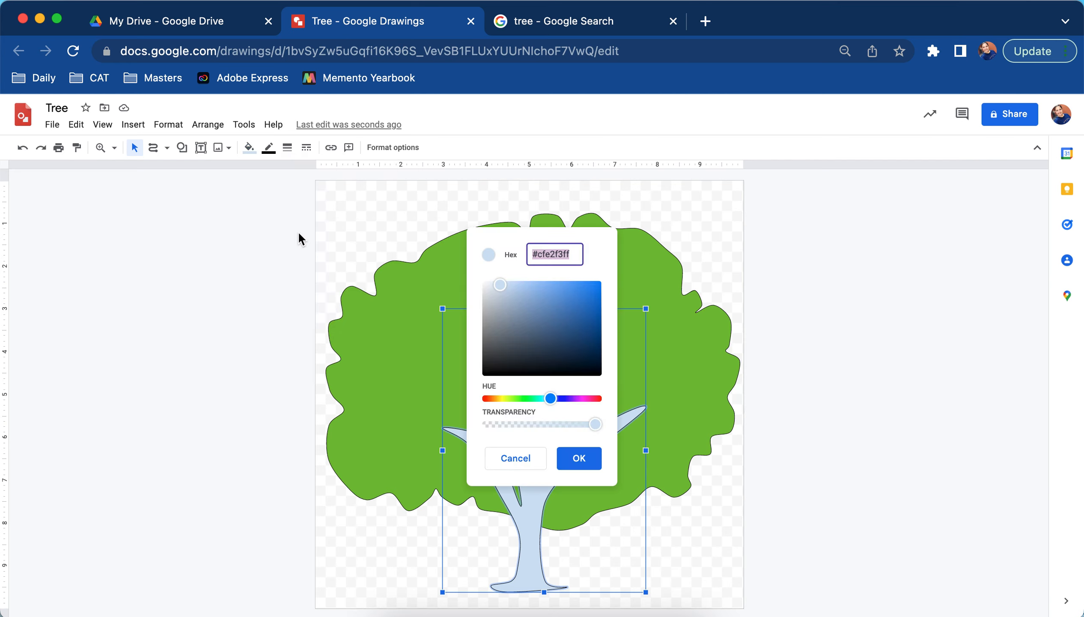
left_click_drag(551, 398, 495, 400)
left_click_drag(500, 285, 556, 321)
left_click(579, 458)
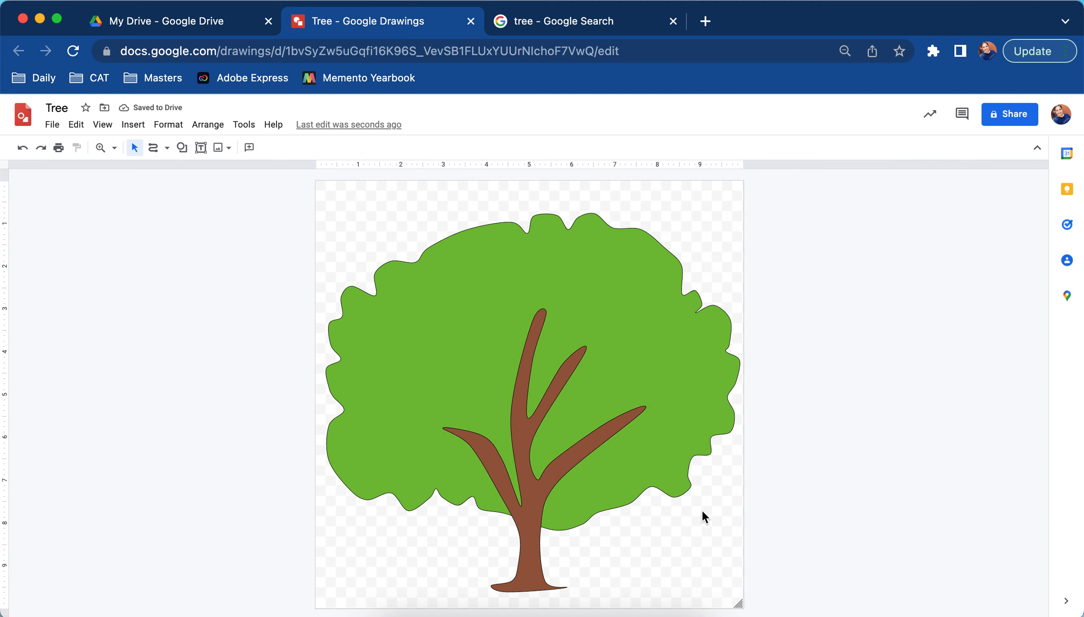
- Make the canopy shape's border transparent
left_click(560, 259)
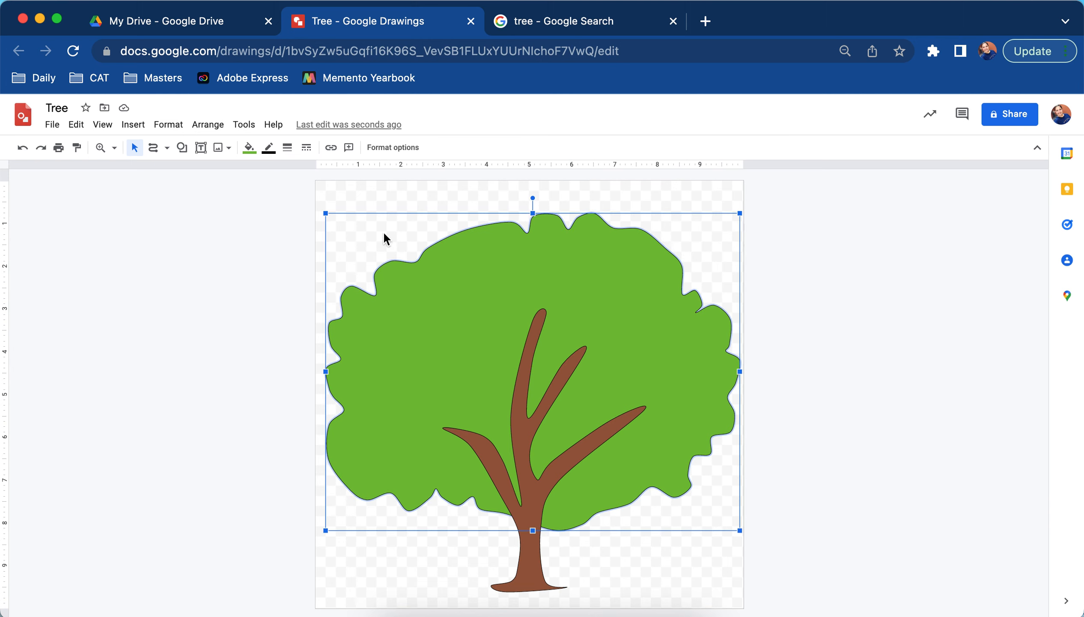
left_click(270, 148)
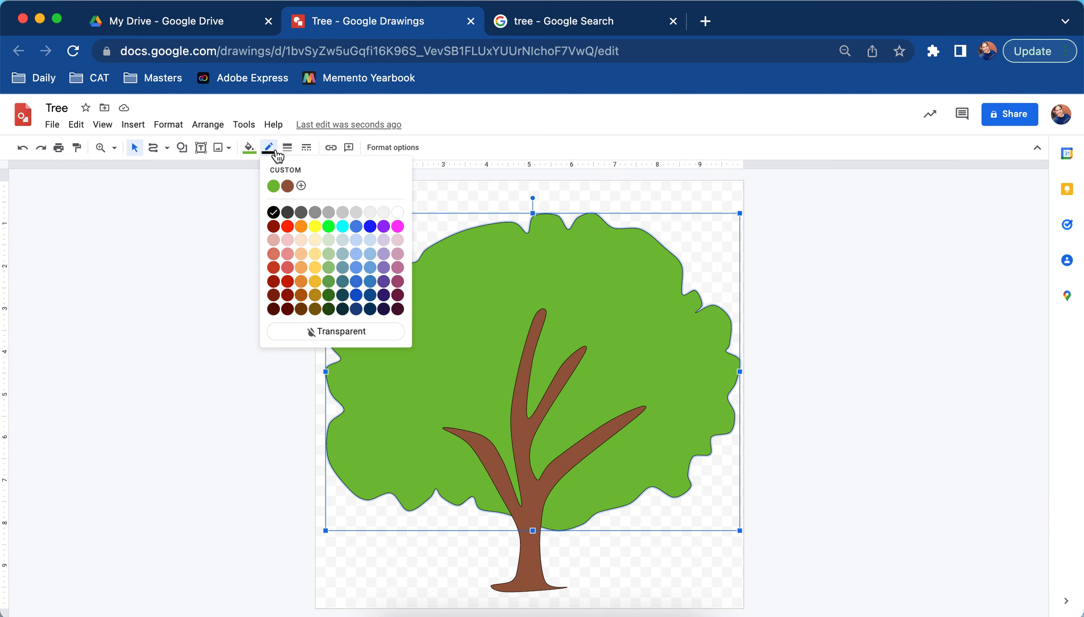
left_click(355, 331)
left_click(814, 308)
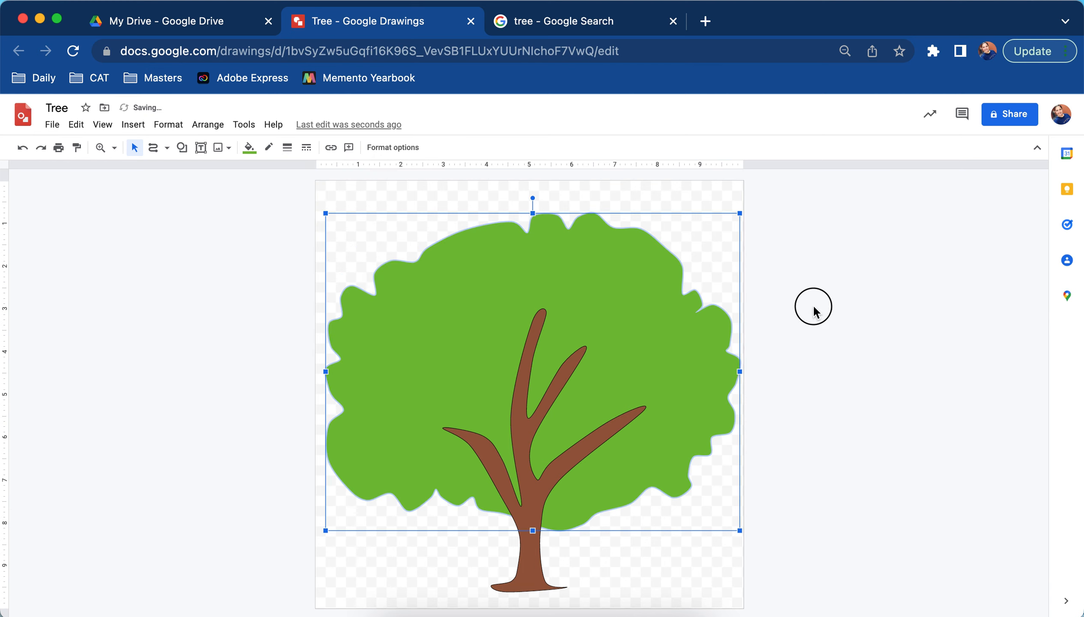
- Give the trunk shape's border a weight of 8px and a dotted dash style
left_click(523, 431)
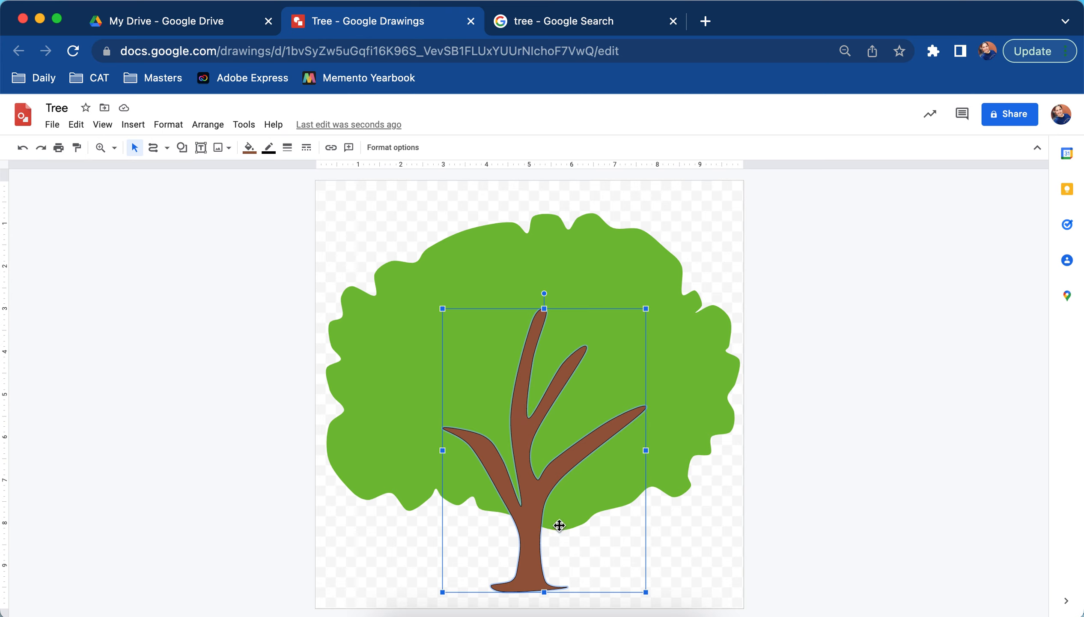
left_click(292, 150)
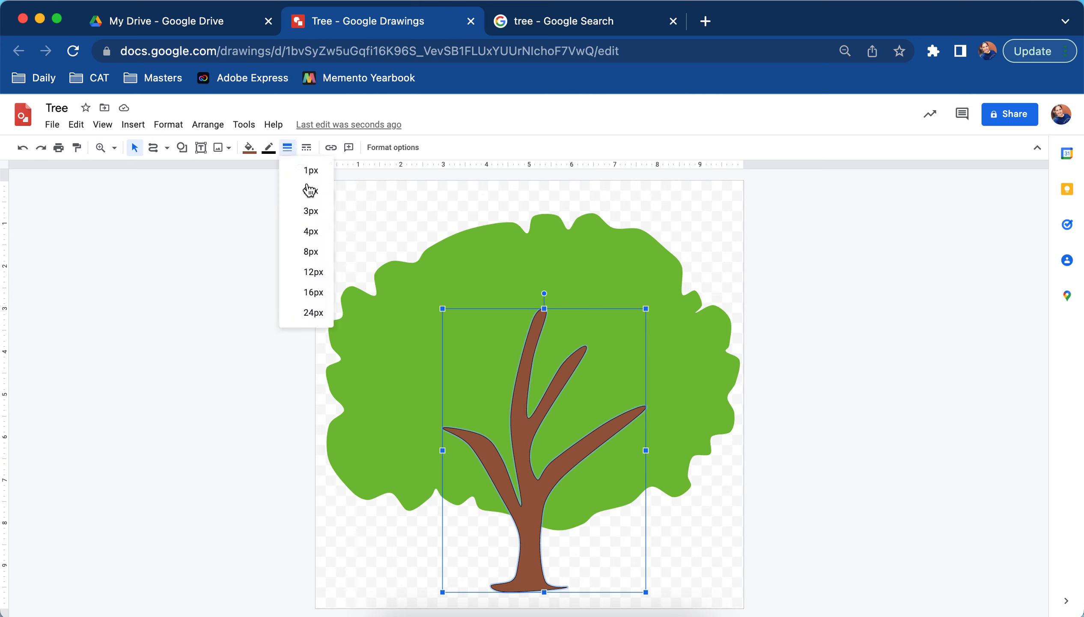
left_click(322, 257)
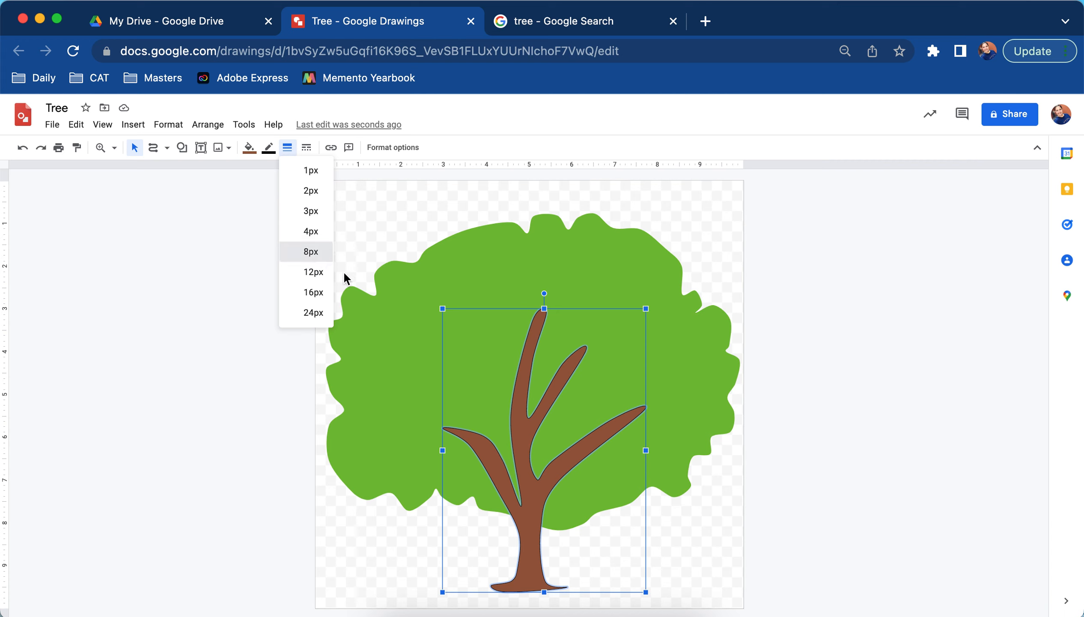
left_click(306, 147)
left_click(339, 201)
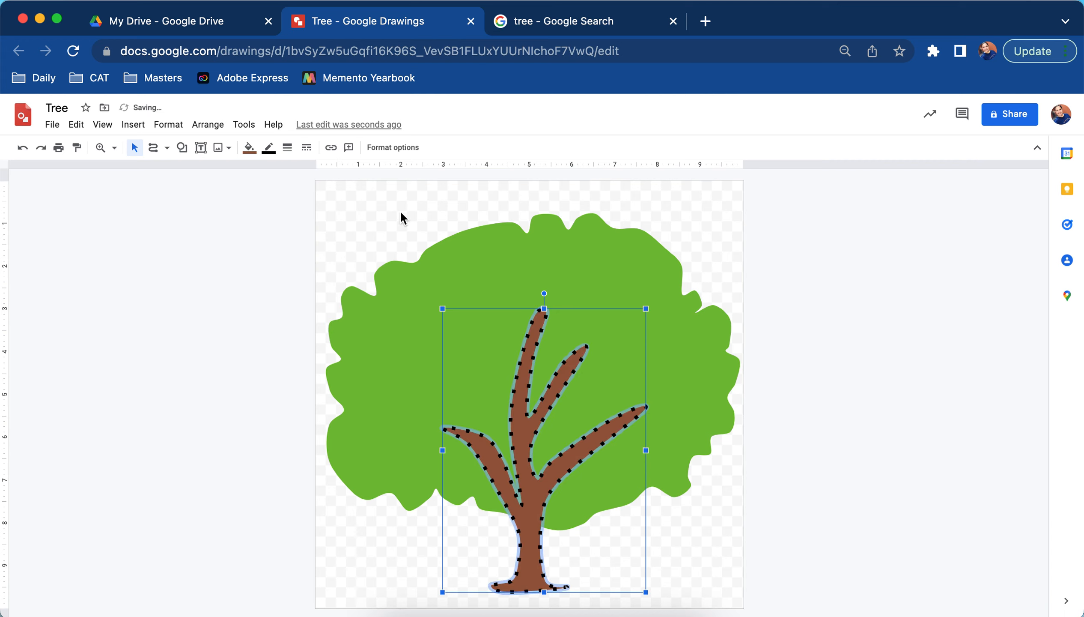
left_click(864, 322)
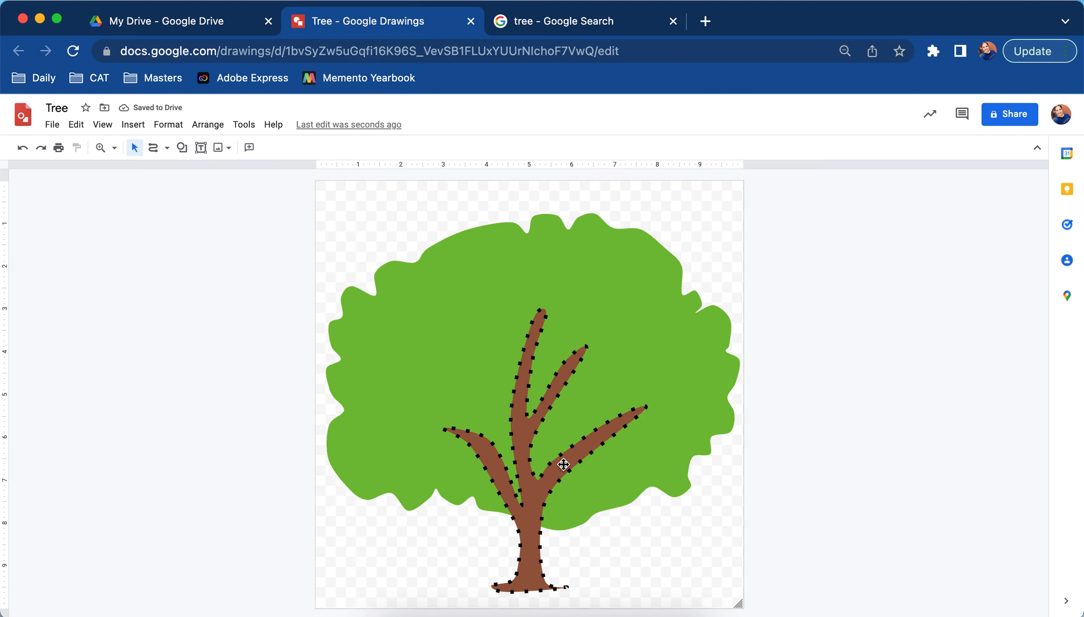
- Change the trunk shape's dotted border colour to dark brown
left_click(541, 477)
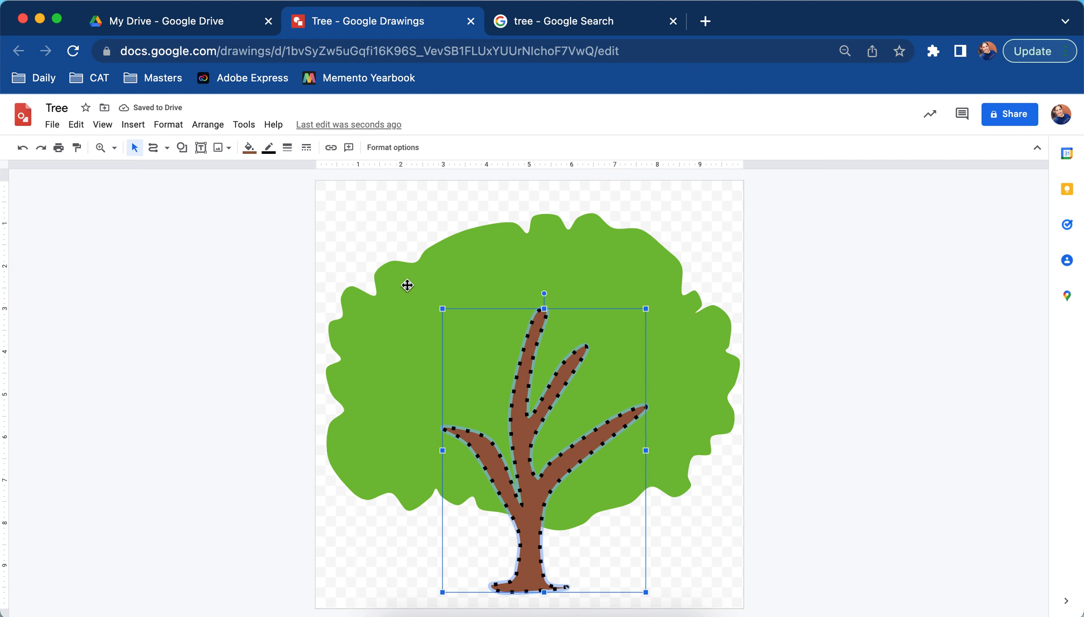
left_click(266, 154)
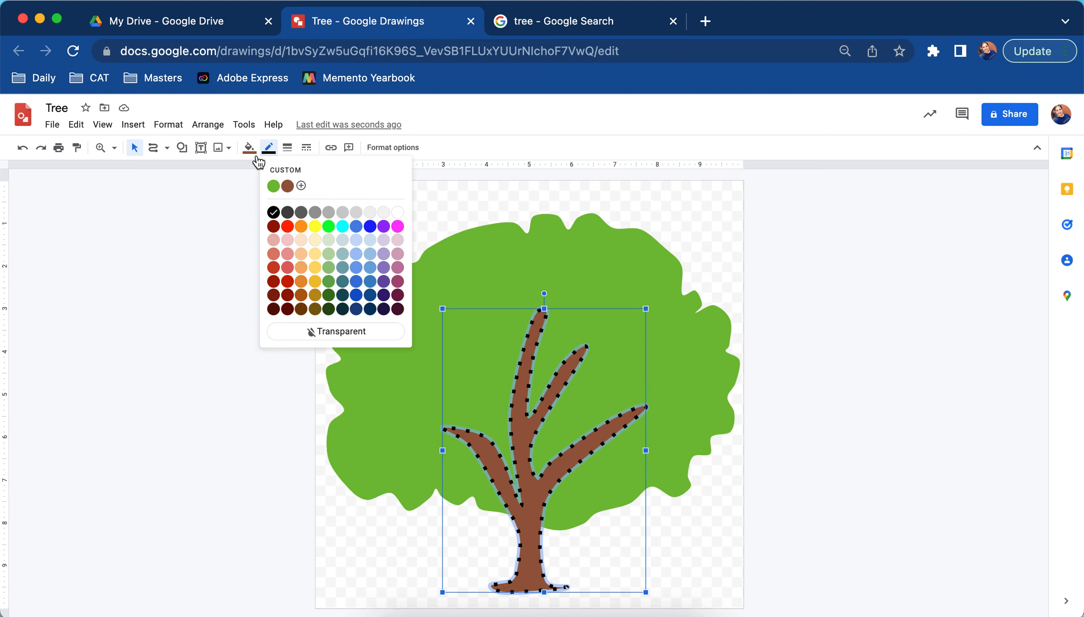
left_click(297, 310)
left_click(847, 333)
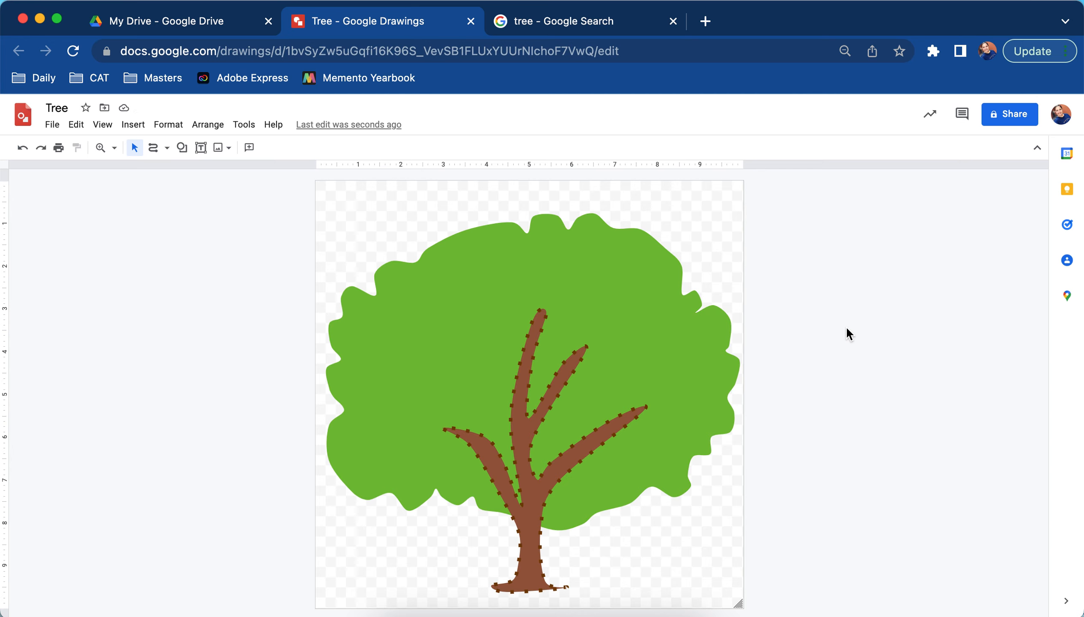
- Draw a small, jagged leaf cluster as a closed curve over the tip of the lower-right branch
left_click(152, 148)
mouse_move(581, 399)
left_mouse_down()
mouse_move(613, 388)
mouse_move(649, 390)
mouse_move(669, 421)
mouse_move(650, 420)
mouse_move(650, 448)
mouse_move(627, 462)
mouse_move(623, 436)
mouse_move(607, 455)
mouse_move(594, 435)
left_mouse_up()
left_click_drag(573, 417, 581, 401)
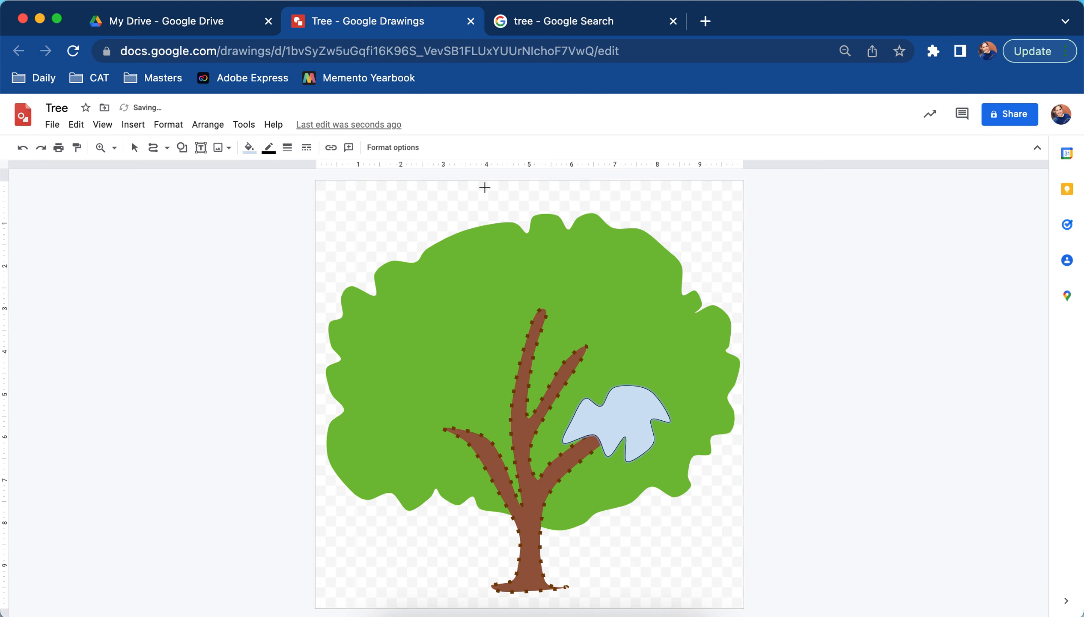
- Edit the points of the new leaf cluster to reshape its left side, lower edge and right tip
left_click(634, 417)
double_click(620, 426)
left_click_drag(571, 420, 660, 443)
left_click_drag(613, 387, 672, 411)
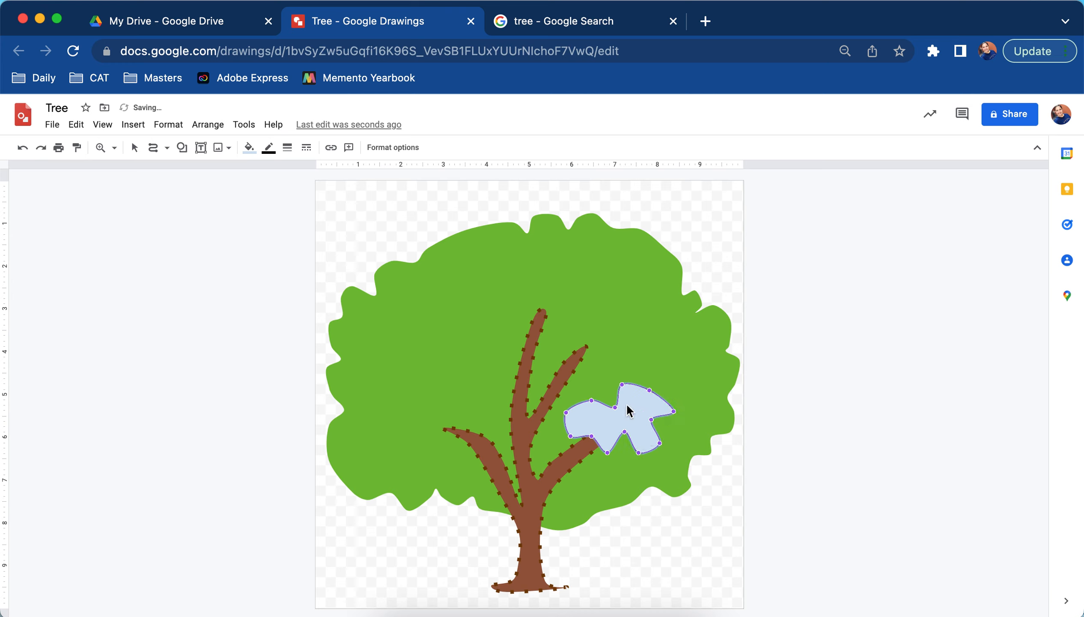
- Fill the leaf cluster with a custom green that is darker and duller than the canopy's green
left_click(249, 148)
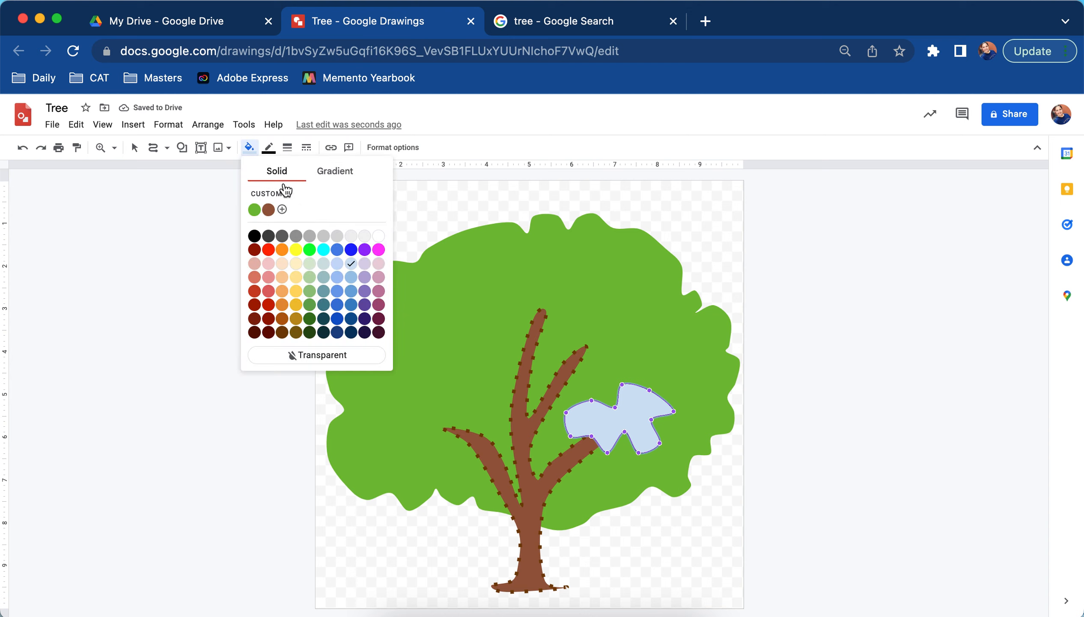
left_click(254, 209)
left_click(249, 148)
left_click(285, 209)
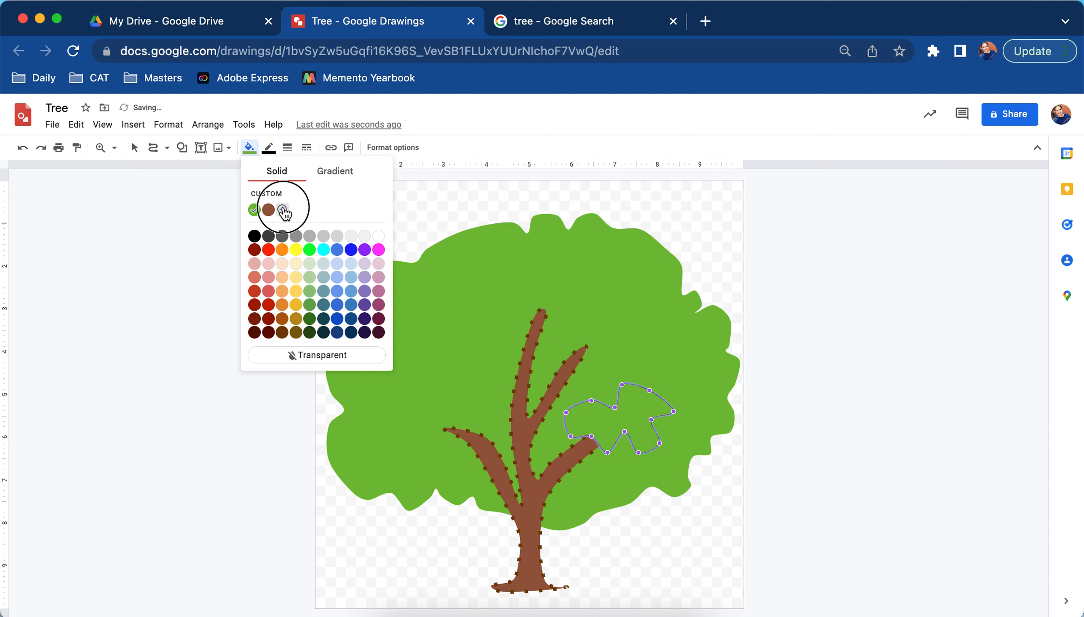
left_click_drag(568, 313, 553, 324)
left_click(583, 464)
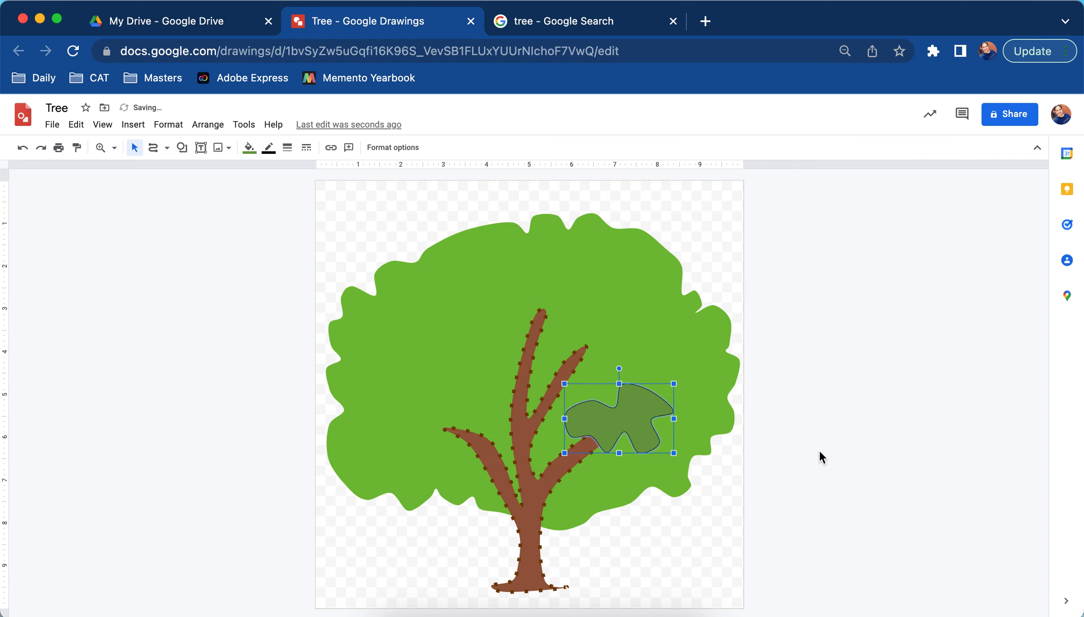
- Make the leaf cluster's border transparent
left_click(268, 147)
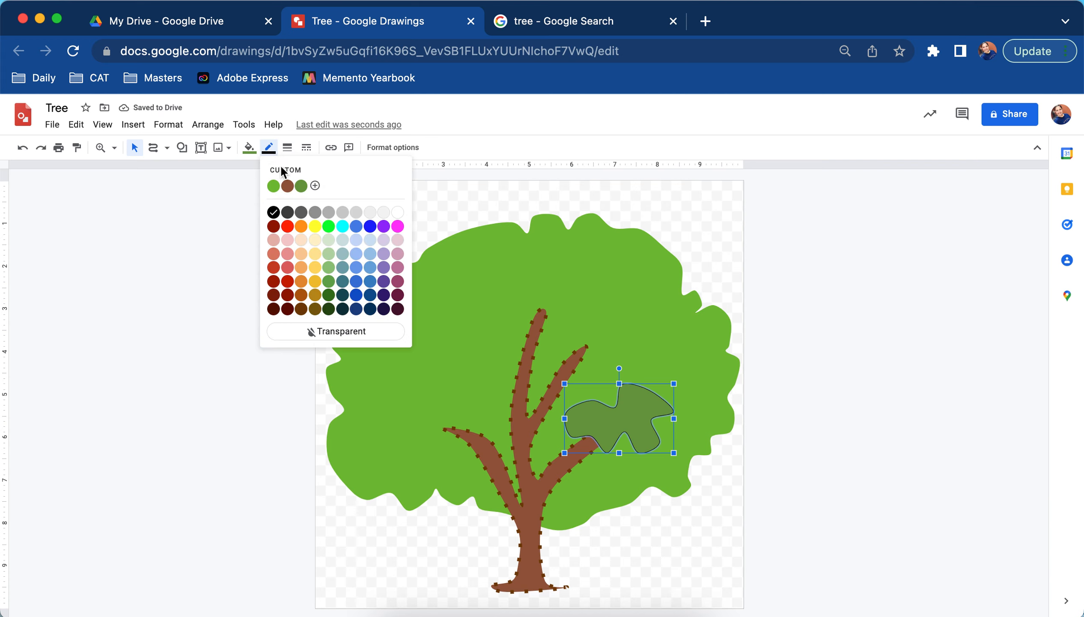
left_click(303, 331)
left_click(820, 390)
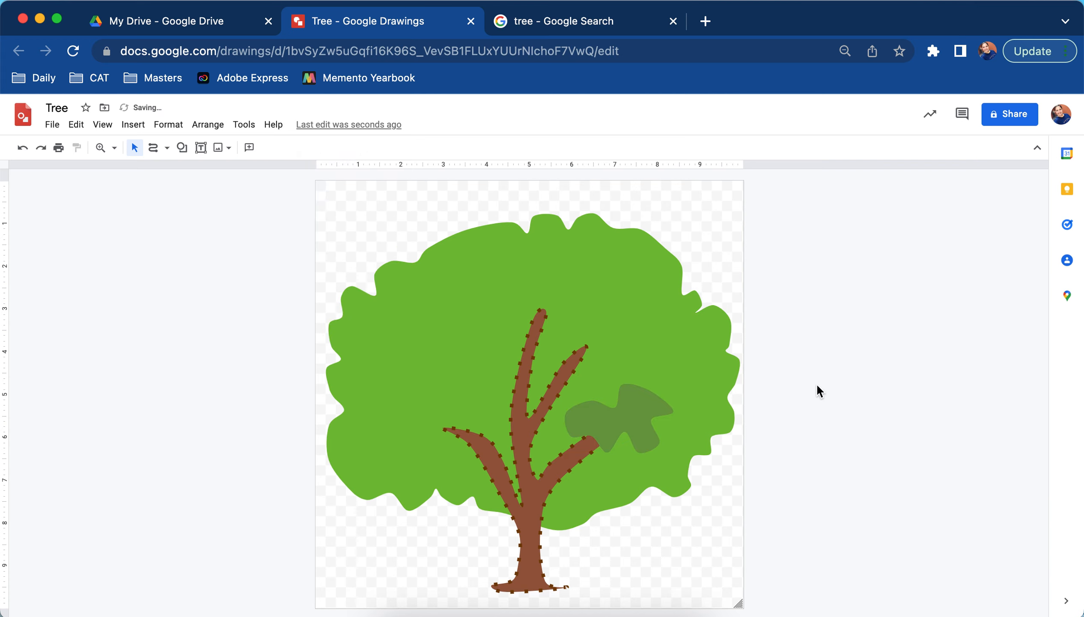
- Duplicate the leaf cluster onto the tallest branch's tip and the left branch's tip, and rotate the left copy counterclockwise
left_click(613, 418)
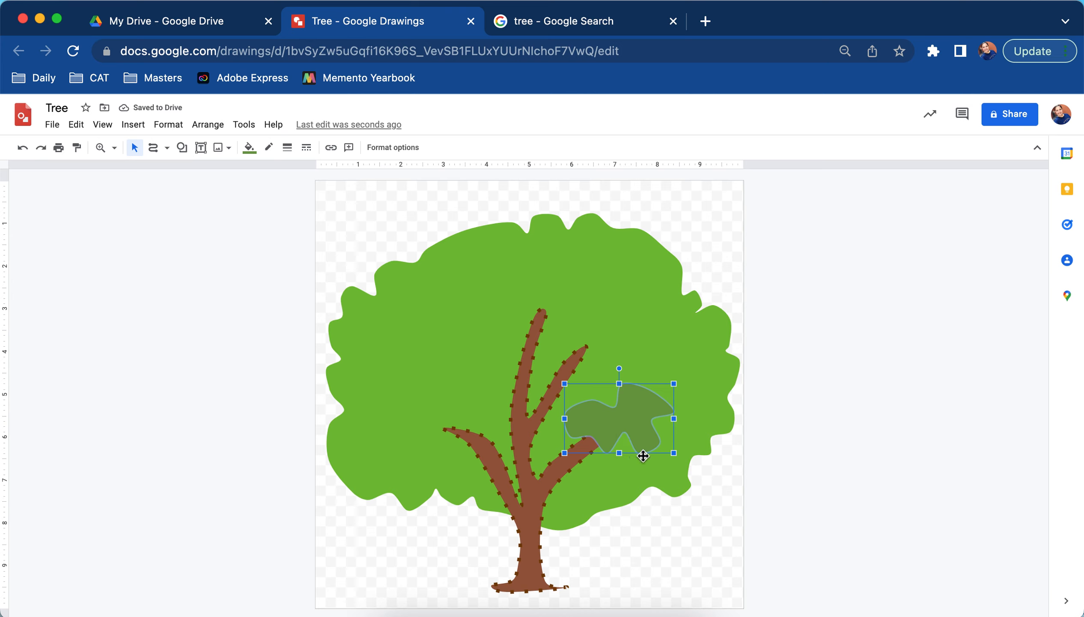
key("super+d")
left_click_drag(634, 430, 540, 339)
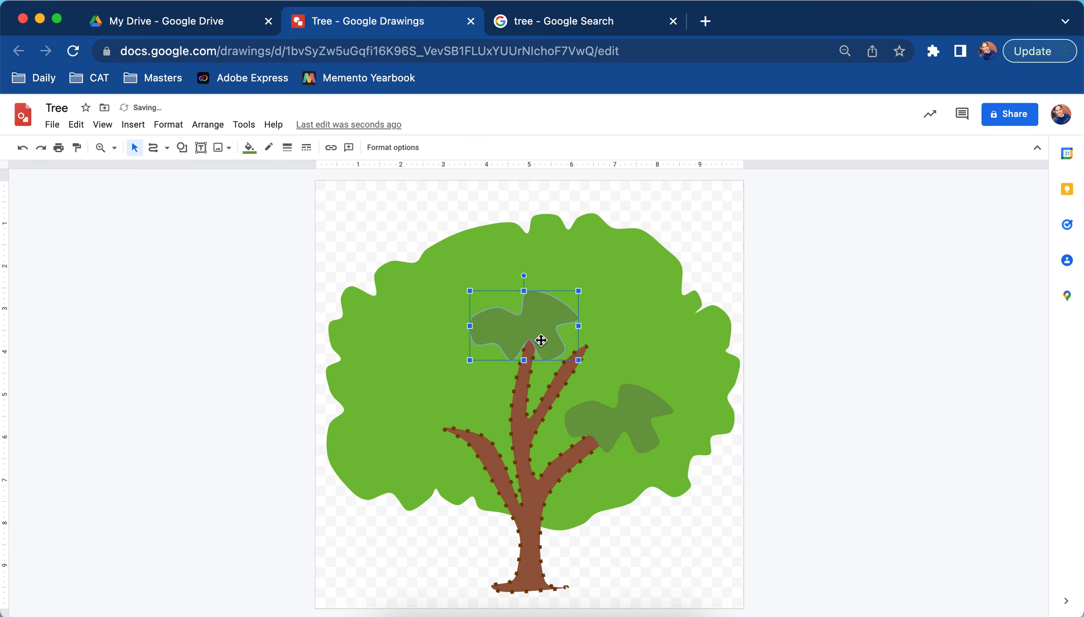
left_click_drag(637, 423, 459, 424)
left_click_drag(455, 382, 425, 378)
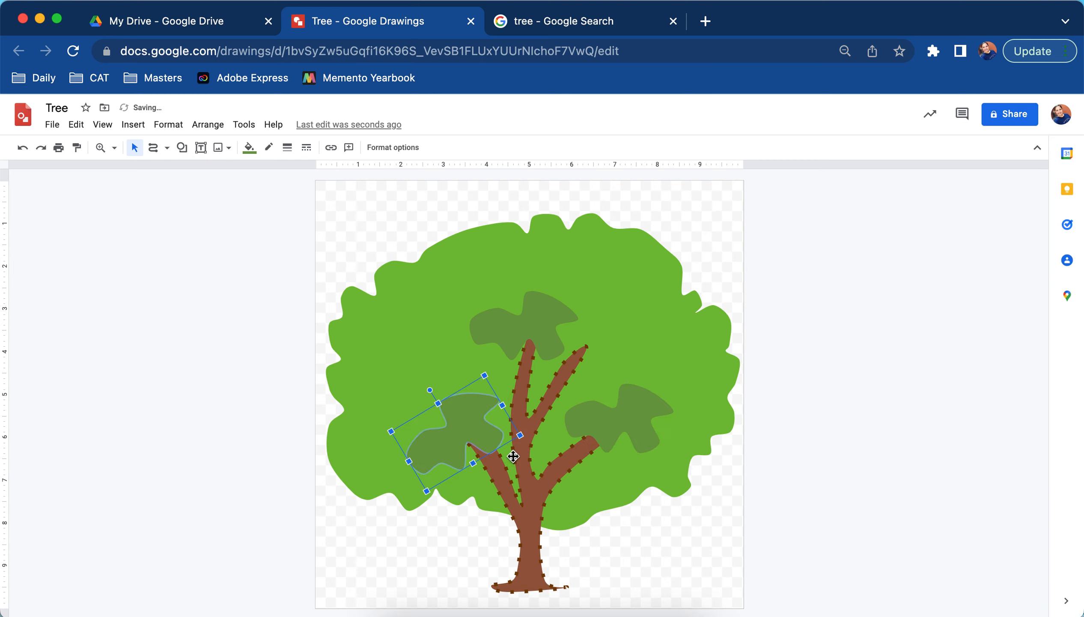
- Rotate the top leaf cluster slightly clockwise and widen it to cover the tips of the two upper branches
left_click(551, 332)
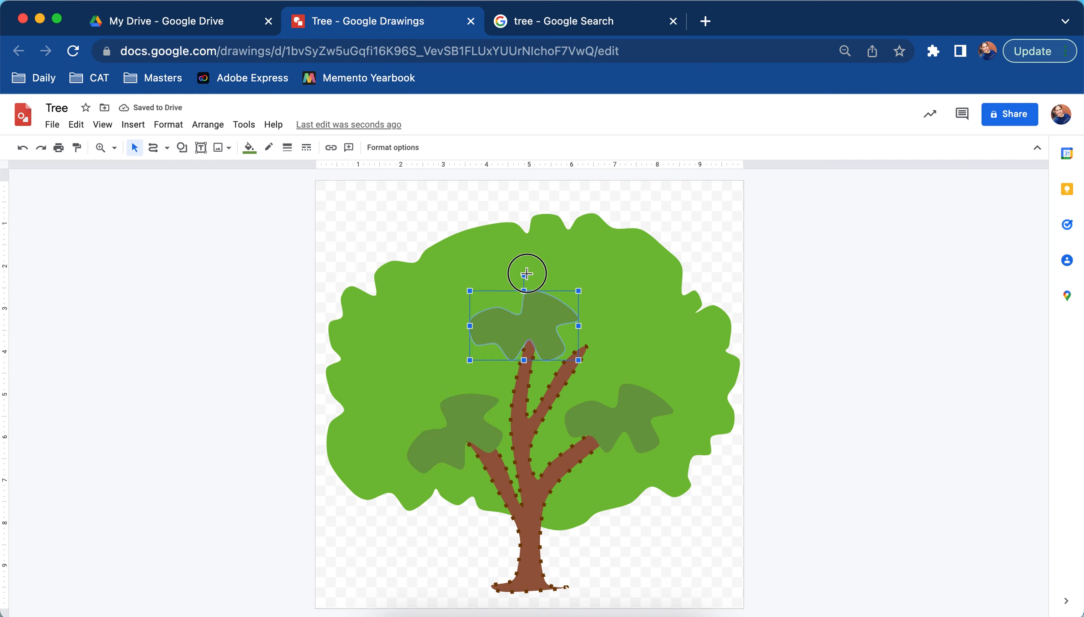
left_click_drag(525, 274, 536, 275)
left_click_drag(602, 347, 617, 349)
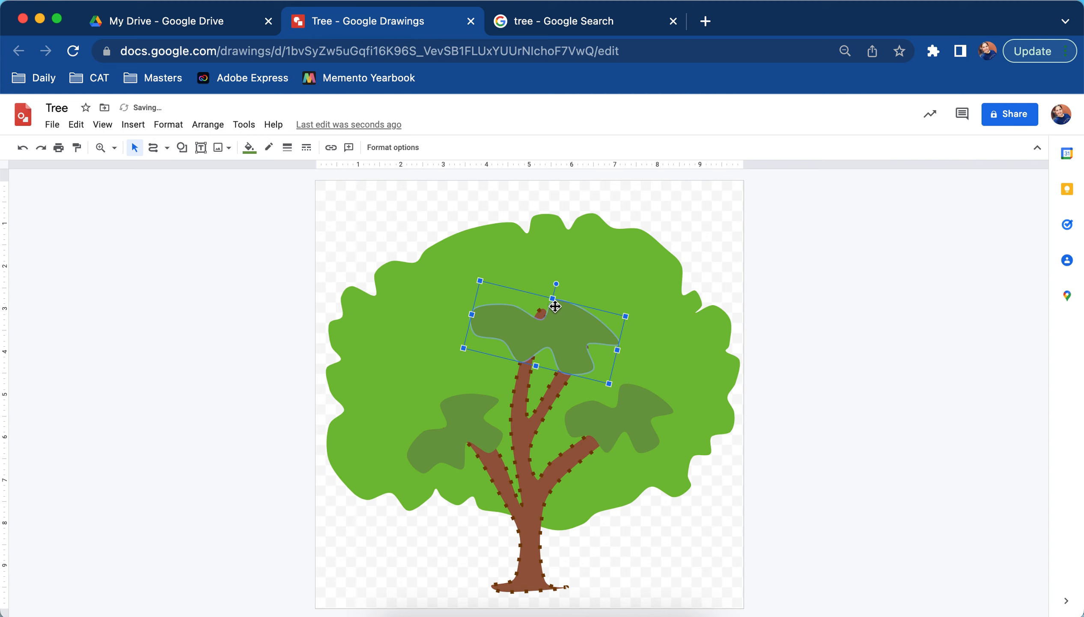
- Nudge the left leaf cluster slightly toward the trunk and send it backward one level in the stacking order
left_click(480, 417)
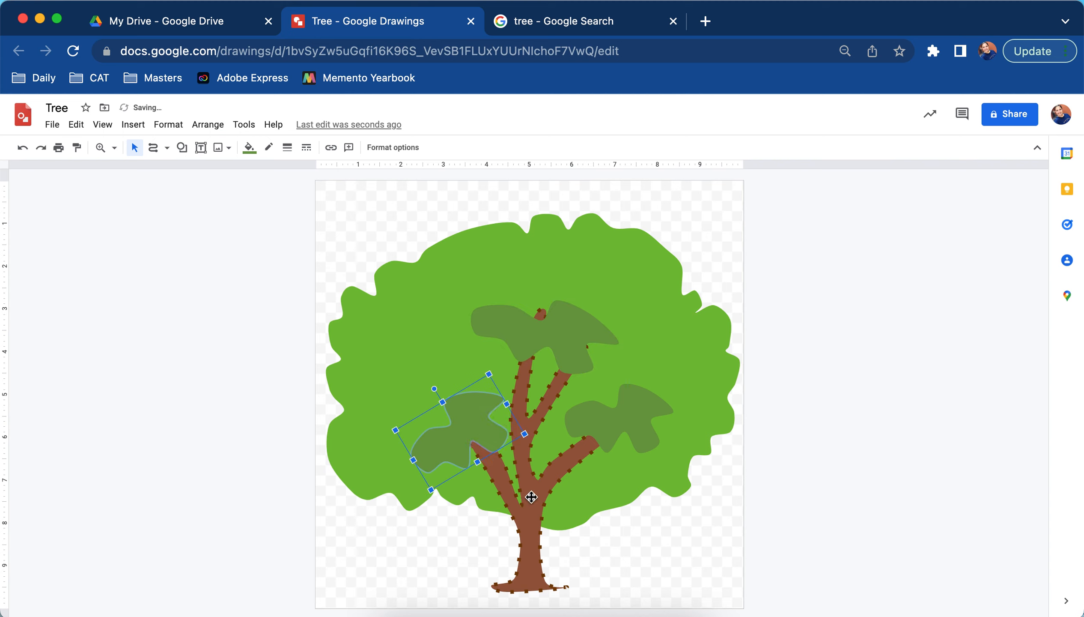
right_click(469, 414)
mouse_move(566, 300)
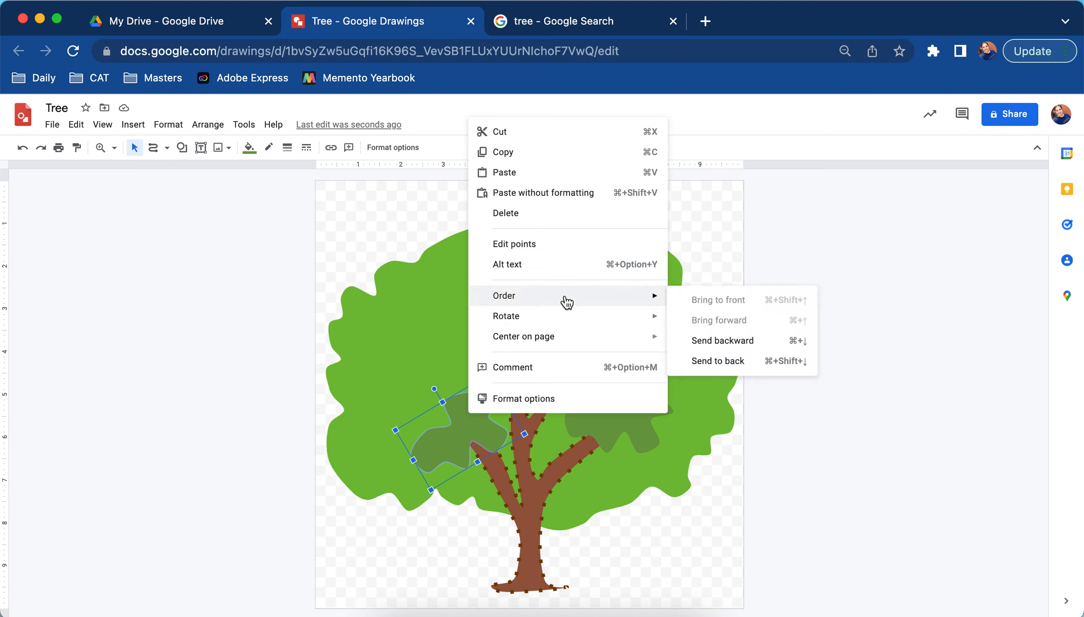
left_click(718, 346)
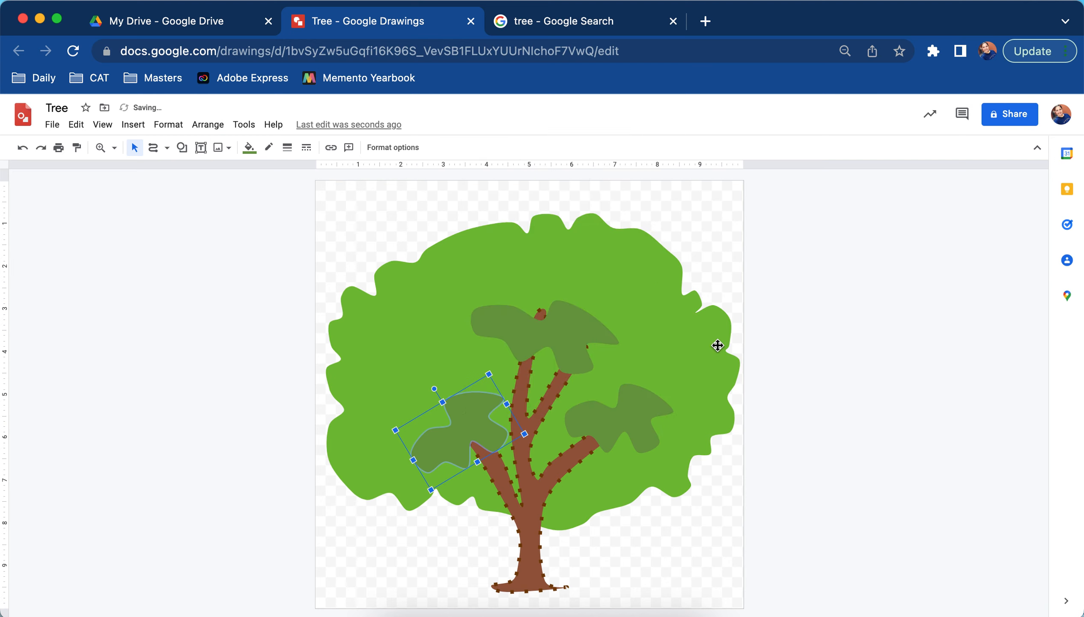
- Send the left leaf cluster backward two levels in the stacking order so it sits behind the left branch
right_click(479, 416)
mouse_move(581, 299)
left_click(738, 344)
right_click(468, 421)
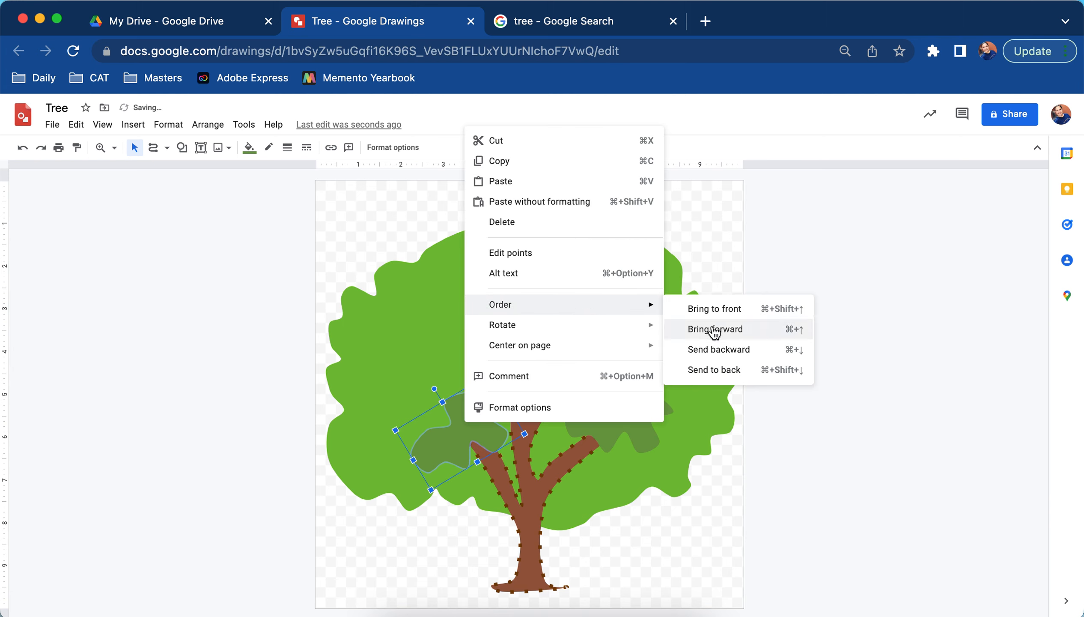
left_click(723, 345)
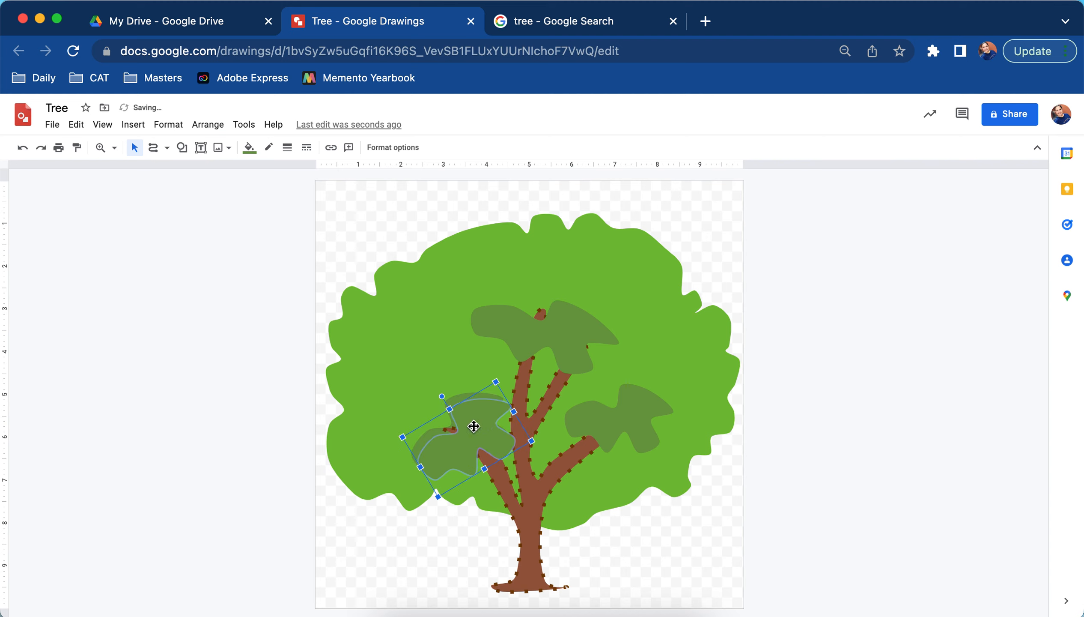
- Duplicate the left leaf cluster, rotate the copy clockwise and place it above the left branch, overlapping the trunk
left_click_drag(485, 385, 513, 356)
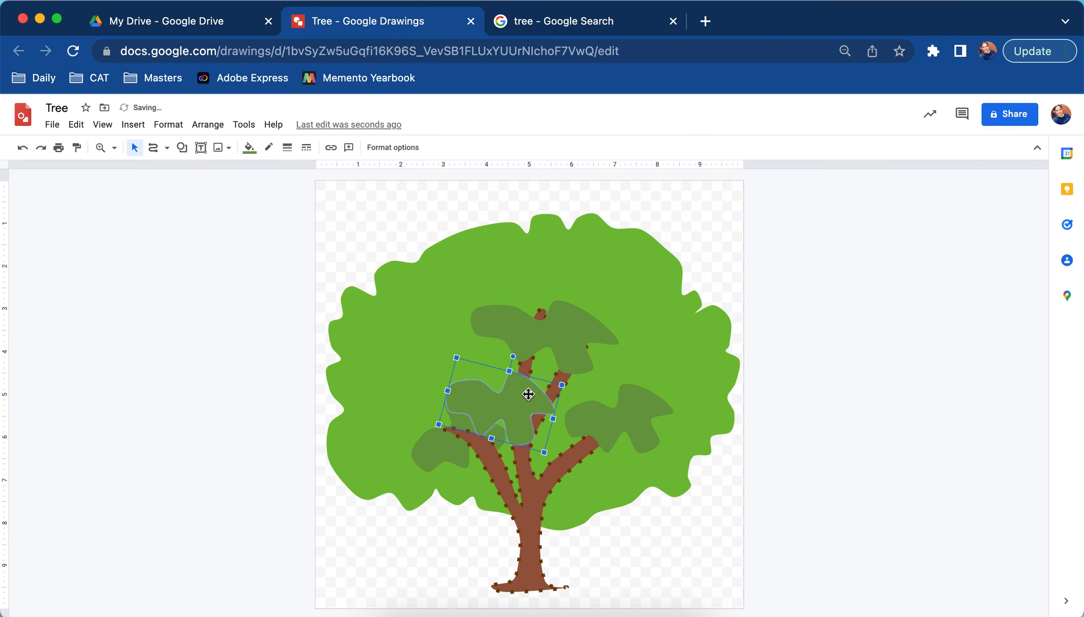
left_click_drag(511, 408, 510, 409)
- Fill the leaf cluster behind the left branch with a darker custom shade of its green
left_click(451, 448)
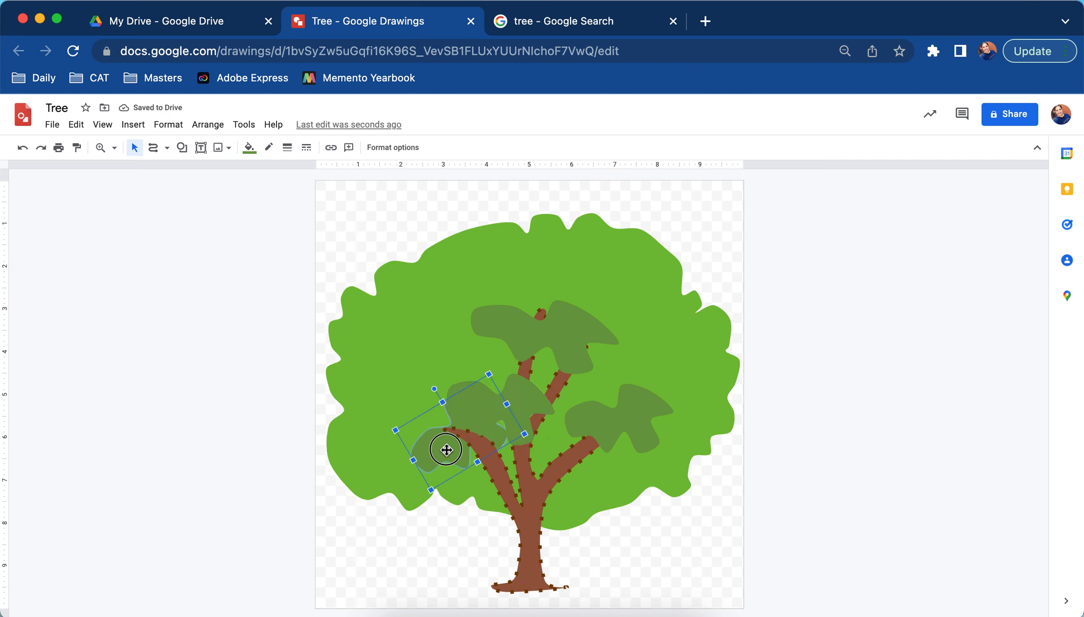
left_click(249, 147)
left_click(296, 211)
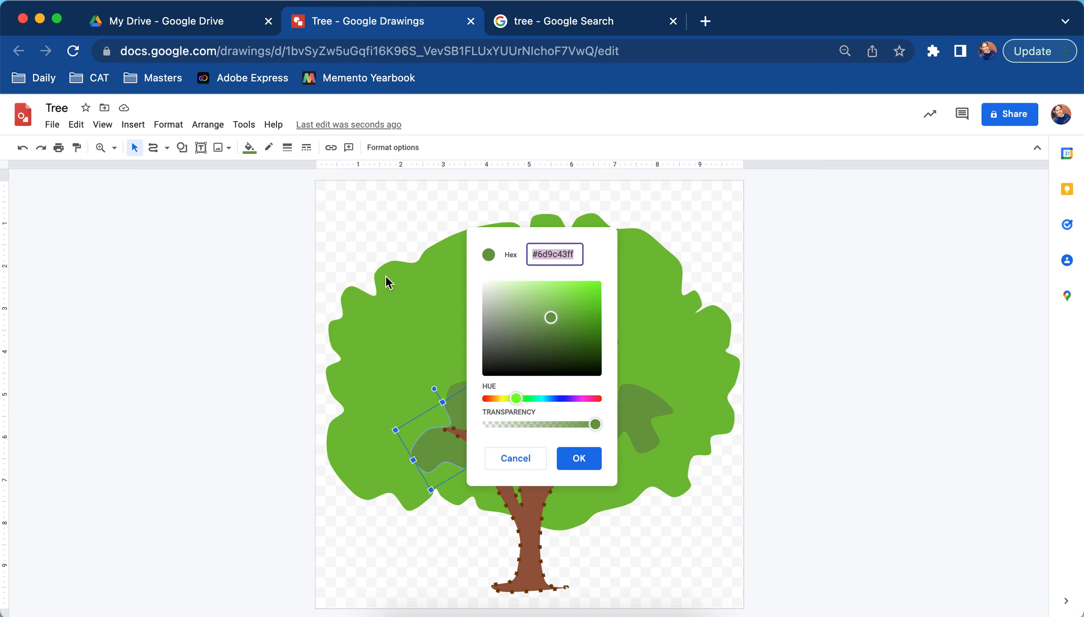
left_click_drag(551, 317, 549, 327)
left_click(579, 457)
left_click(802, 389)
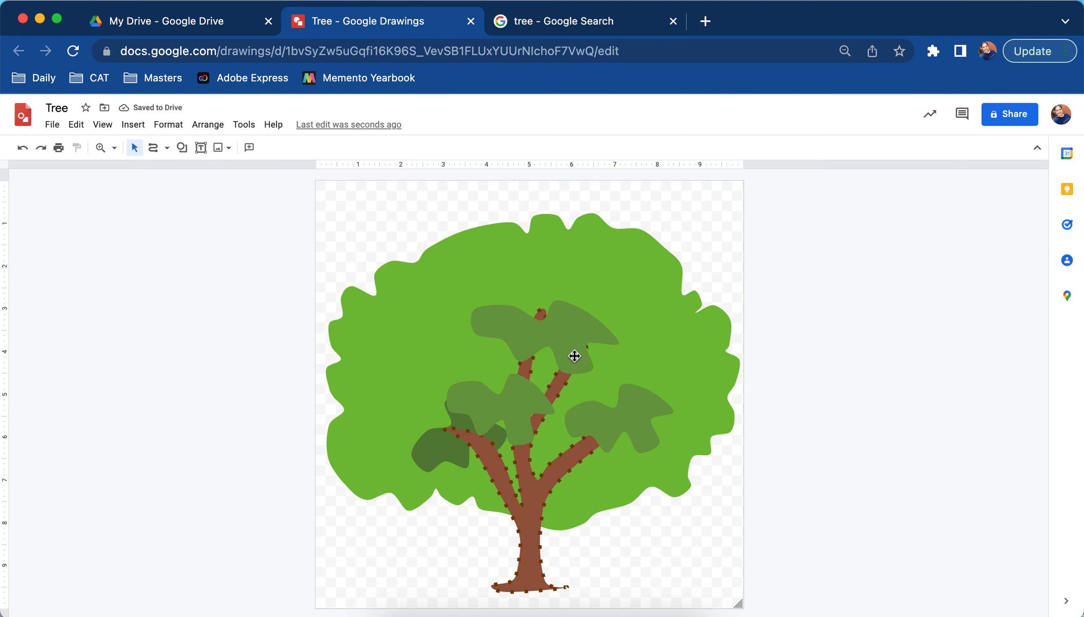
- Send the top leaf cluster backward two levels behind the upper branches and fill it with the darker custom green
left_click(568, 340)
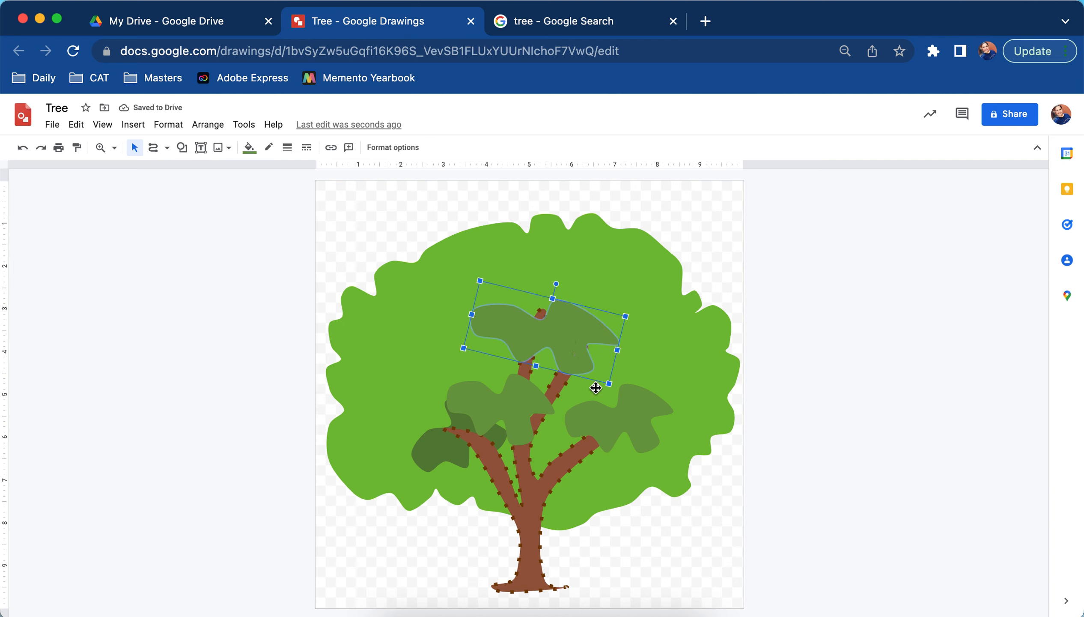
right_click(571, 322)
mouse_move(761, 511)
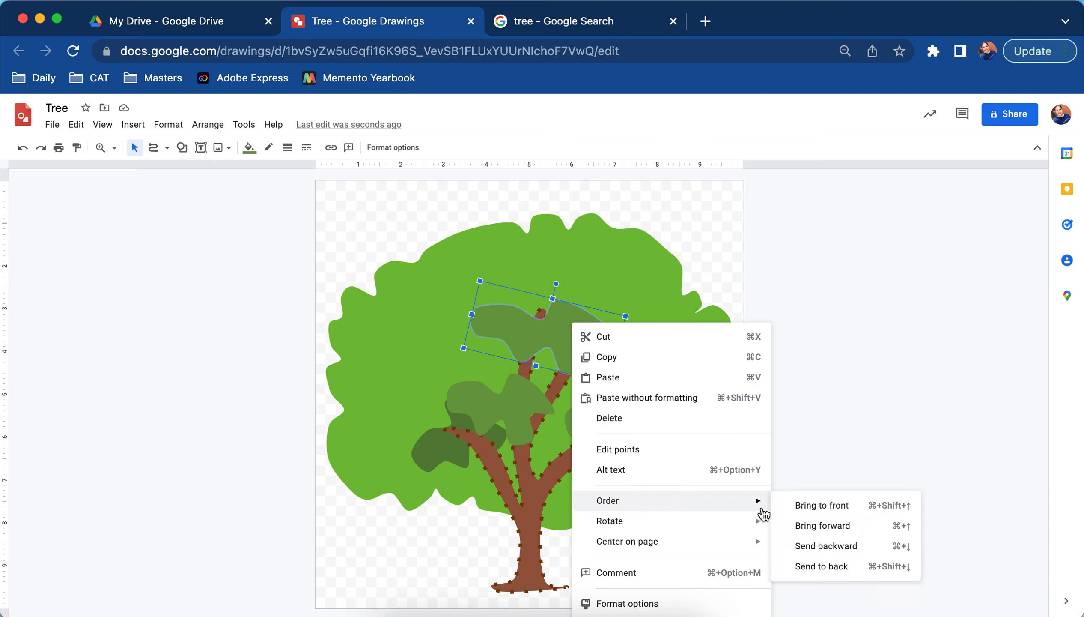
left_click(817, 546)
right_click(556, 324)
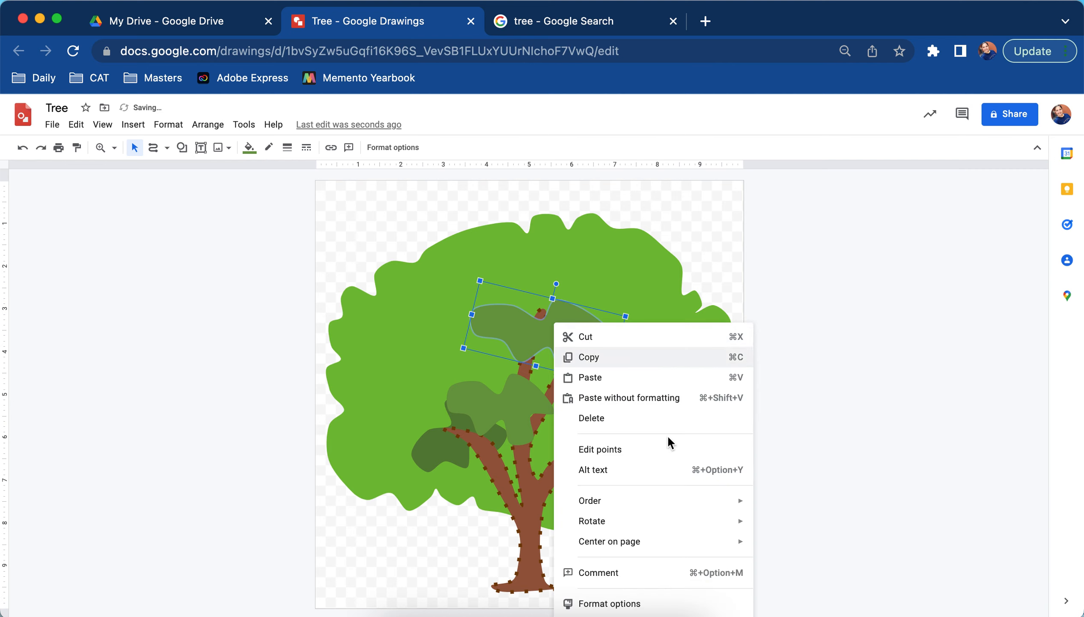
mouse_move(757, 508)
left_click(801, 545)
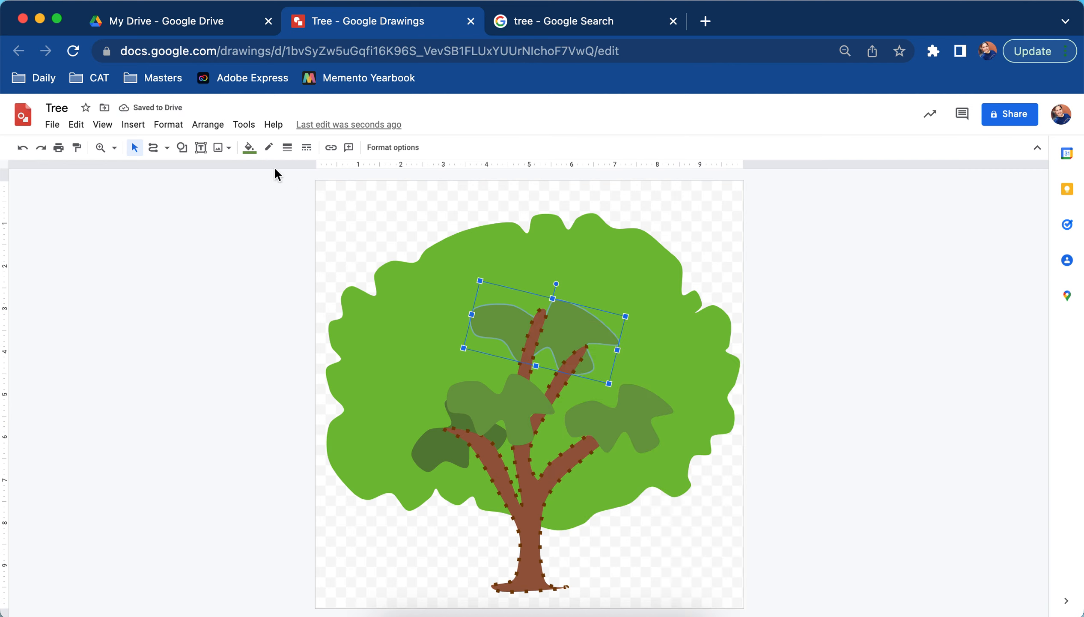
left_click(249, 147)
left_click(296, 211)
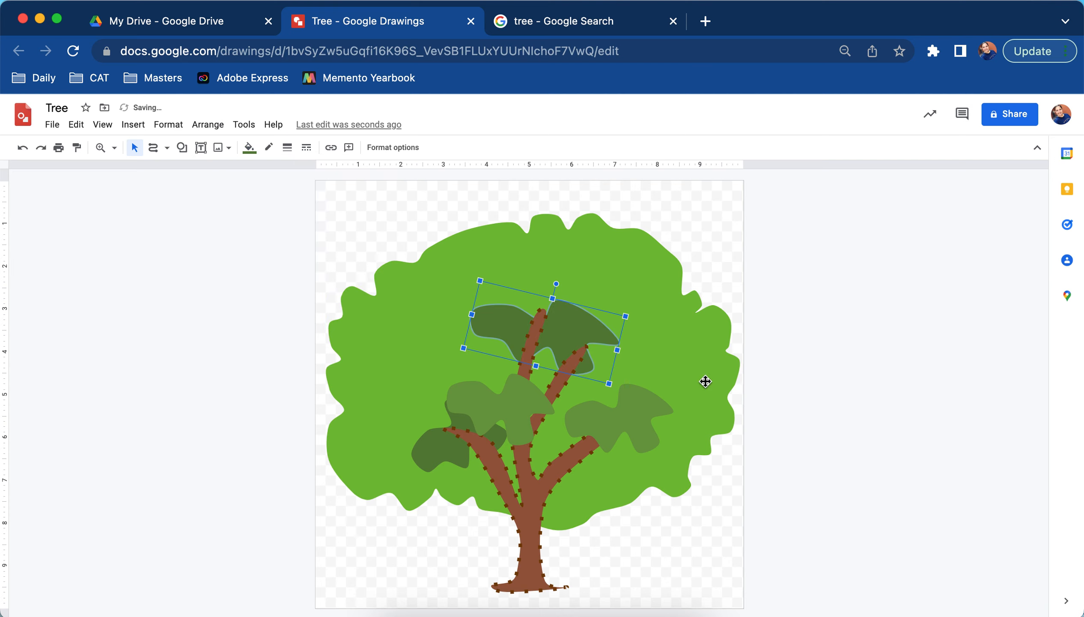
- Duplicate the right leaf cluster, rotate the copy clockwise and place it over the tallest branch's tip, overlapping the dark top cluster
left_click(533, 415)
left_click(607, 422)
key("super+d")
left_click_drag(617, 423, 585, 369)
left_click_drag(596, 323, 539, 285)
left_click(777, 380)
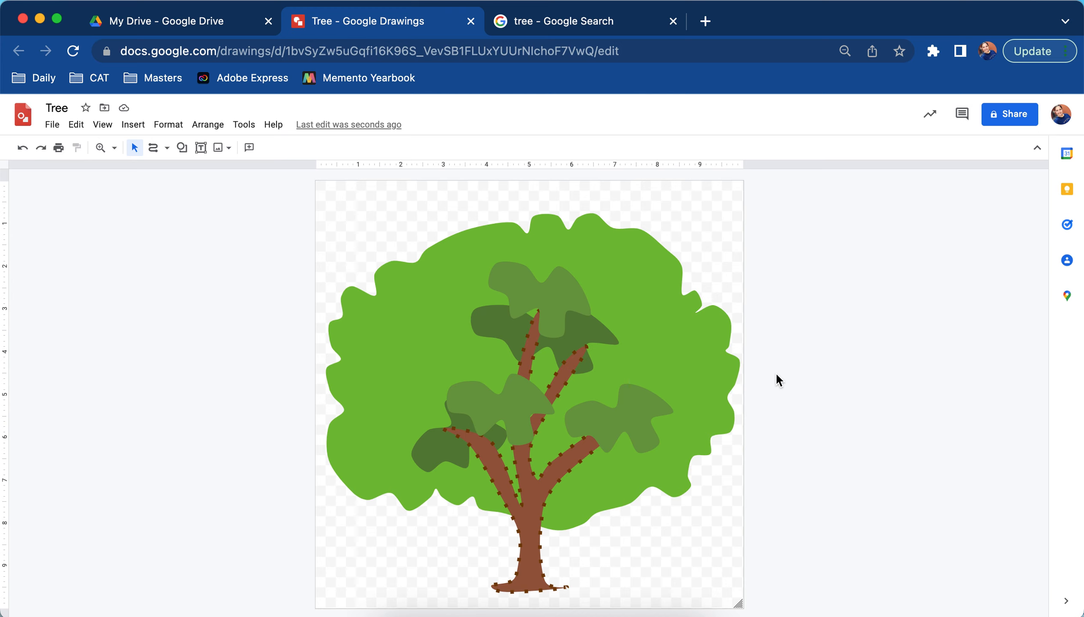
left_click_drag(547, 301, 537, 316)
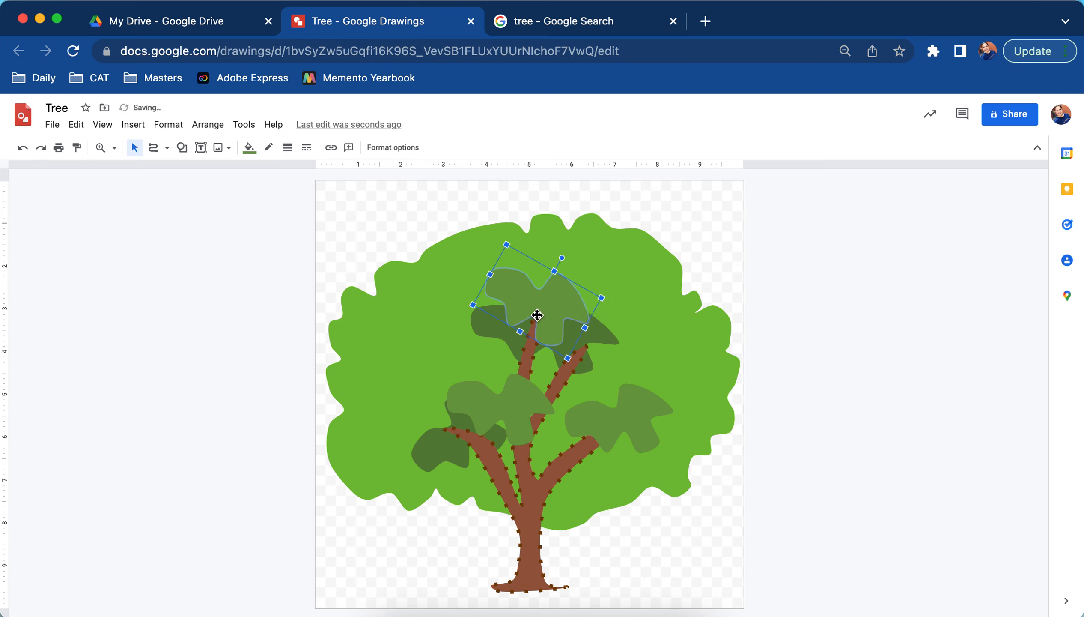
- Make the new top leaf cluster semi-transparent with the custom fill #6d9c43b6
left_click(249, 149)
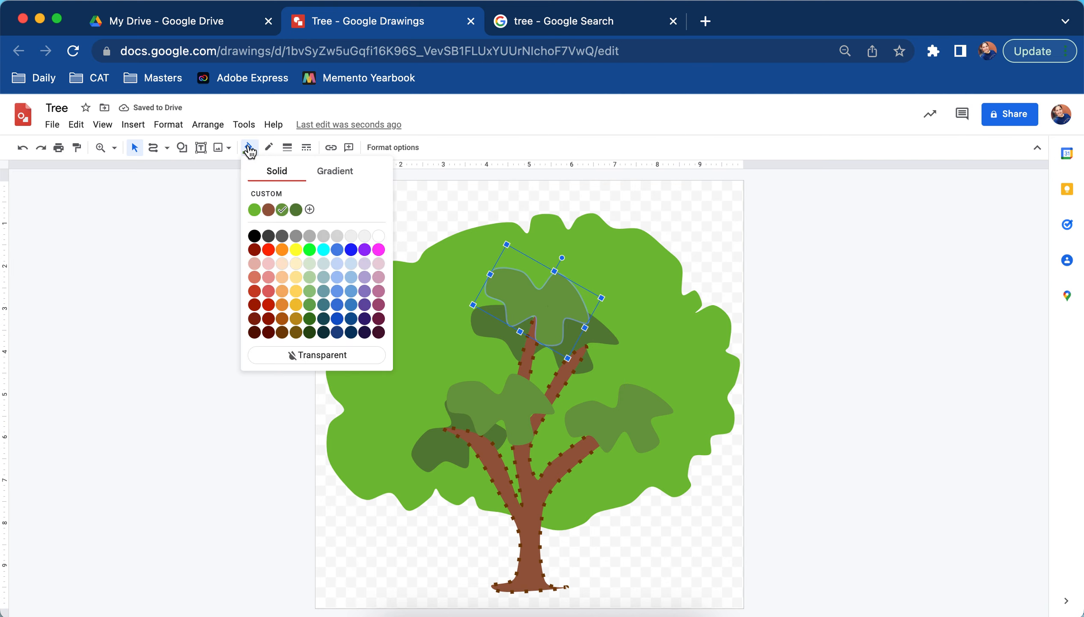
left_click(313, 211)
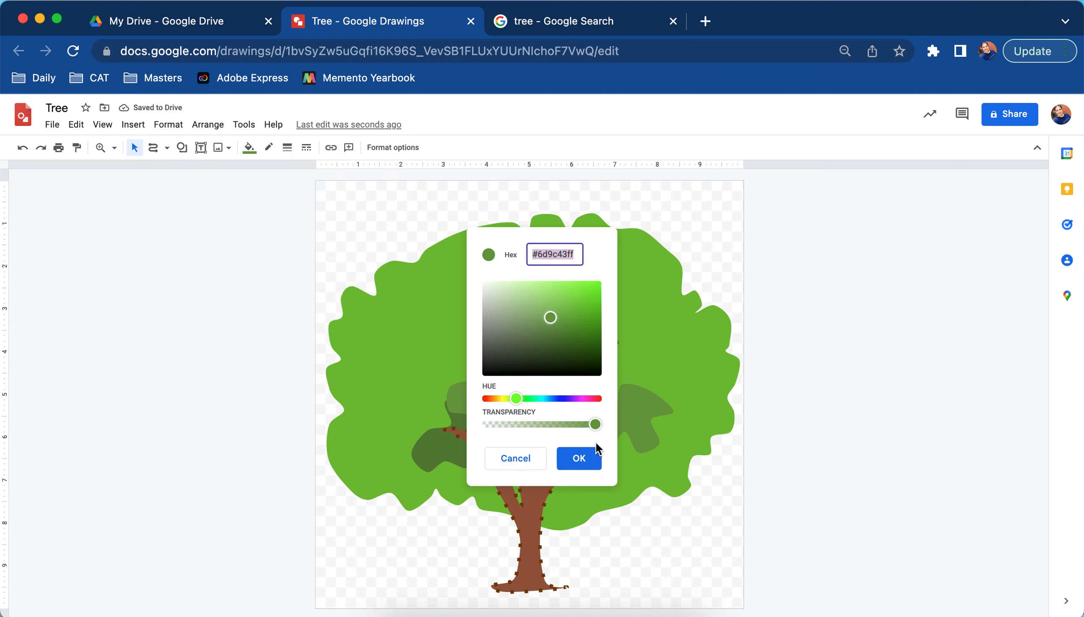
left_click_drag(589, 426, 564, 426)
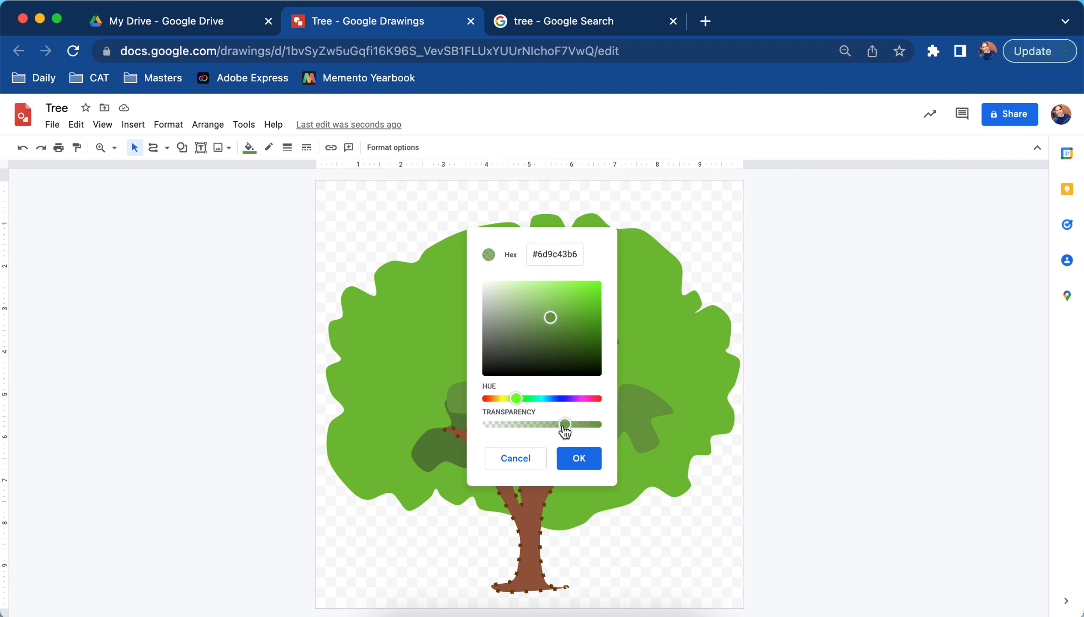
left_click(582, 455)
left_click(829, 406)
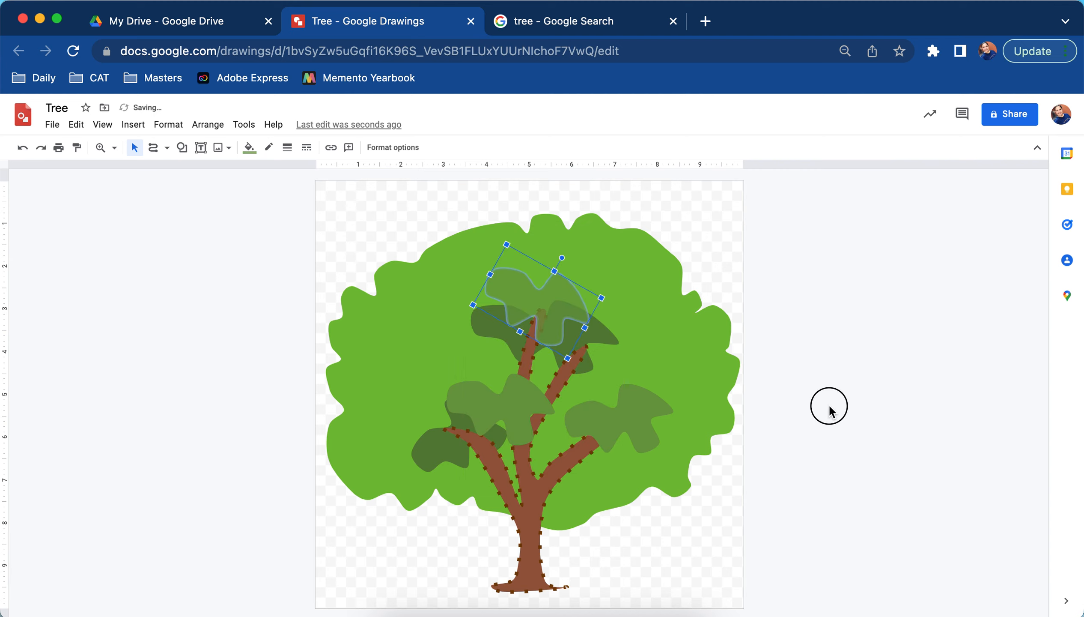
left_click(529, 410)
left_click(249, 147)
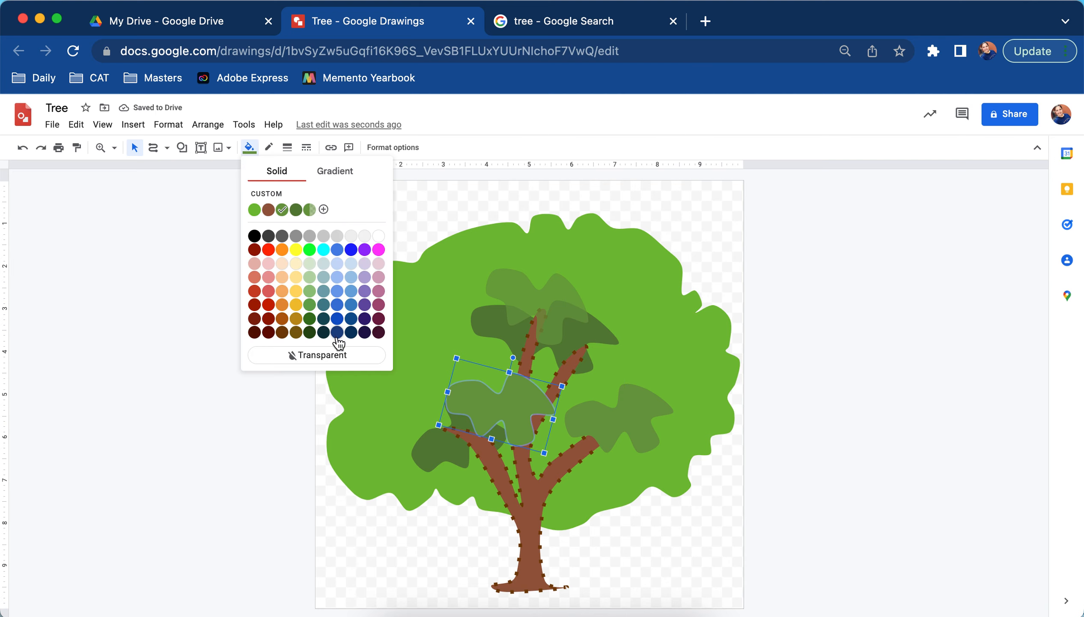
left_click(341, 355)
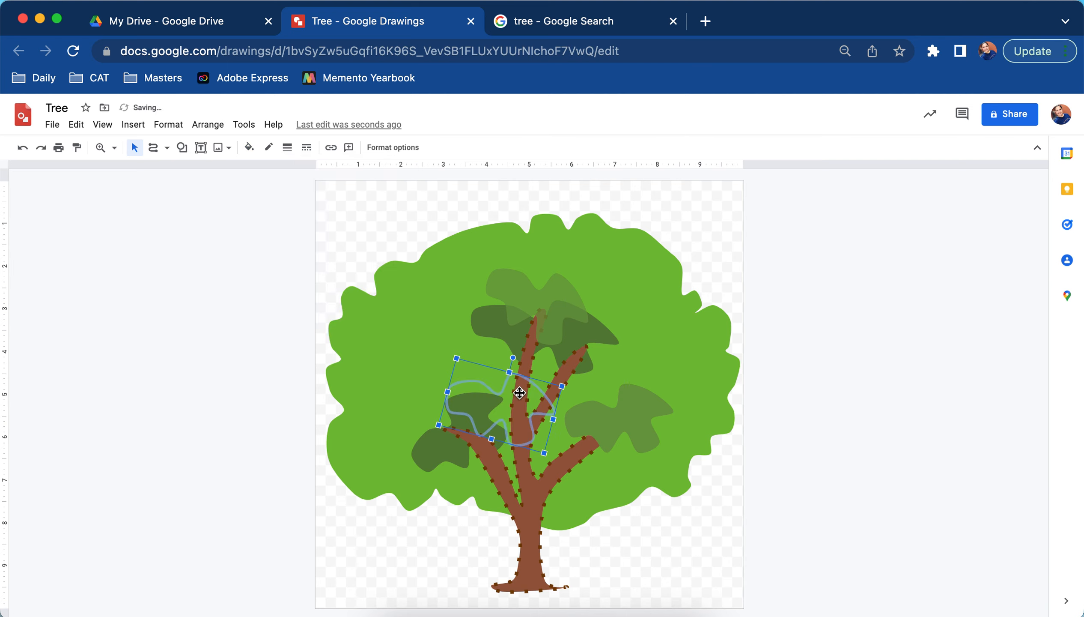
key("super+z")
- Make the lighter leaf cluster overlapping the trunk semi-transparent with a custom fill and shift it slightly
left_click(257, 150)
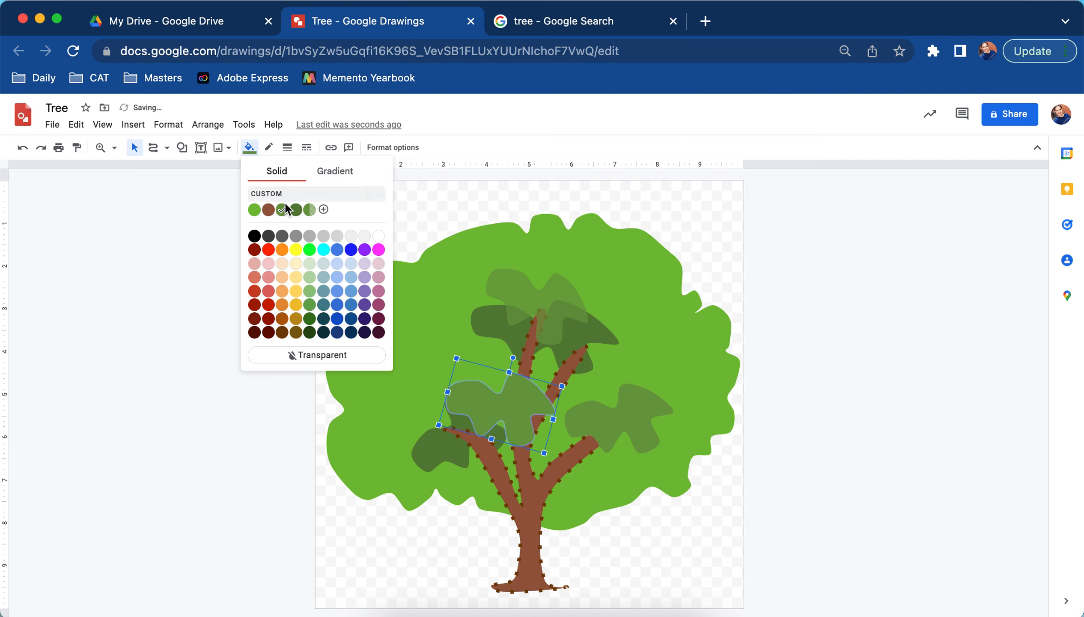
left_click(323, 211)
left_click_drag(598, 425, 566, 426)
left_click(578, 457)
left_click(883, 404)
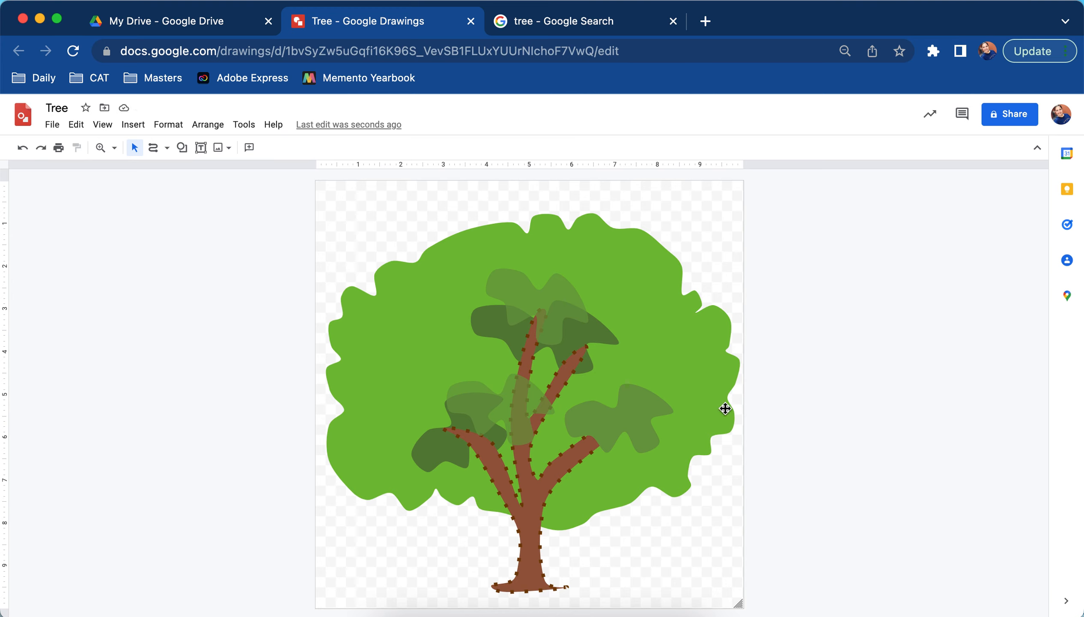
mouse_move(509, 412)
left_mouse_down()
mouse_move(508, 429)
mouse_move(526, 426)
mouse_move(526, 413)
left_mouse_up()
left_click(848, 413)
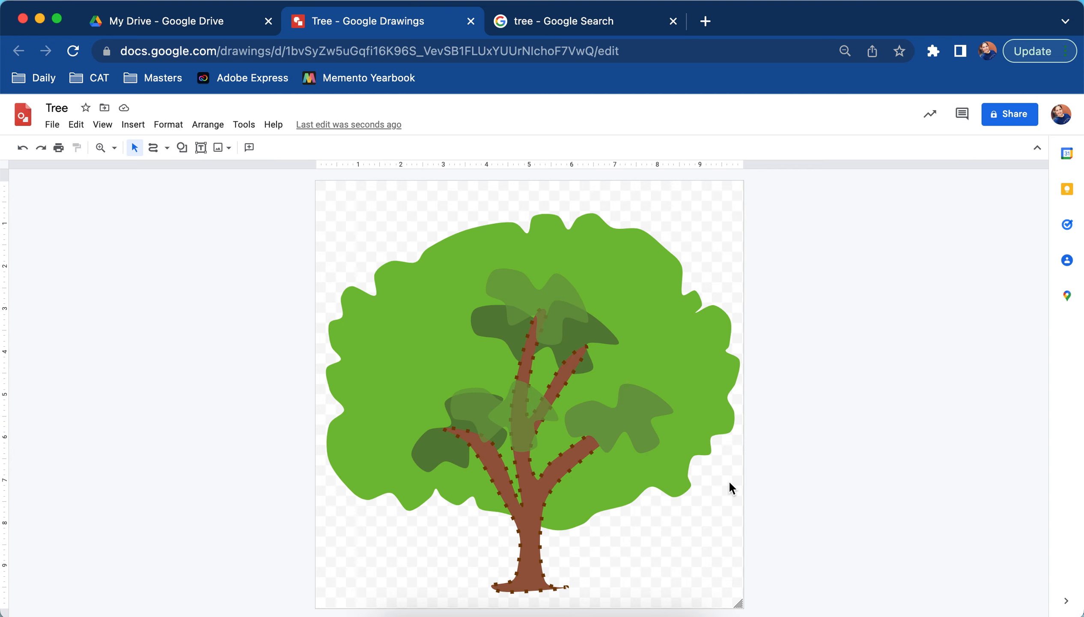
left_click(635, 259)
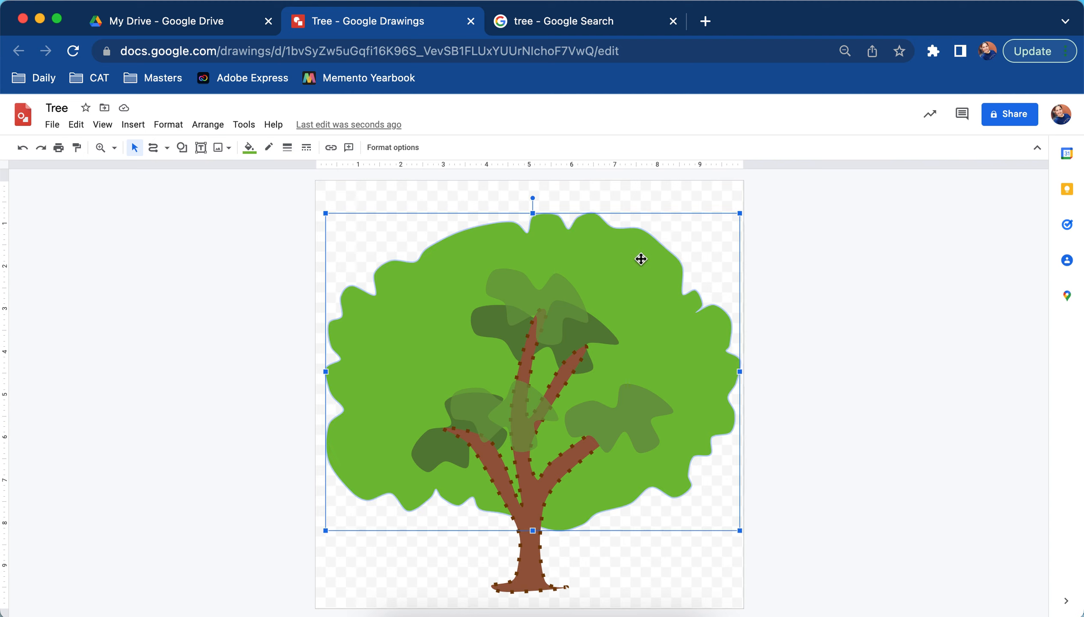
left_click(830, 363)
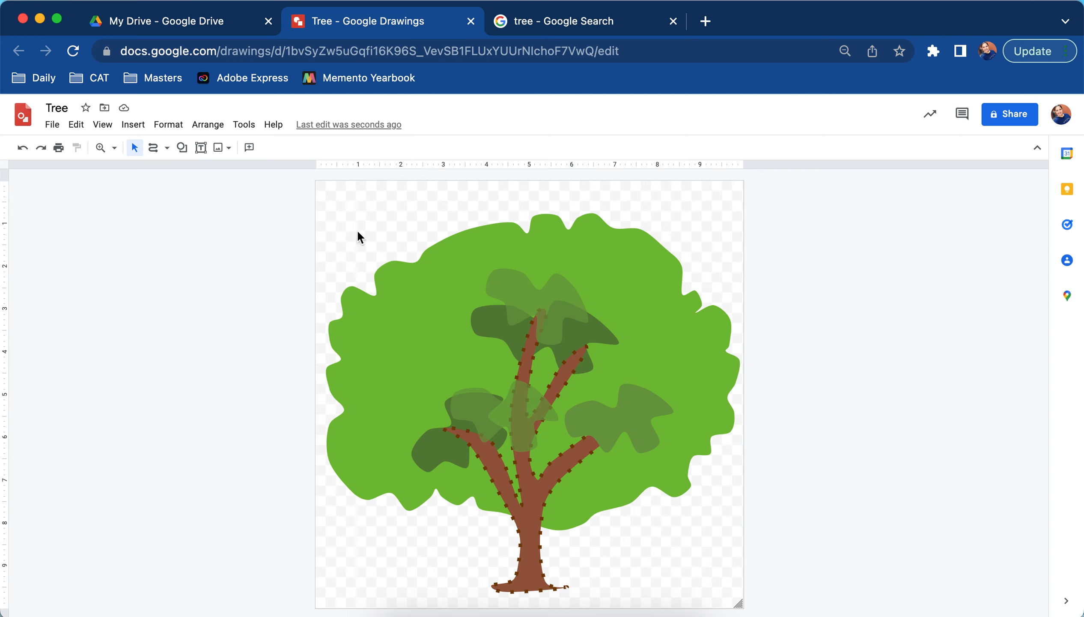
- Group the canopy, trunk and all leaf clusters into one object
left_click_drag(299, 187, 763, 606)
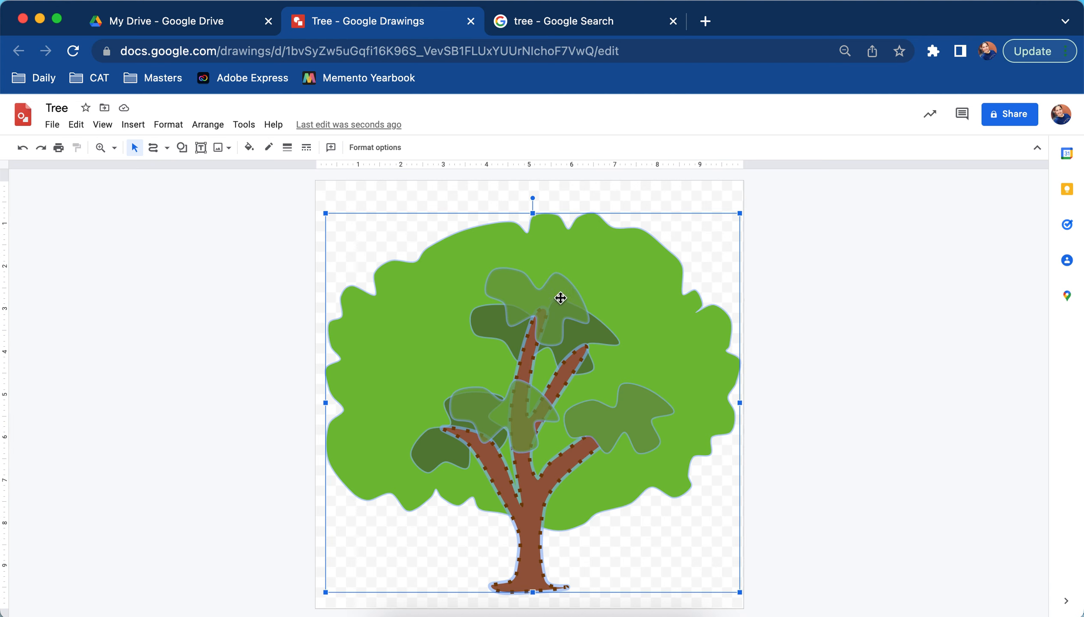
right_click(560, 297)
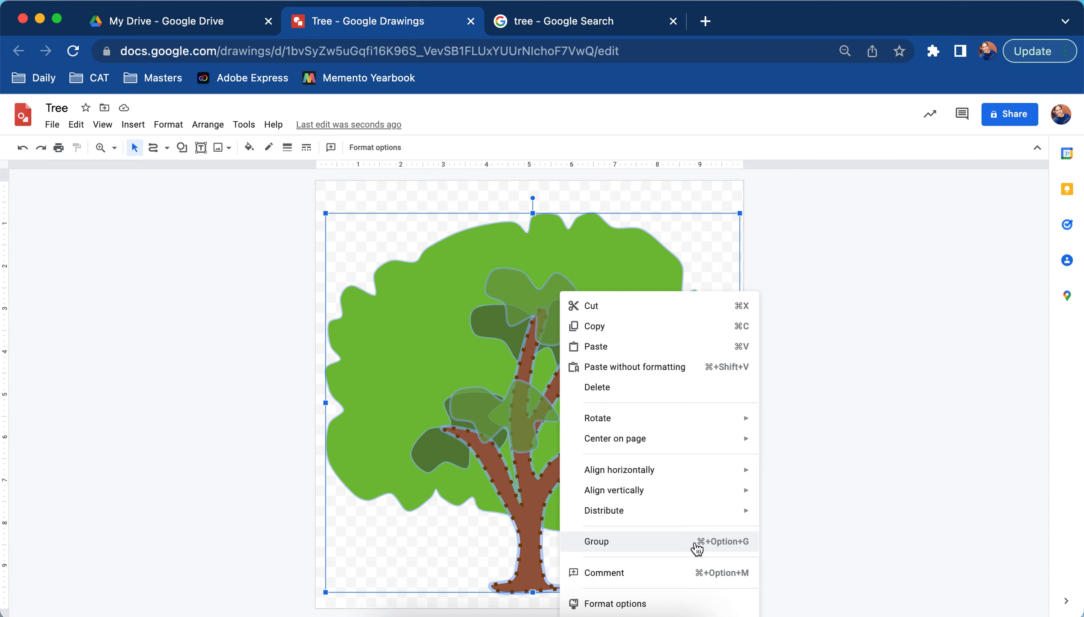
left_click(664, 548)
left_click(867, 469)
- Check the individual leaf clusters inside the grouped tree by selecting them one after another
left_click(641, 421)
left_click(593, 411)
left_click(552, 306)
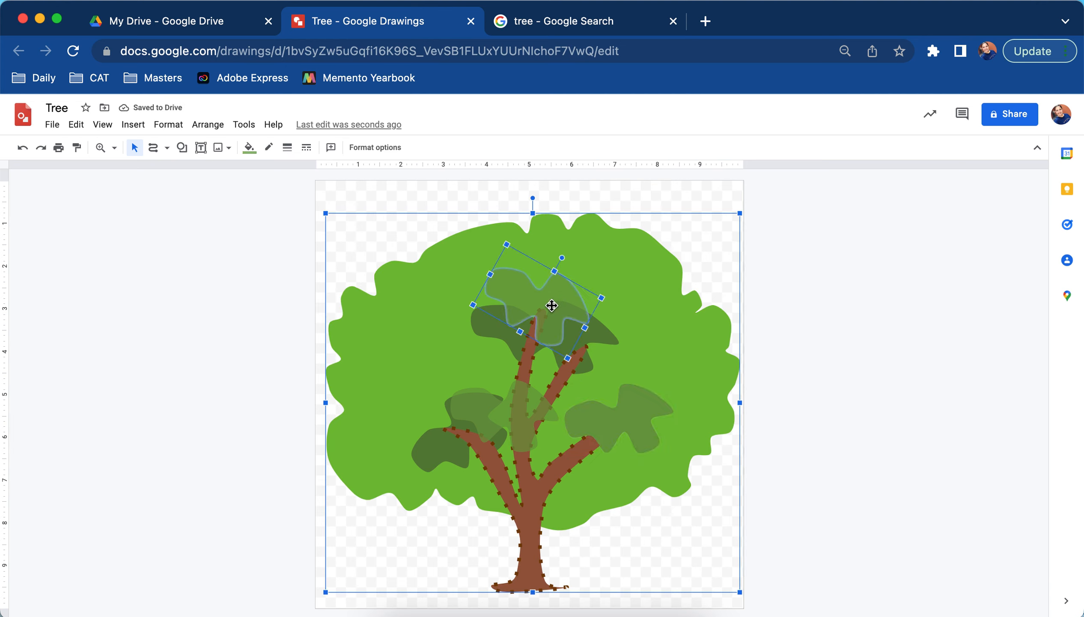
left_click(495, 336)
left_click(476, 425)
left_click(444, 458)
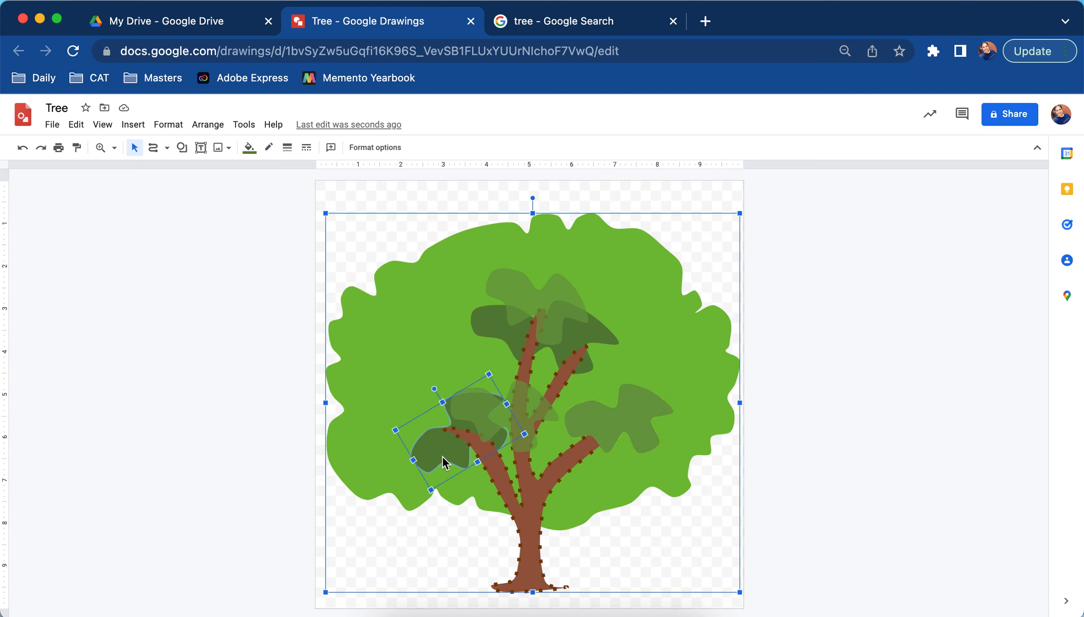
left_click(754, 347)
left_click_drag(667, 413, 817, 380)
key("super+z")
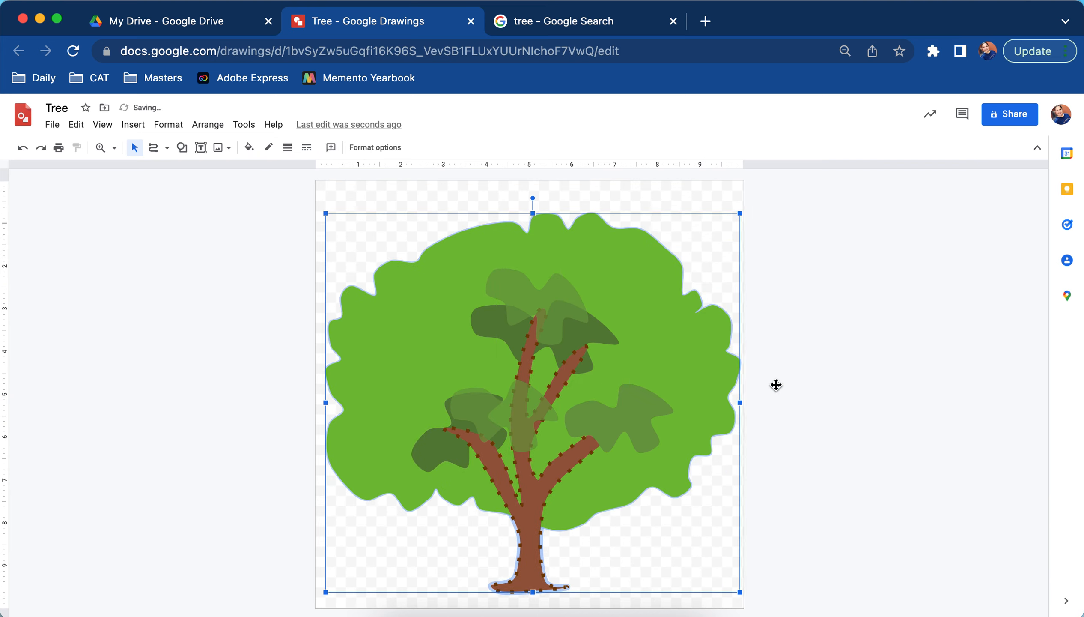
left_click(809, 365)
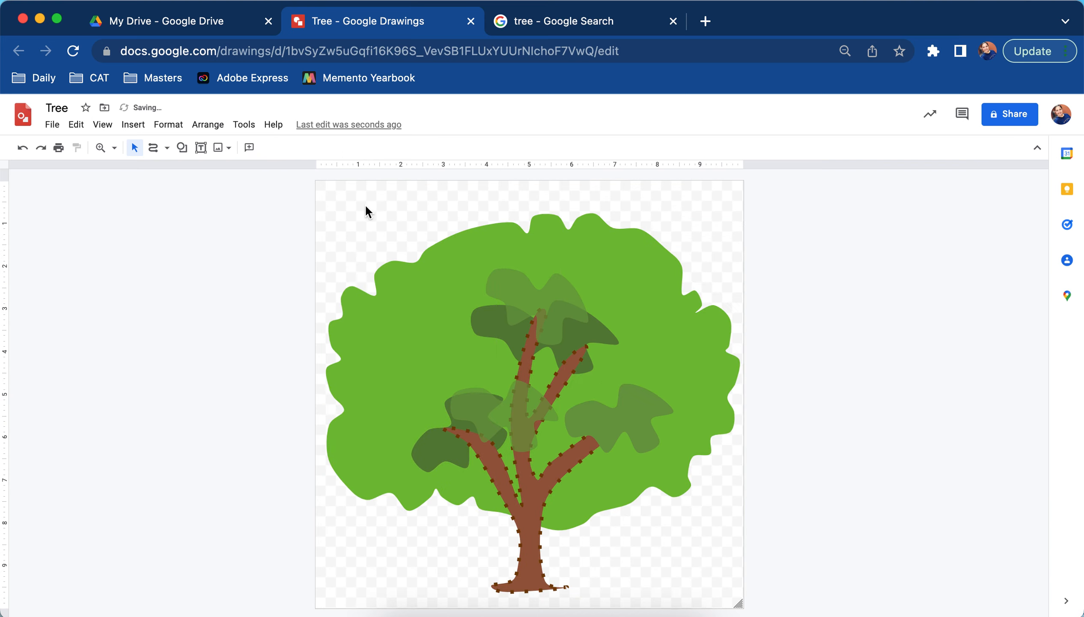
- Draw a closed, rounded apple-like curve about 1.4 inches wide with a notch on top in the blank area above the canopy's left side
left_click(100, 148)
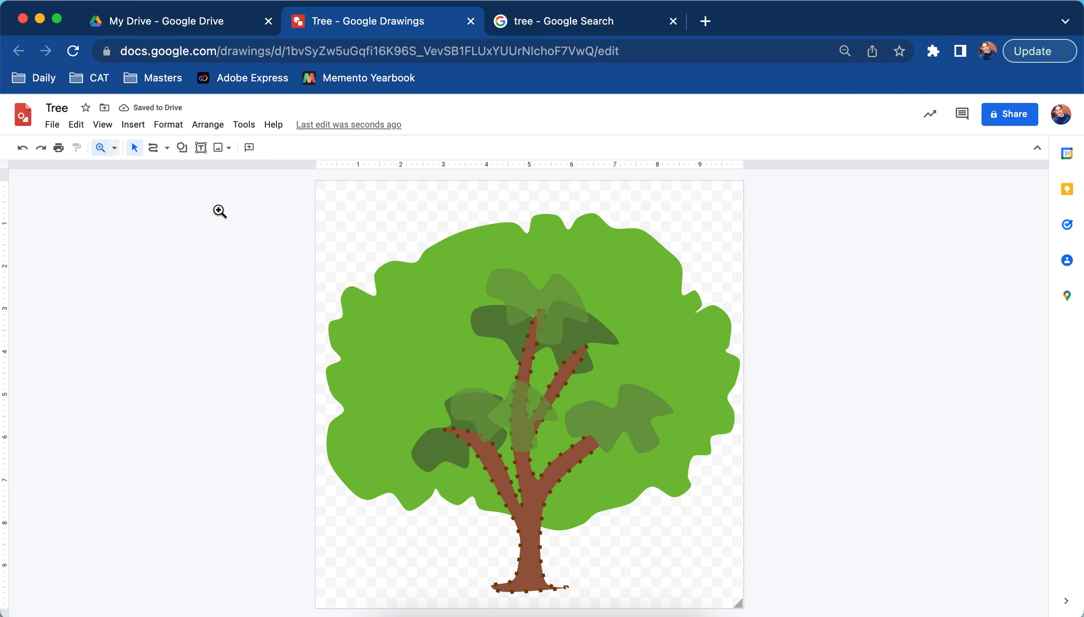
left_click_drag(317, 186, 436, 269)
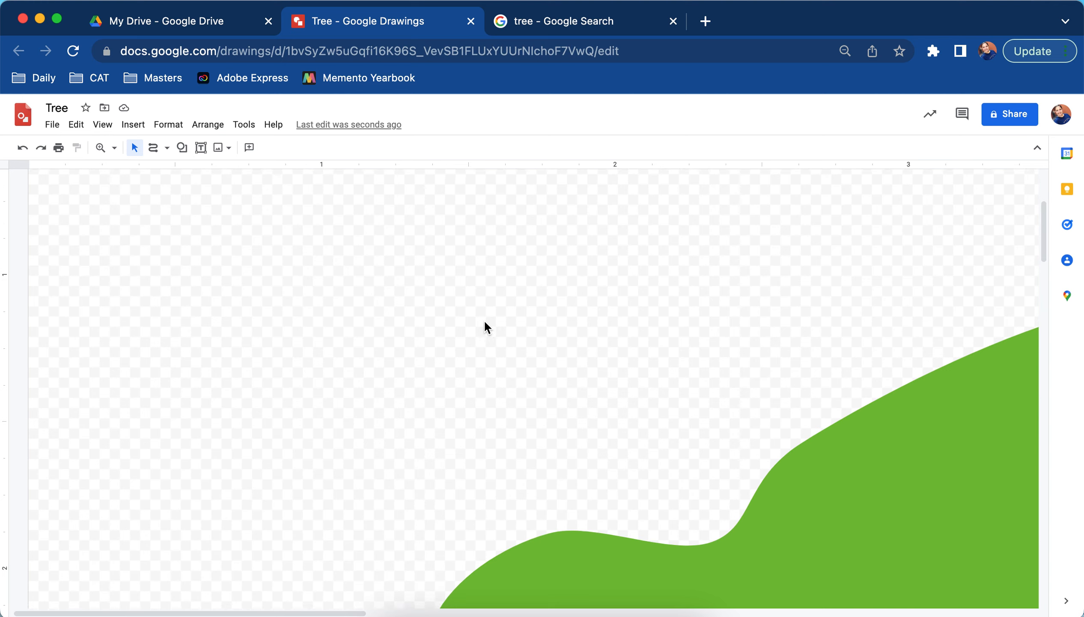
scroll(483, 320, "up", 1)
left_click(157, 149)
left_click(333, 273)
left_click(402, 223)
left_click(506, 249)
left_click(544, 357)
left_click(394, 516)
left_click(221, 506)
left_click(141, 333)
left_click(200, 204)
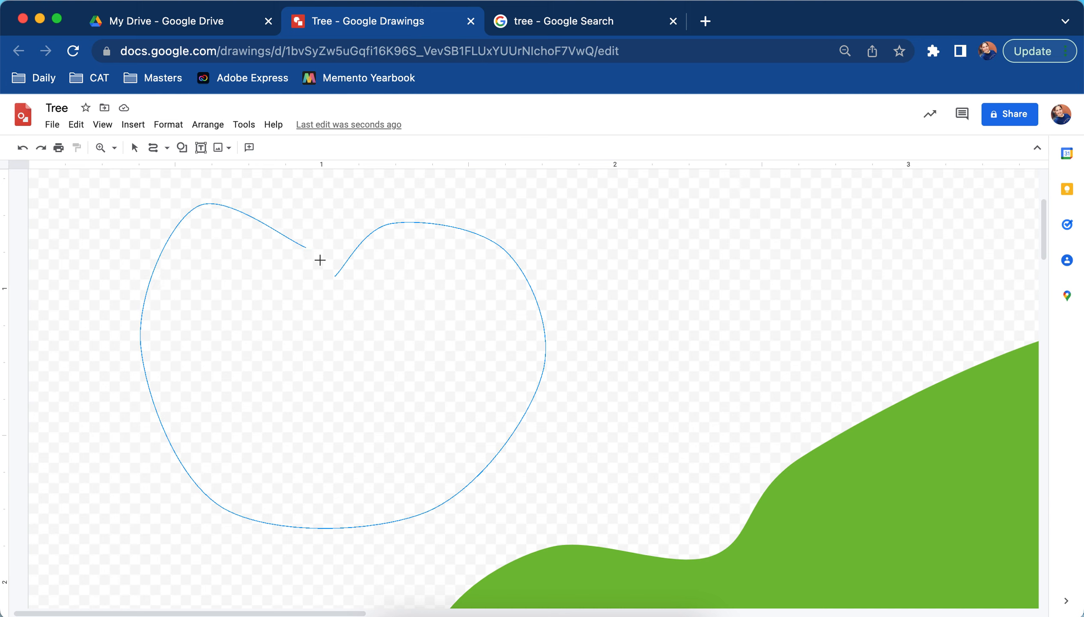
left_click(303, 215)
left_click(338, 275)
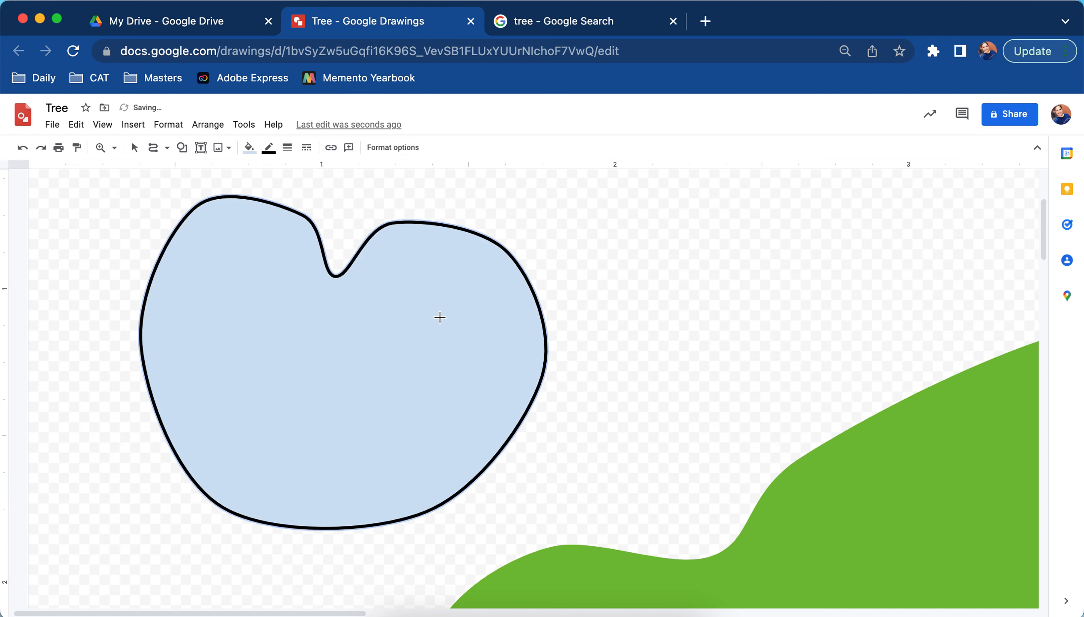
- Edit the apple-like shape's points to make its top notch shallower
double_click(324, 264)
left_click_drag(303, 217, 310, 212)
left_click_drag(334, 271, 345, 243)
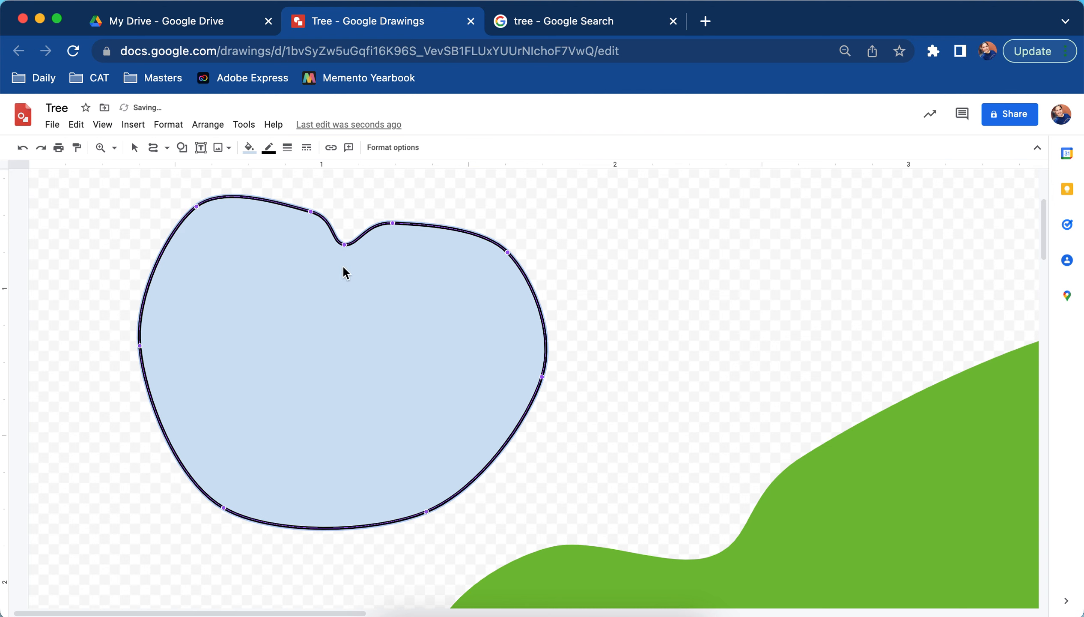
- Edit the apple shape's upper-left point to move it slightly lower and outward, and finish editing its points
scroll(435, 296, "up", 1)
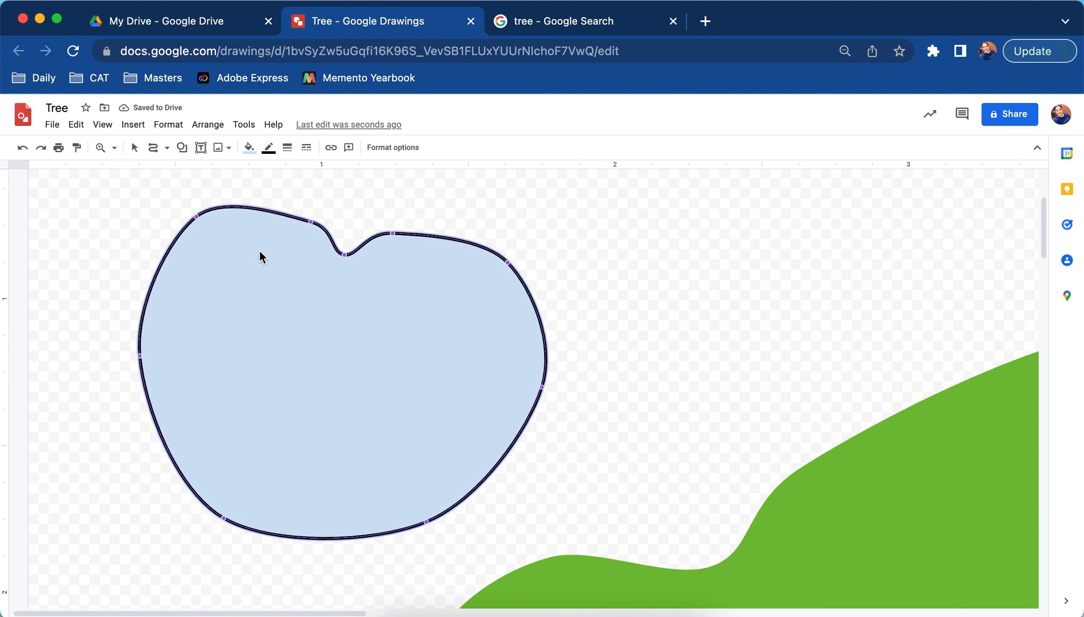
left_click_drag(197, 217, 189, 226)
left_click(606, 255)
- Draw a curved stem about 0.75 inches tall rising from the apple's notch and a pointed leaf about 0.6 inches wide beside it
scroll(468, 285, "up", 10)
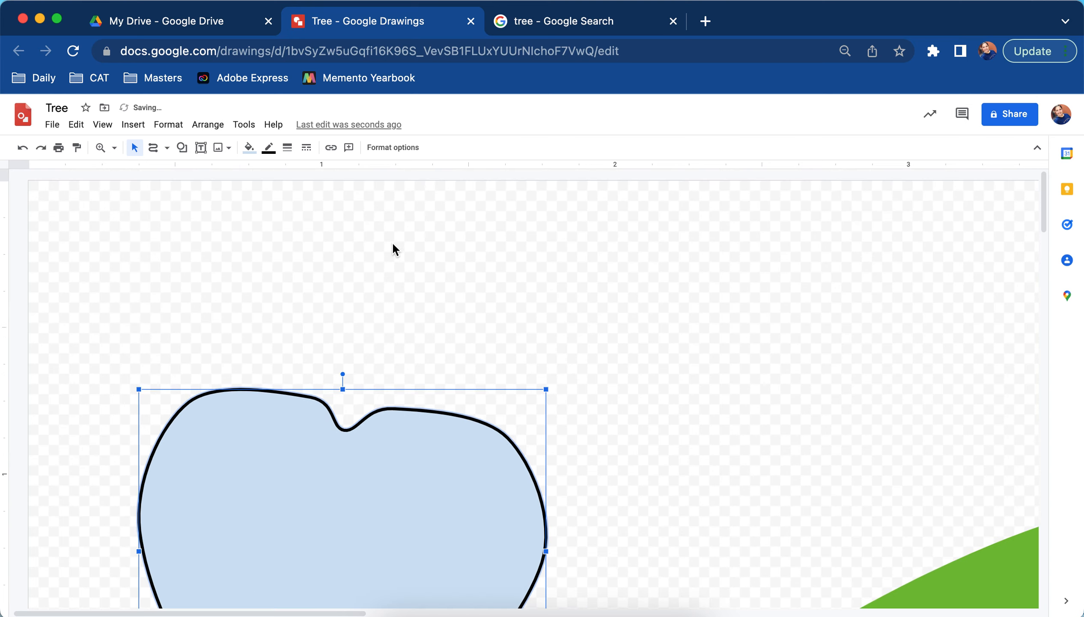
left_click(153, 147)
mouse_move(320, 452)
left_mouse_down()
mouse_move(358, 333)
mouse_move(334, 304)
mouse_move(333, 323)
mouse_move(394, 279)
mouse_move(457, 264)
mouse_move(445, 250)
mouse_move(474, 283)
mouse_move(401, 314)
mouse_move(376, 345)
mouse_move(362, 394)
mouse_move(361, 363)
mouse_move(318, 452)
left_mouse_up()
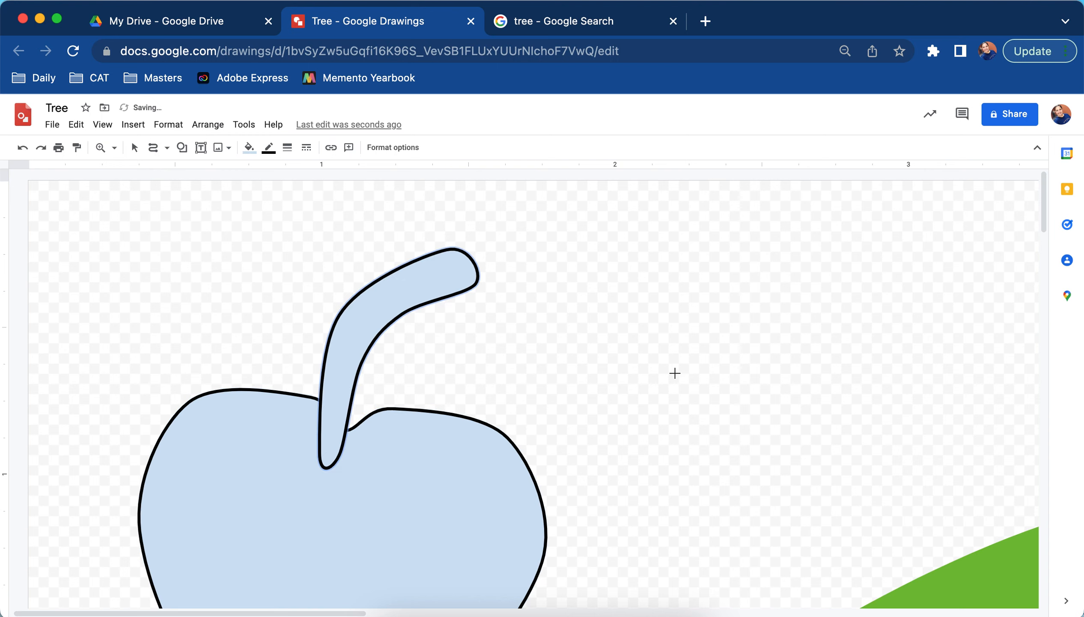
mouse_move(387, 375)
left_mouse_down()
mouse_move(441, 314)
mouse_move(538, 318)
mouse_move(558, 324)
mouse_move(575, 351)
mouse_move(529, 361)
mouse_move(481, 395)
mouse_move(386, 378)
left_mouse_up()
- Draw a narrow curved highlight about 0.4 inches tall inside the apple's right edge
scroll(588, 398, "down", 3)
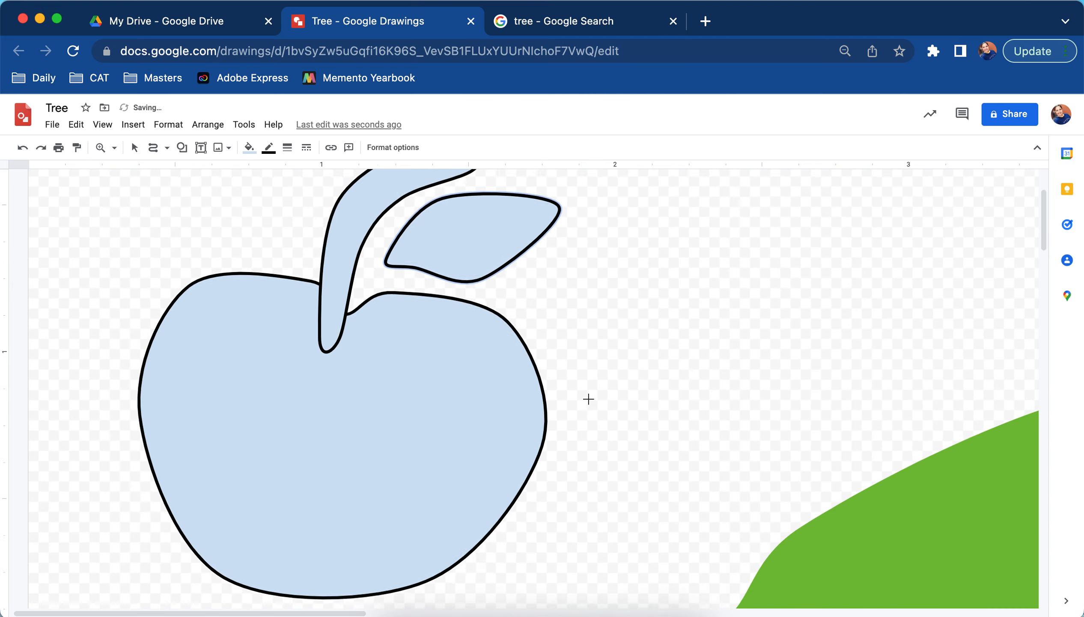
mouse_move(499, 348)
left_mouse_down()
mouse_move(524, 397)
mouse_move(525, 454)
mouse_move(487, 471)
left_mouse_up()
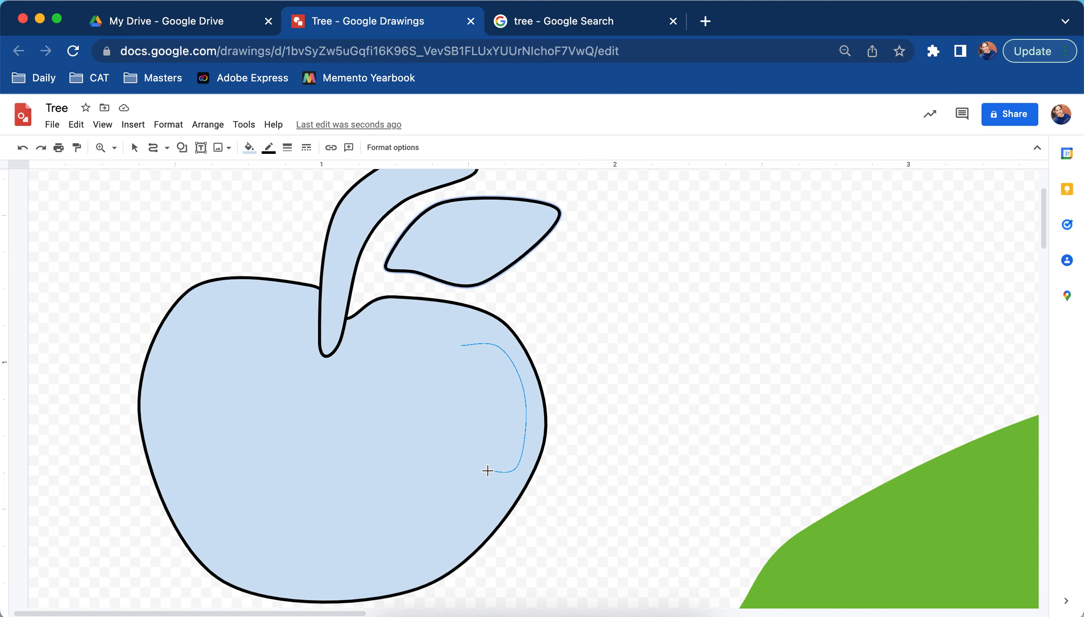
left_click_drag(503, 396, 461, 345)
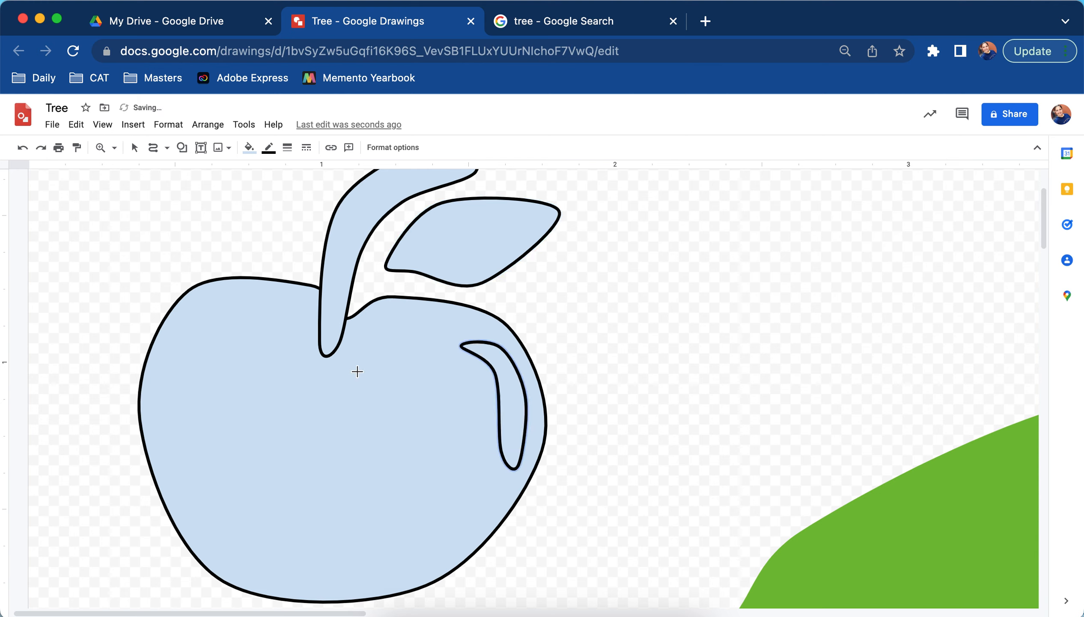
- Fill the apple body with dark red and the stem with the custom brown
left_click(263, 340)
left_click(249, 159)
left_click(278, 299)
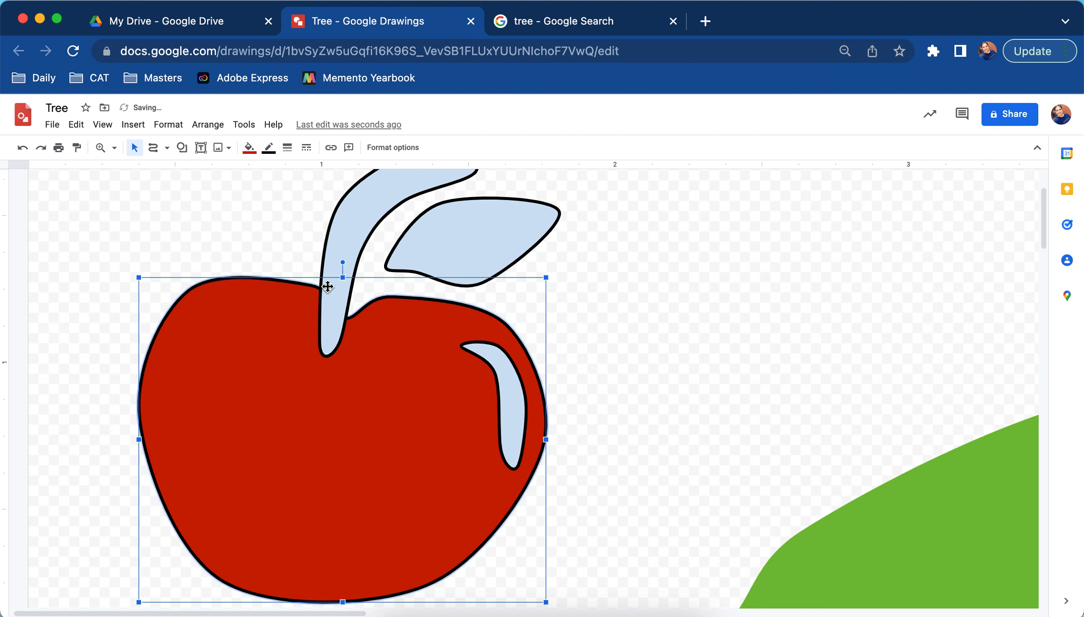
left_click(356, 211)
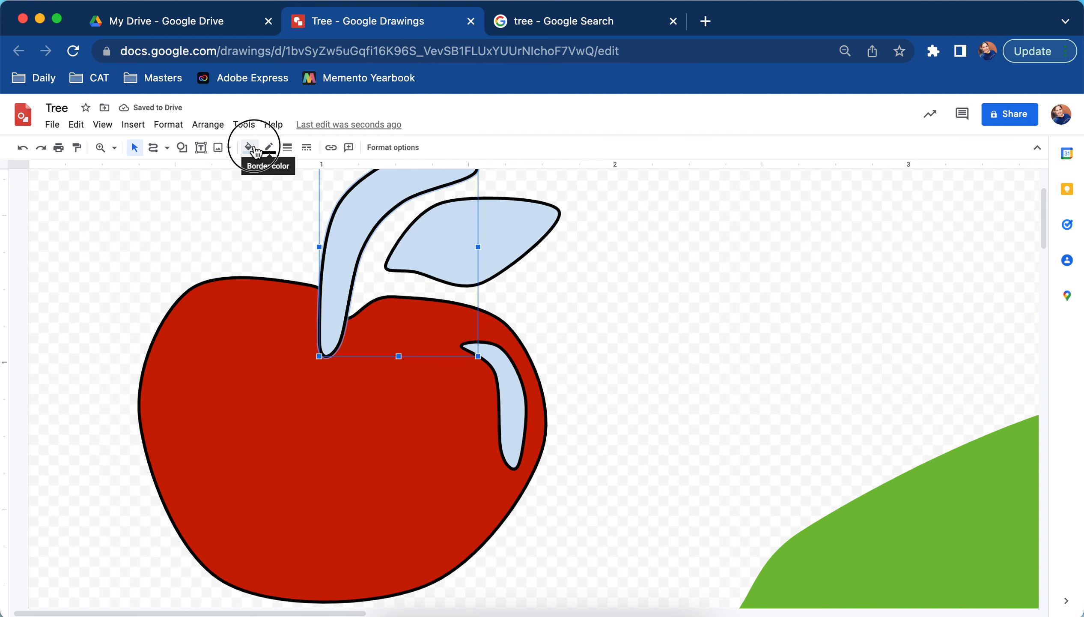
left_click(250, 148)
left_click(272, 211)
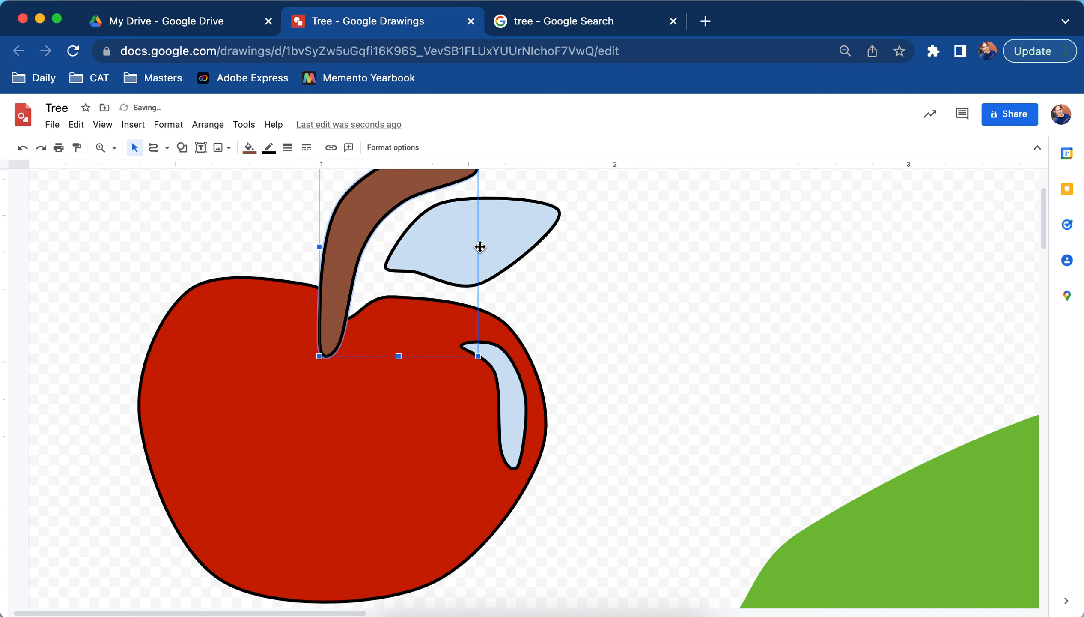
- Fill the apple's leaf with the semi-transparent custom green
left_click(501, 227)
scroll(583, 253, "up", 1)
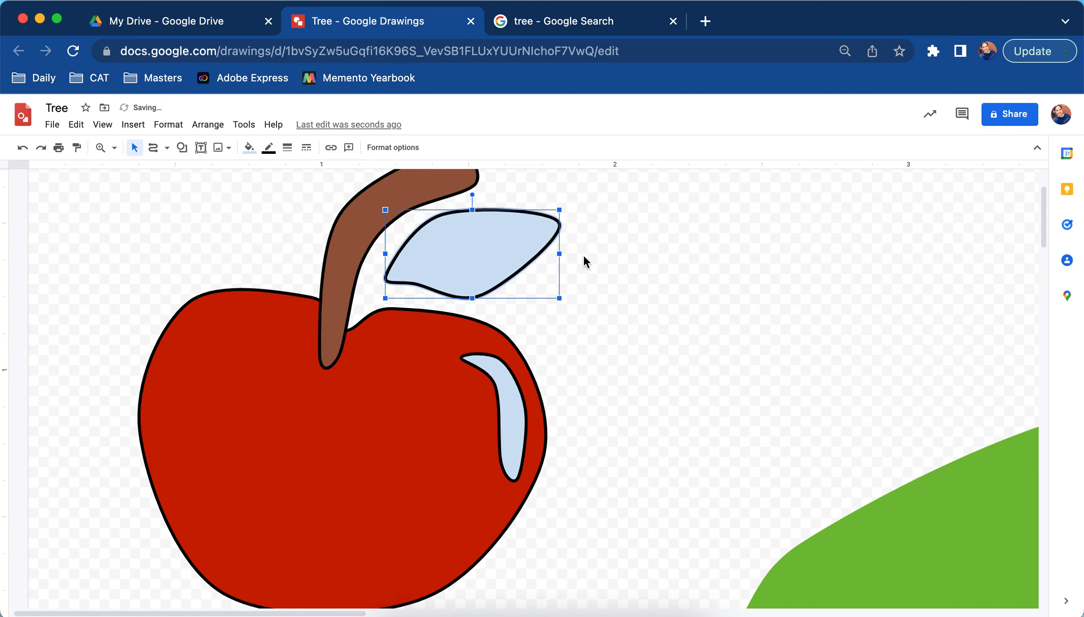
left_click(249, 148)
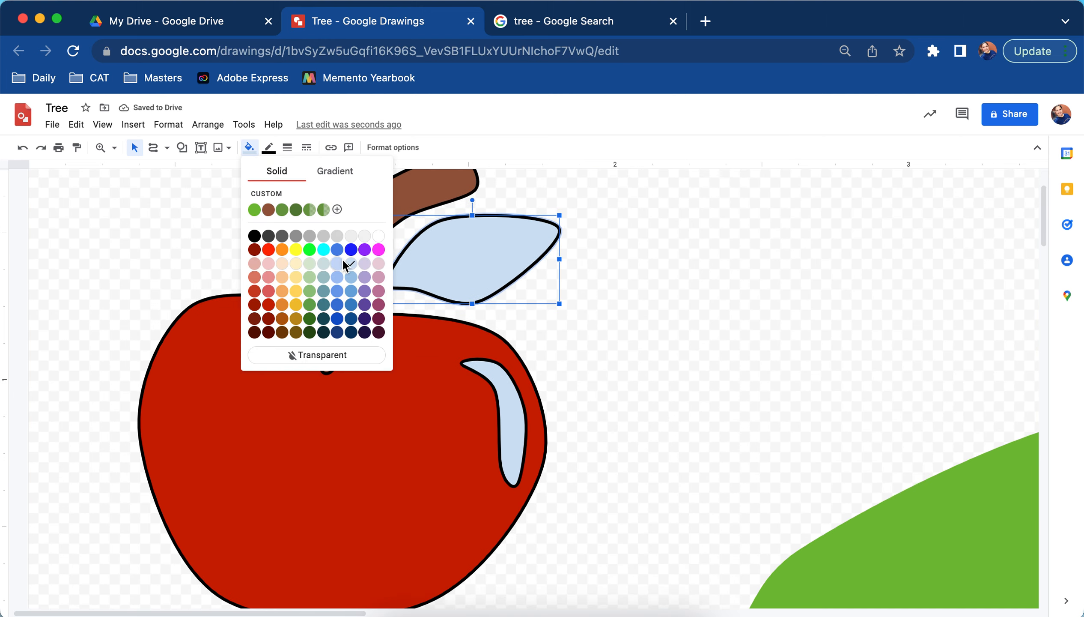
left_click(309, 210)
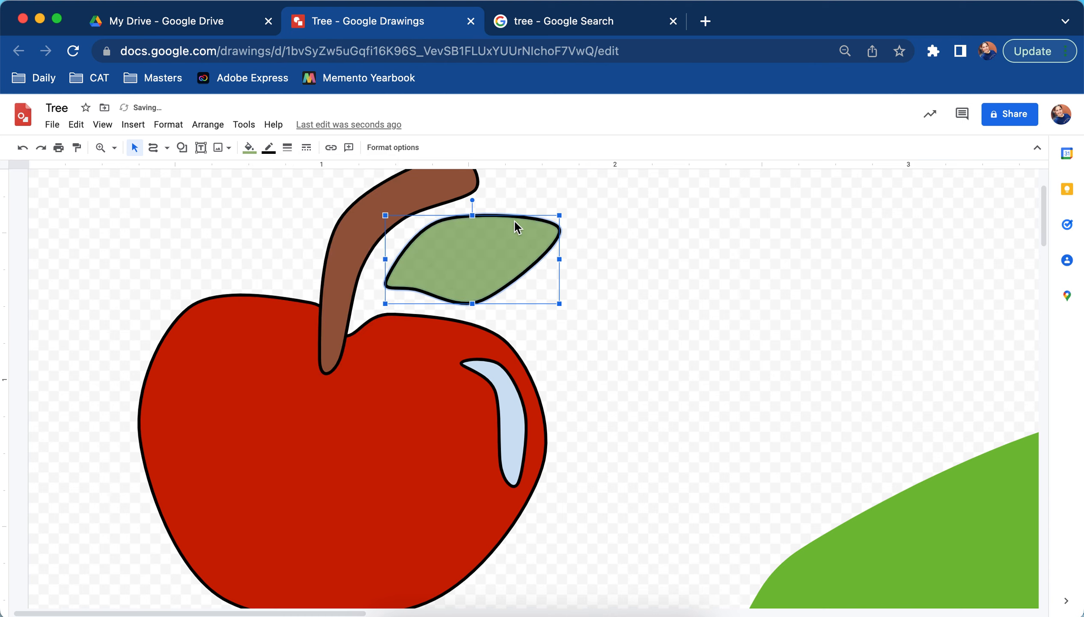
left_click(559, 370)
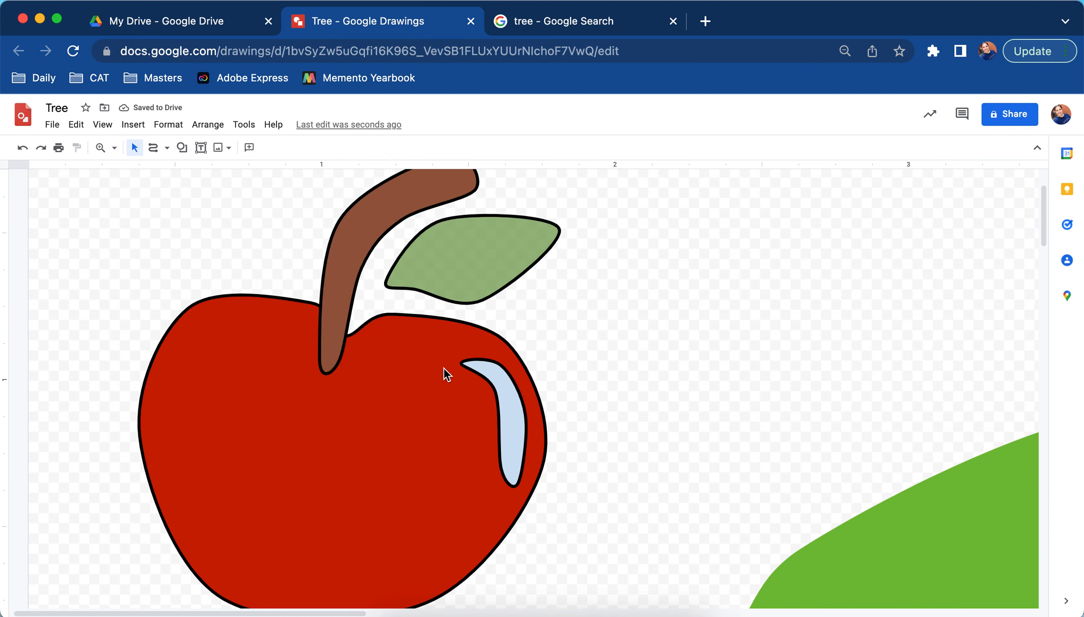
- Fill the curved highlight on the apple with white
left_click(496, 396)
left_click(259, 153)
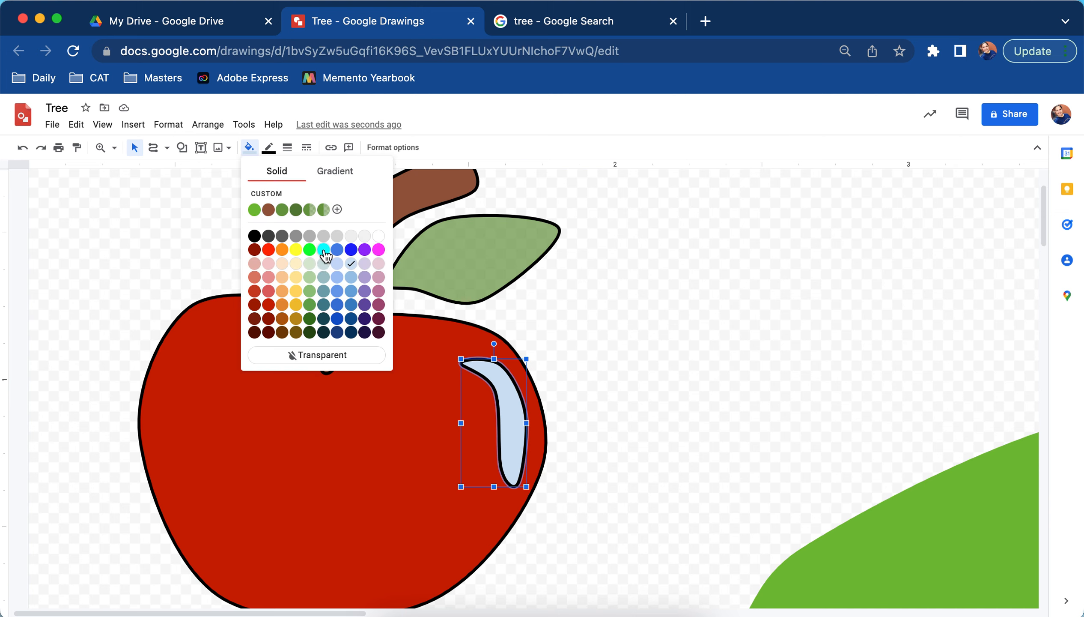
left_click(380, 236)
left_click(651, 352)
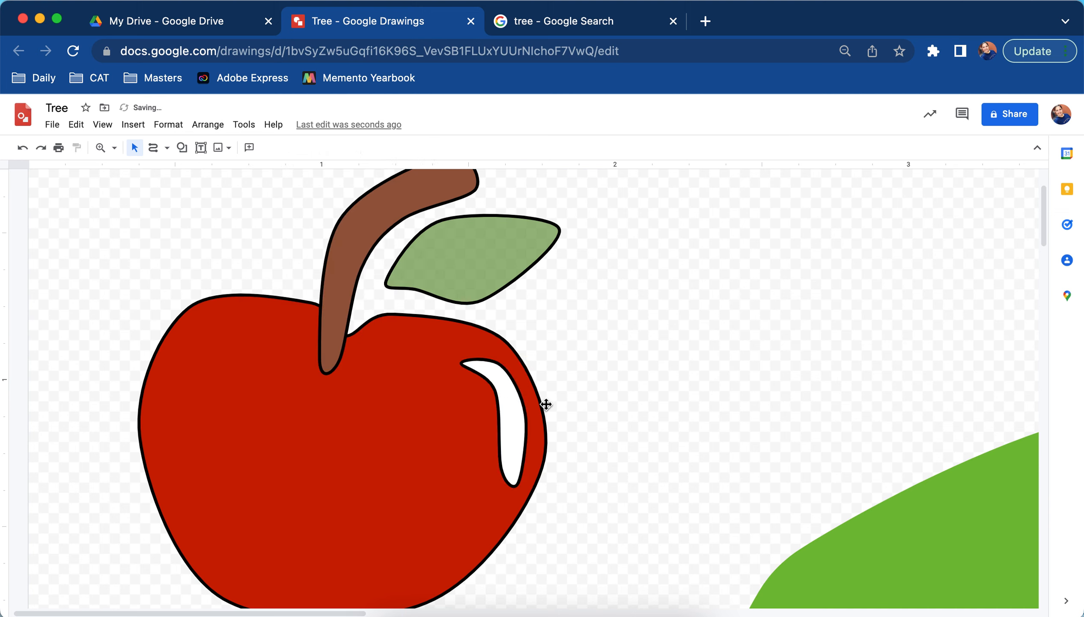
- Fill the apple's leaf with the solid bright custom green used for the tree canopy
left_click(467, 291)
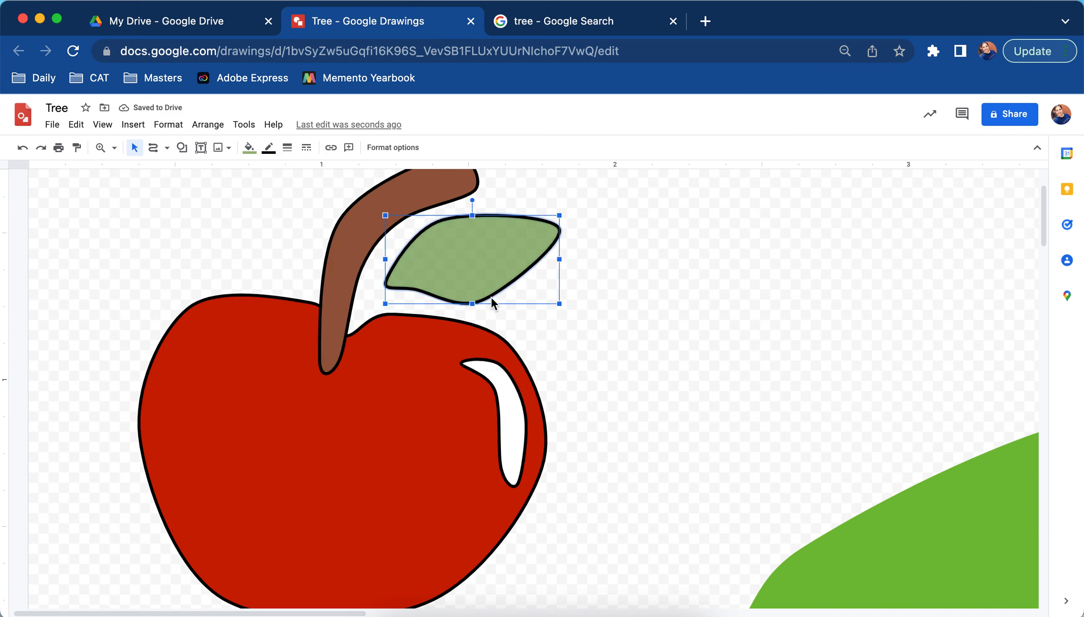
left_click(250, 148)
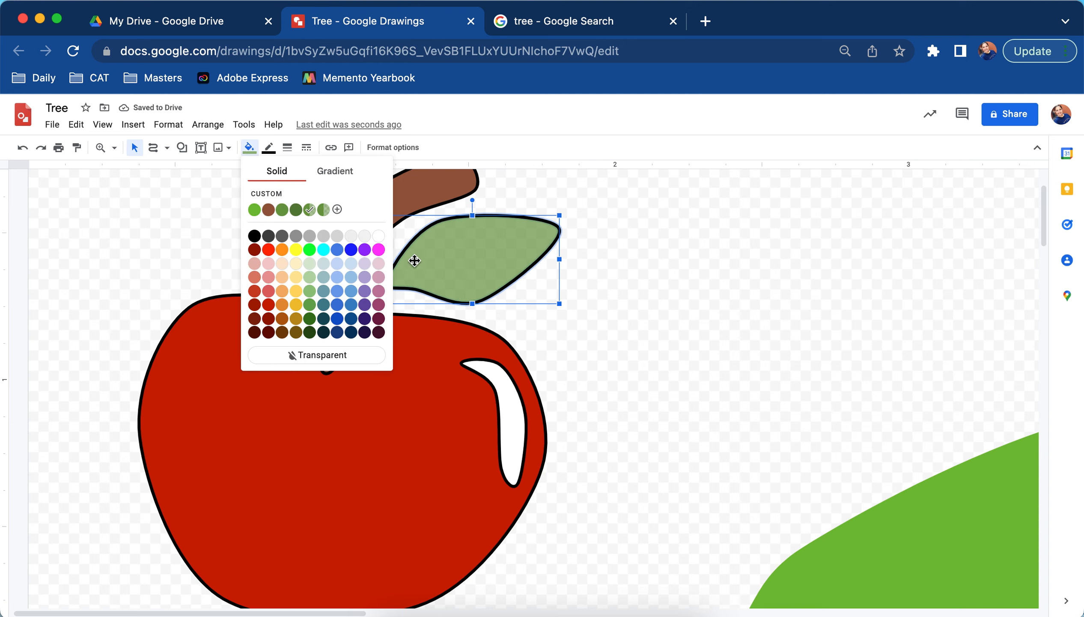
left_click(255, 209)
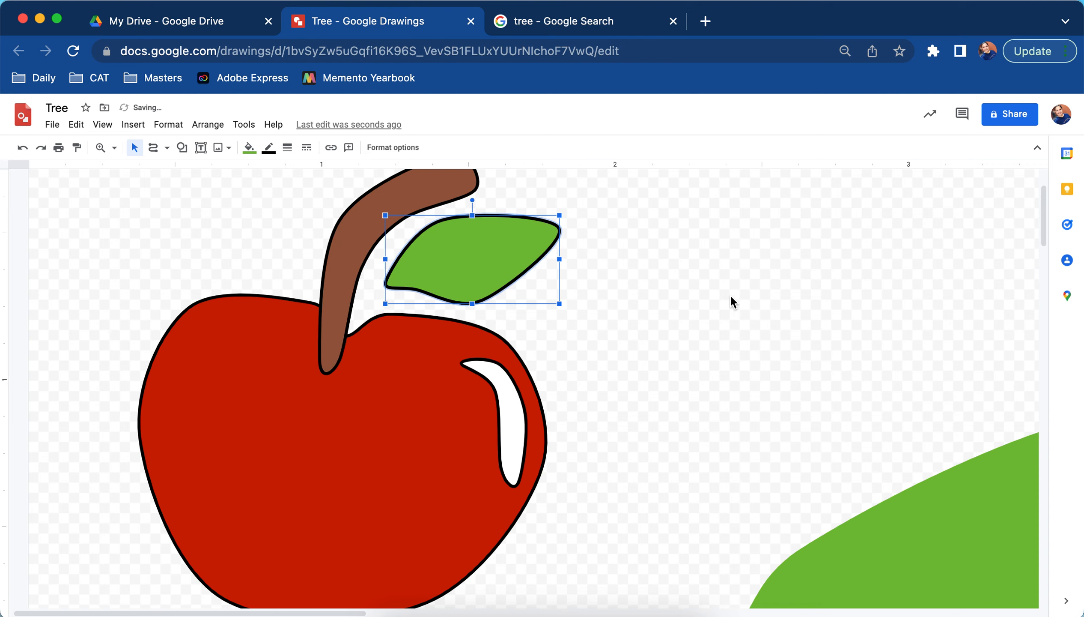
left_click(653, 377)
- Rotate the stem slightly counterclockwise and reposition its base in the apple's notch
scroll(409, 343, "up", 2)
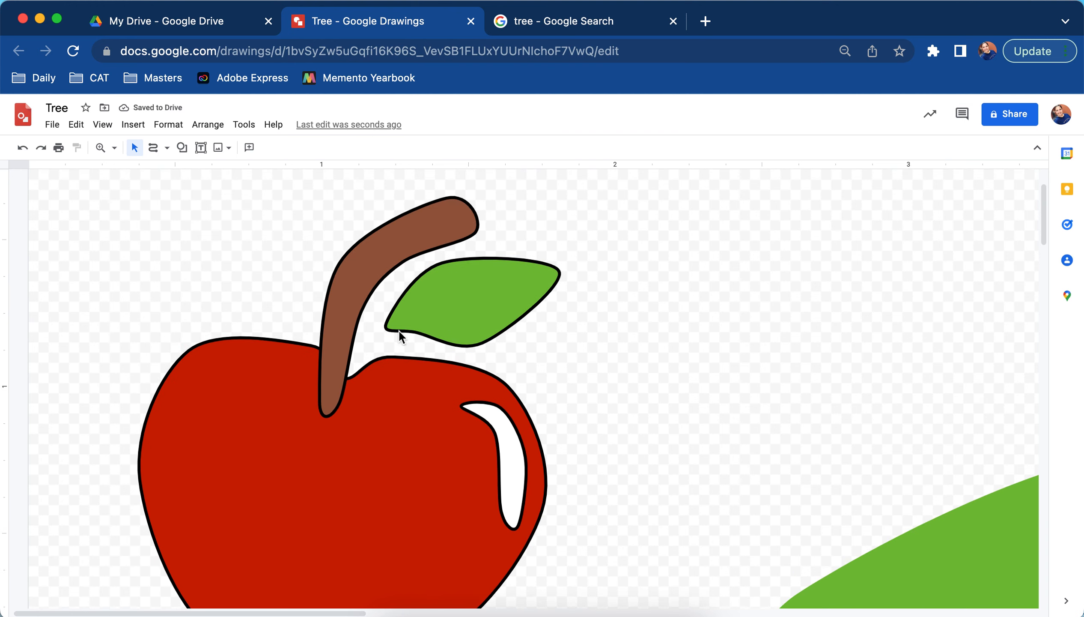
left_click(400, 334)
left_click_drag(399, 184, 369, 188)
left_click_drag(364, 288, 359, 286)
left_click(648, 319)
- Move the leaf against the lower part of the stem and rotate it counterclockwise so its tip points upward
left_click(439, 321)
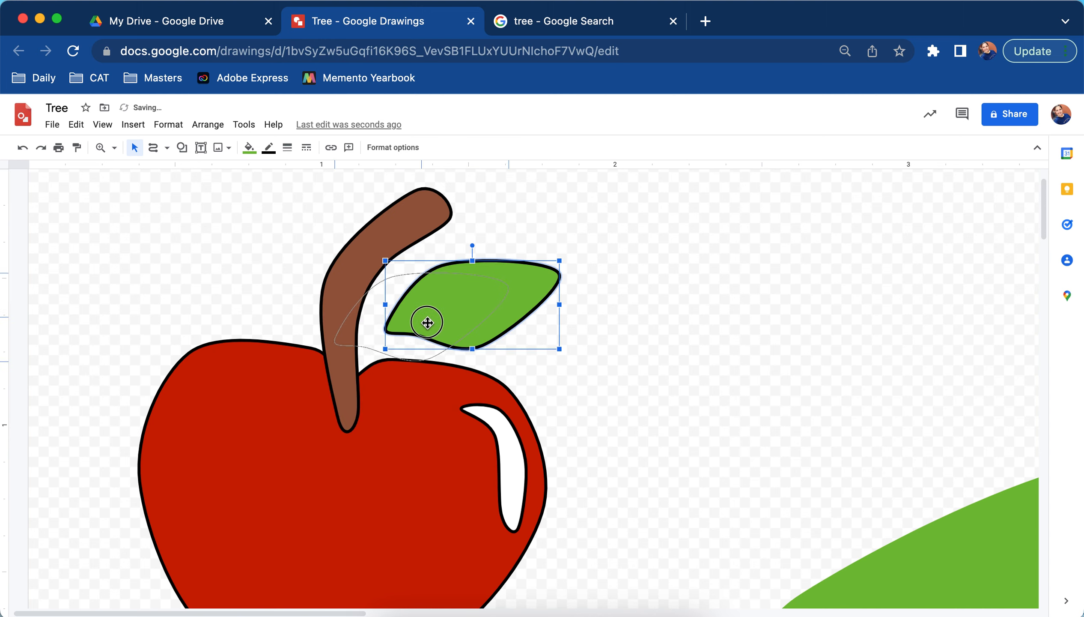
left_click_drag(430, 329, 385, 348)
left_click(710, 337)
scroll(674, 414, "down", 2)
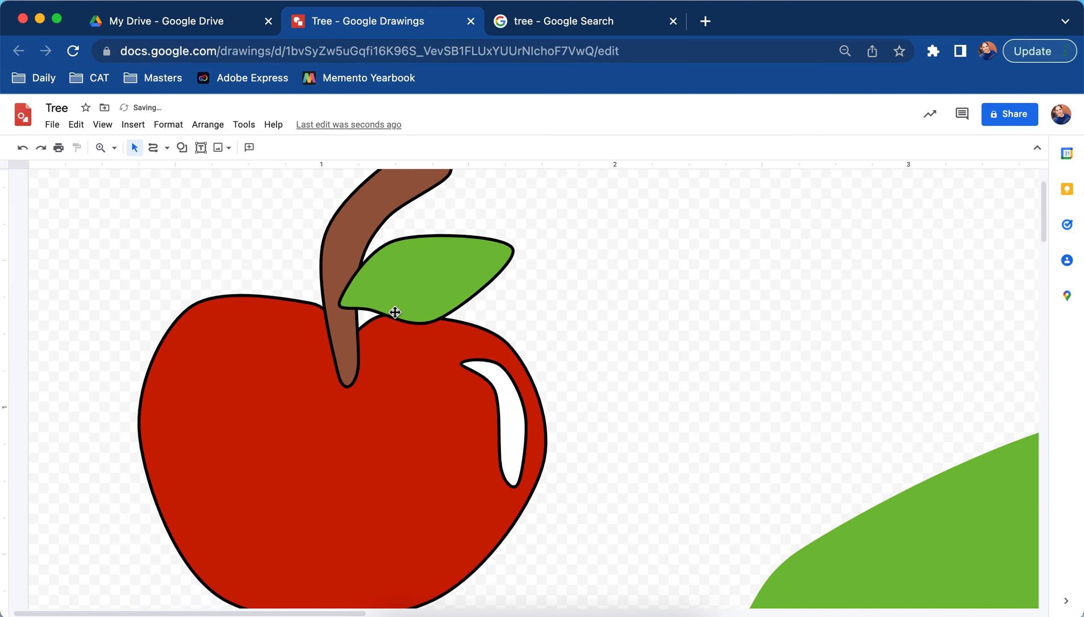
left_click(394, 312)
left_click_drag(424, 224, 397, 213)
left_click(650, 409)
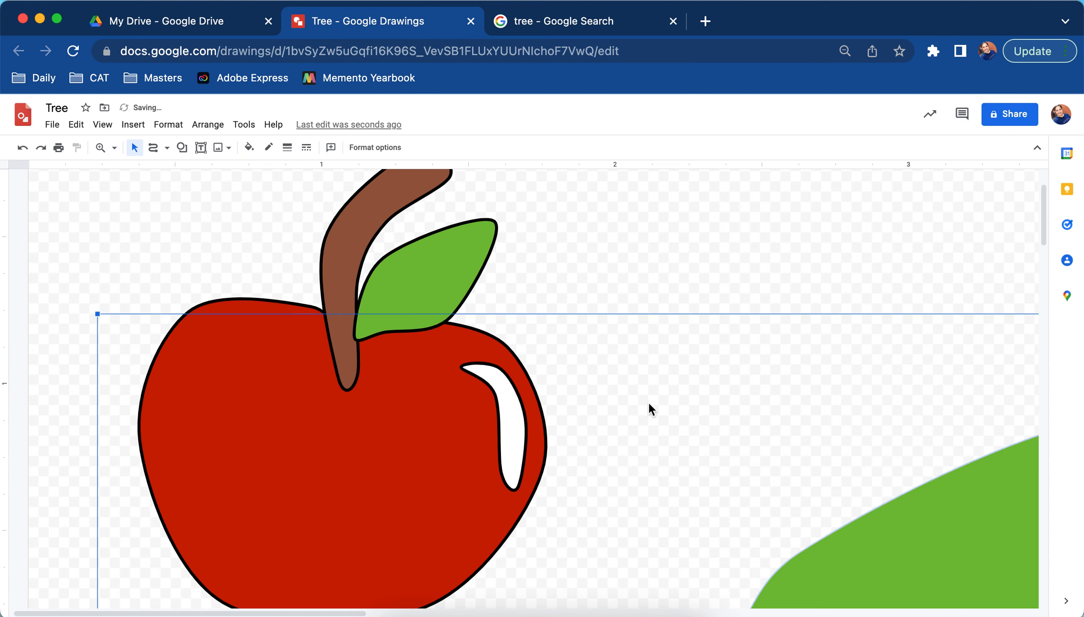
left_click(477, 302)
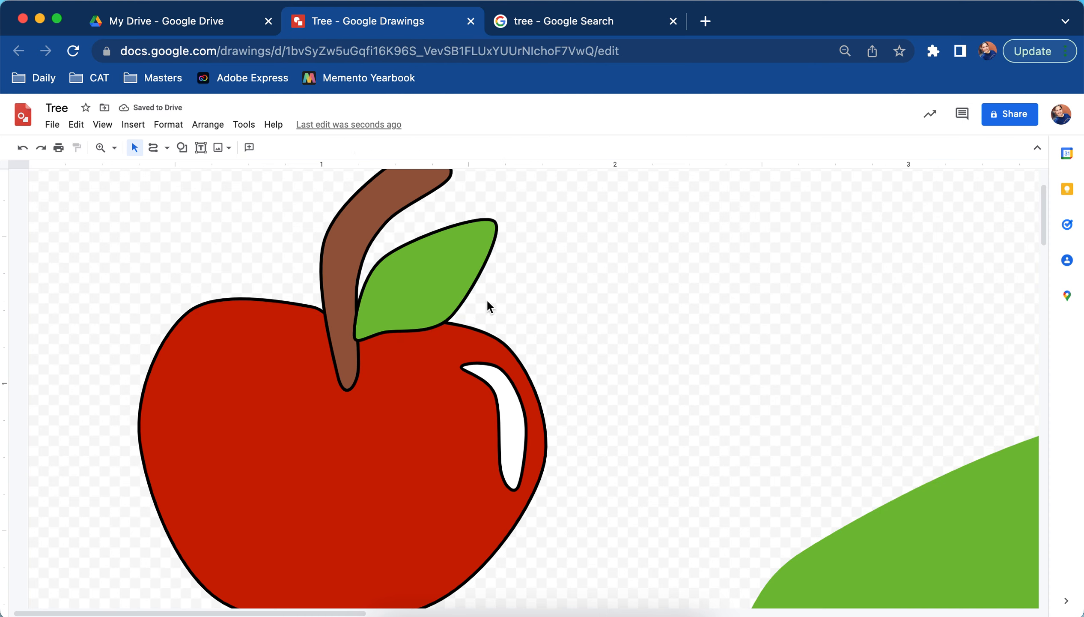
left_click(114, 148)
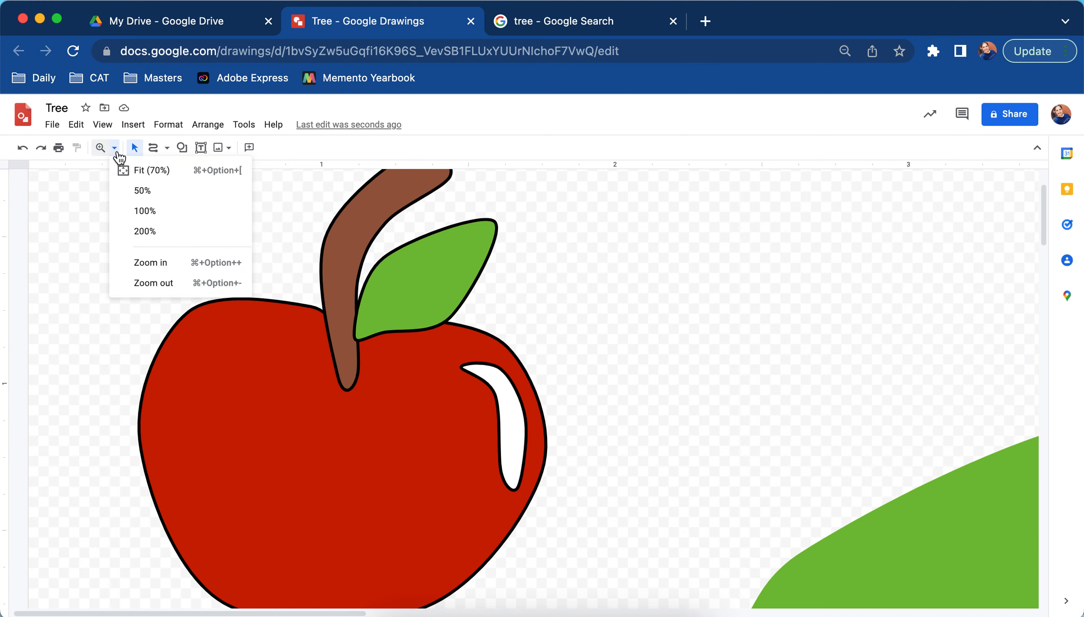
left_click(610, 223)
left_click_drag(69, 185, 640, 435)
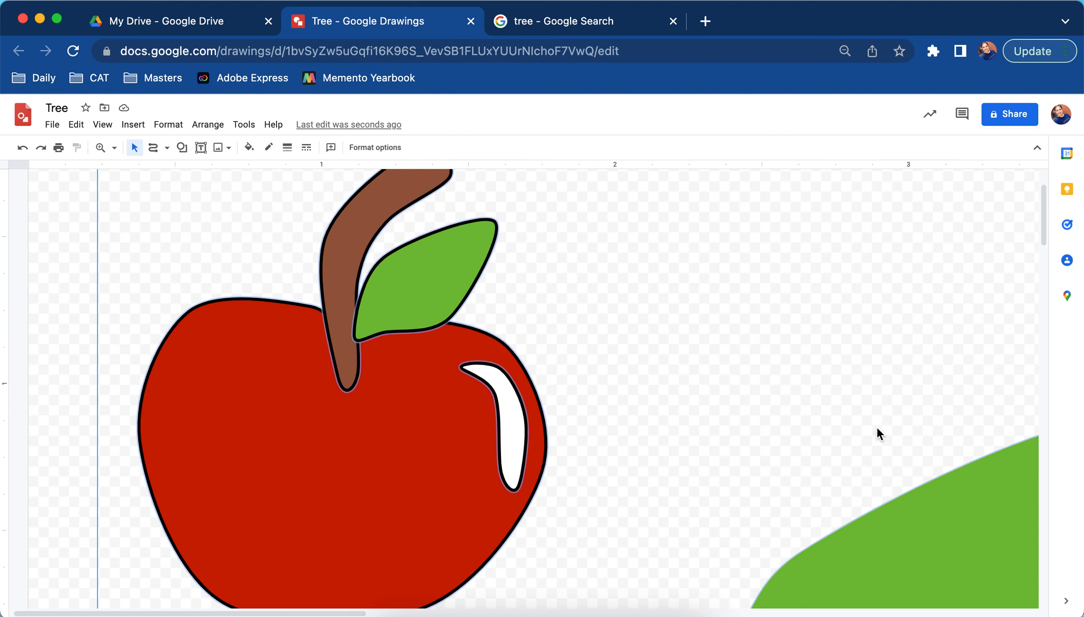
left_click(56, 244)
- Group the apple body, stem, leaf and highlight into one object, leaving the tree out
scroll(579, 333, "up", 1)
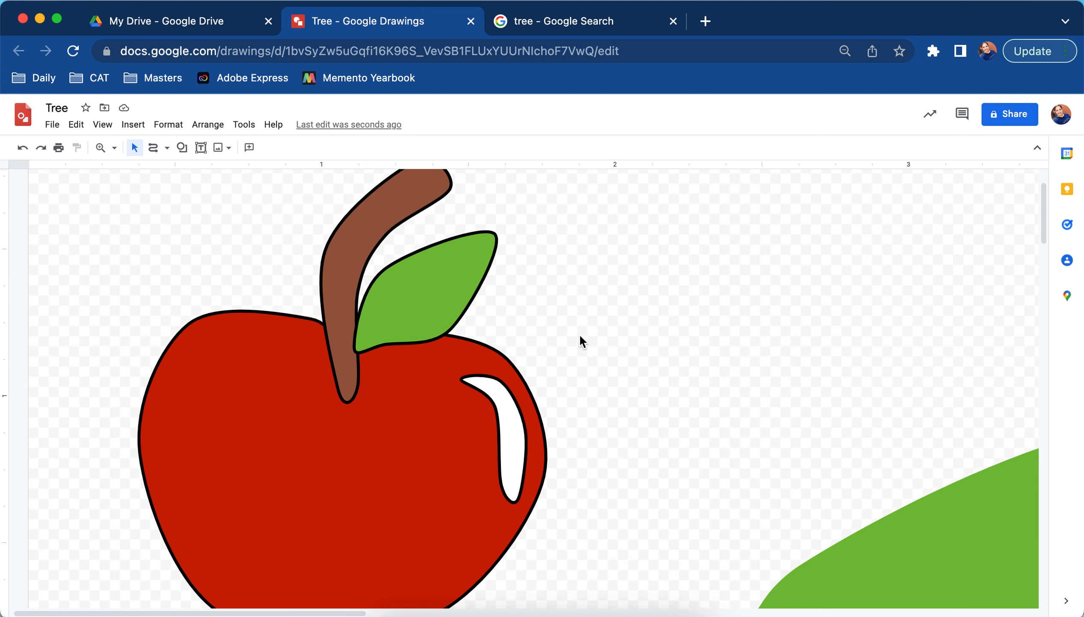
left_click(371, 230)
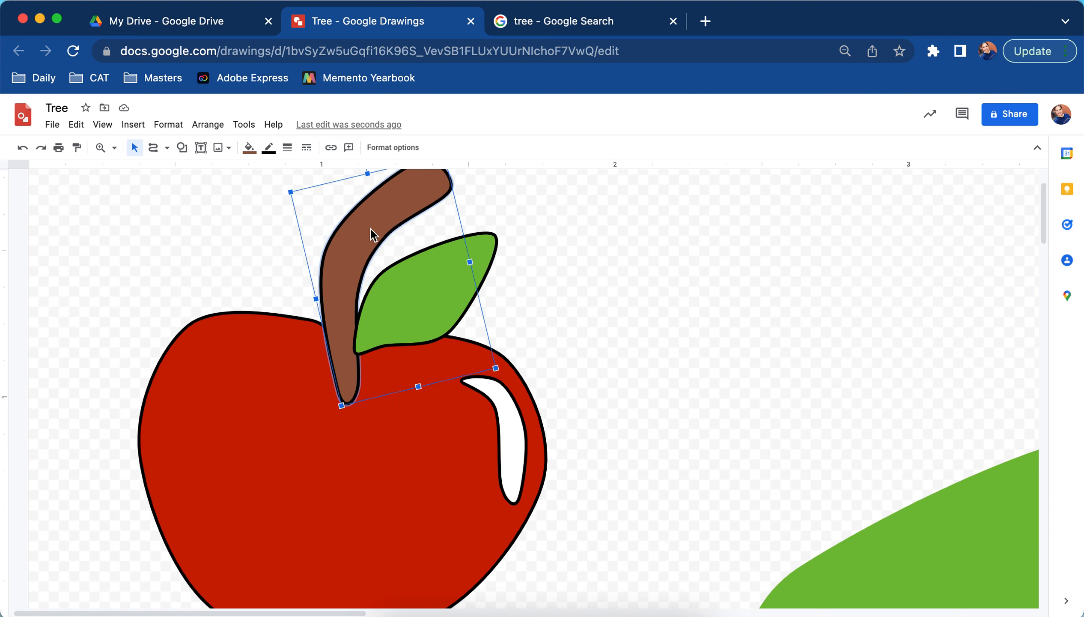
left_click(431, 291, "shift")
left_click(447, 376, "shift")
left_click(485, 389, "shift")
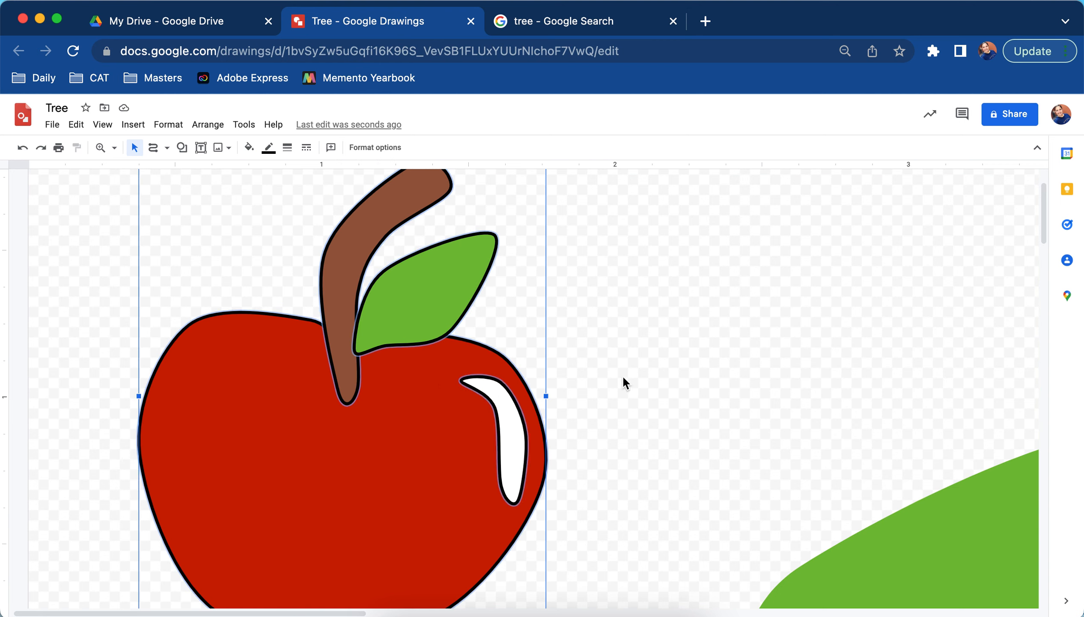
right_click(385, 309)
left_click(479, 542)
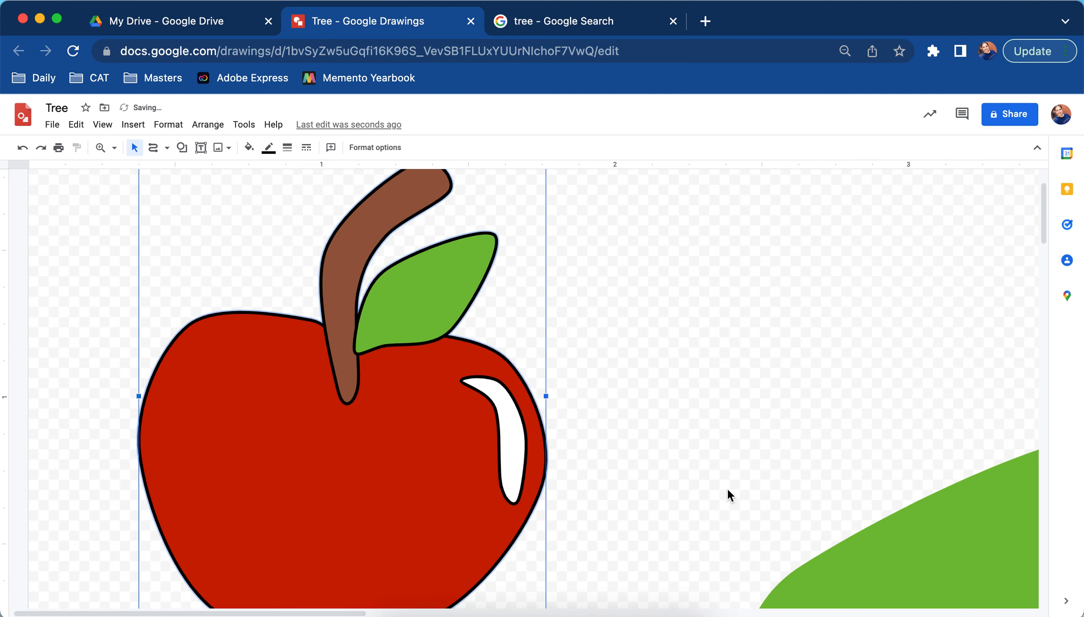
- Shrink the grouped apple to about 0.7 inches wide and place it on the left part of the tree canopy
left_click(115, 148)
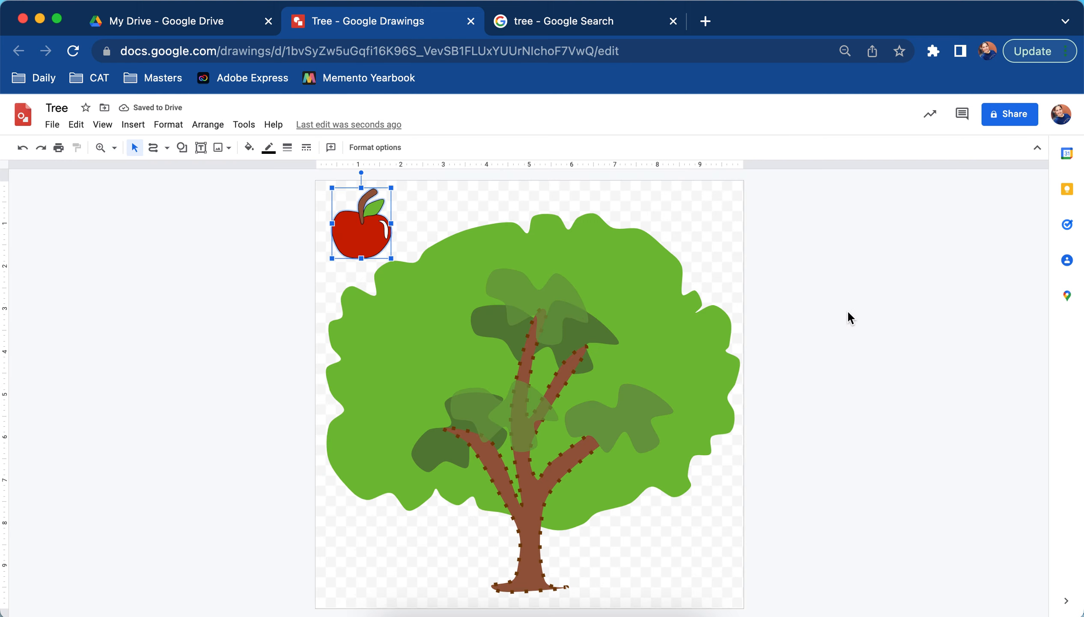
left_click(847, 313)
left_click(360, 249)
left_click_drag(332, 188, 353, 209)
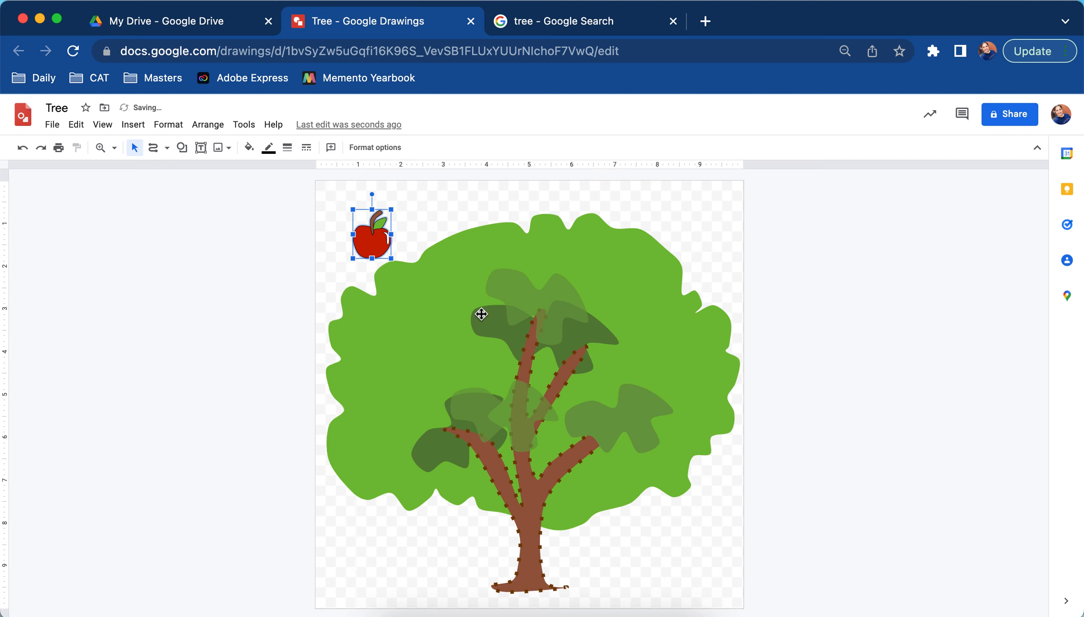
left_click_drag(429, 337, 429, 337)
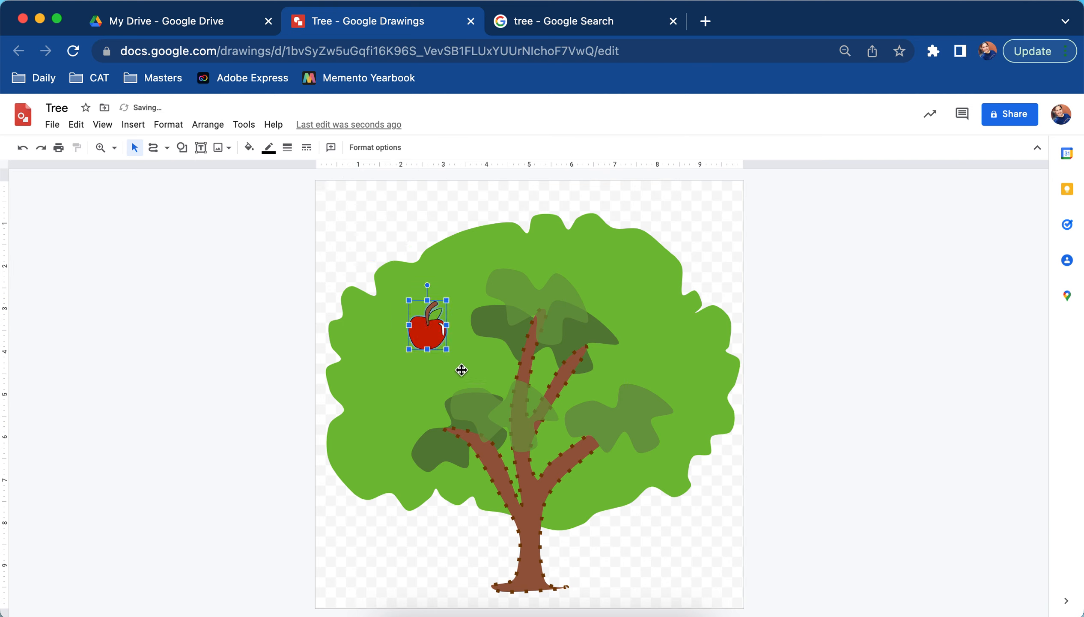
left_click_drag(406, 300, 413, 307)
- Duplicate the apple twice and position the three apples at the tips of the lower right, lower left and upper right branches
key("super+d")
left_click_drag(587, 436, 607, 403)
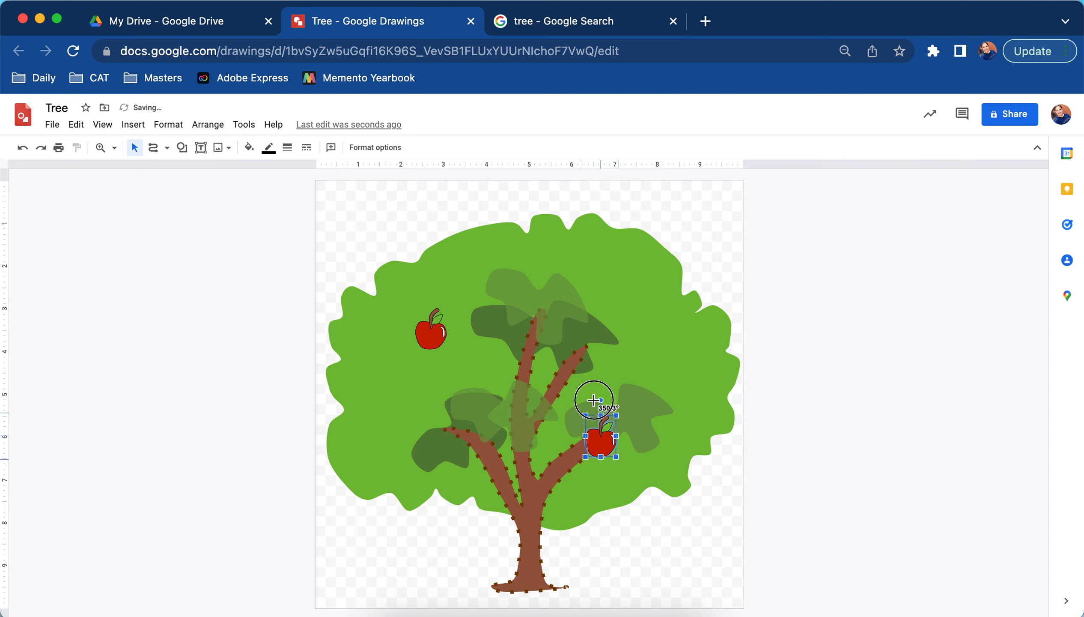
left_click(441, 339)
left_click_drag(460, 429, 462, 435)
key("ctrl+d")
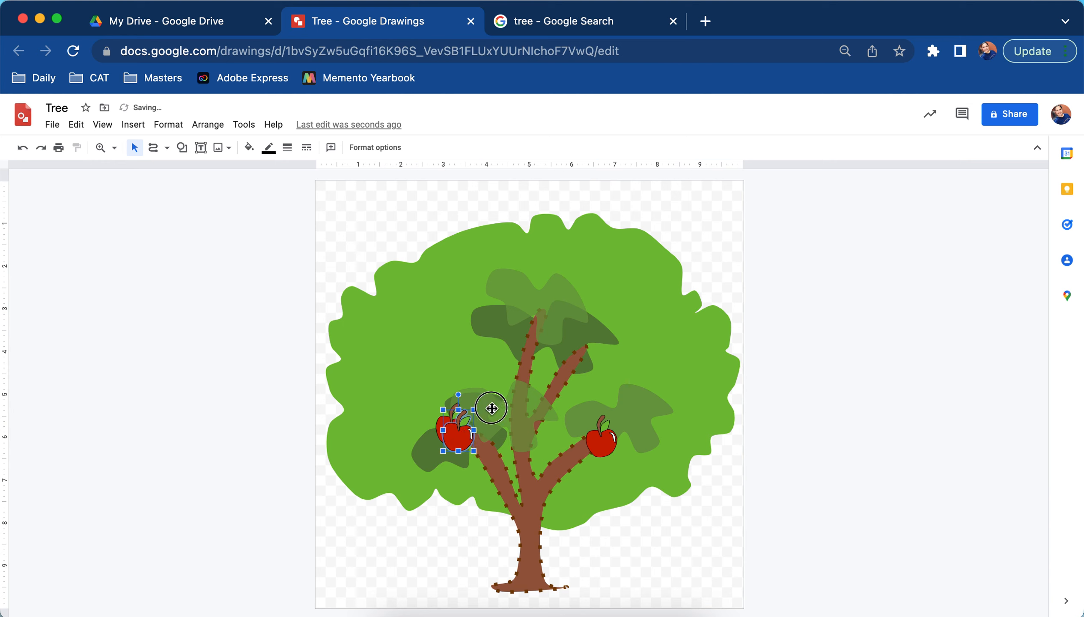
left_click_drag(599, 352, 600, 351)
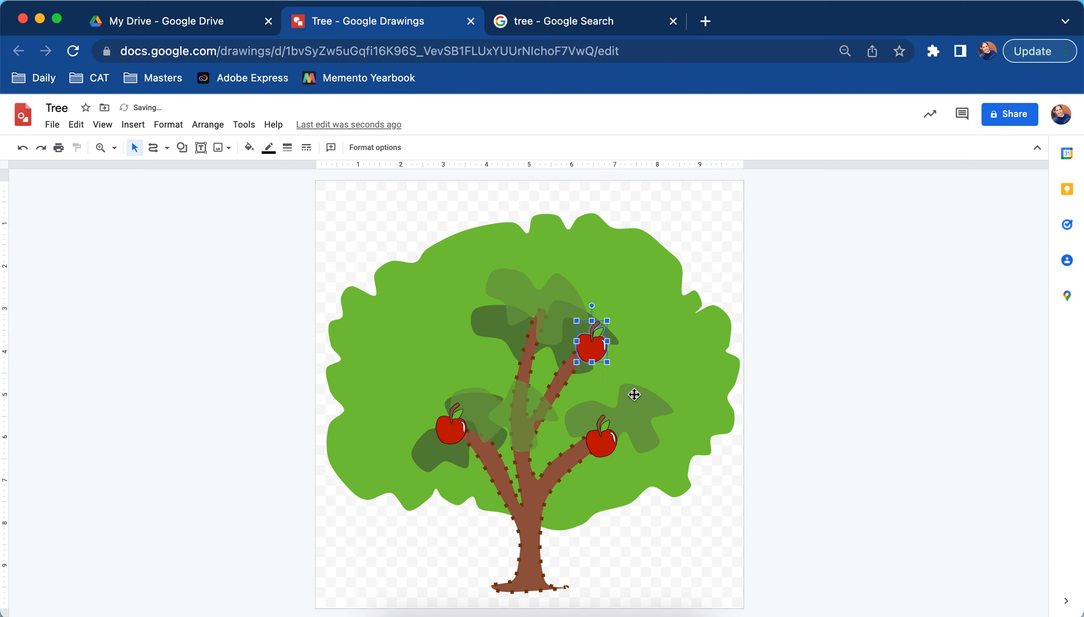
- Duplicate the apple twice, placing one copy in the left canopy and one in the upper right canopy, each tilted slightly counterclockwise
key("ctrl+z")
left_click_drag(466, 444, 426, 349)
left_click_drag(424, 306, 407, 310)
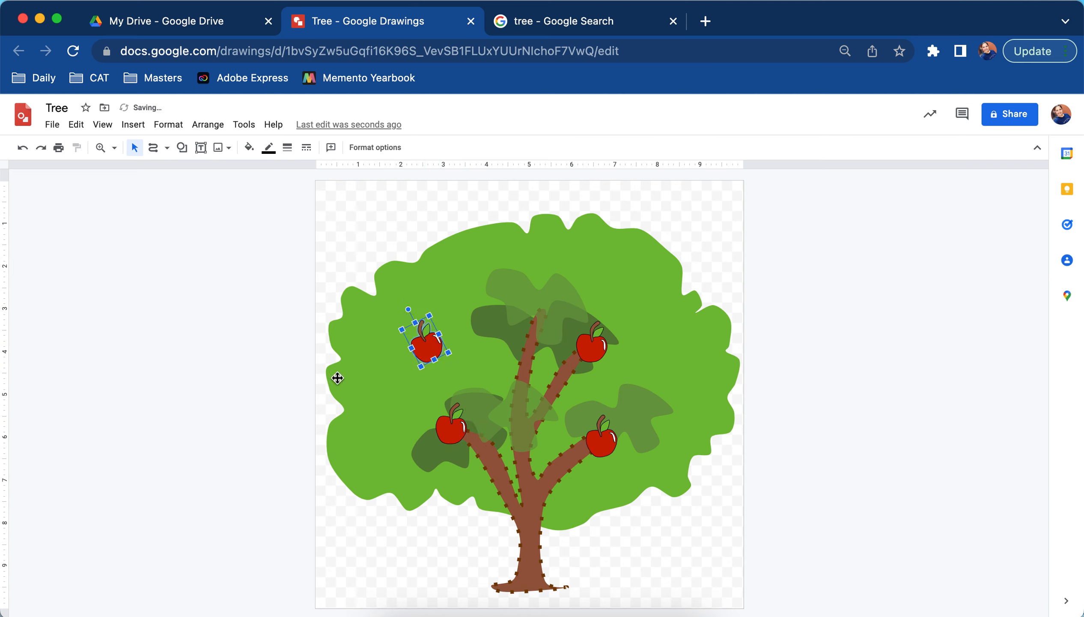
key("ctrl+z")
key("ctrl+z")
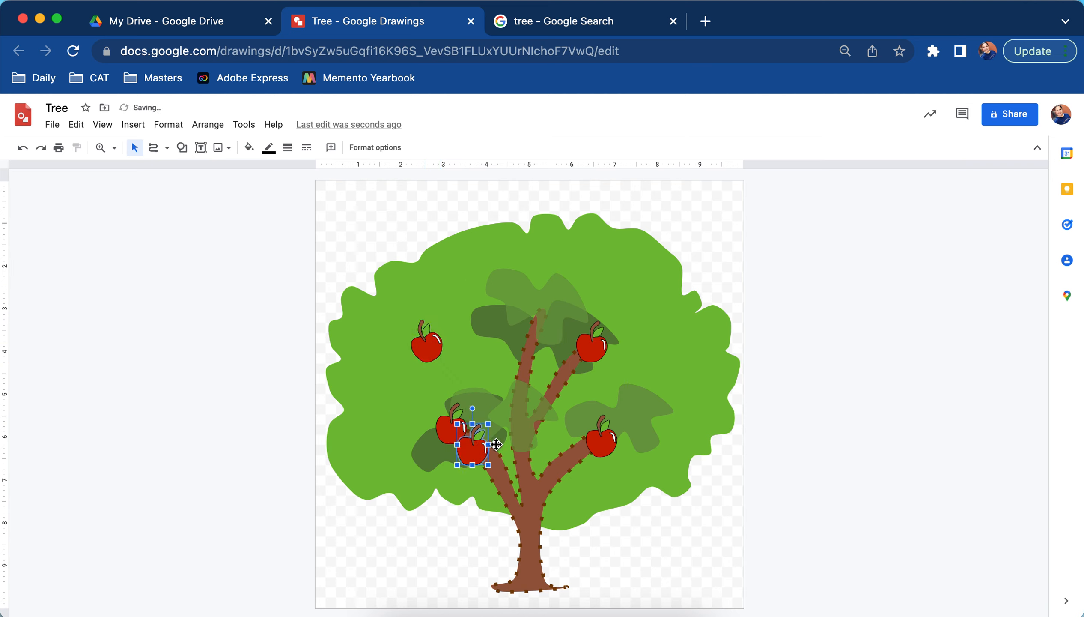
left_click_drag(473, 444, 636, 285)
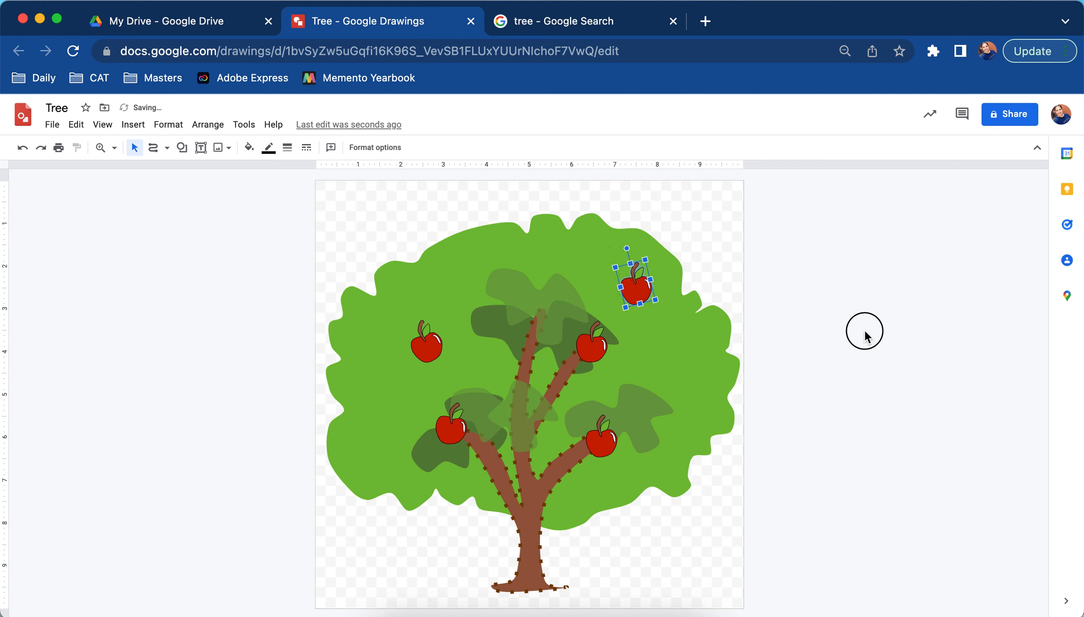
left_click(864, 333)
left_click(903, 341)
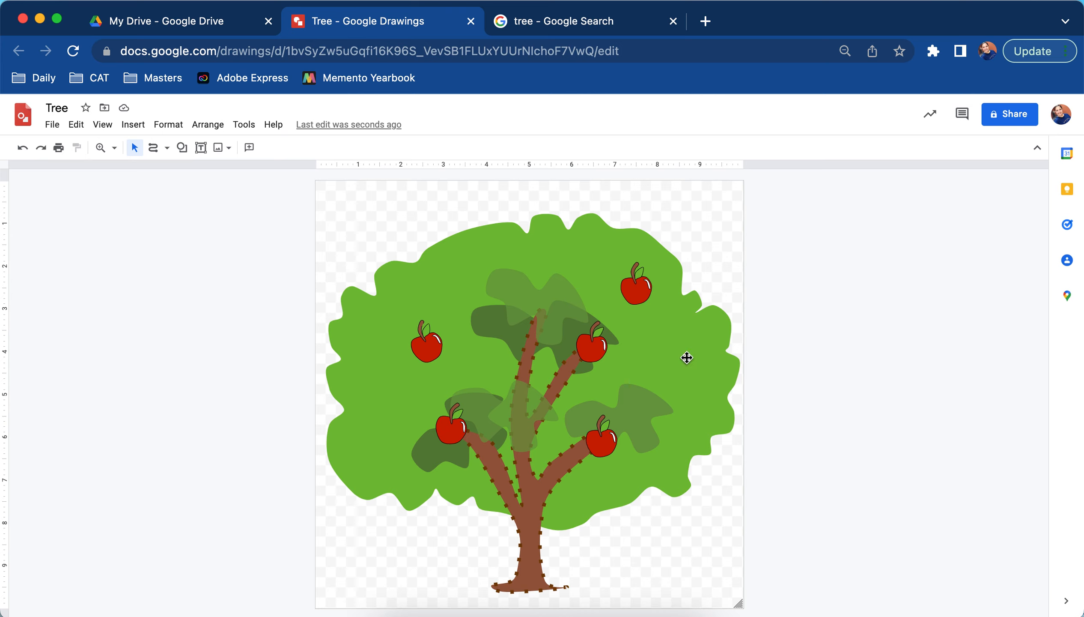
- Select the tree together with all five apples and group them into one object
left_click(641, 285)
left_click(515, 262)
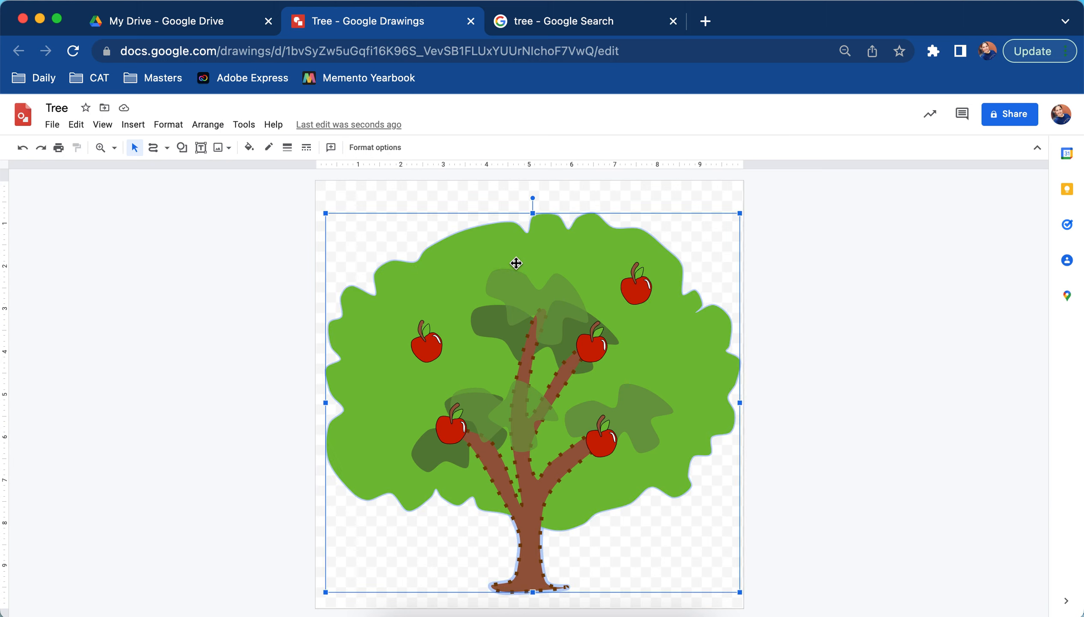
left_click(802, 300)
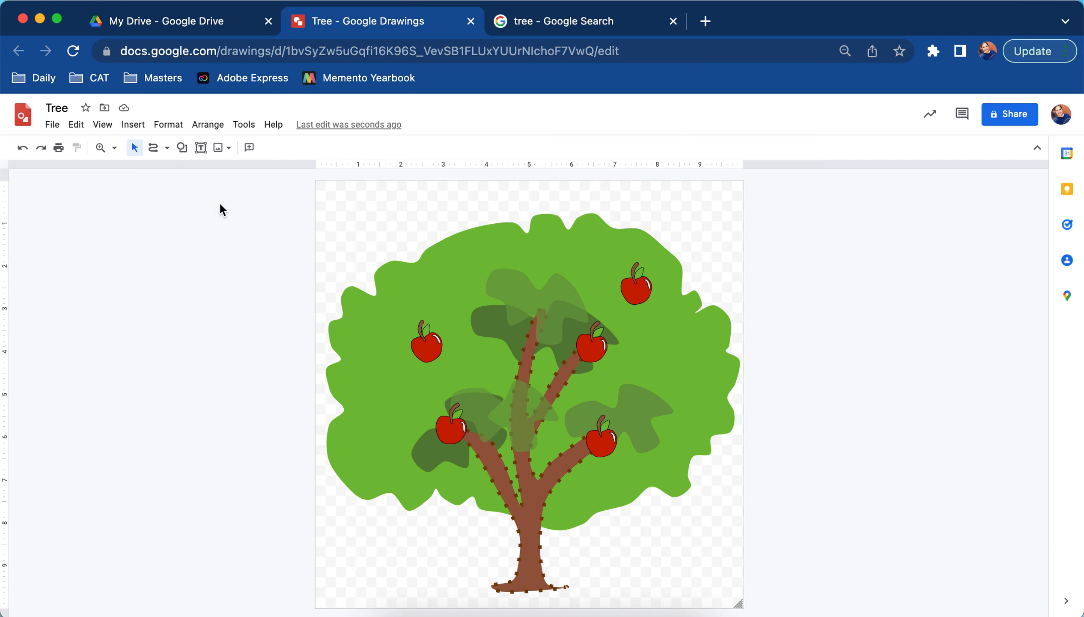
left_click_drag(261, 186, 829, 584)
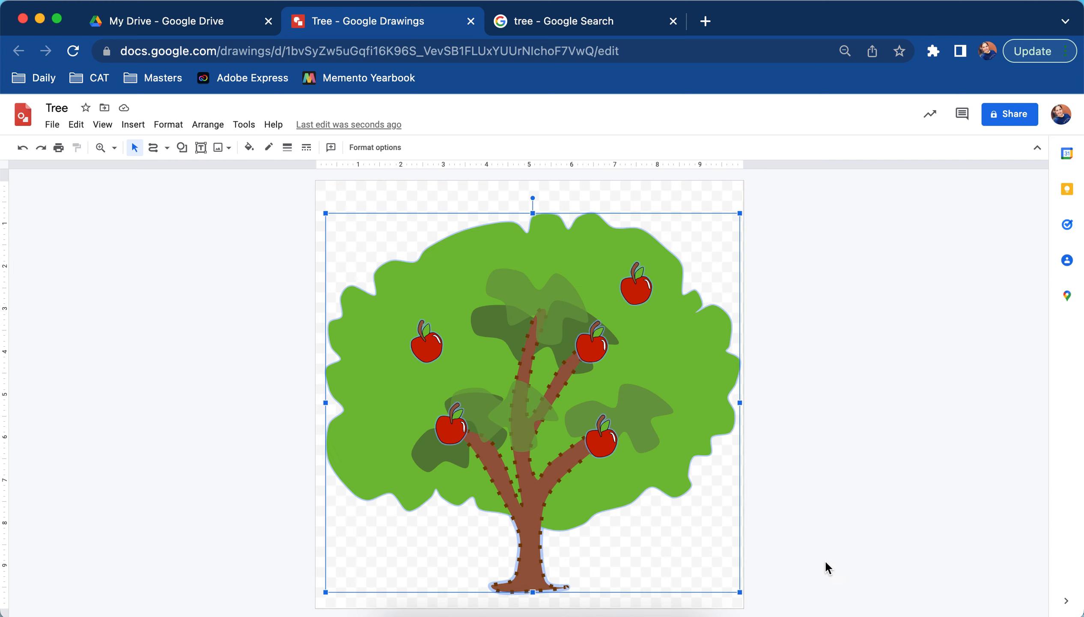
right_click(643, 378)
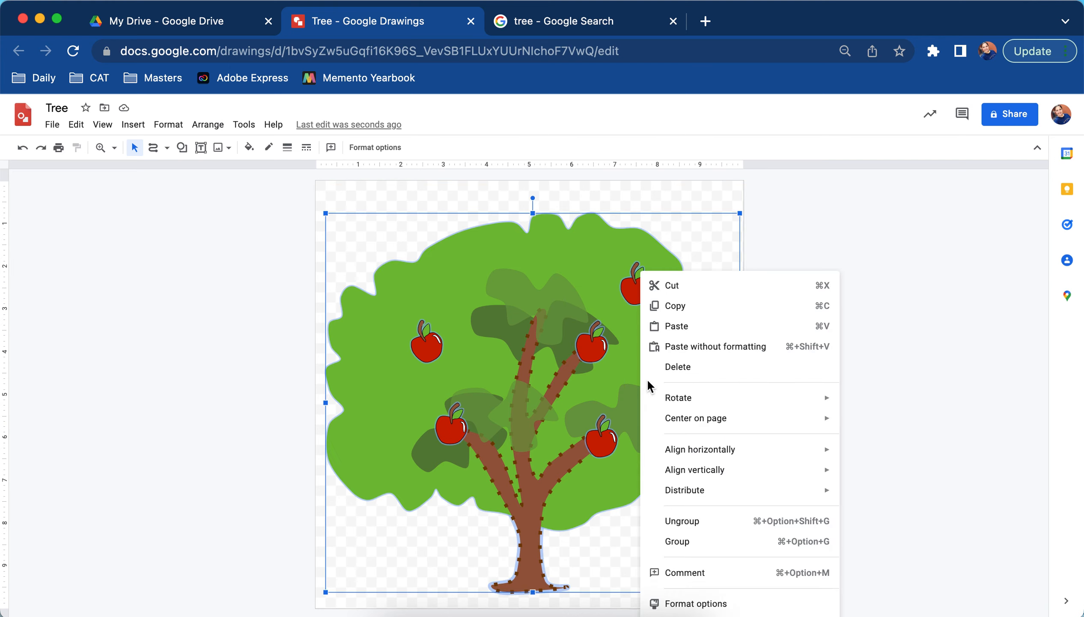
left_click(820, 520)
left_click(888, 475)
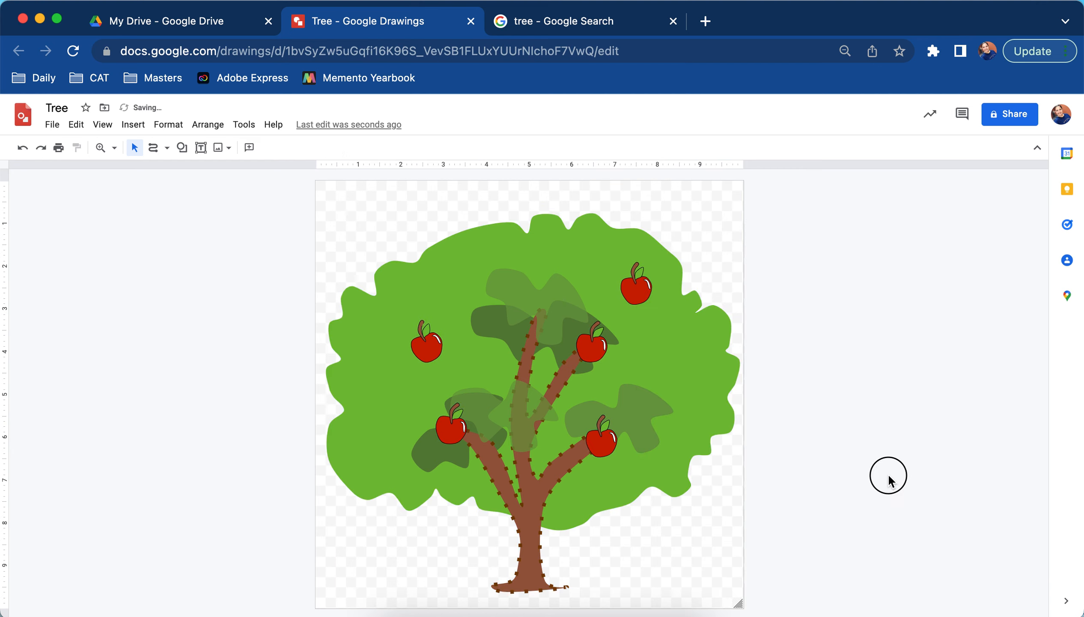
- Check that an apple belongs to the tree group and nudge the whole group slightly left and down on the canvas
left_click(636, 286)
left_click(636, 286)
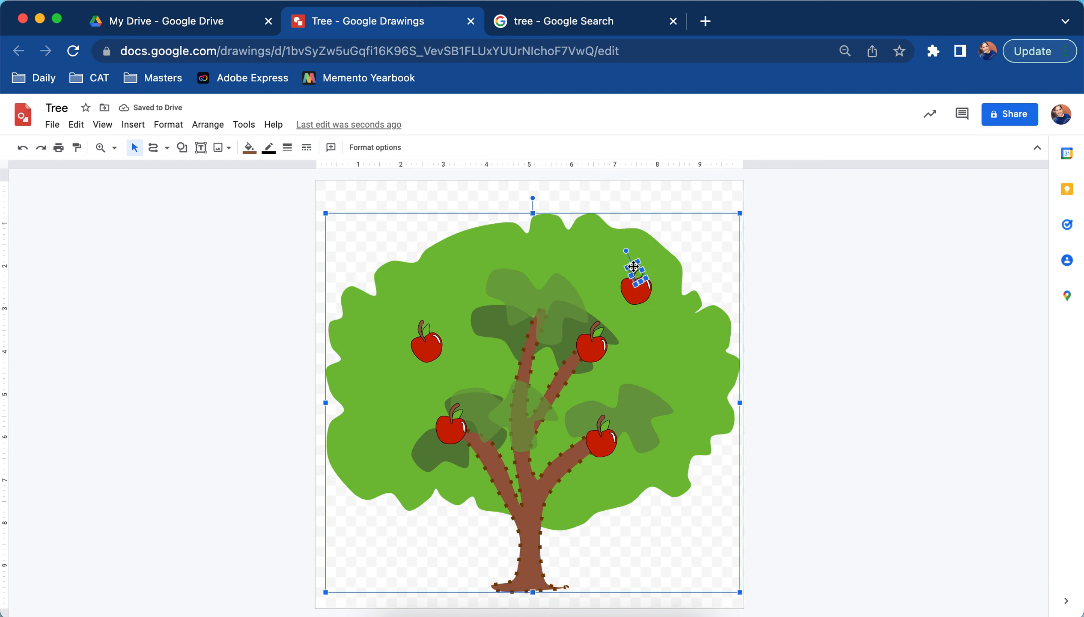
left_click(841, 360)
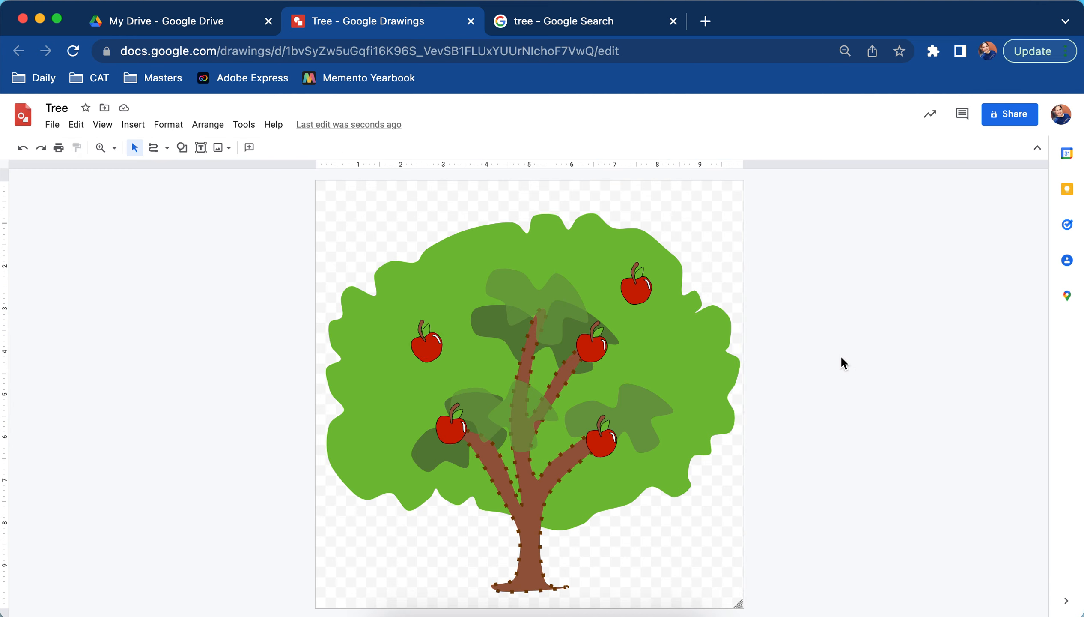
left_click(477, 393)
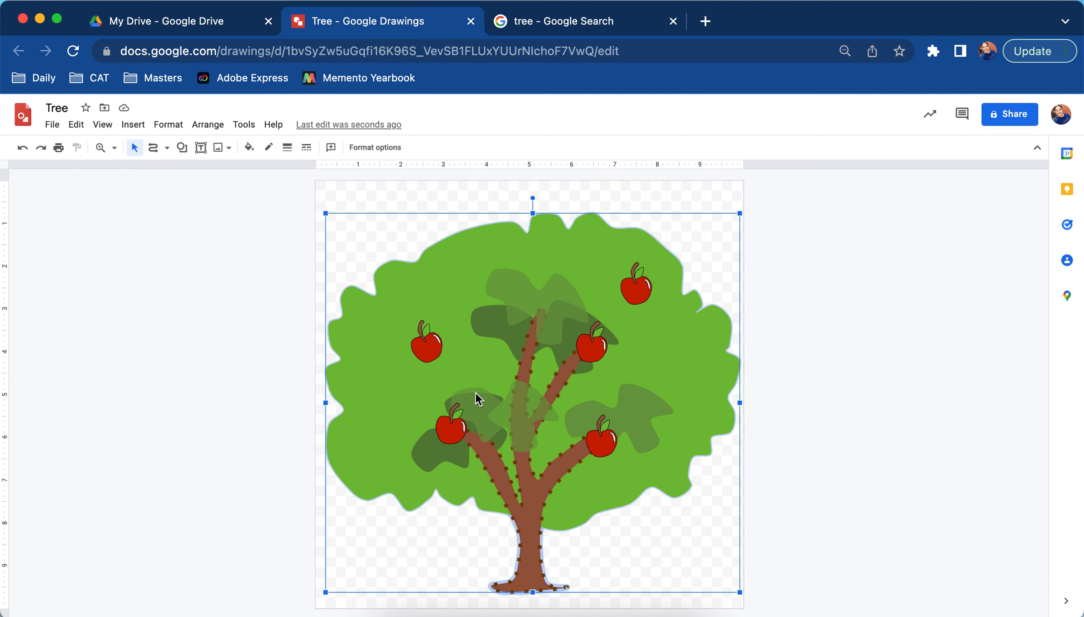
key("Left")
key("Down")
key("Down")
key("Down")
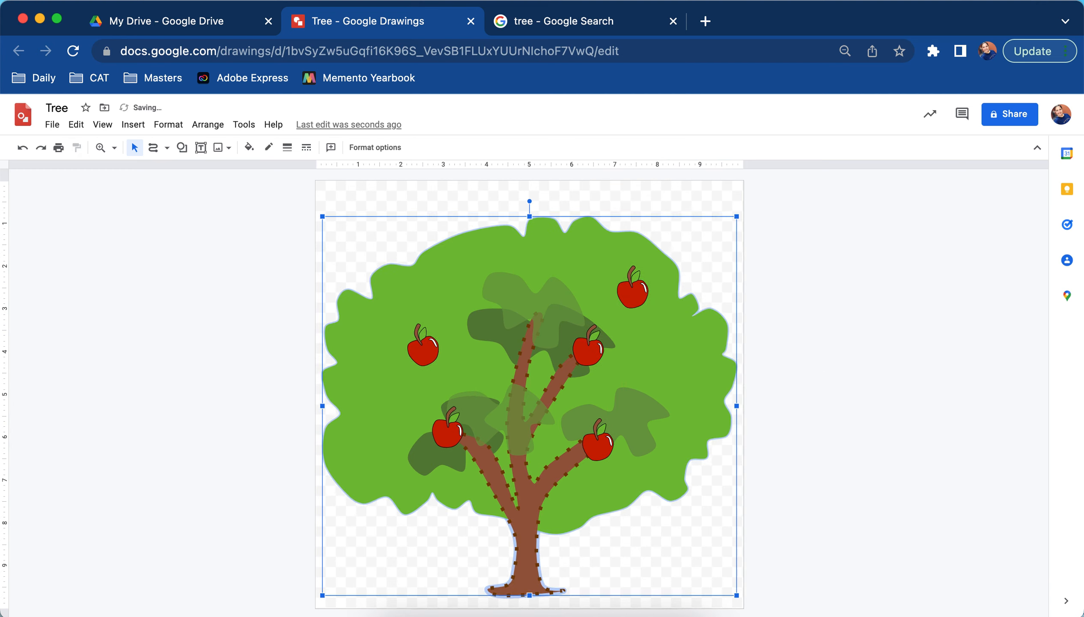
left_click(804, 376)
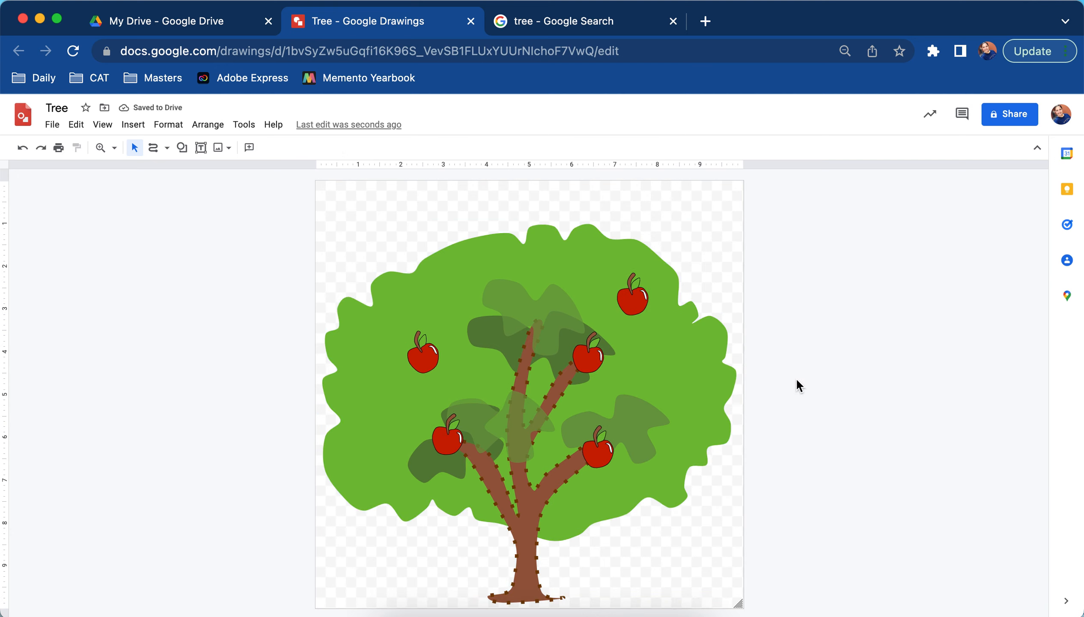
- Draw a rectangle over the tree and extend its lower edge so it covers the whole square canvas
right_click(184, 150)
key("Escape")
left_click(185, 148)
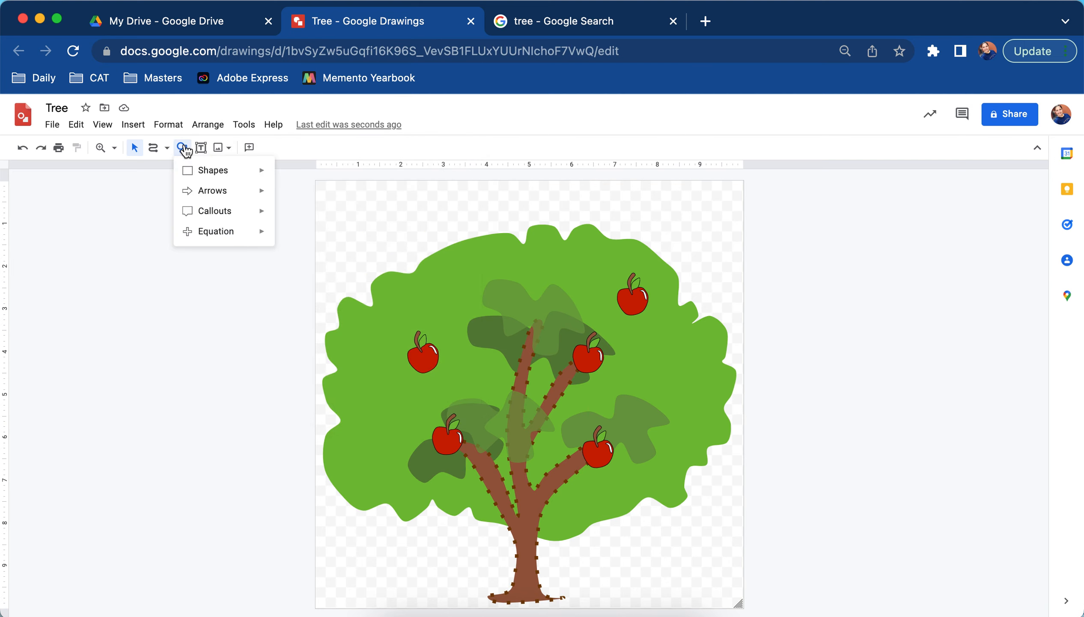
mouse_move(216, 172)
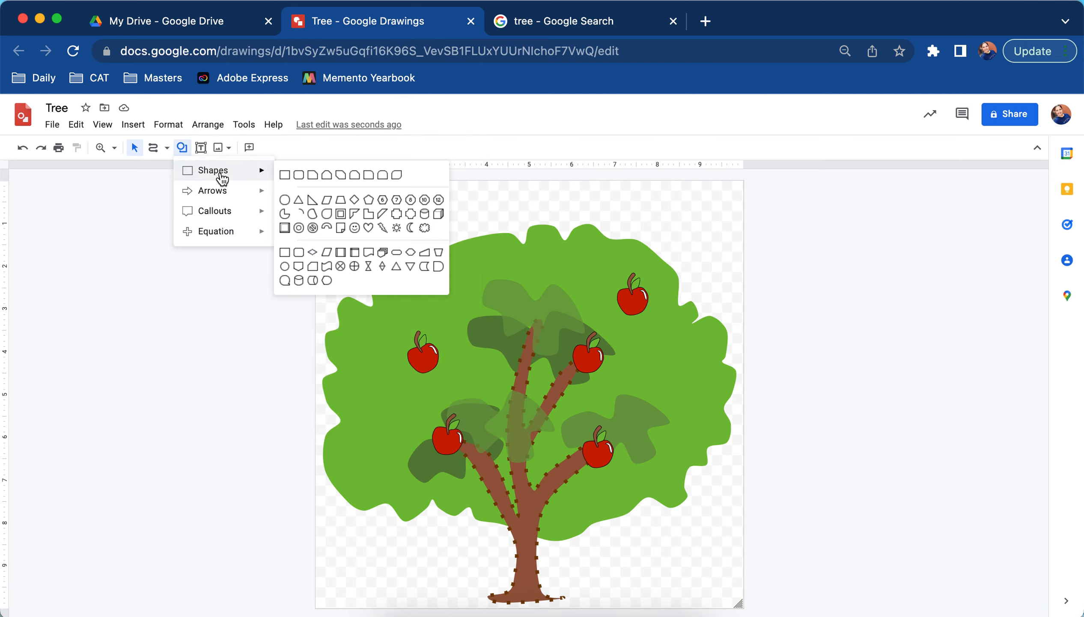
left_click(284, 175)
left_click_drag(315, 180, 744, 602)
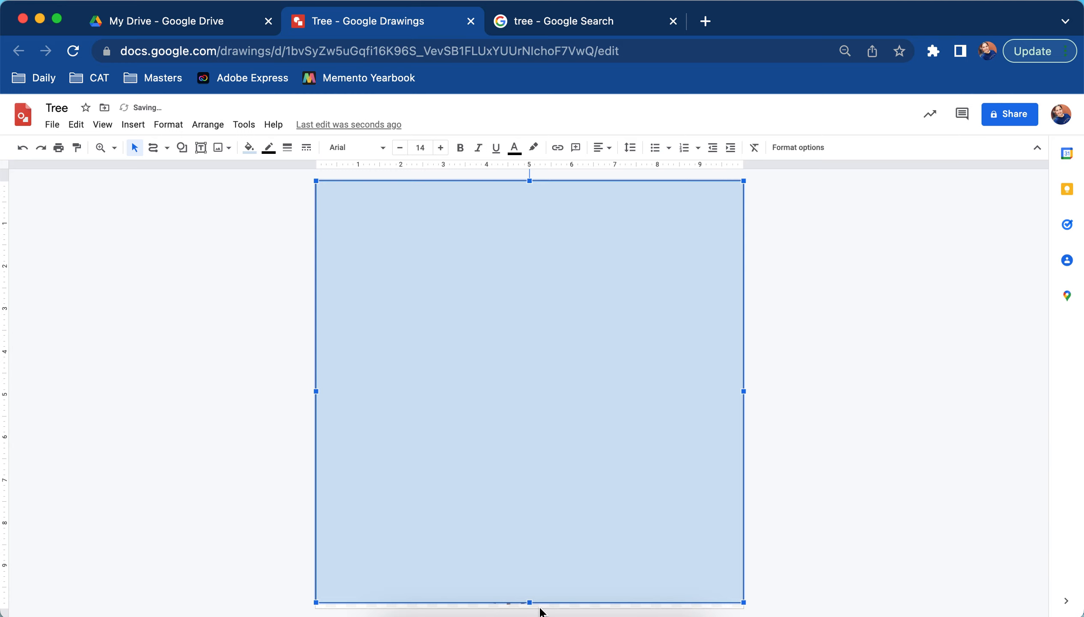
left_click_drag(531, 602, 534, 608)
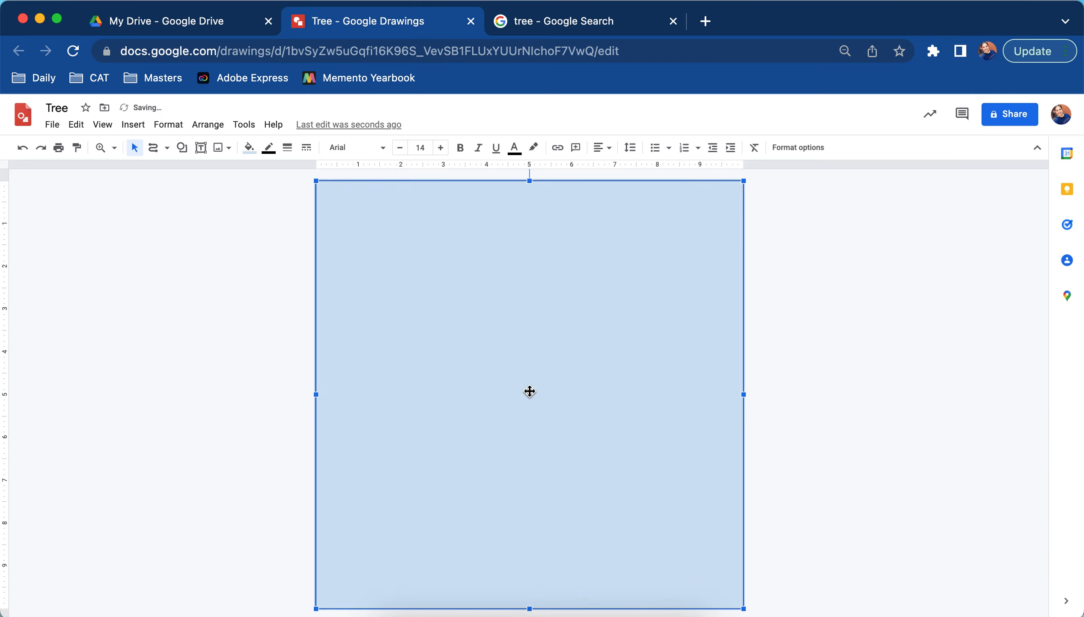
- Send the light blue rectangle to the back behind the tree and make its border transparent
right_click(467, 277)
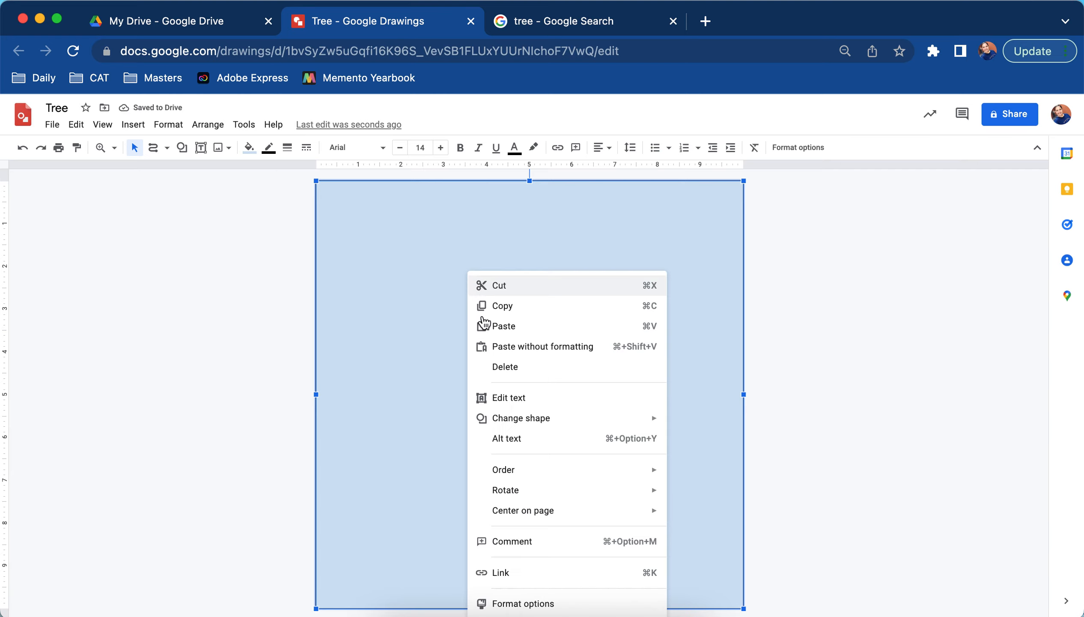
mouse_move(558, 482)
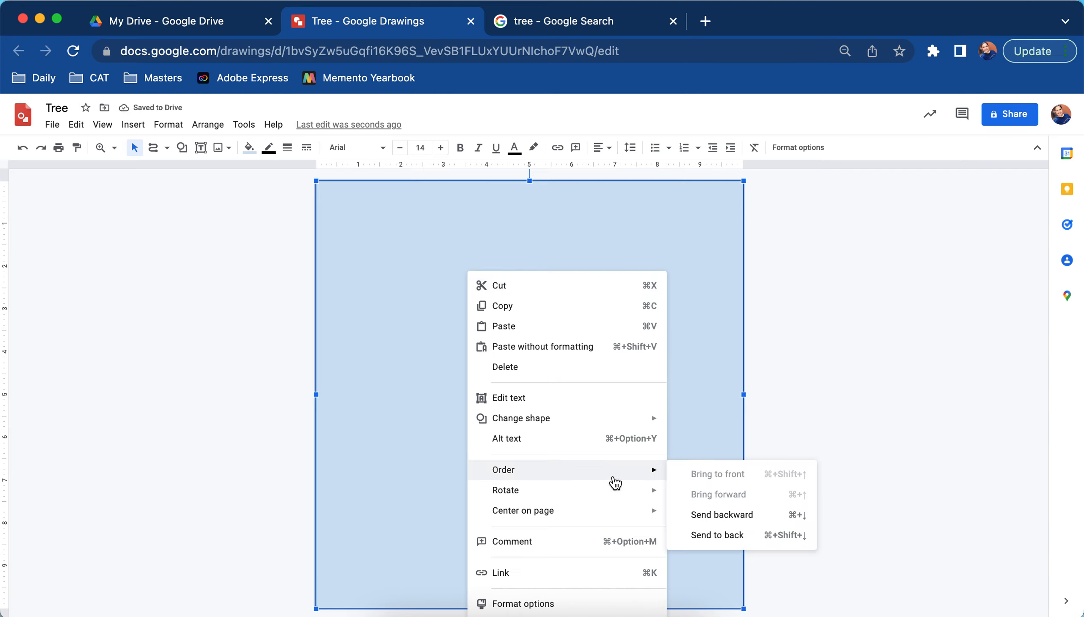
left_click(757, 537)
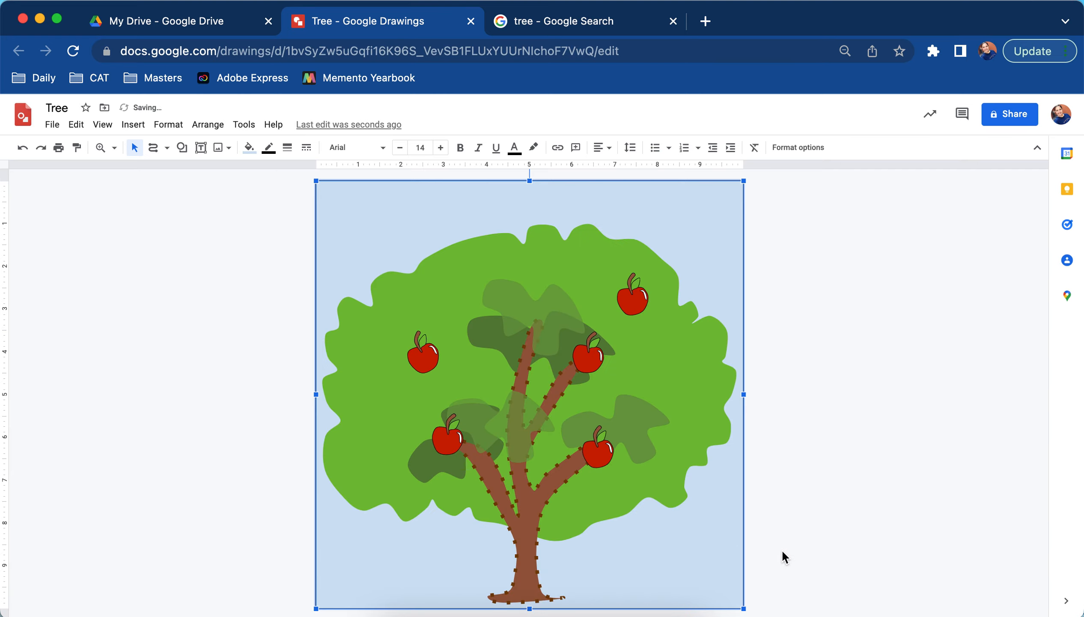
left_click(270, 148)
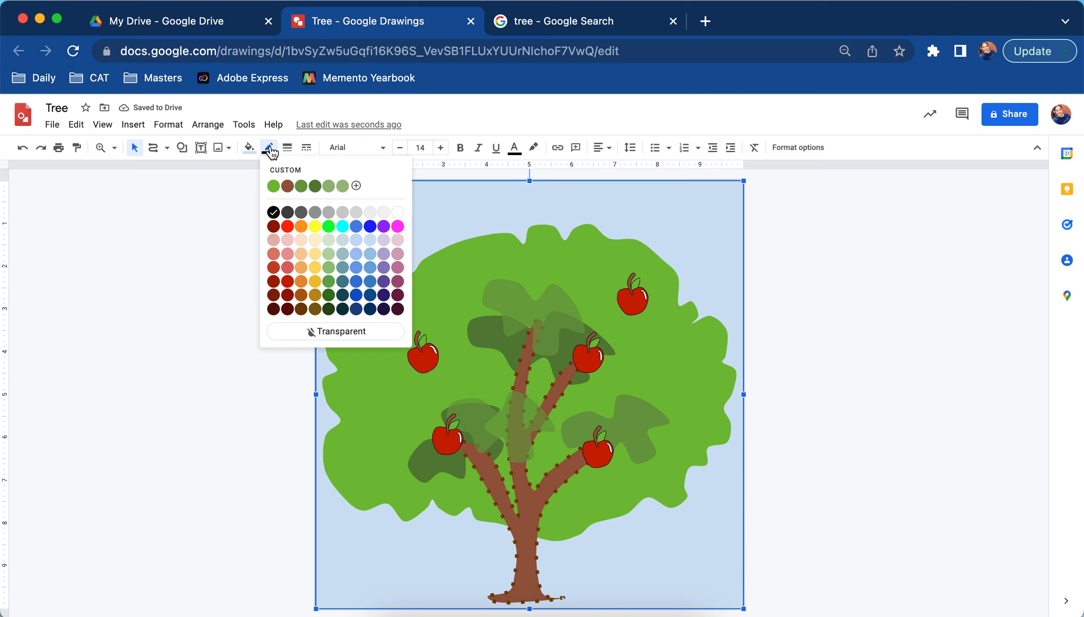
left_click(301, 335)
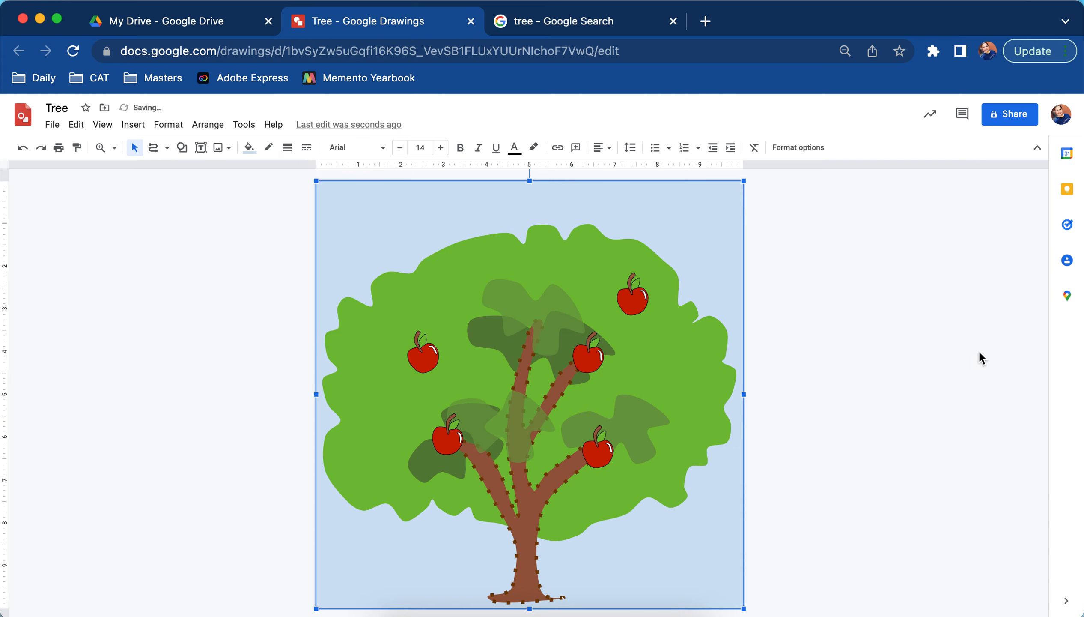
- Look at the gradient fill choices for the rectangle and bring the rectangle to the front over the tree
left_click(249, 148)
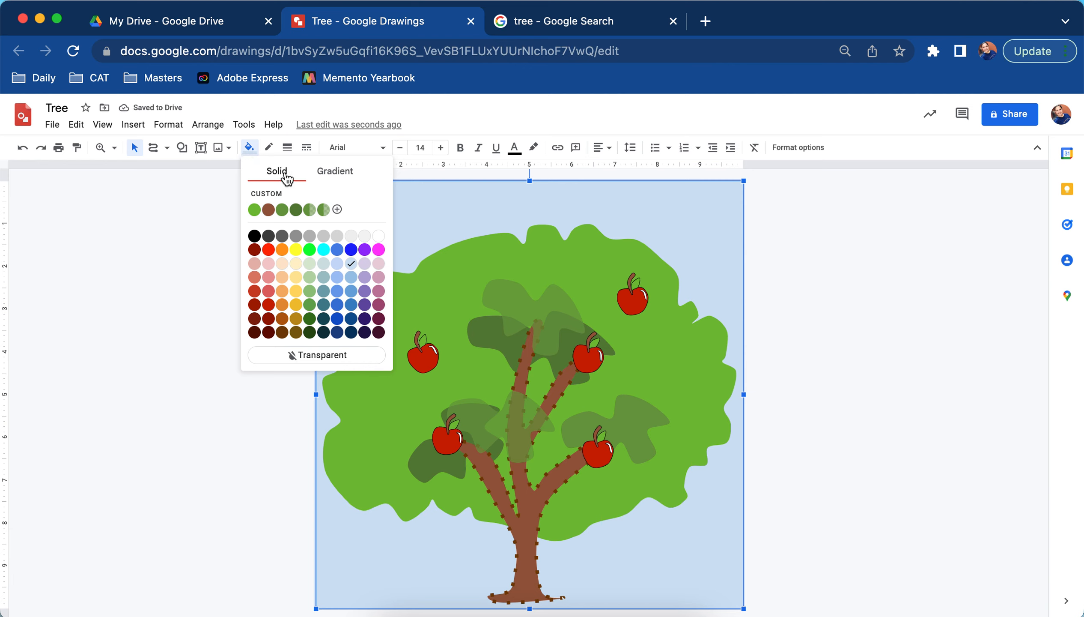
left_click(343, 176)
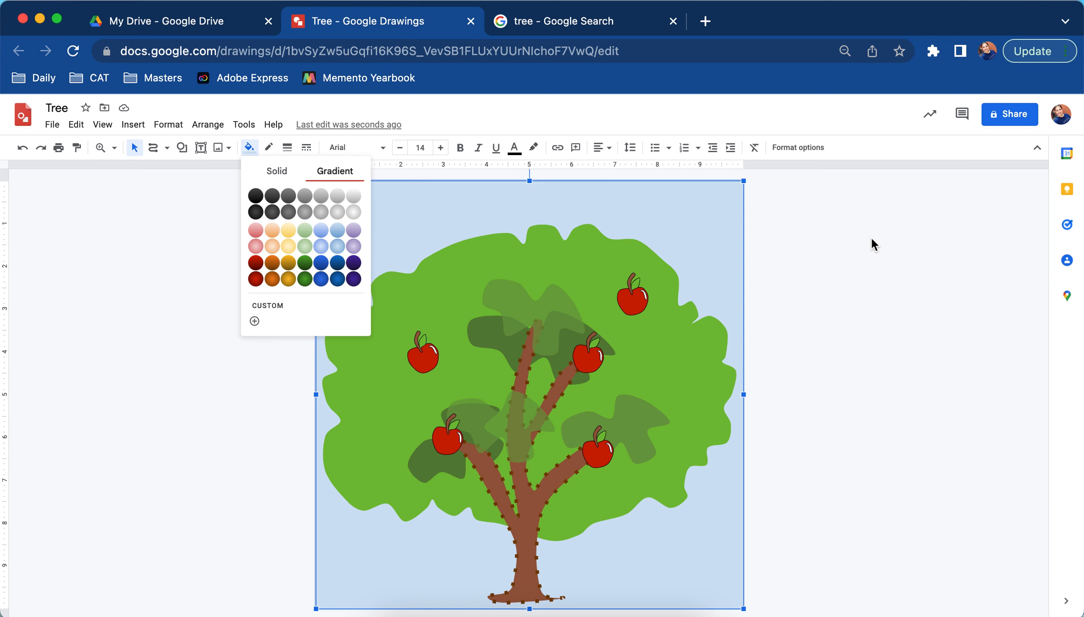
left_click(799, 234)
left_click(688, 230)
right_click(678, 210)
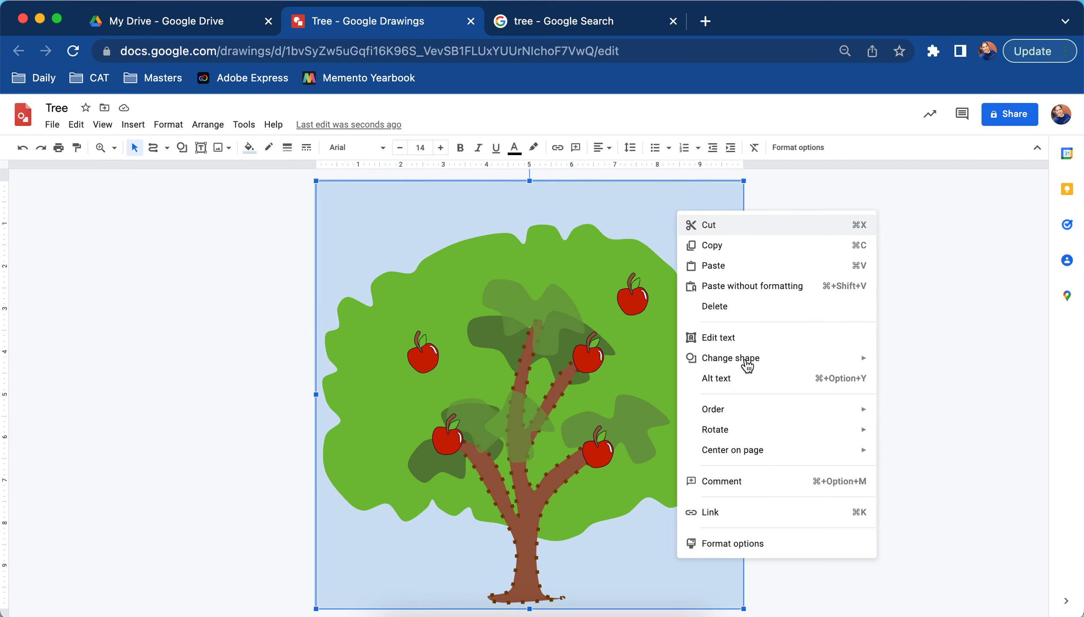
mouse_move(766, 413)
left_click(929, 415)
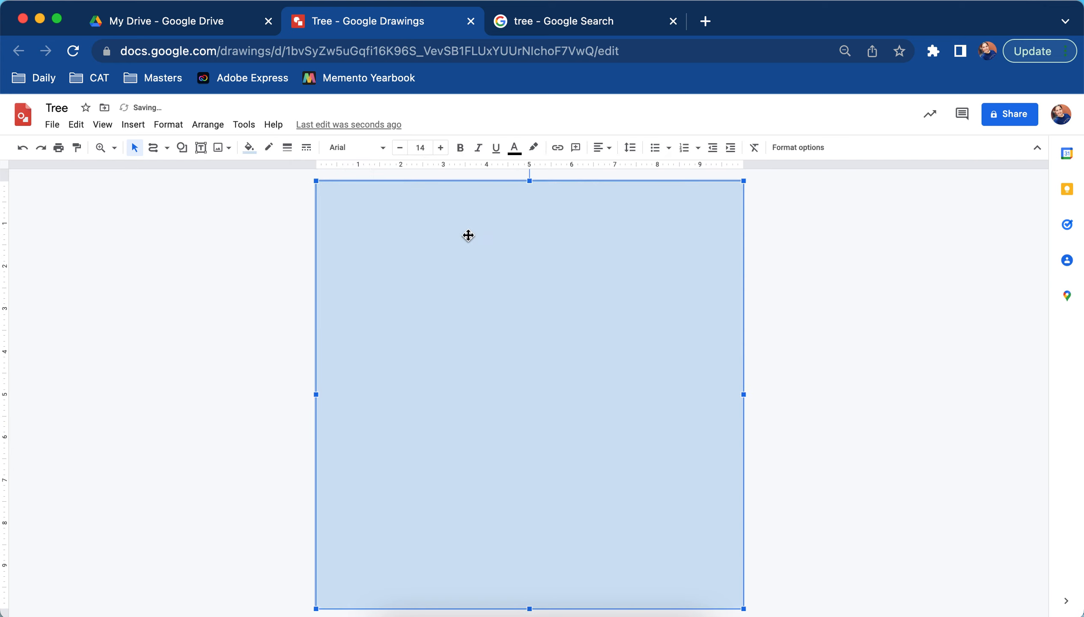
- Try a medium gray linear gradient as the rectangle's fill and replace it with the matching gray radial gradient
left_click(250, 148)
left_click(354, 177)
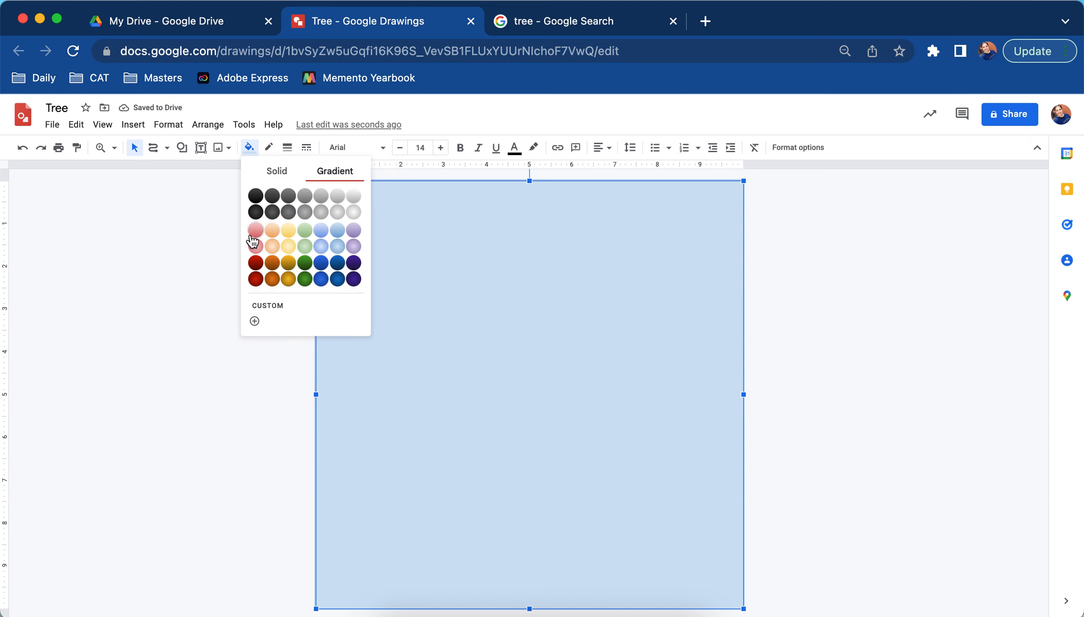
left_click(305, 196)
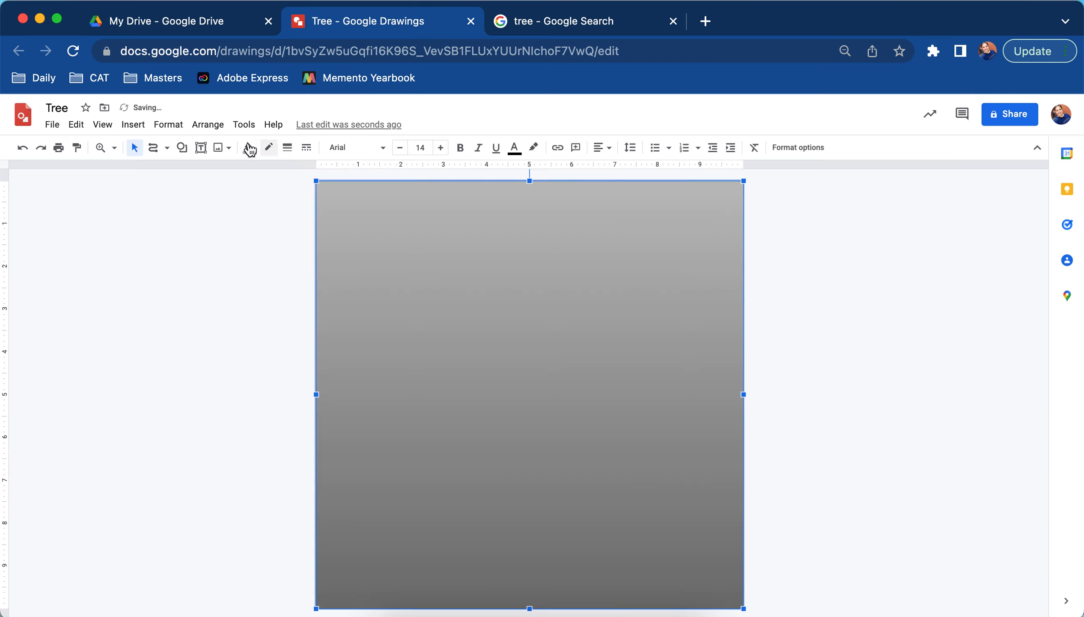
left_click(249, 148)
left_click(301, 215)
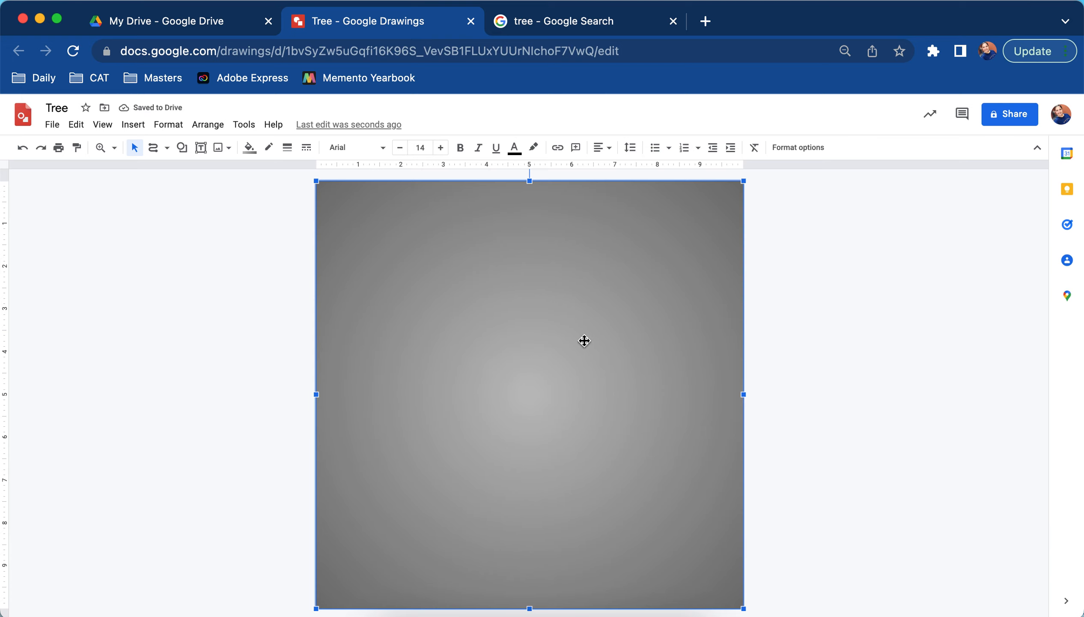
- Start a custom gradient for the rectangle, try the linear type, and return to radial with its center at Center
left_click(249, 148)
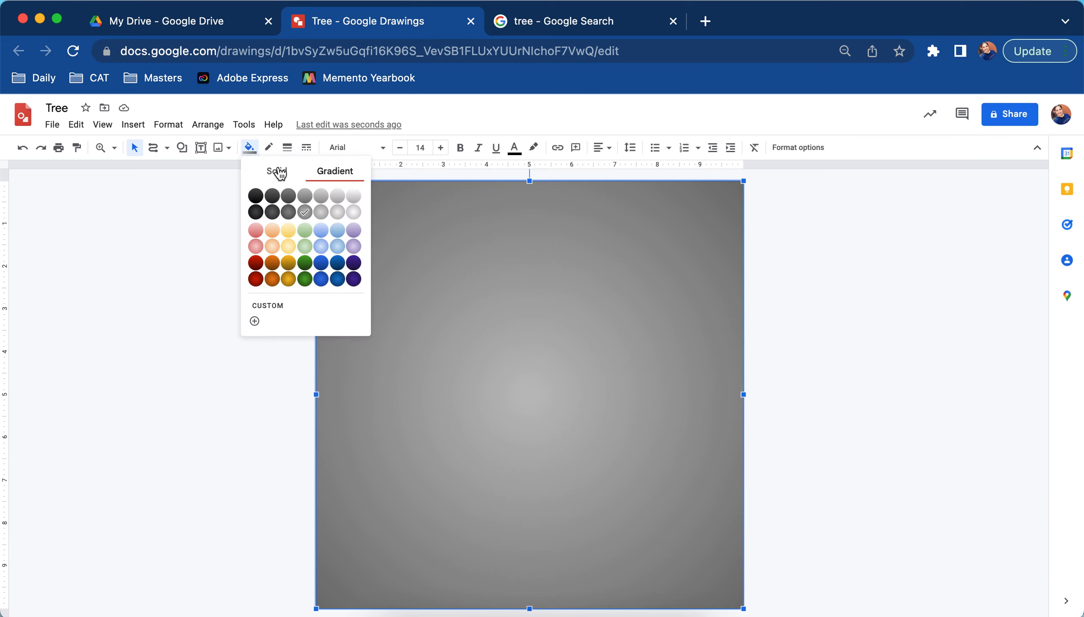
left_click(254, 321)
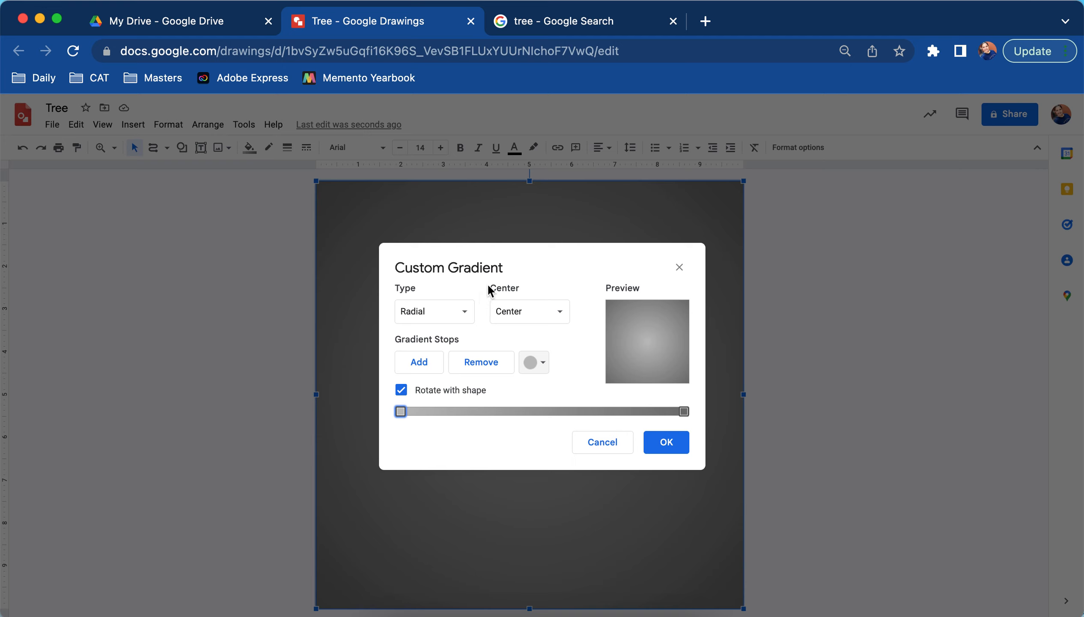
left_click(448, 320)
left_click(442, 339)
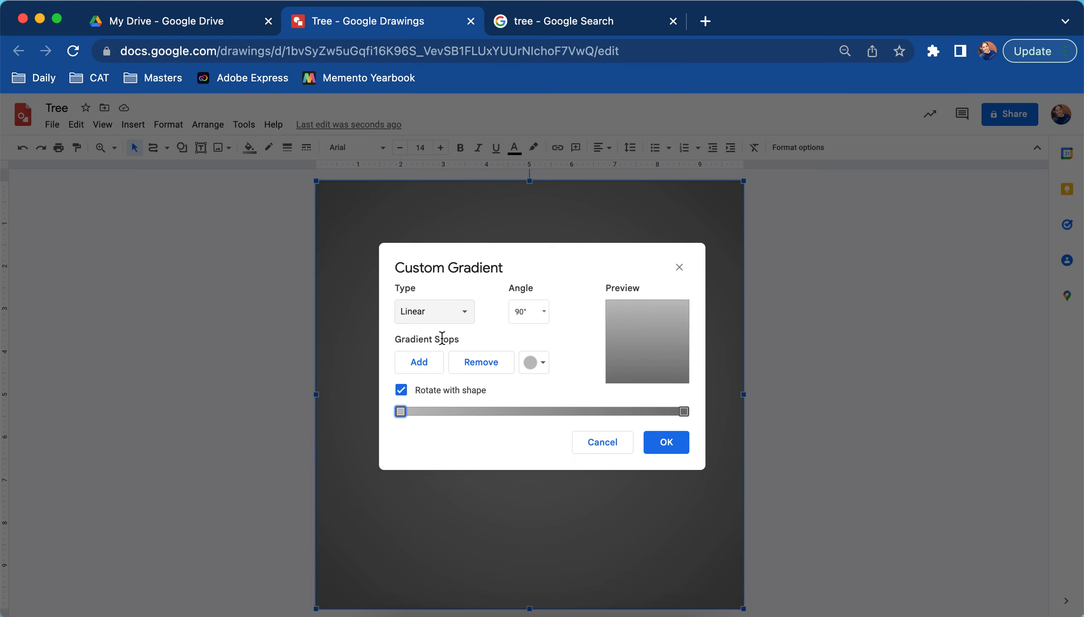
left_click(465, 321)
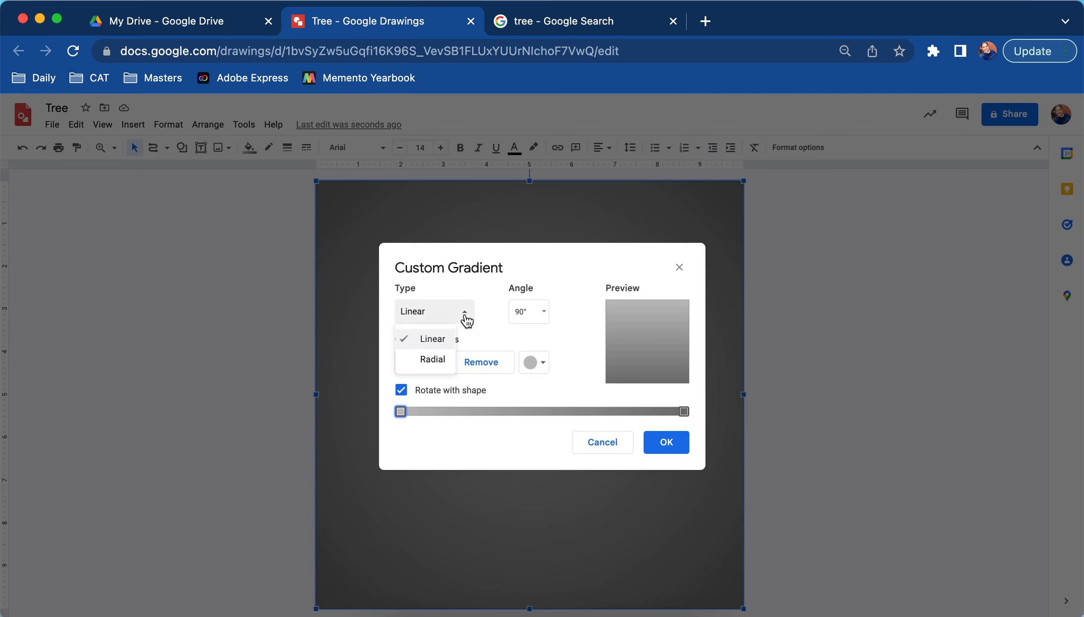
left_click(446, 357)
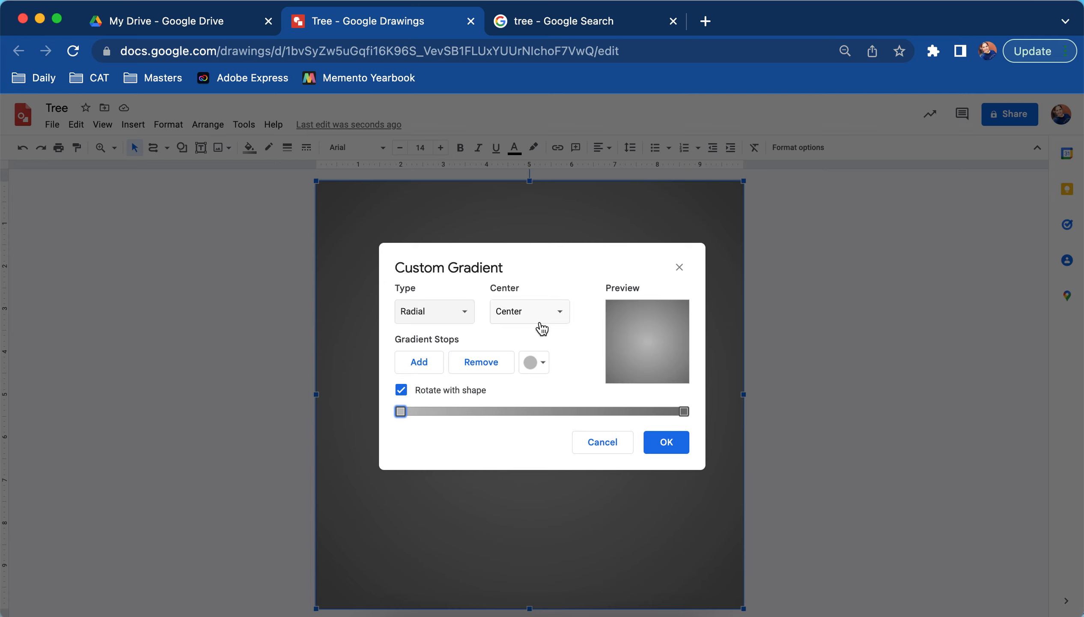
left_click(559, 316)
left_click(578, 280)
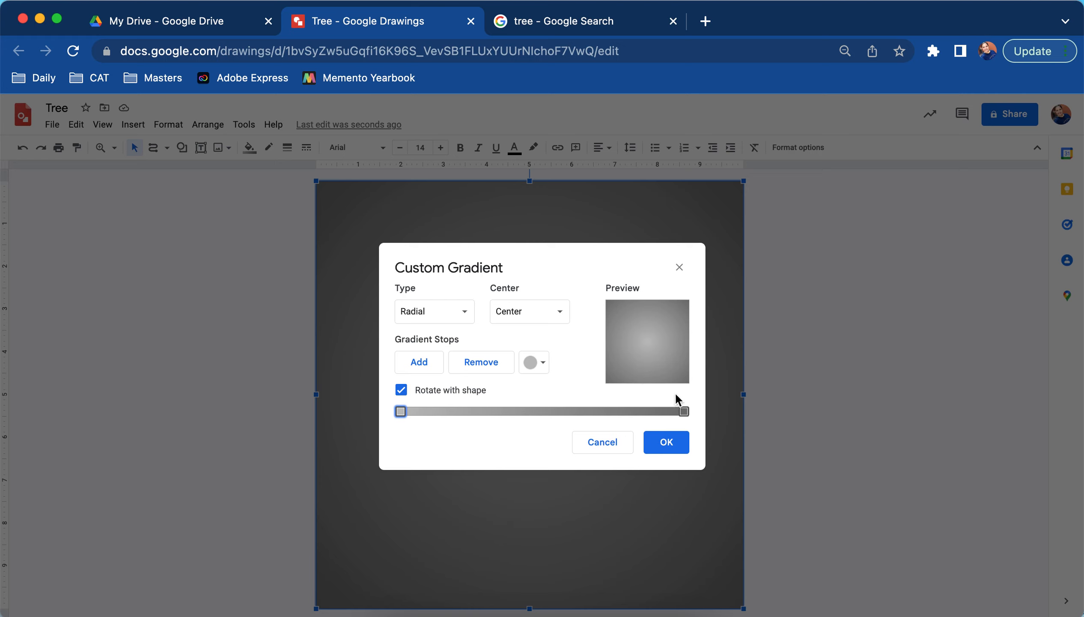
- Set the color of the gradient's end stop to black
left_click(684, 411)
left_click(535, 362)
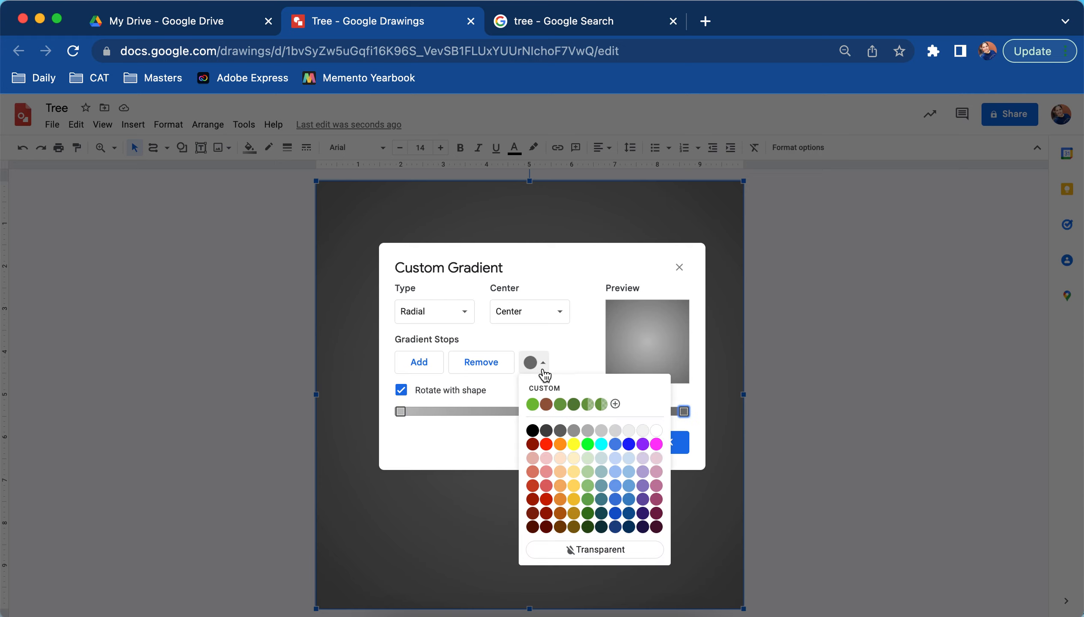
left_click(537, 431)
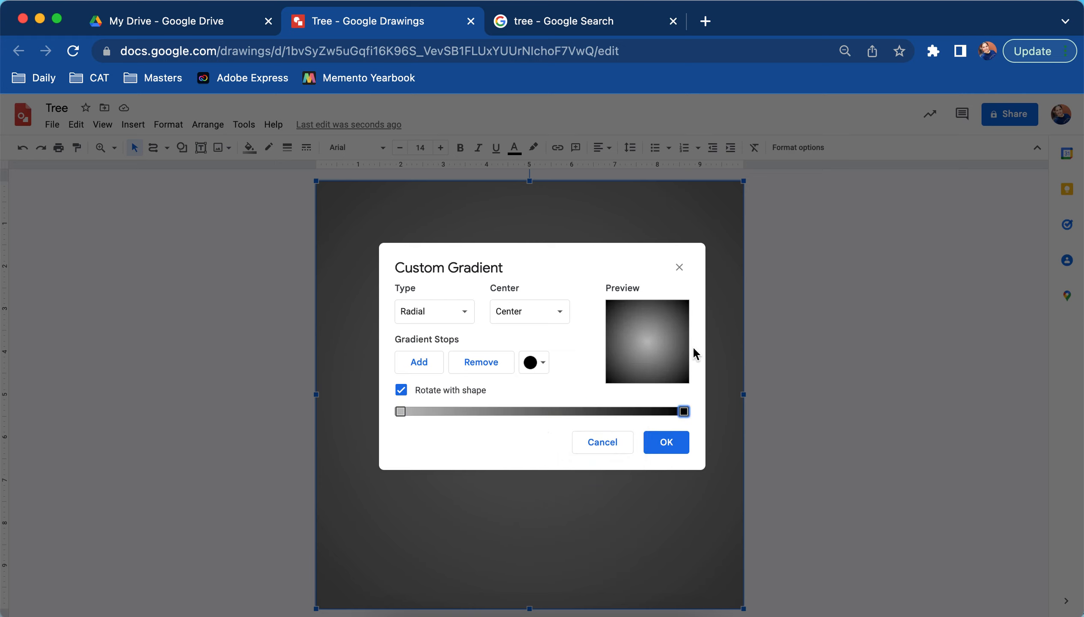
- Try the radial gradient's center at Top left, Top right, Bottom left and Bottom right
left_click(562, 313)
left_click(540, 365)
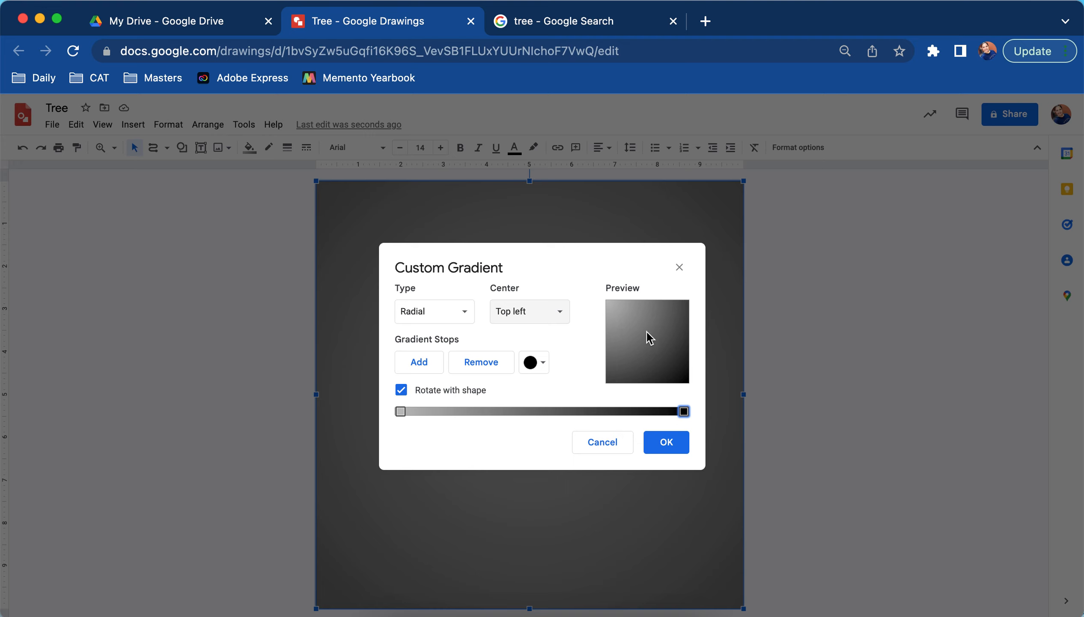
left_click(560, 311)
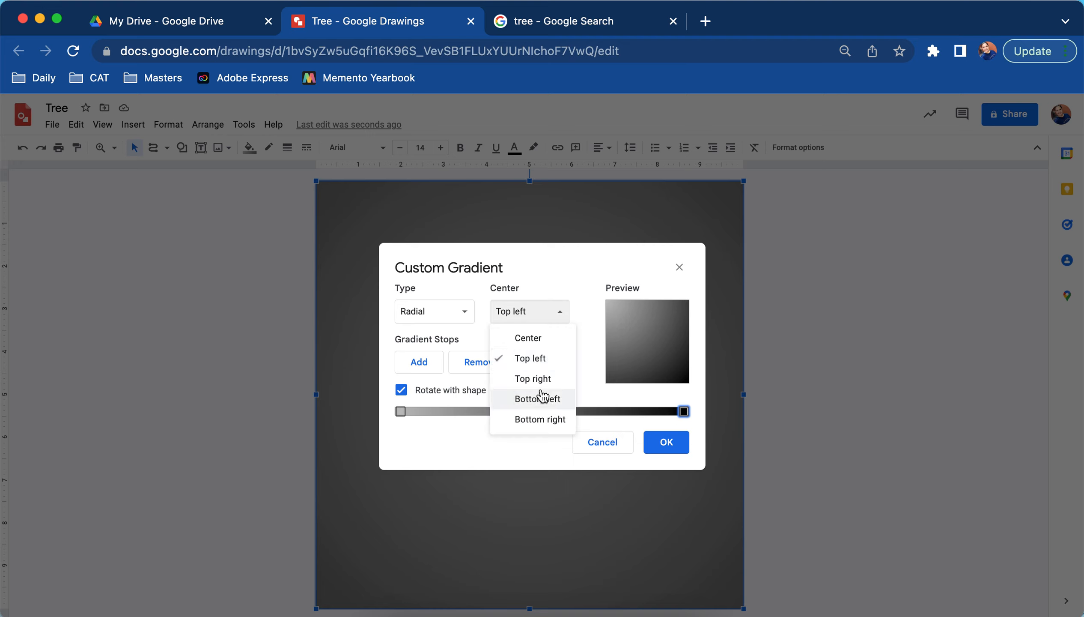
left_click(542, 379)
left_click(559, 312)
left_click(537, 399)
left_click(558, 316)
left_click(553, 419)
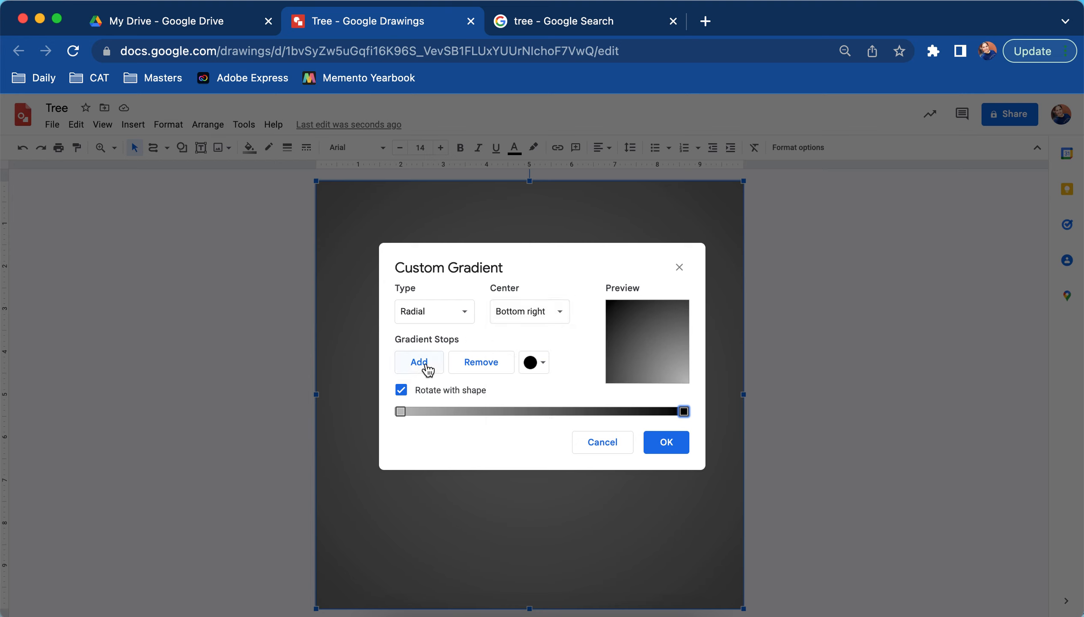
- Give the gradient's first stop a custom deep magenta-pink color, after trying the preset magenta
left_click(400, 411)
left_click(684, 411)
left_click(400, 410)
left_click(536, 361)
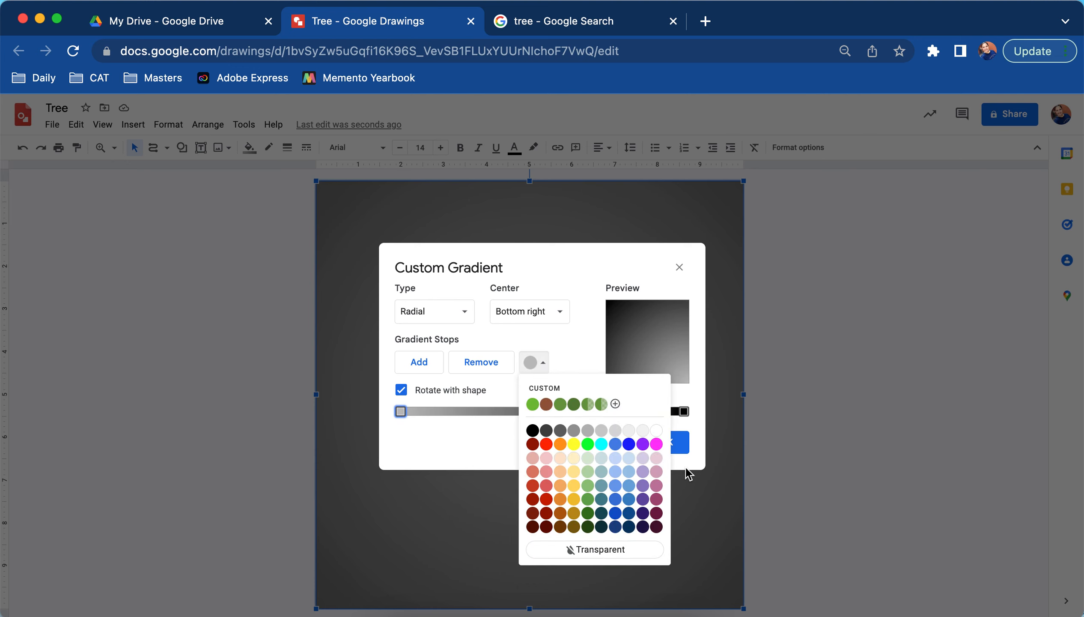
left_click(656, 443)
left_click(544, 366)
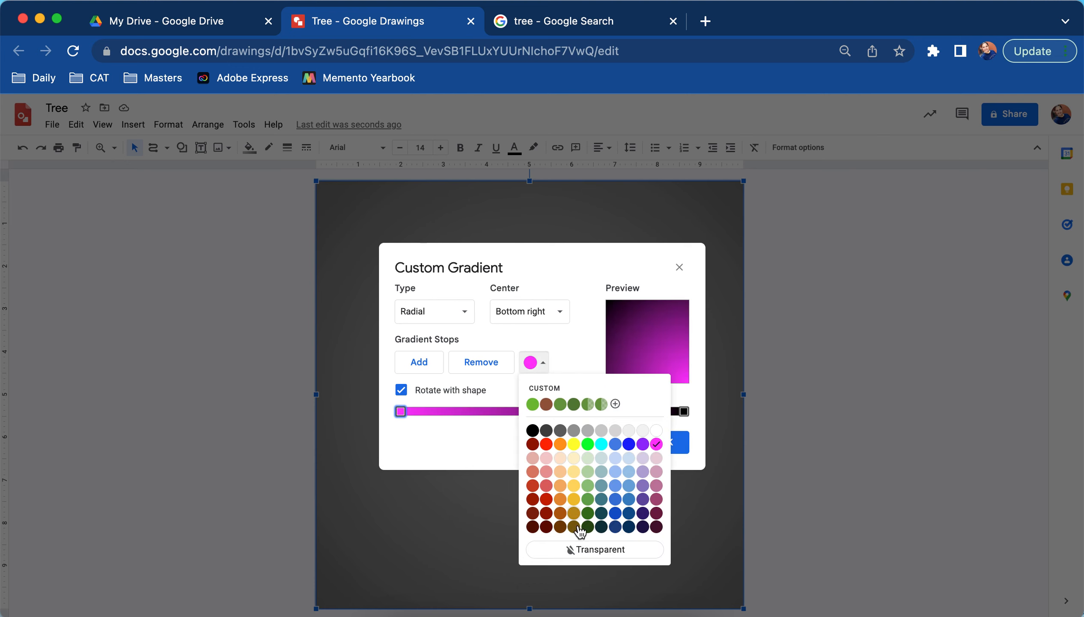
left_click(615, 404)
left_click_drag(597, 278, 579, 299)
left_click_drag(578, 398, 582, 399)
left_click(581, 456)
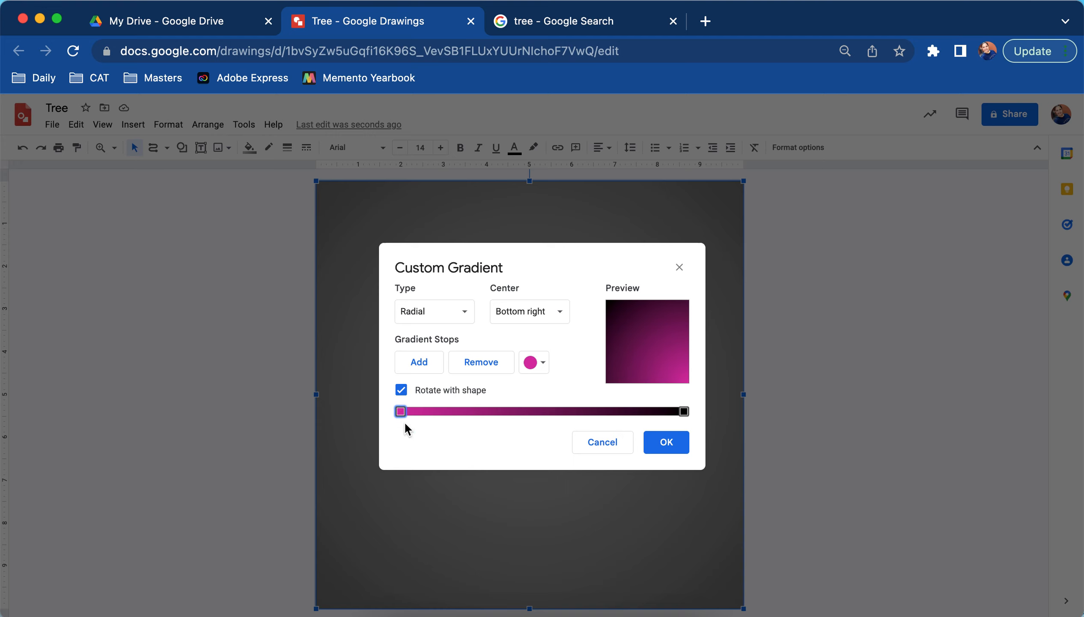
- Add a gradient stop, move it to about a quarter of the way from the first stop, and color it purple
left_click(426, 365)
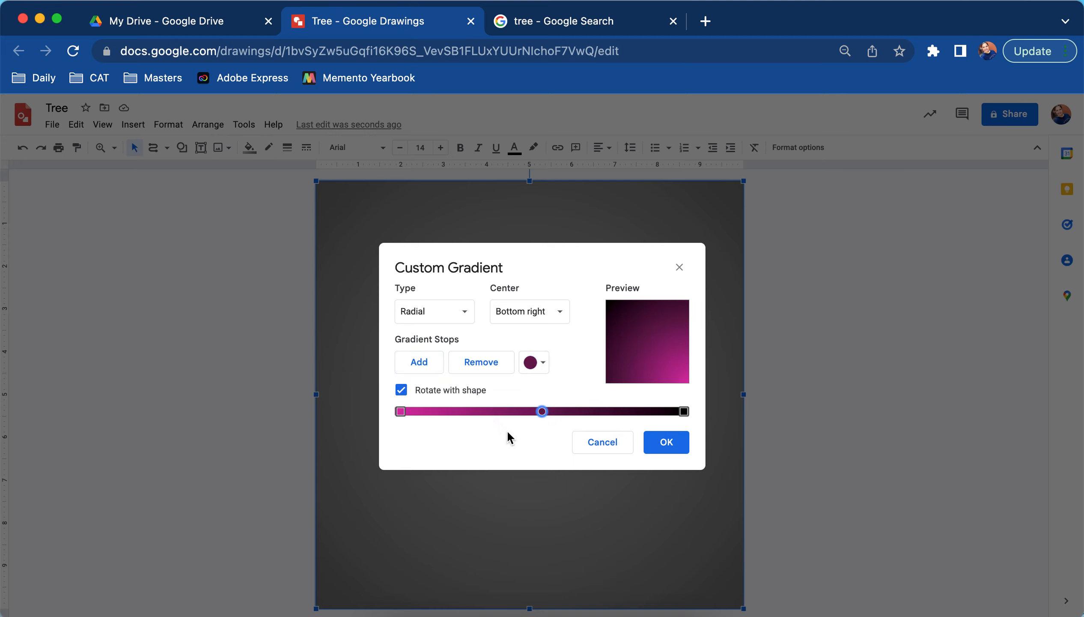
left_click_drag(543, 412, 476, 412)
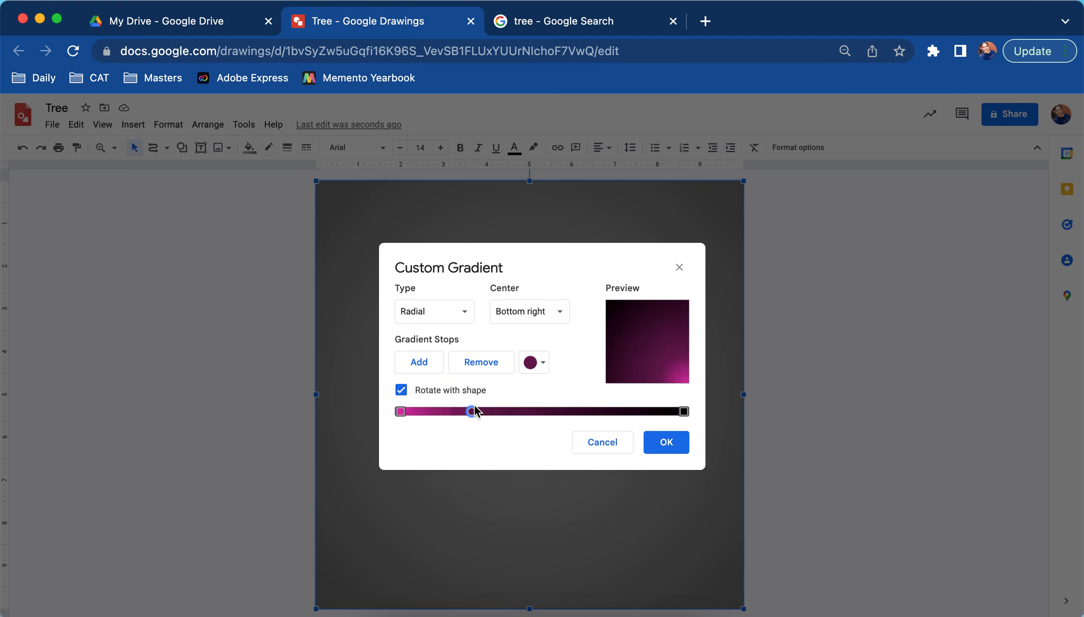
left_click(539, 366)
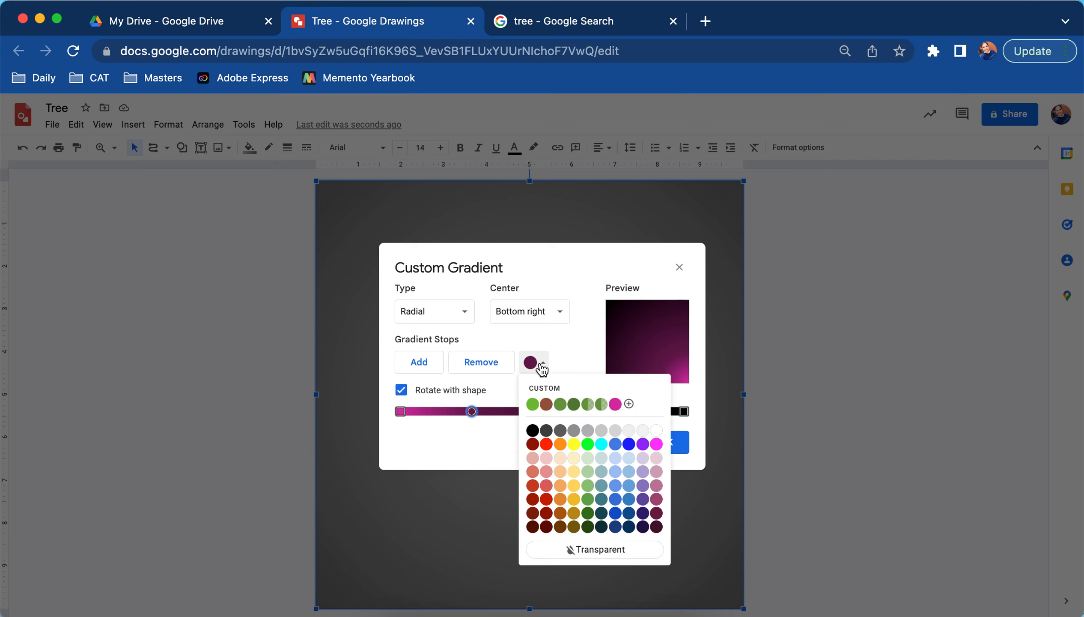
left_click(642, 443)
- Add another gradient stop between the purple and black stops and color it green
left_click(419, 363)
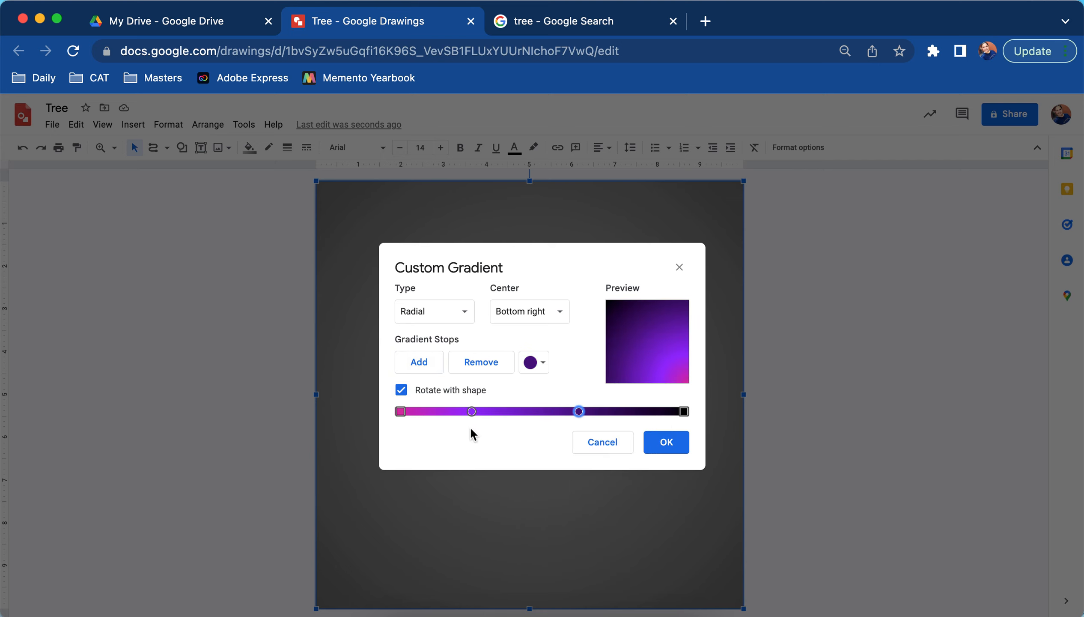
left_click(542, 366)
left_click(586, 492)
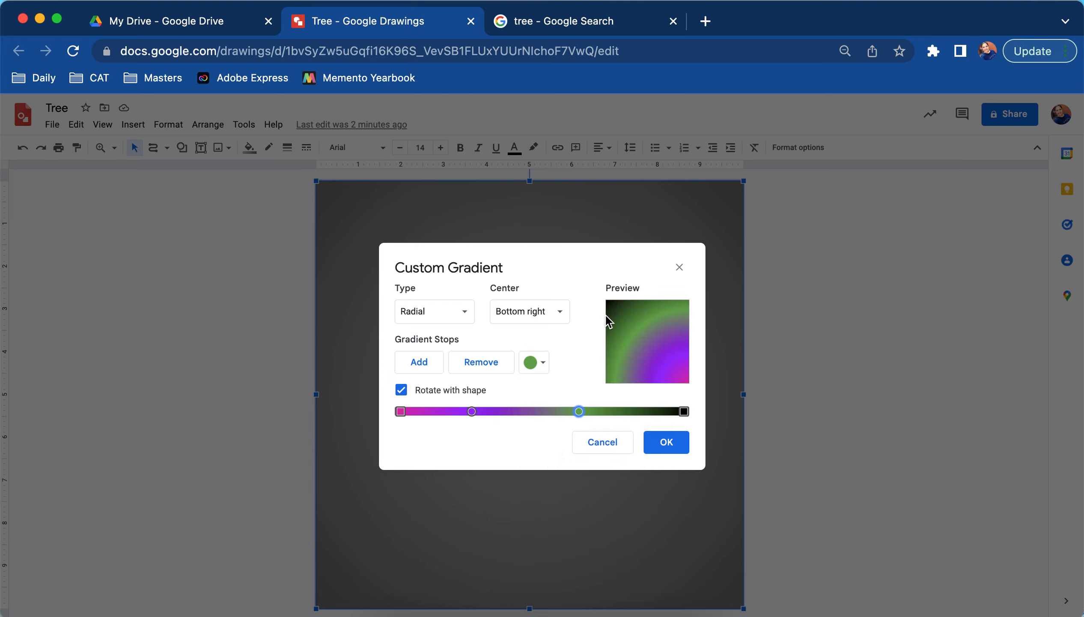
- Change the gradient type to Linear, try angles of 135° and 180°, and set the angle to 225°
left_click(460, 309)
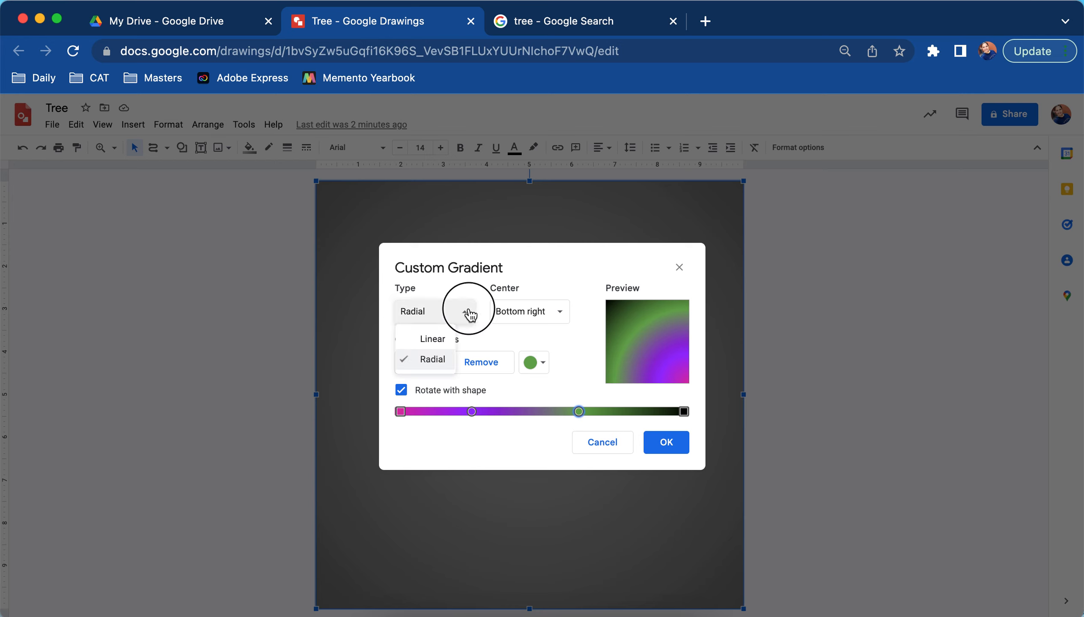
left_click(446, 338)
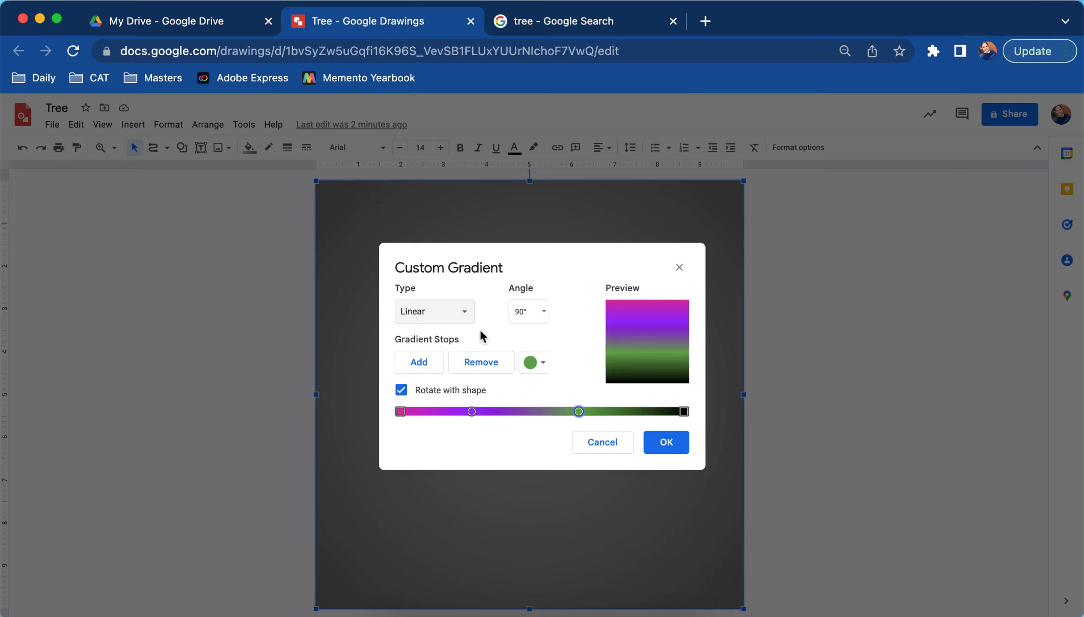
left_click(544, 312)
left_click(541, 399)
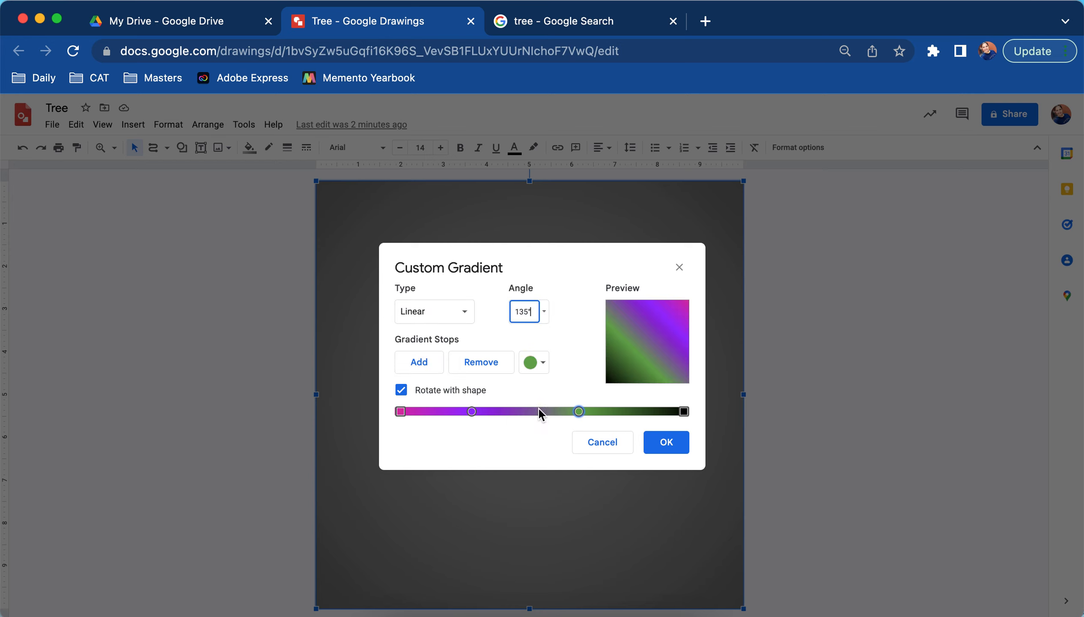
left_click(538, 311)
left_click(540, 419)
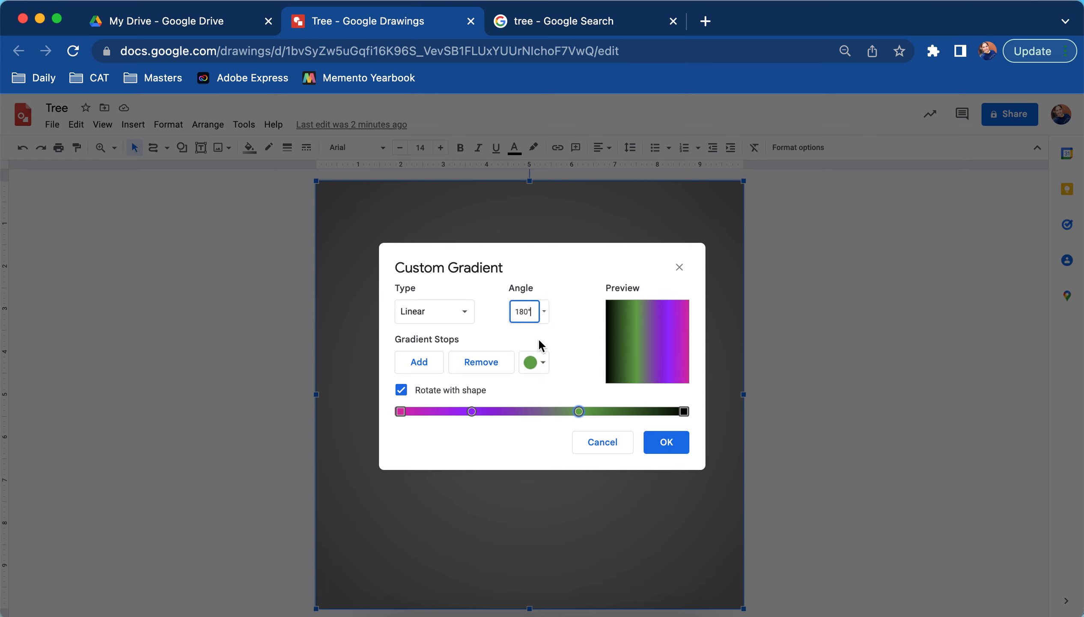
left_click(543, 314)
left_click(541, 439)
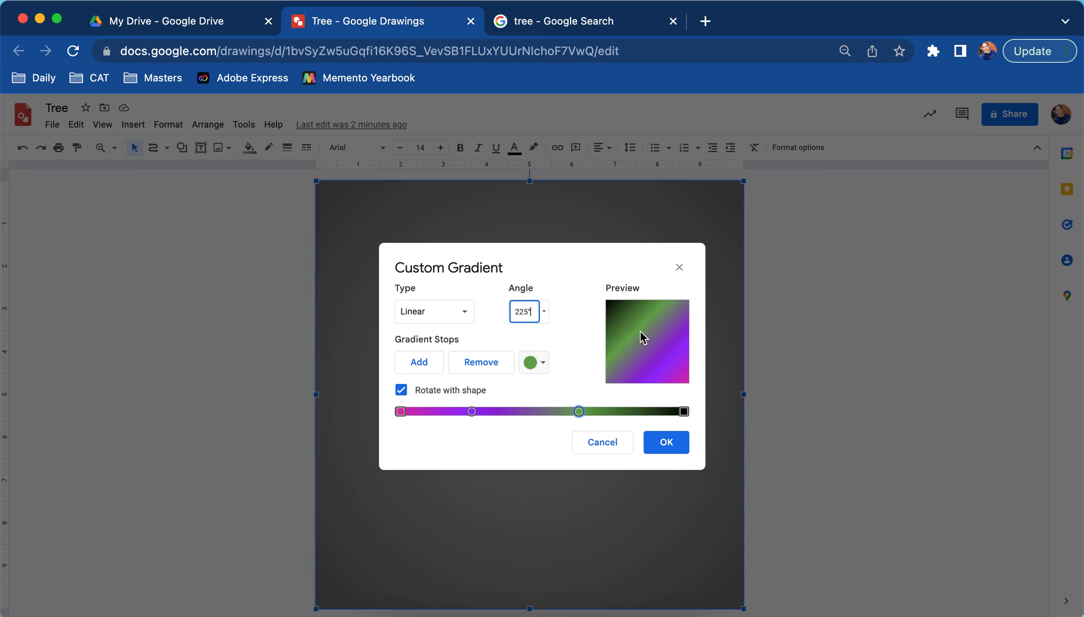
- Recolor the green middle gradient stop with the custom cyan #0be1f1ff
left_click(578, 410)
left_click(535, 363)
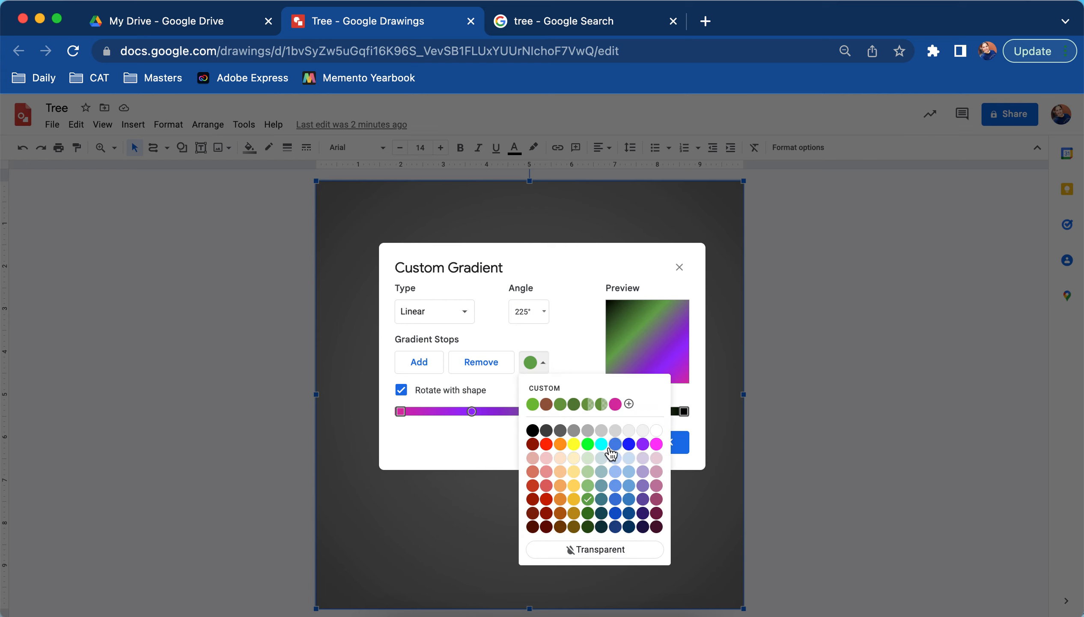
left_click(629, 403)
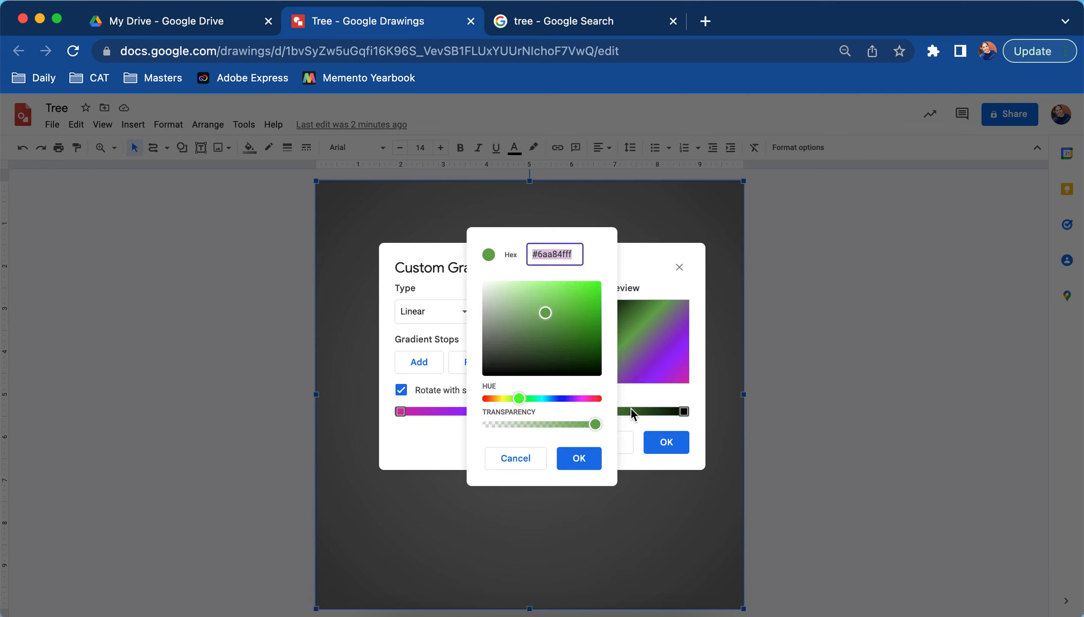
left_click_drag(530, 395, 547, 402)
left_click(595, 287)
left_click(579, 457)
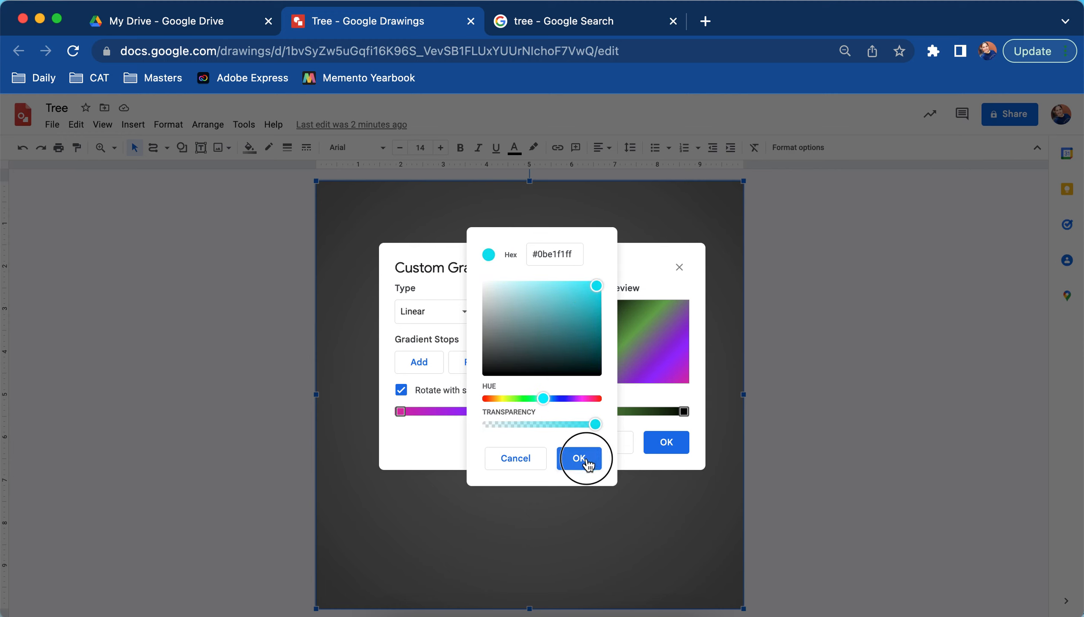
- Change the black end stop to the bright green from the custom colors
left_click(684, 411)
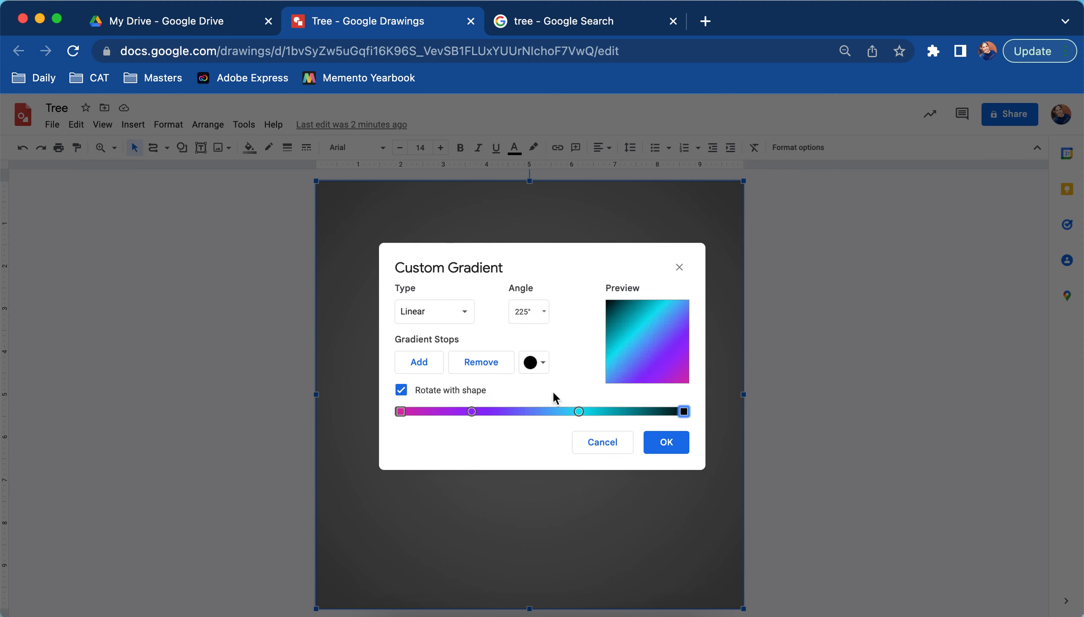
left_click(543, 364)
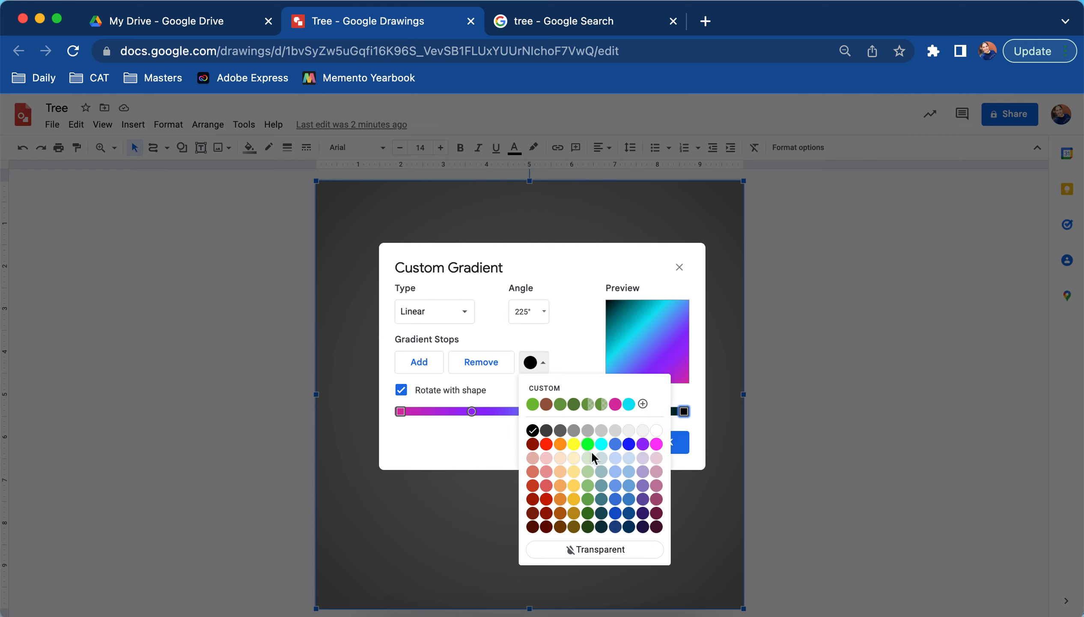
left_click(533, 403)
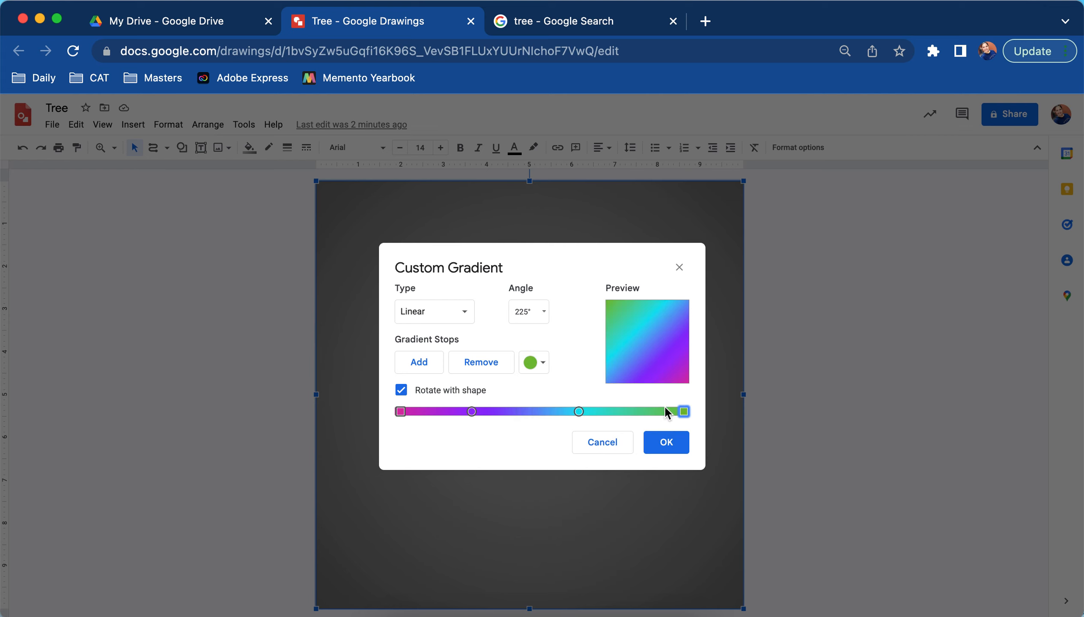
- Shift the purple and cyan stops slightly toward the green end stop and apply the gradient to the rectangle
left_click_drag(473, 411, 476, 411)
left_click(580, 411)
left_click(481, 411)
left_click(673, 451)
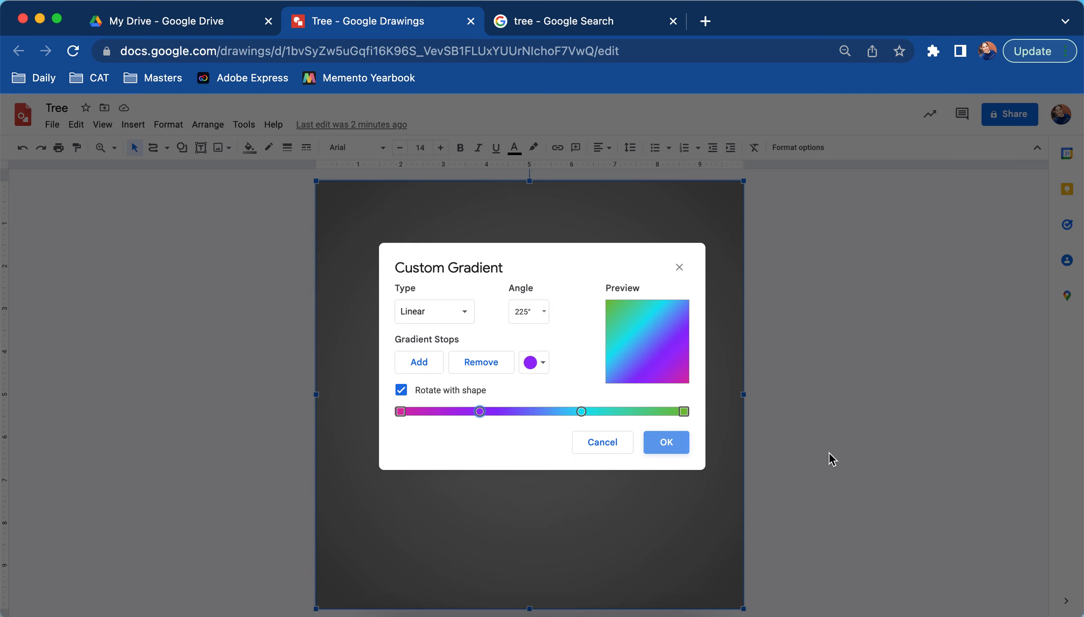
- Send the gradient rectangle to the back behind the apple tree and deselect it
right_click(544, 321)
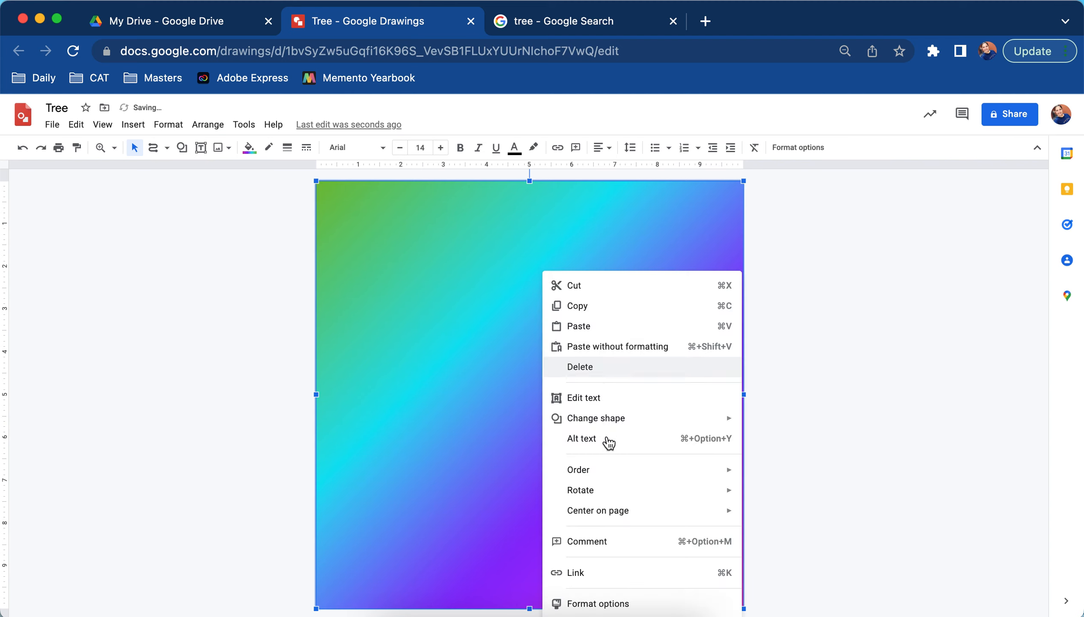
mouse_move(619, 469)
left_click(798, 534)
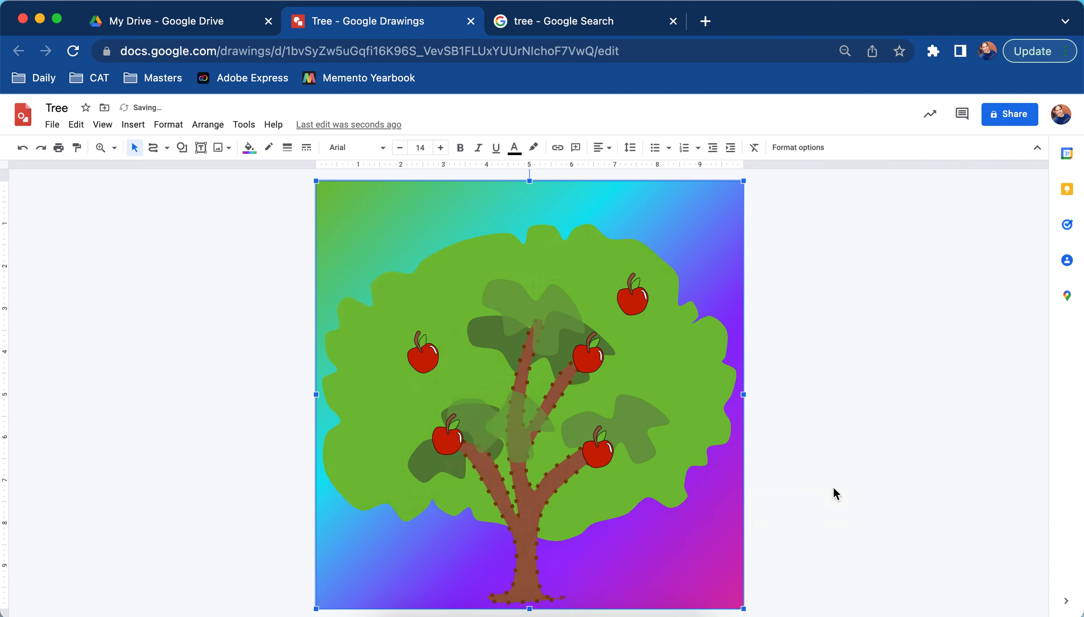
left_click(845, 433)
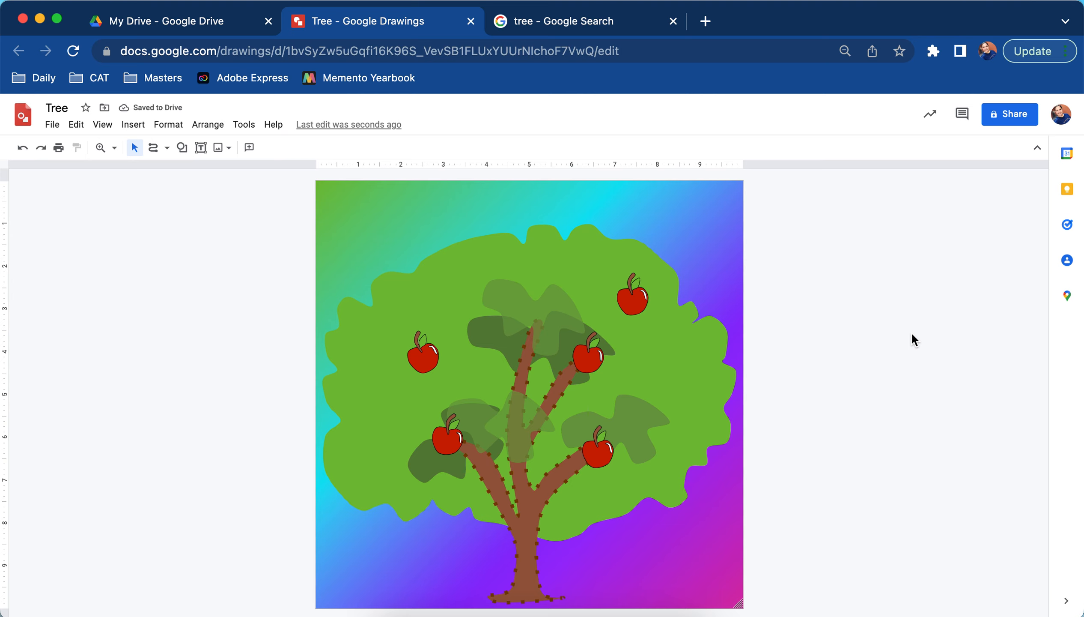
left_click(167, 147)
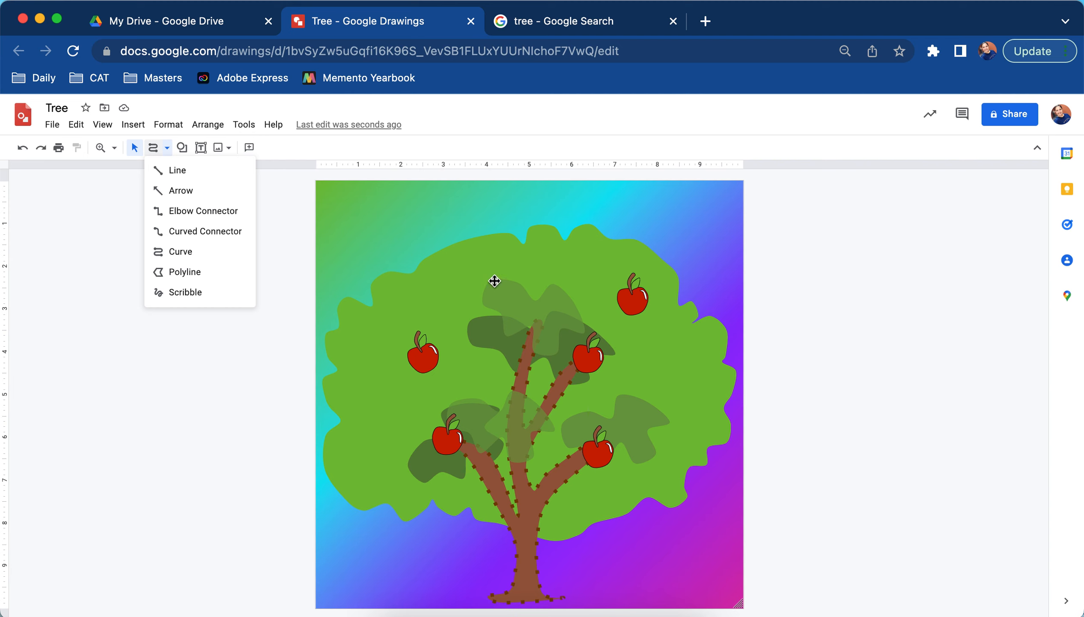
left_click(786, 272)
left_click(566, 256)
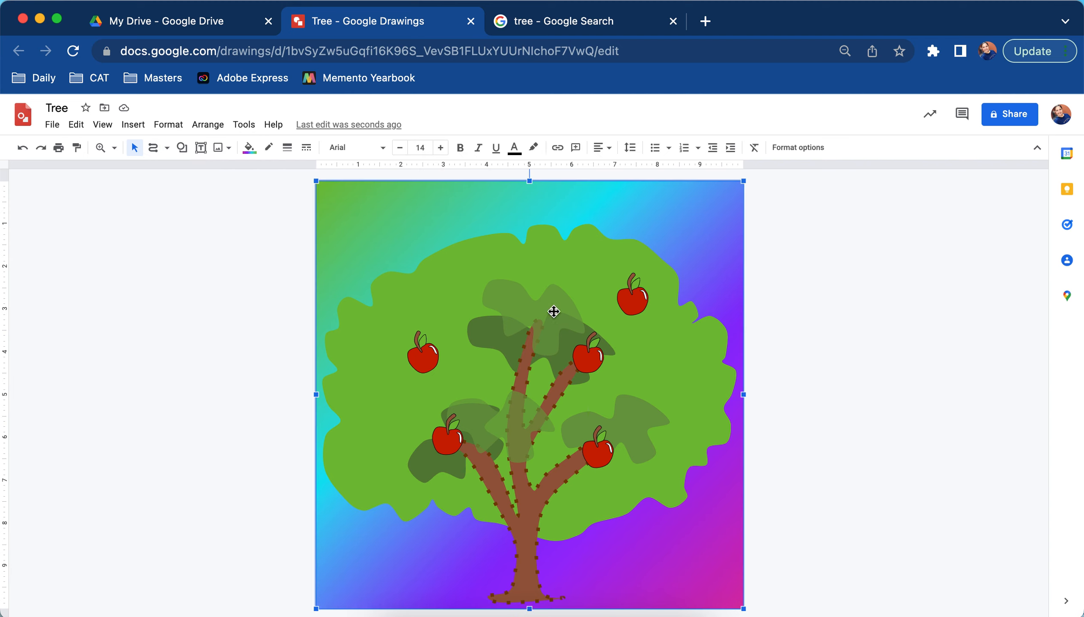
left_click(841, 320)
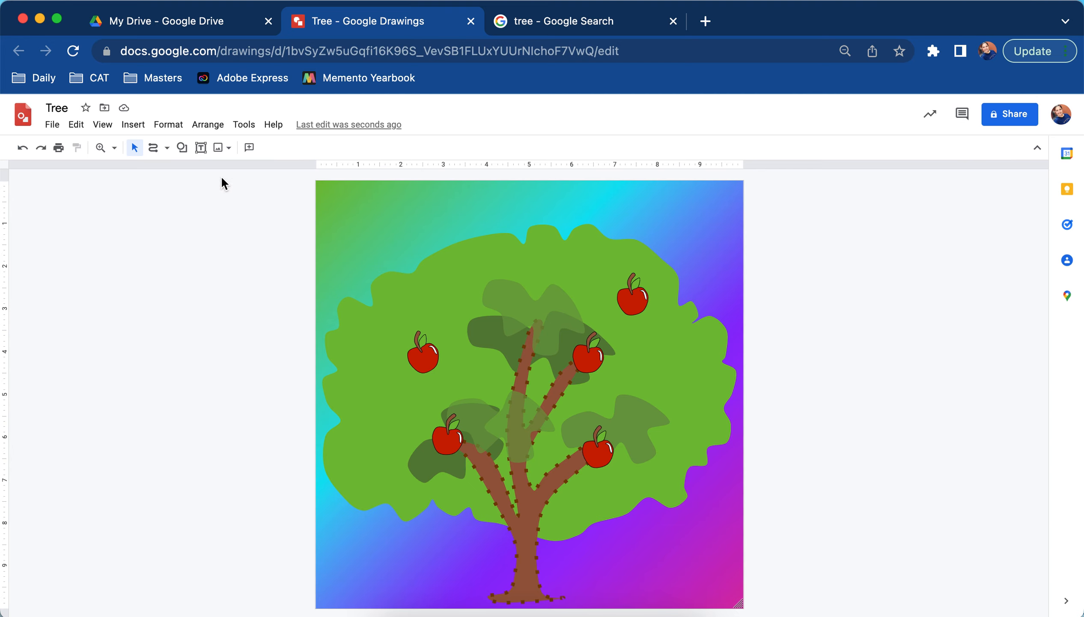
- Add a text box with the artist's first name in the canvas's lower-right area, beside the trunk
left_click(201, 147)
left_click_drag(591, 548, 724, 583)
type("Priscila")
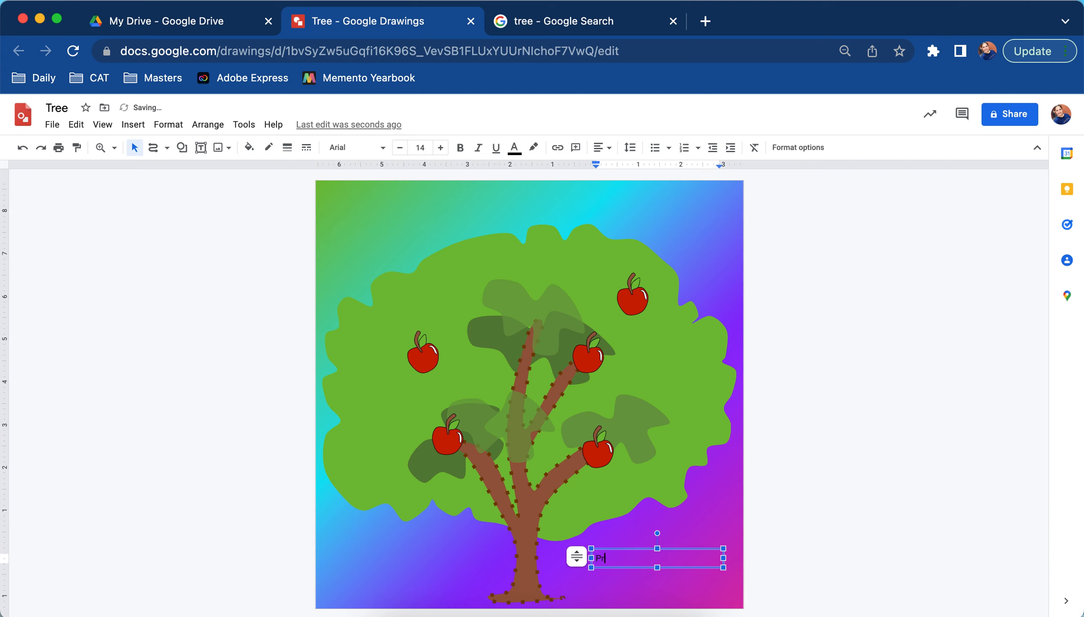
left_click(828, 536)
- Format the artist's name in 48-point Luckiest Guy and color it white
left_click(661, 562)
left_click(422, 147)
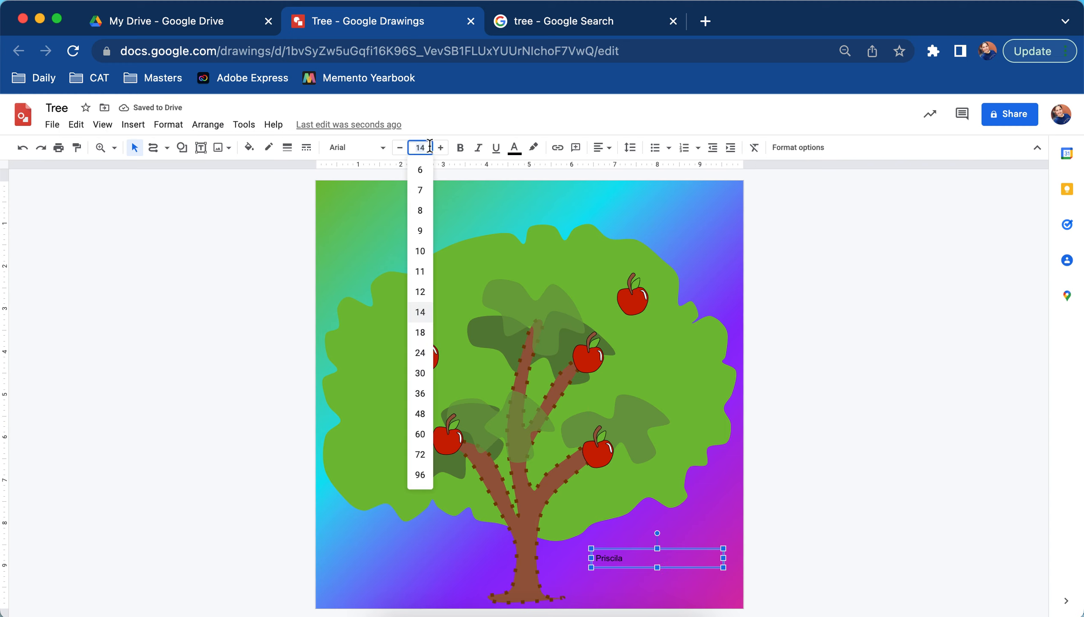
left_click(424, 412)
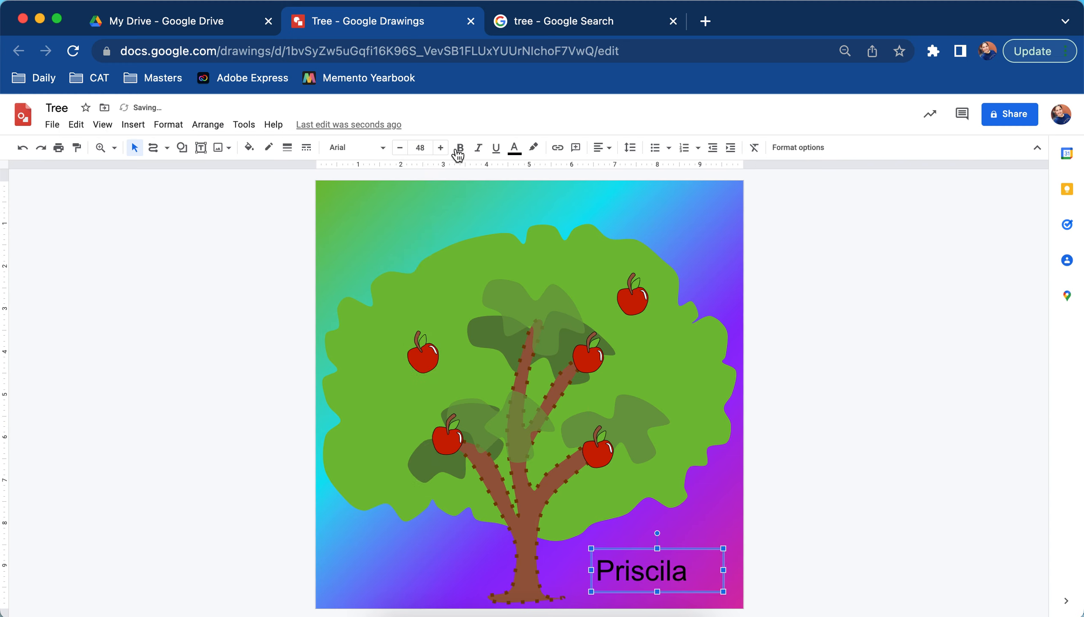
left_click(380, 148)
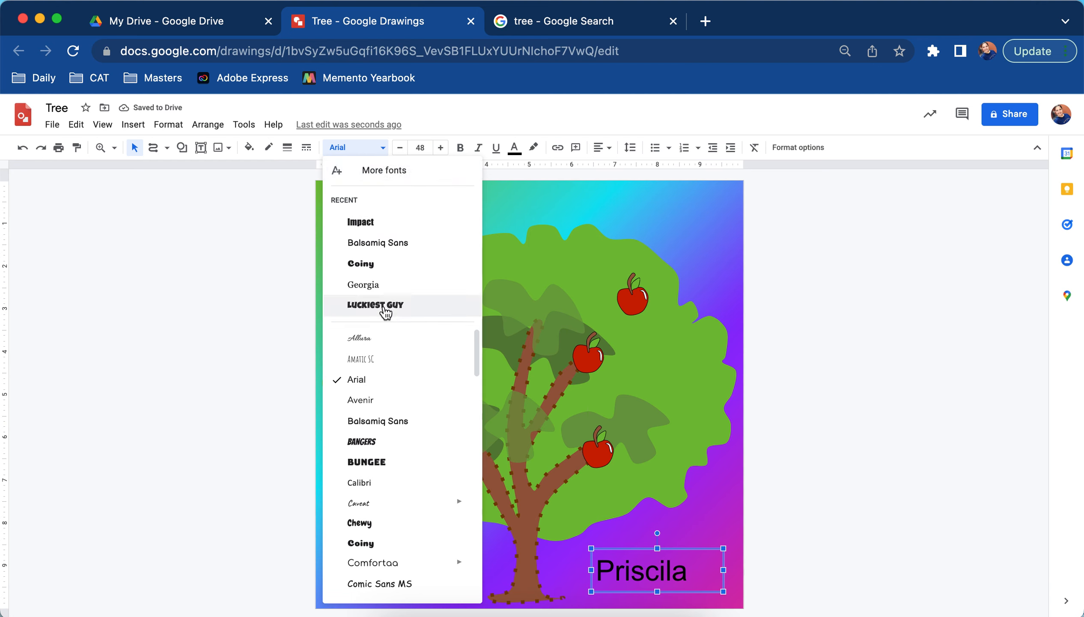
left_click(386, 306)
left_click(519, 157)
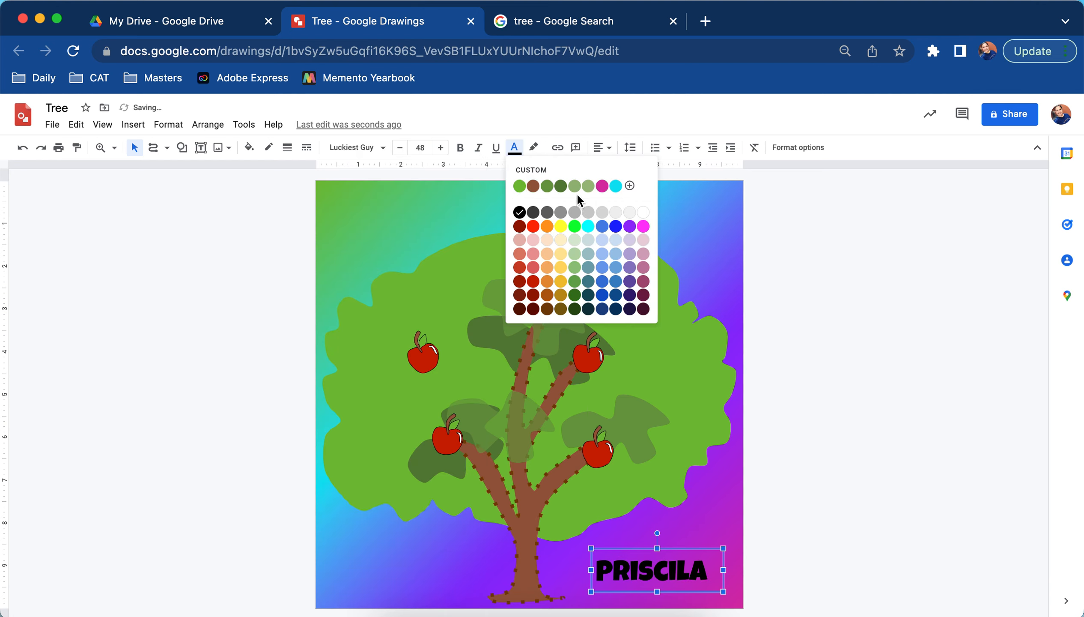
left_click(643, 218)
left_click(885, 416)
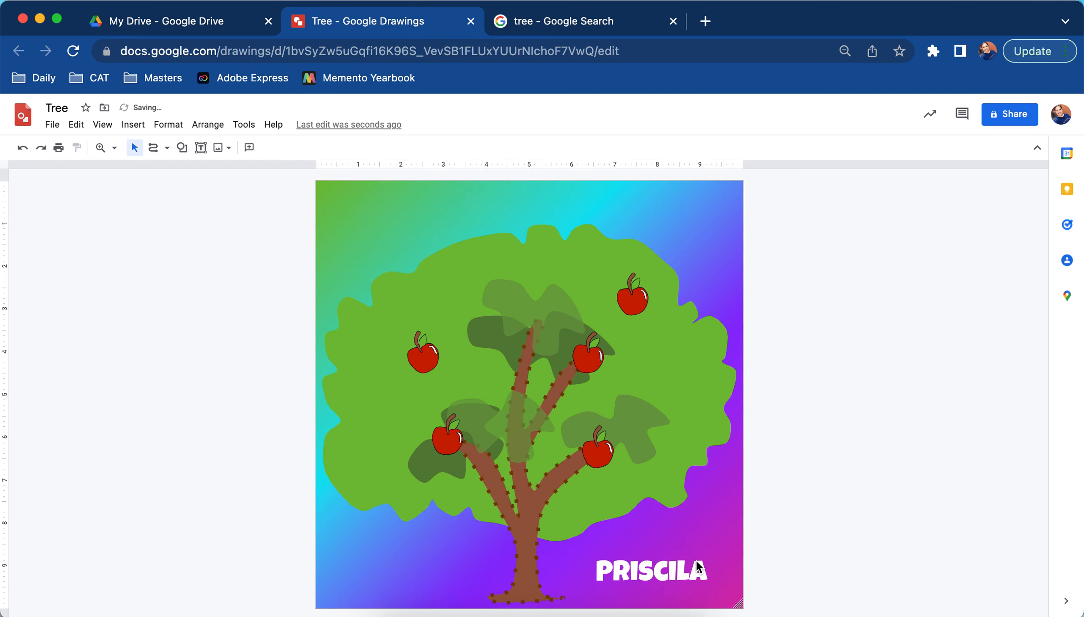
- Nudge the name text box slightly toward the canvas's lower-right corner and deselect it
left_click(712, 558)
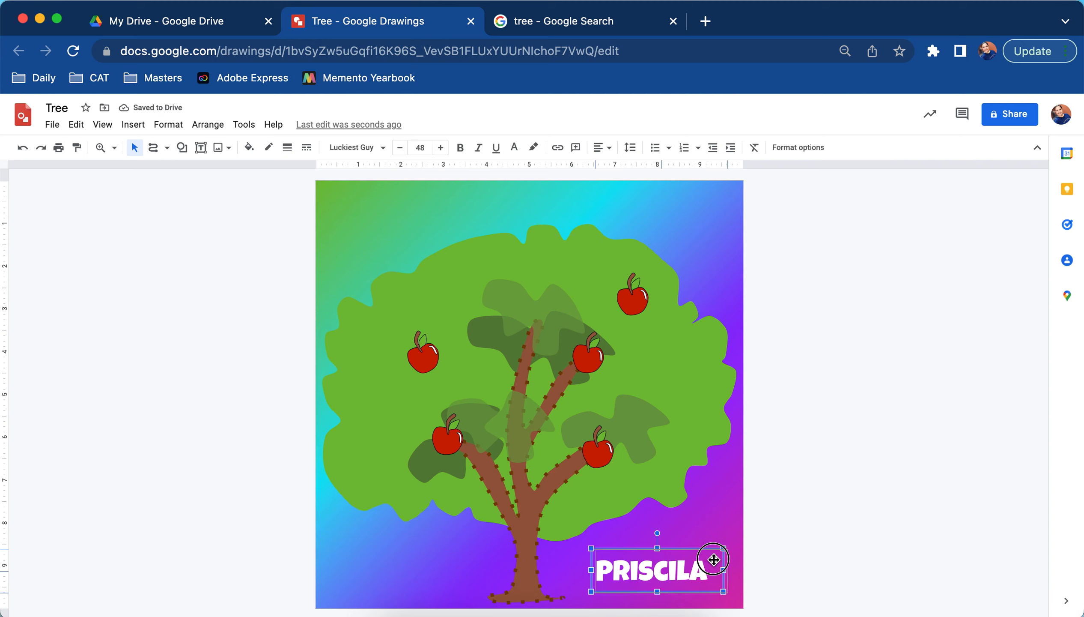
left_click_drag(715, 559, 722, 562)
left_click(822, 535)
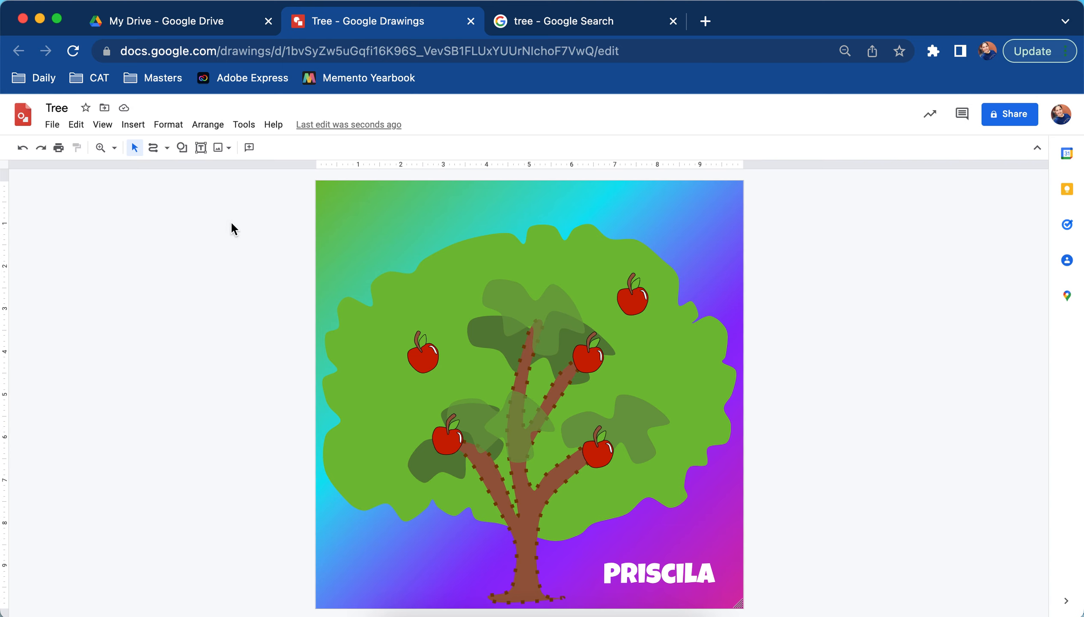
- Download the drawing as a JPEG image
left_click(54, 125)
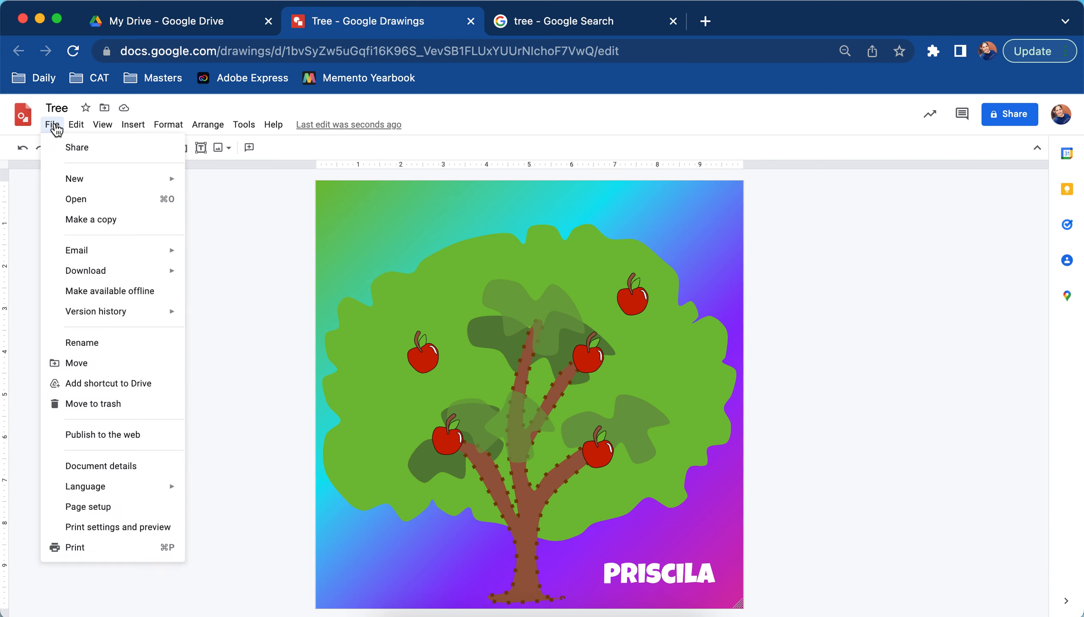
mouse_move(110, 256)
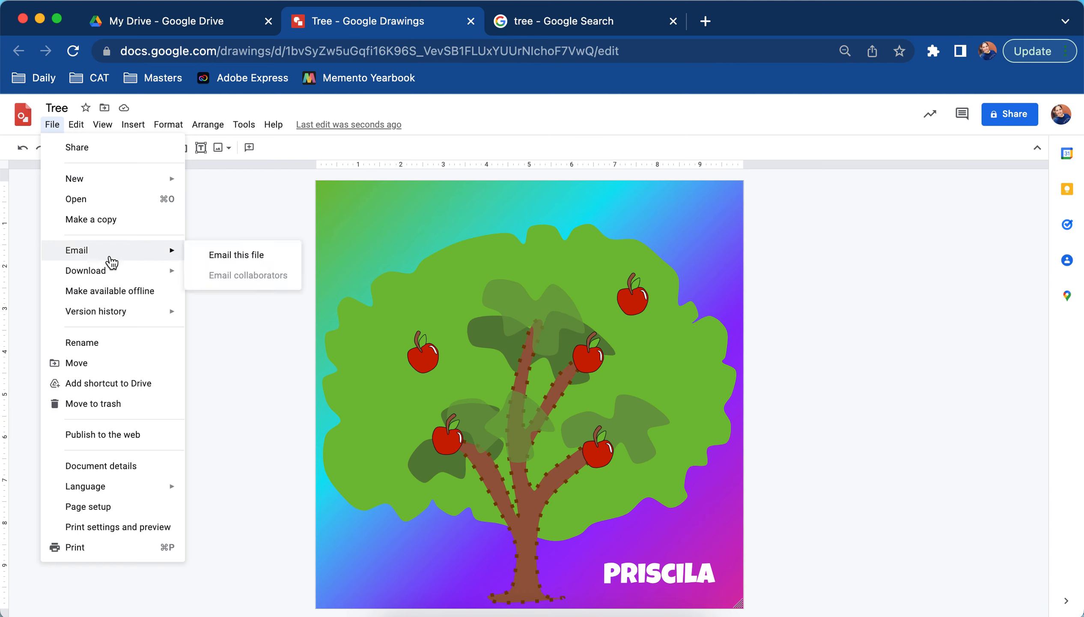
mouse_move(126, 274)
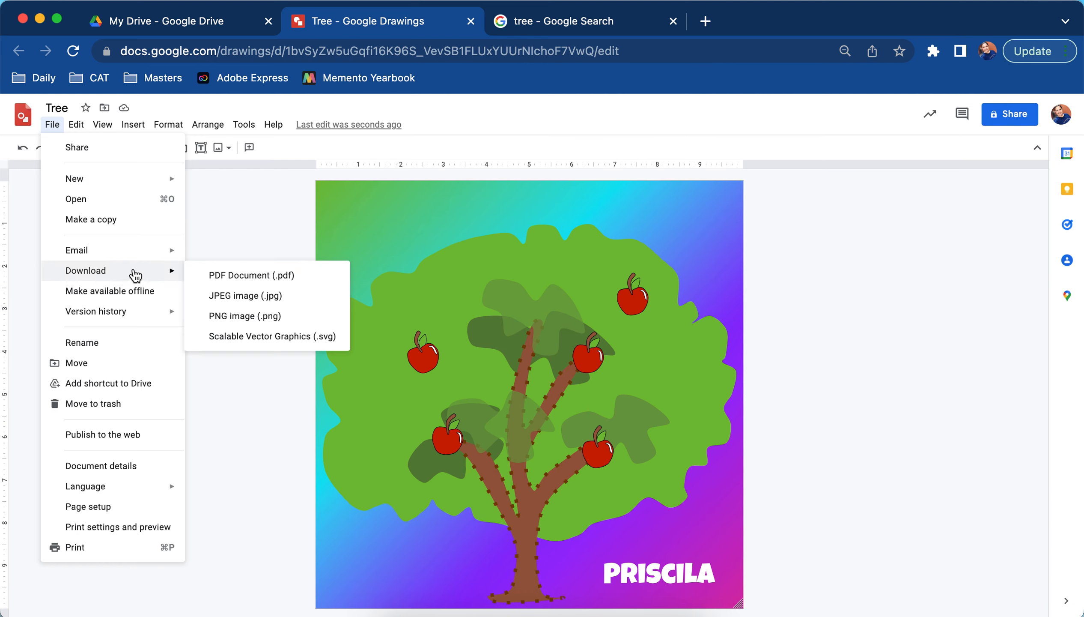
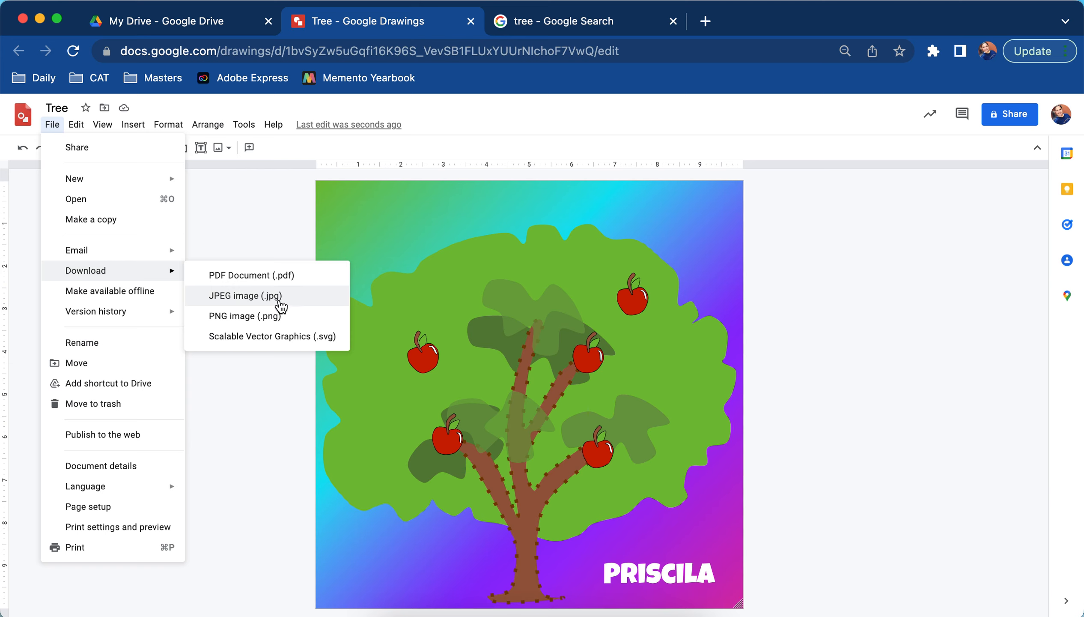
left_click(287, 297)
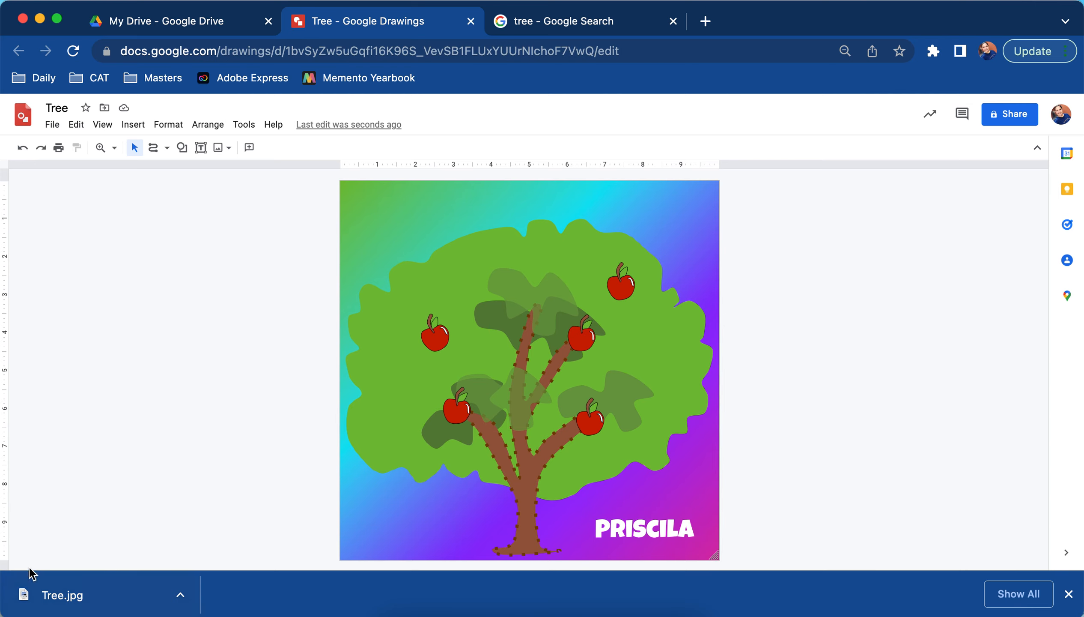
- Open the downloaded Tree.jpg, enlarge it to 100% to inspect its quality, and return to the drawing
left_click(71, 597)
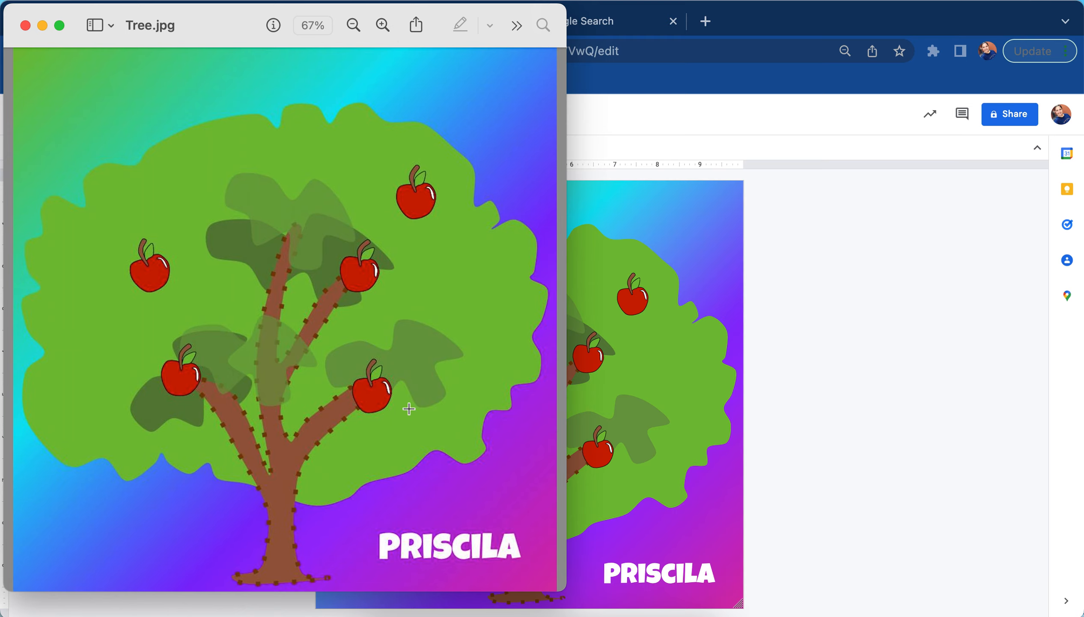
left_click(382, 25)
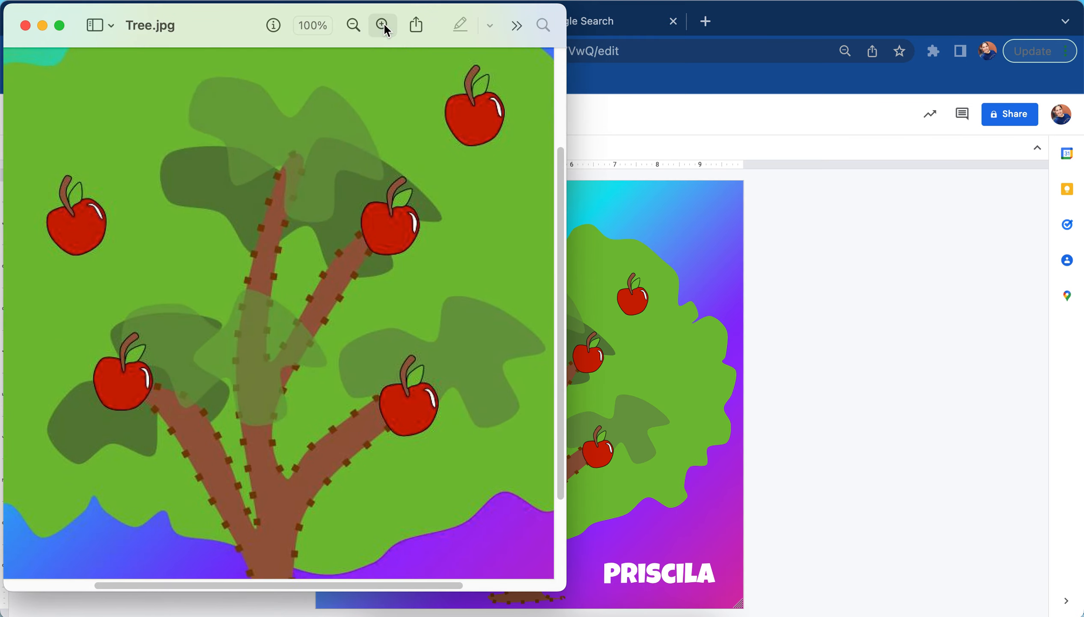
left_click(850, 241)
- Download the drawing as a PNG image
left_click(54, 125)
mouse_move(102, 274)
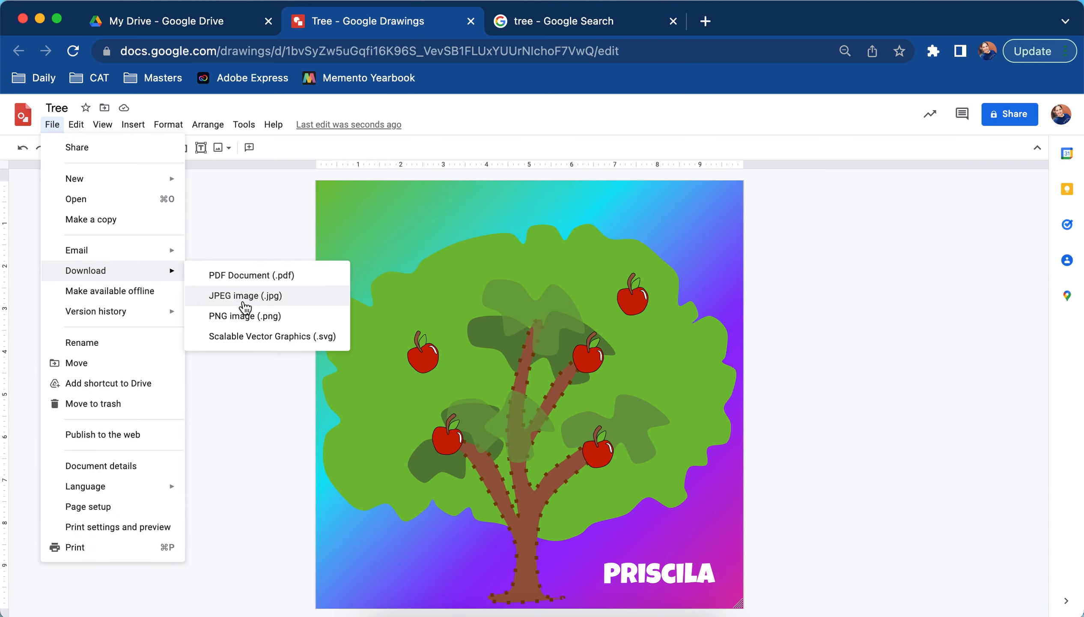
left_click(249, 314)
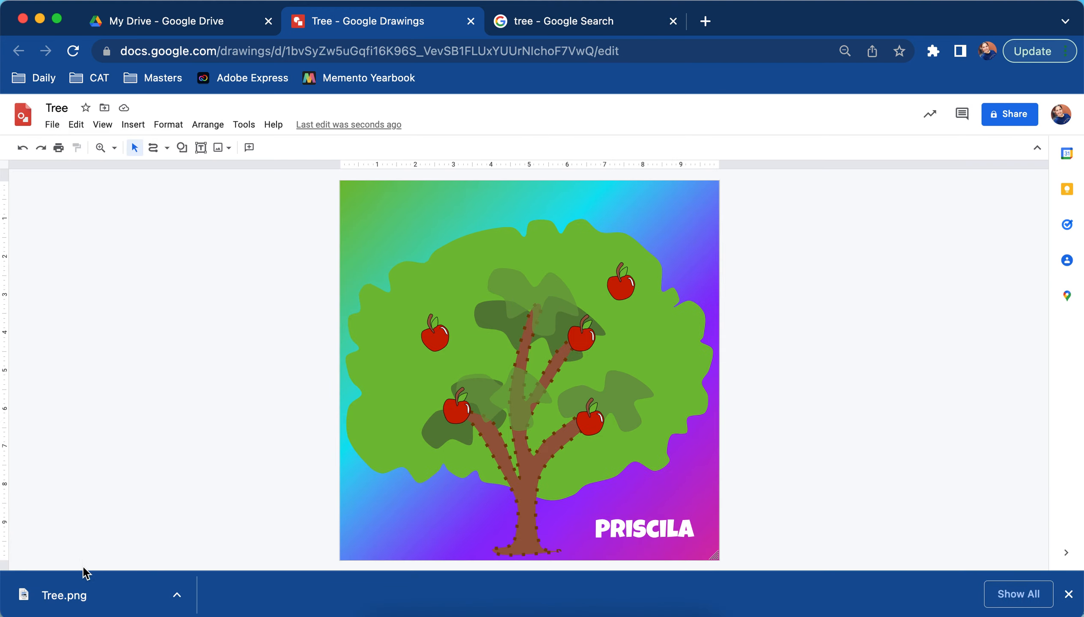
- Open the downloaded Tree.png beside the JPEG and enlarge it to 200% to compare their quality
left_click(78, 597)
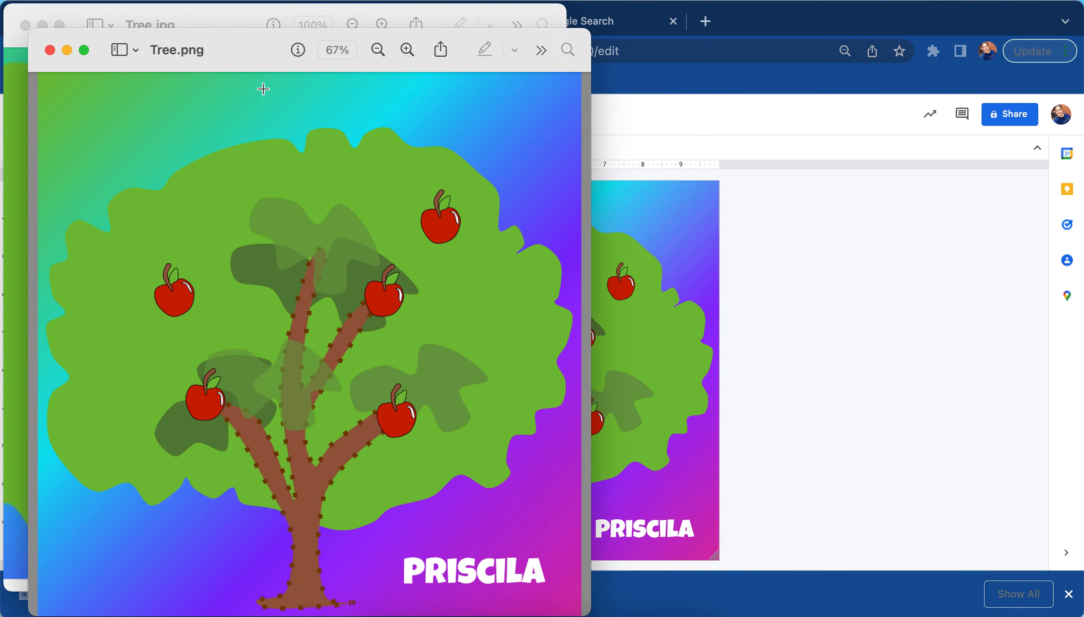
left_click_drag(254, 53, 570, 43)
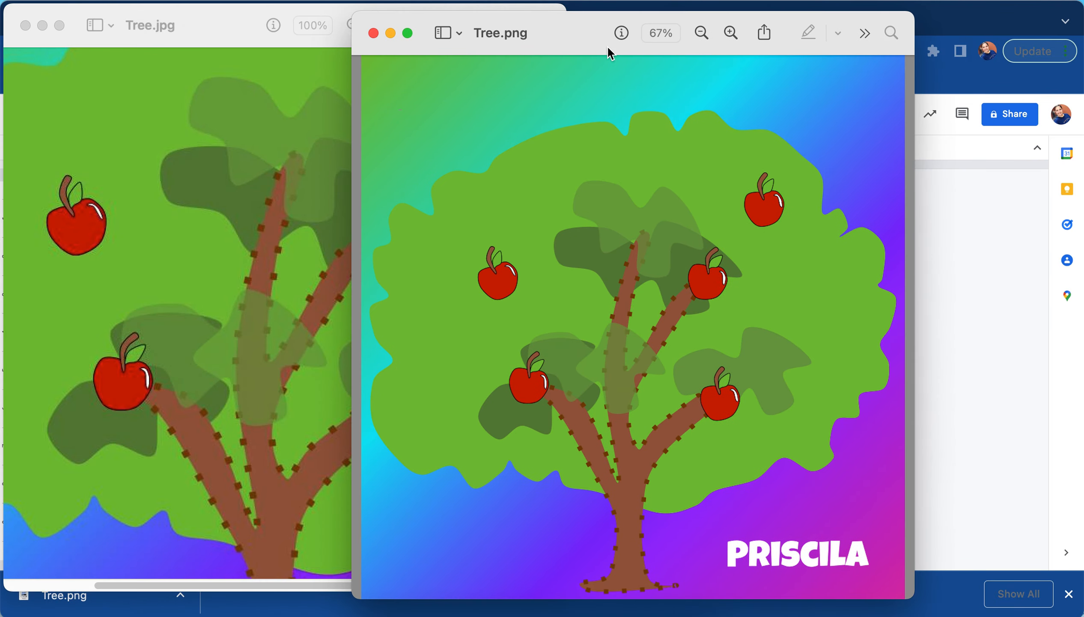
left_click(732, 34)
left_click(734, 34)
left_click(734, 34)
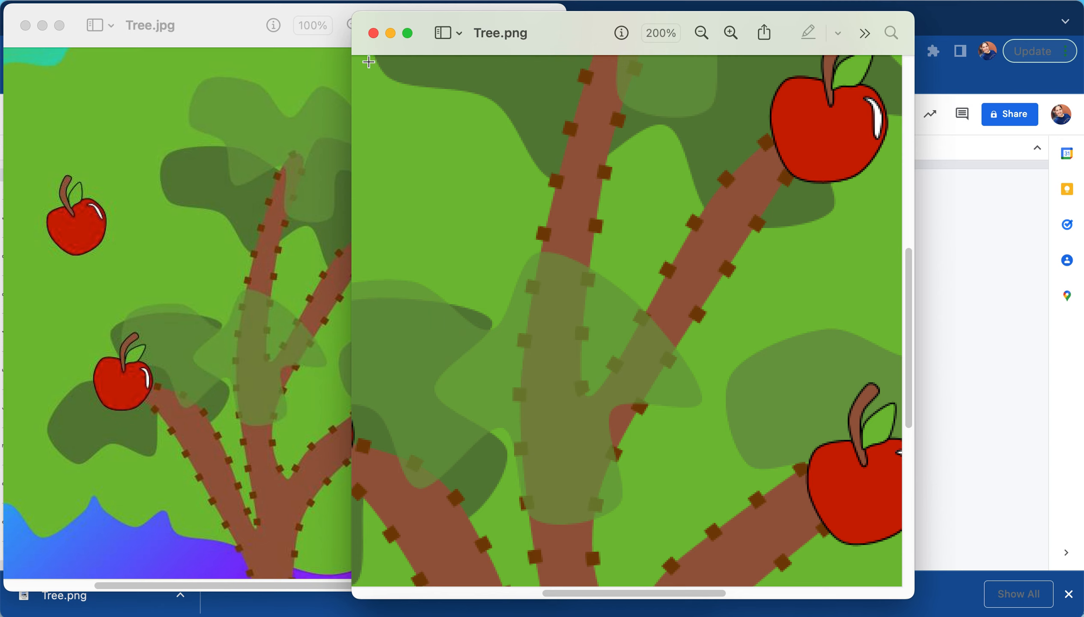
- Close the Tree.png and Tree.jpg preview windows and return to the drawing
left_click(373, 33)
left_click(24, 25)
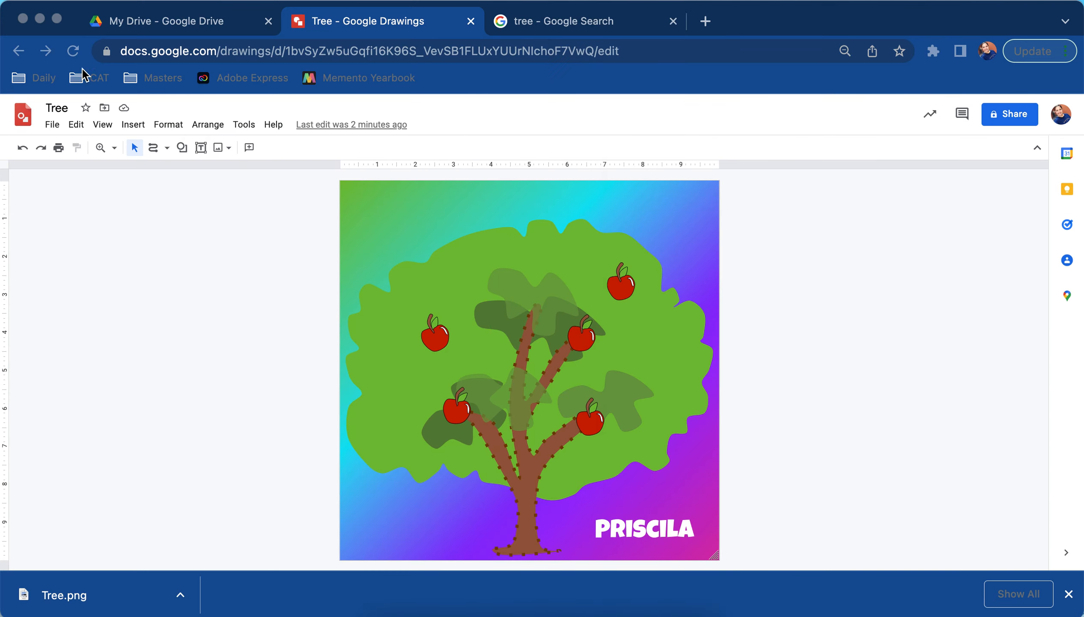
left_click(812, 310)
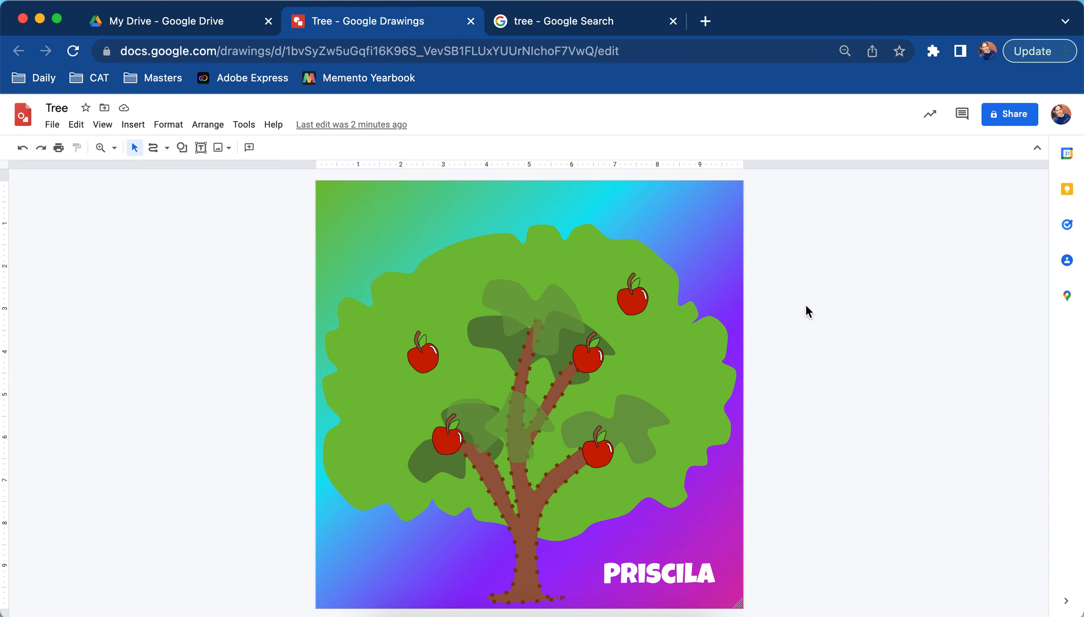
- View the sharing settings of the Tree drawing and close them without adding anyone
left_click(1009, 114)
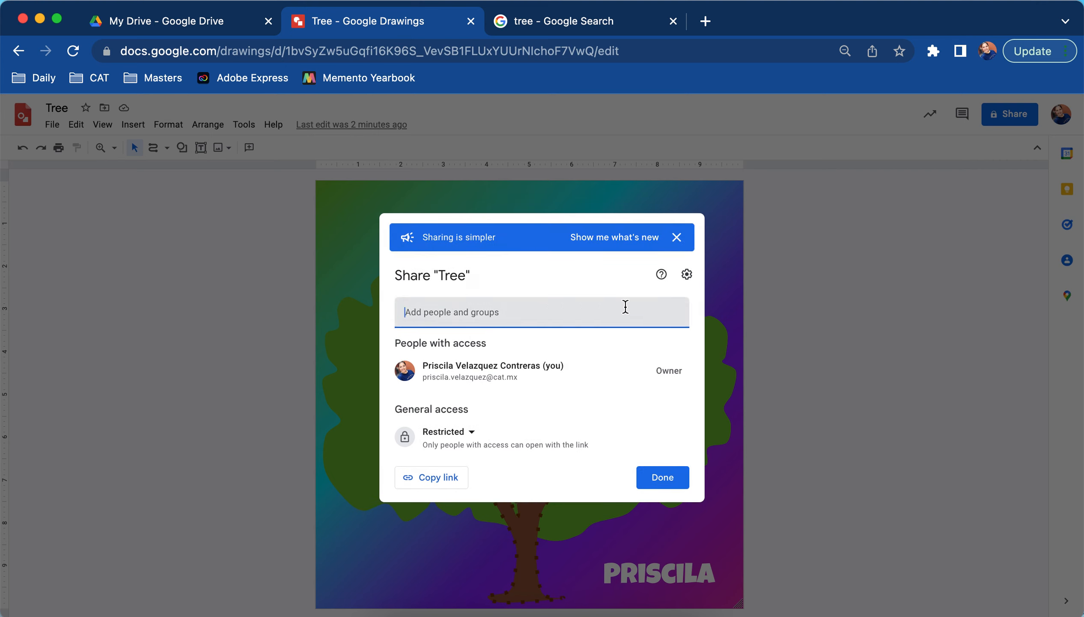
left_click(683, 239)
left_click(818, 273)
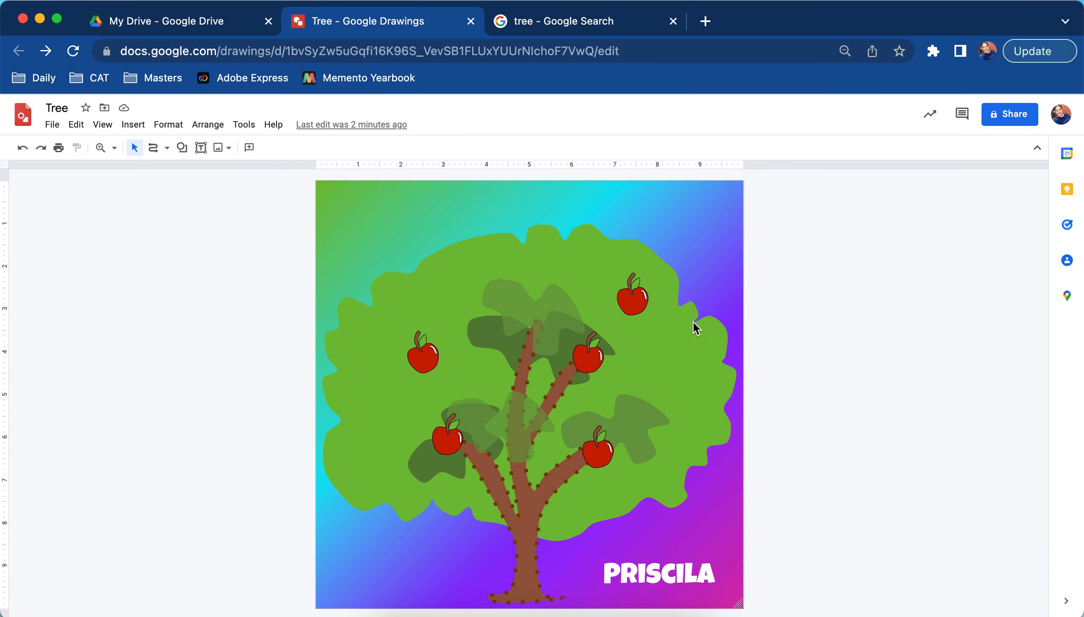